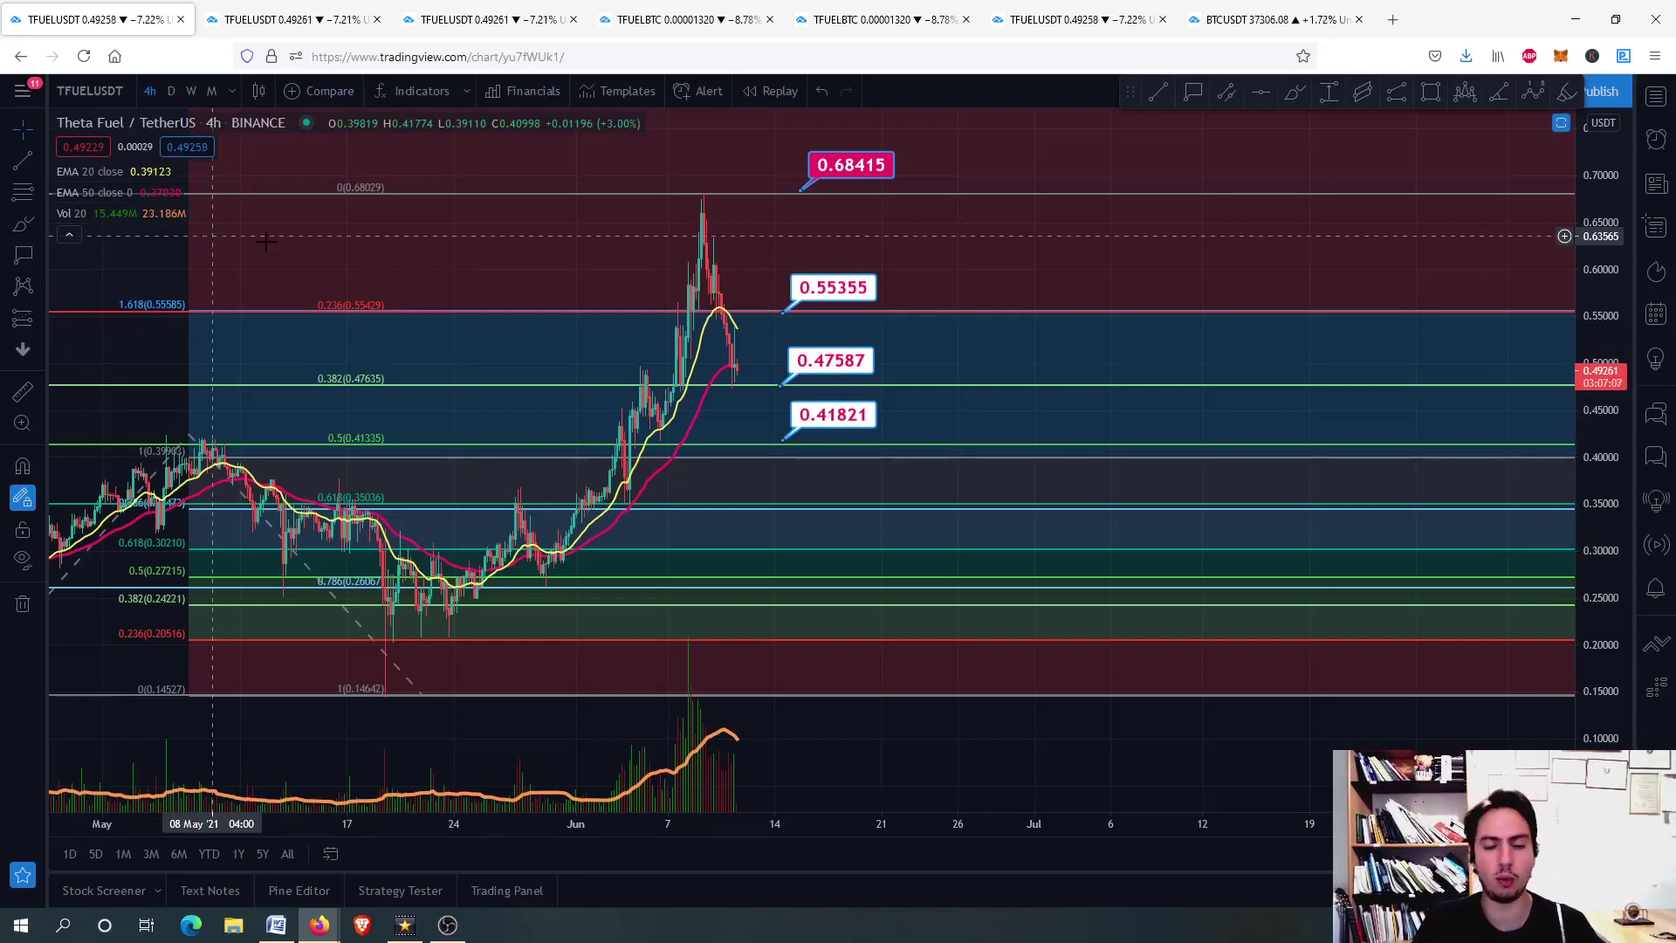
# - Drag the bottom TFUEL/USDT price-target label from 0.41821 down to 0.41635
pyautogui.scroll(3, 721, 202)
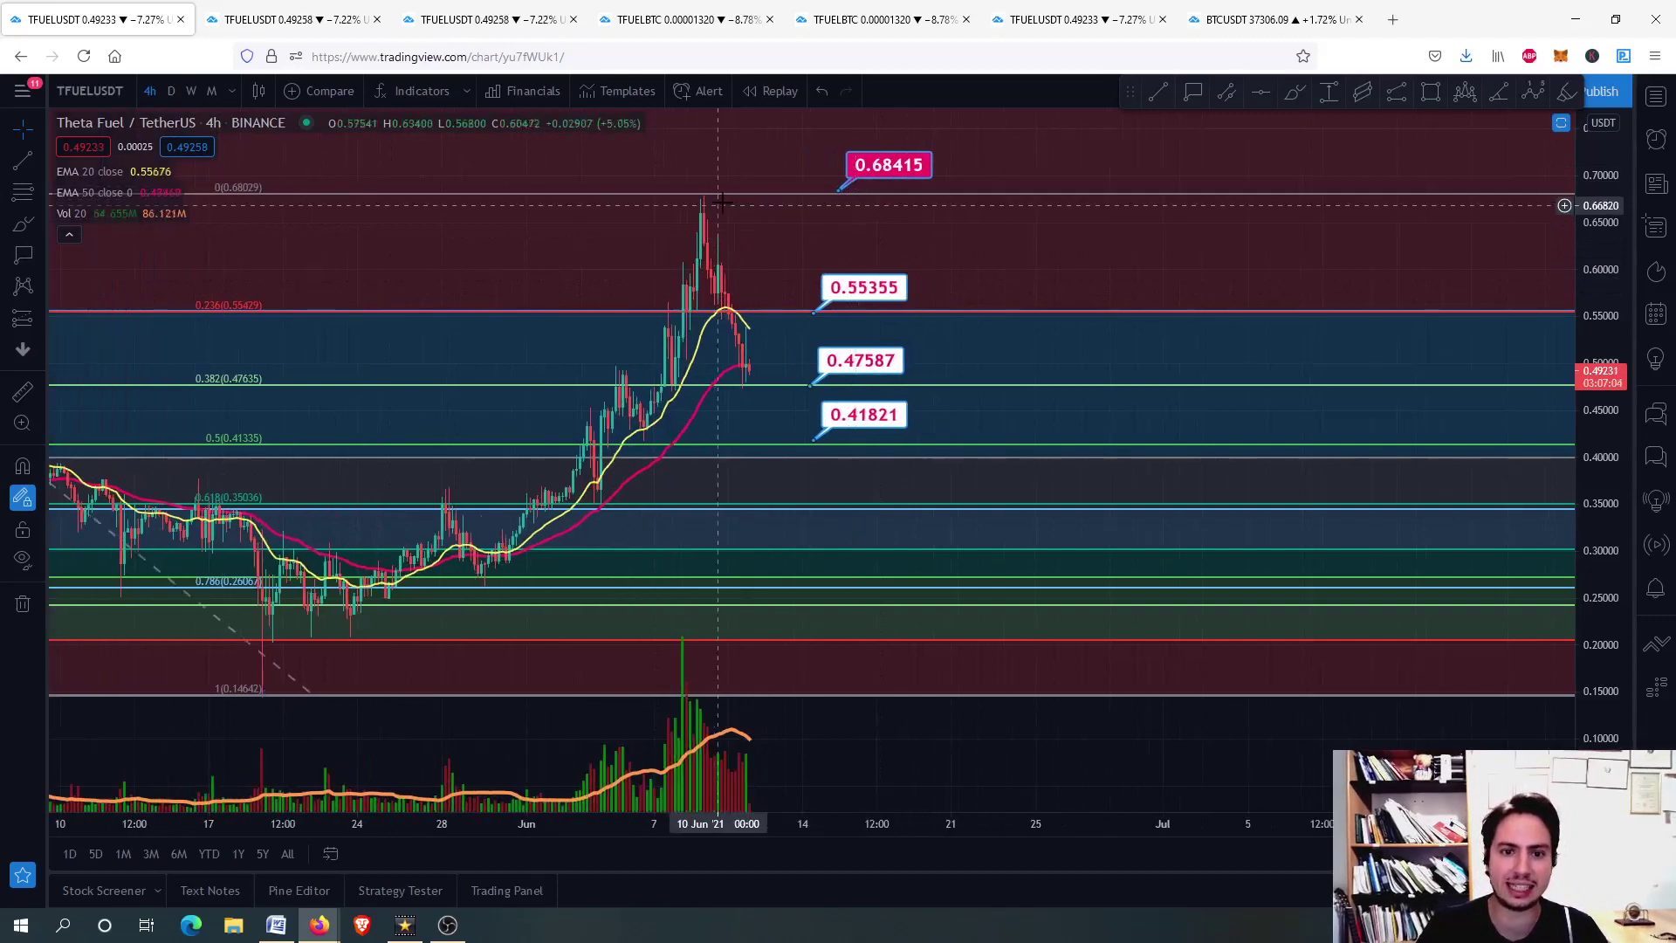
pyautogui.scroll(1, 714, 210)
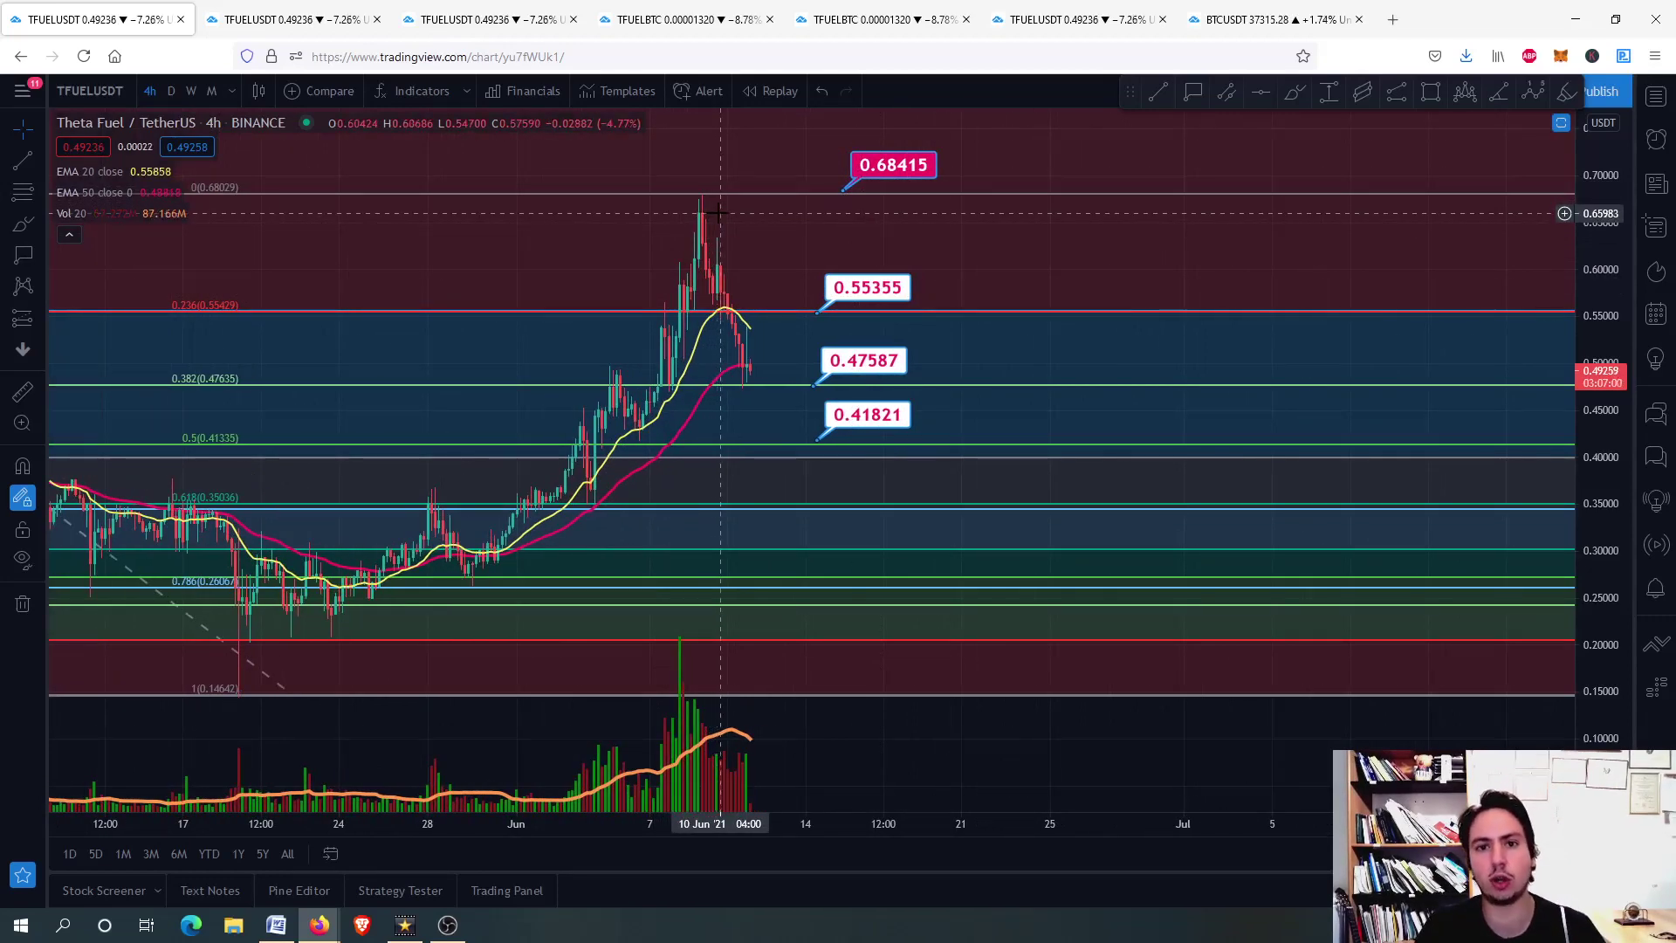
pyautogui.scroll(1, 718, 212)
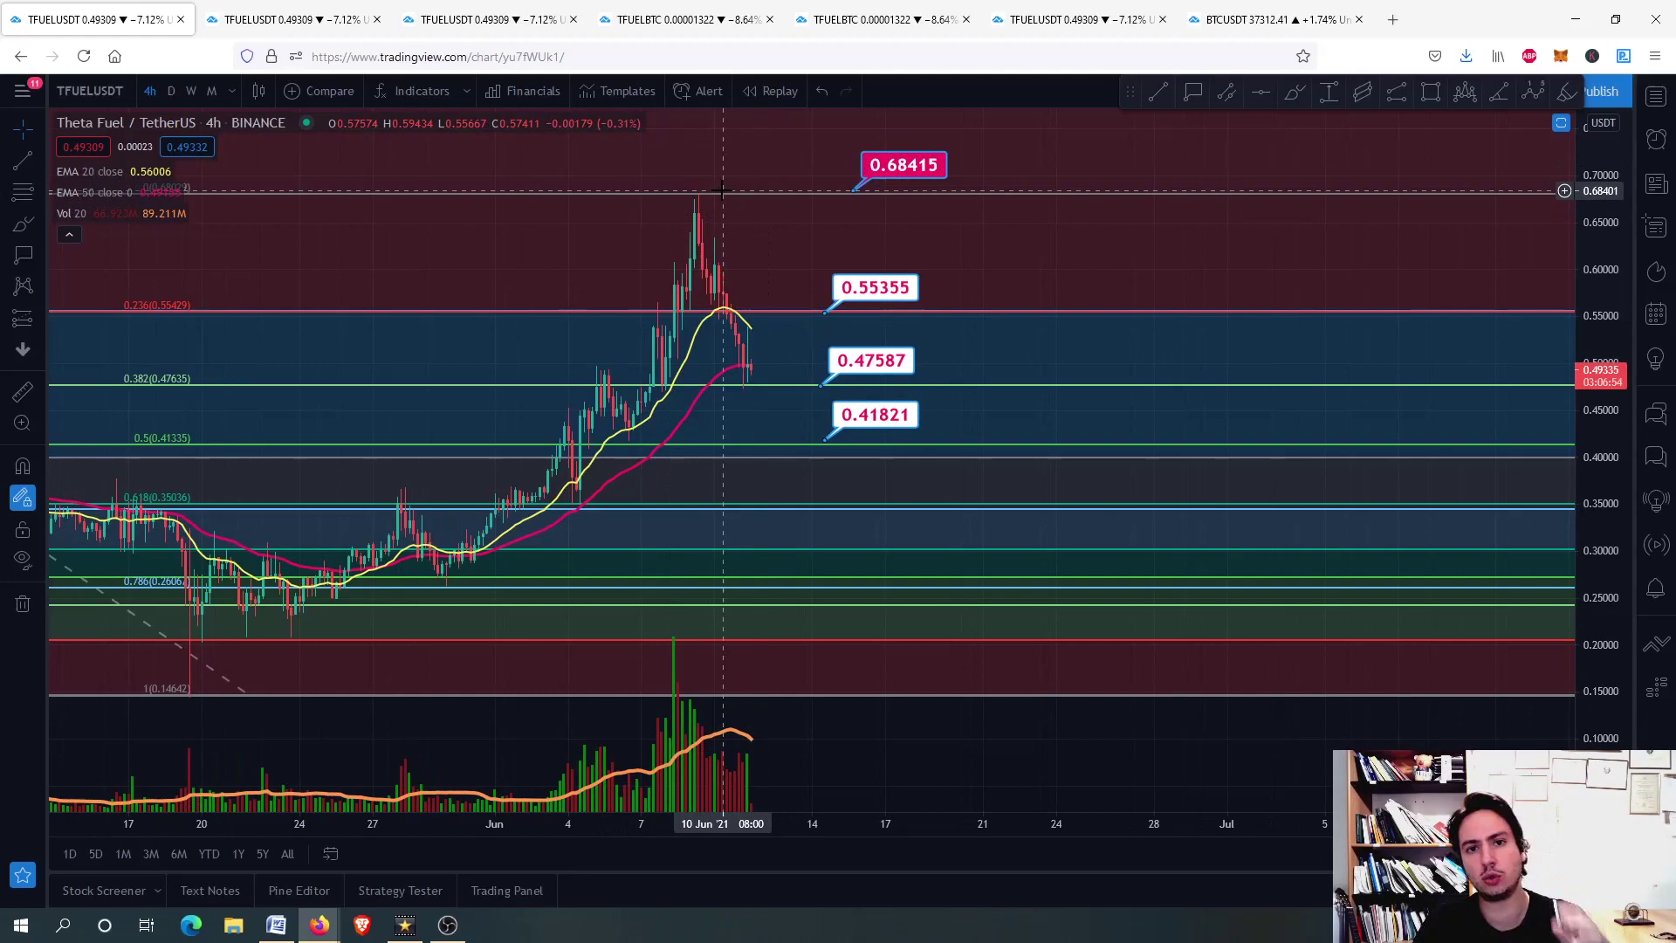
pyautogui.scroll(1, 759, 306)
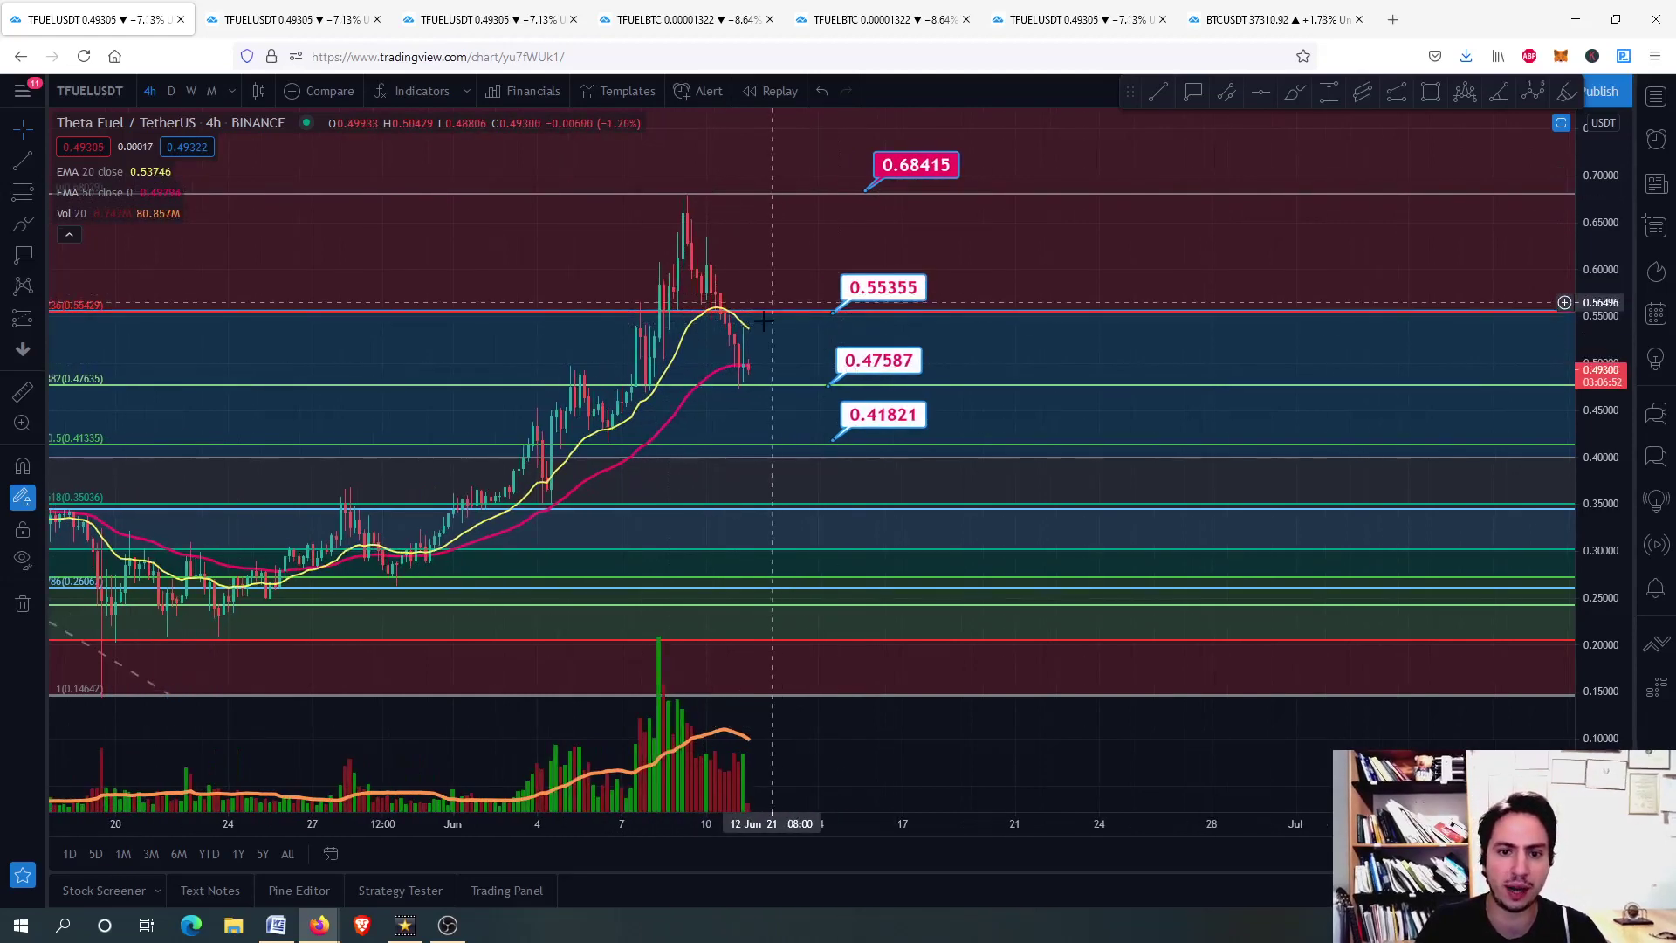
pyautogui.scroll(2, 759, 322)
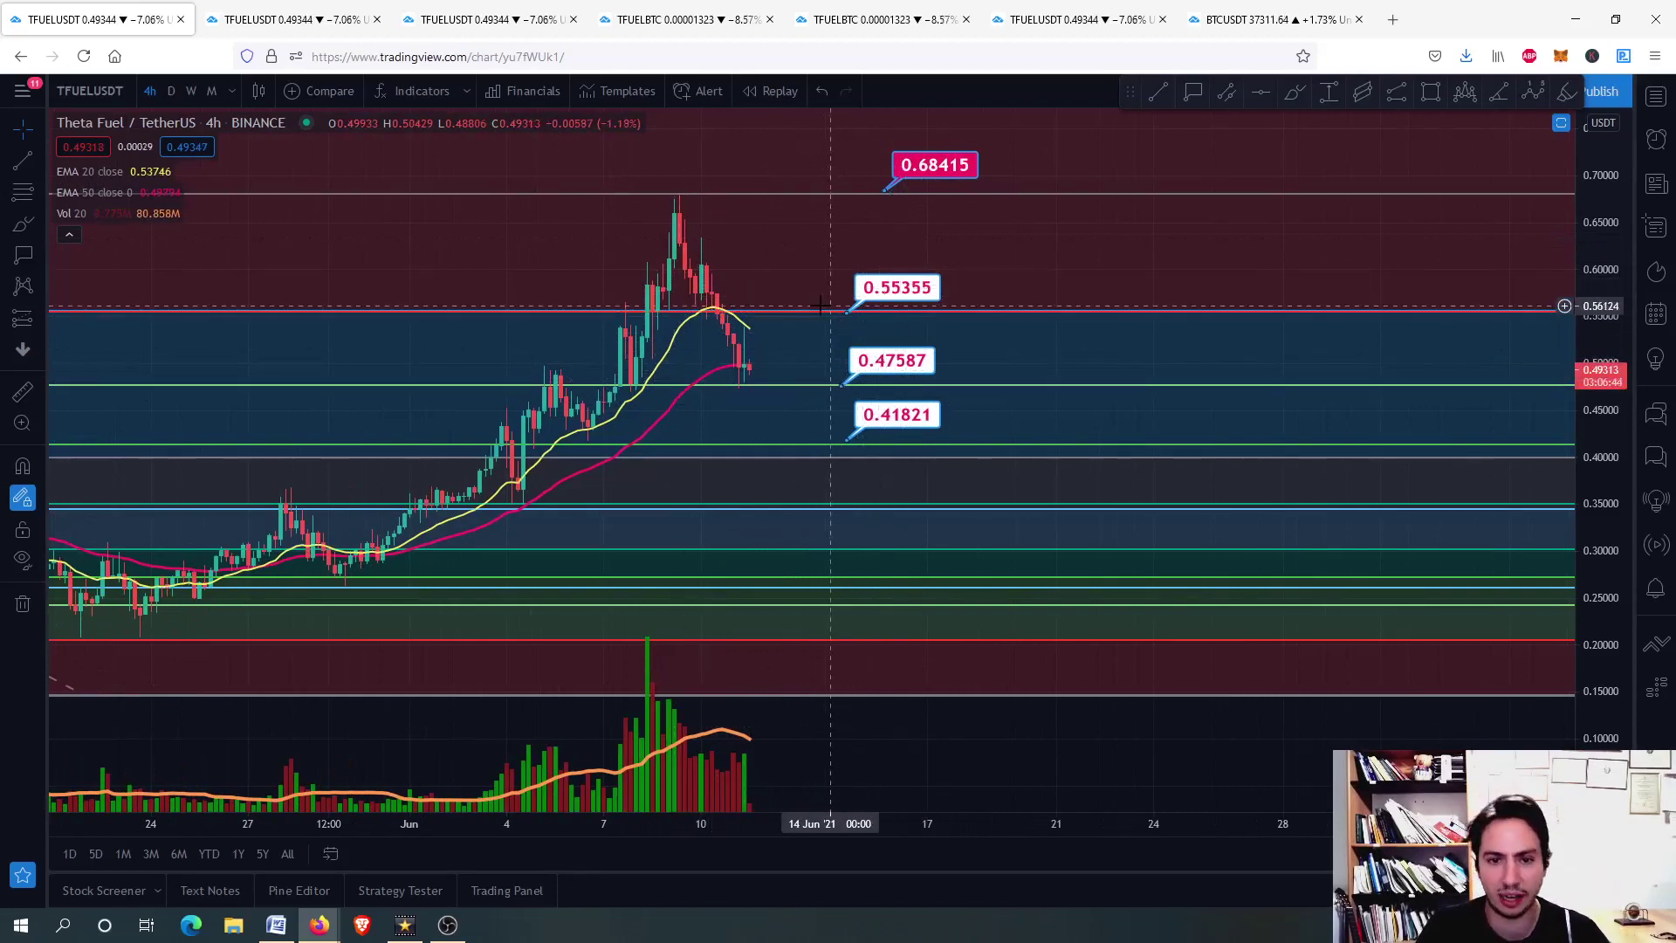
pyautogui.scroll(-1, 860, 401)
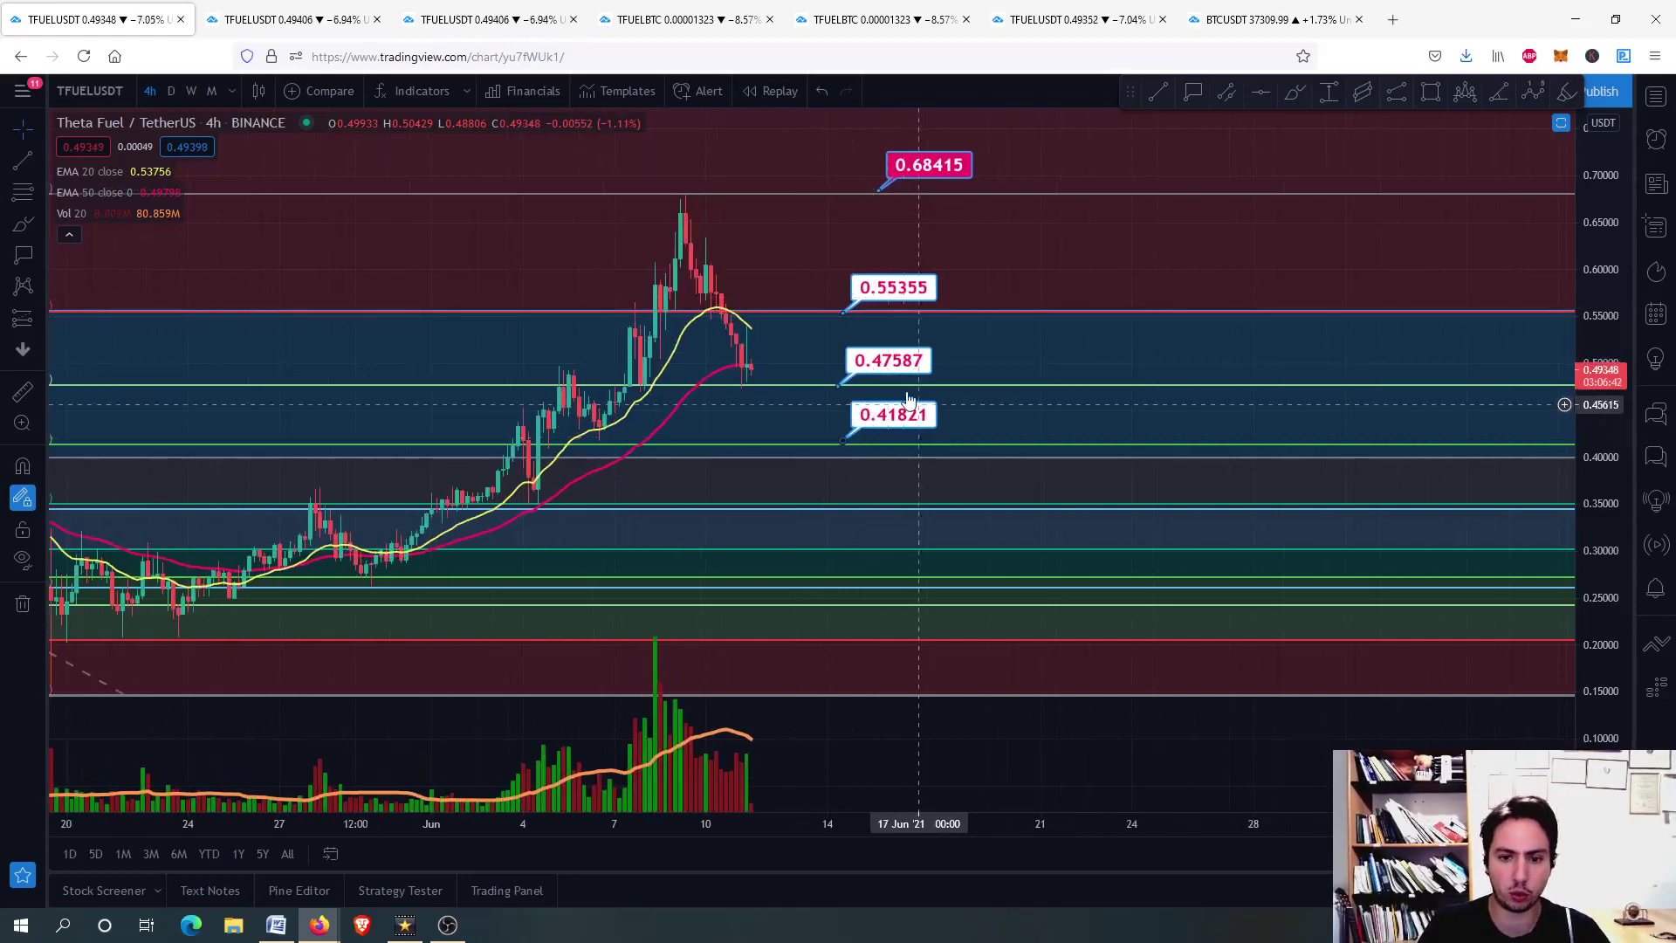
pyautogui.moveTo(878, 425); pyautogui.dragTo(878, 420)
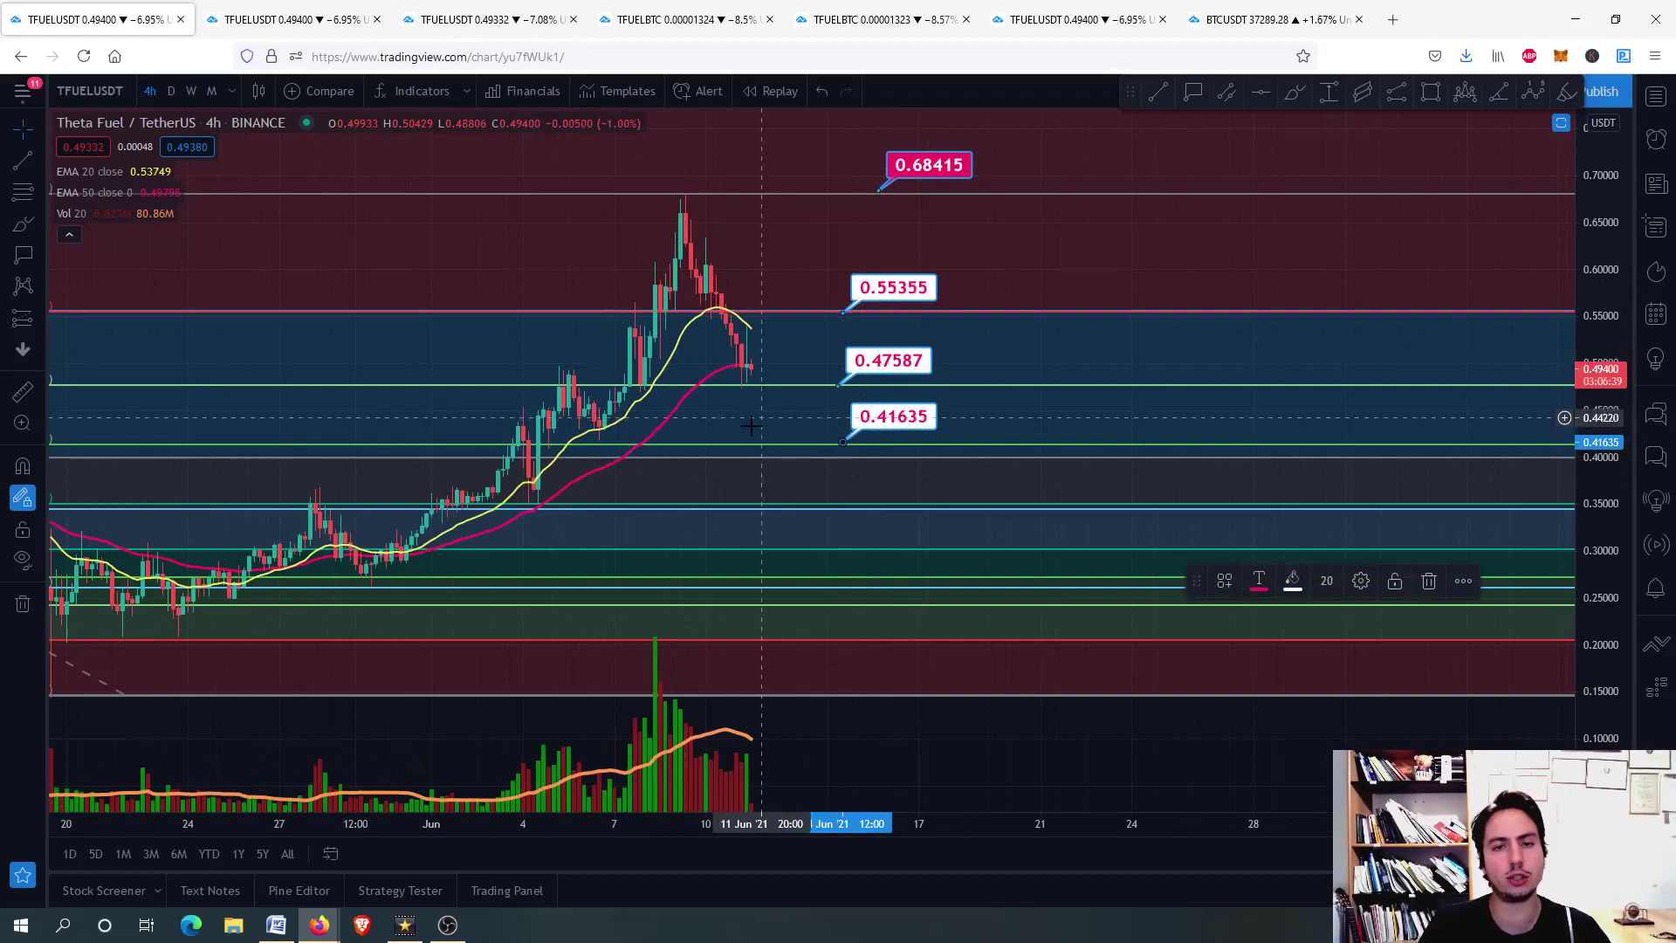
pyautogui.scroll(-2, 838, 419)
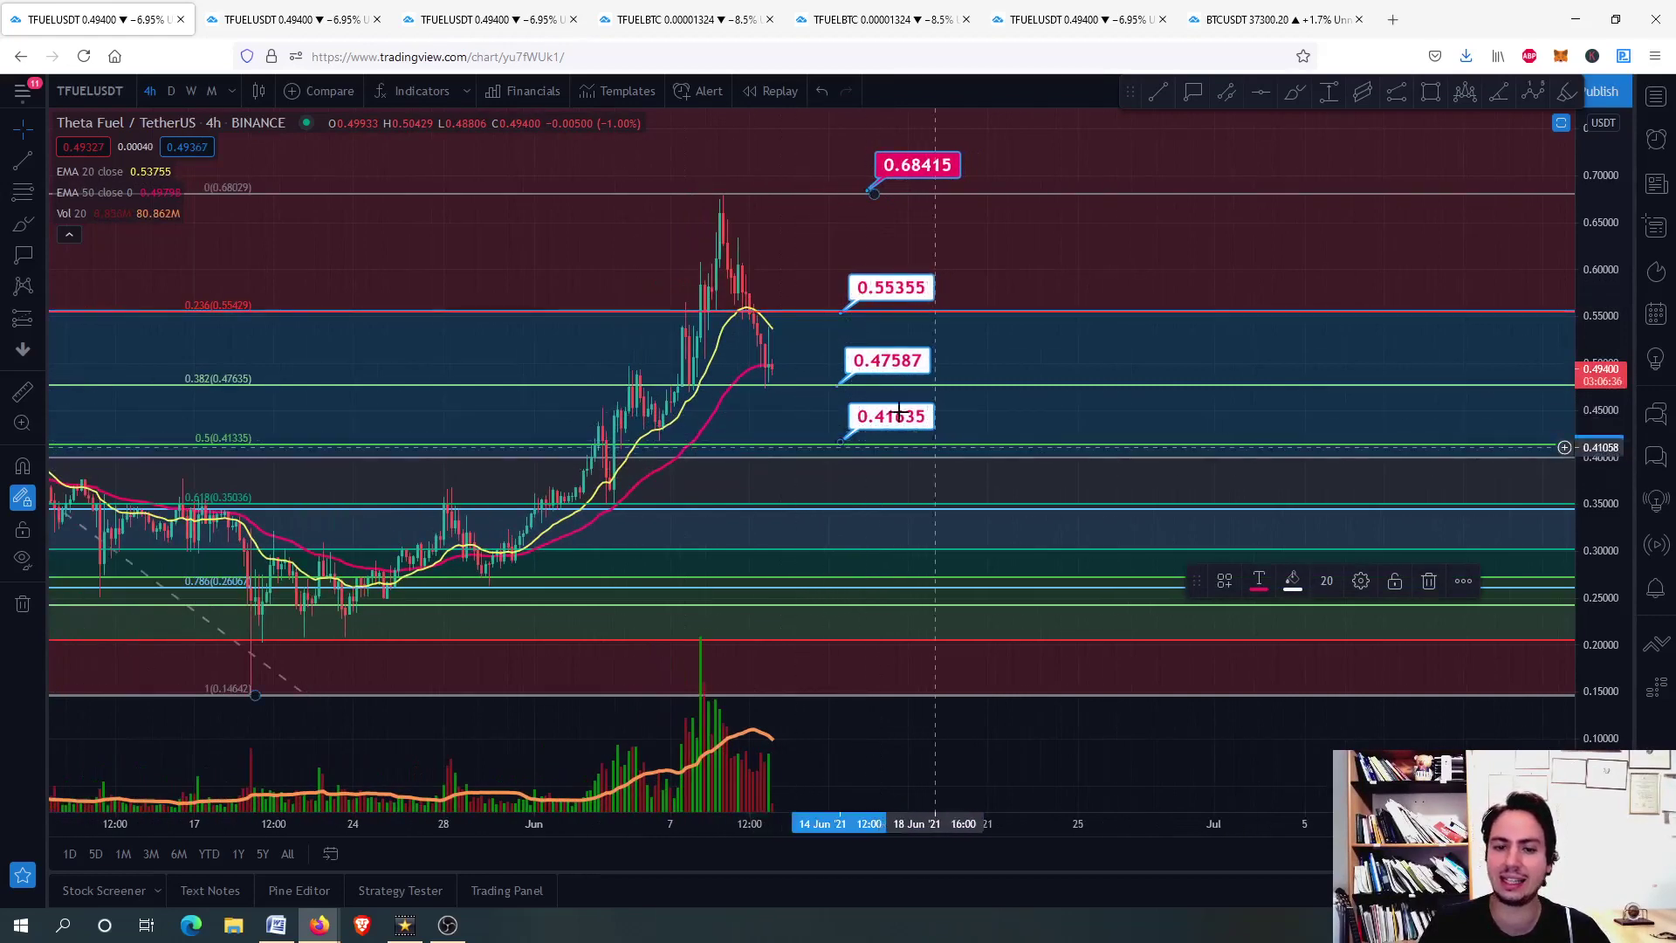
pyautogui.scroll(-1, 881, 415)
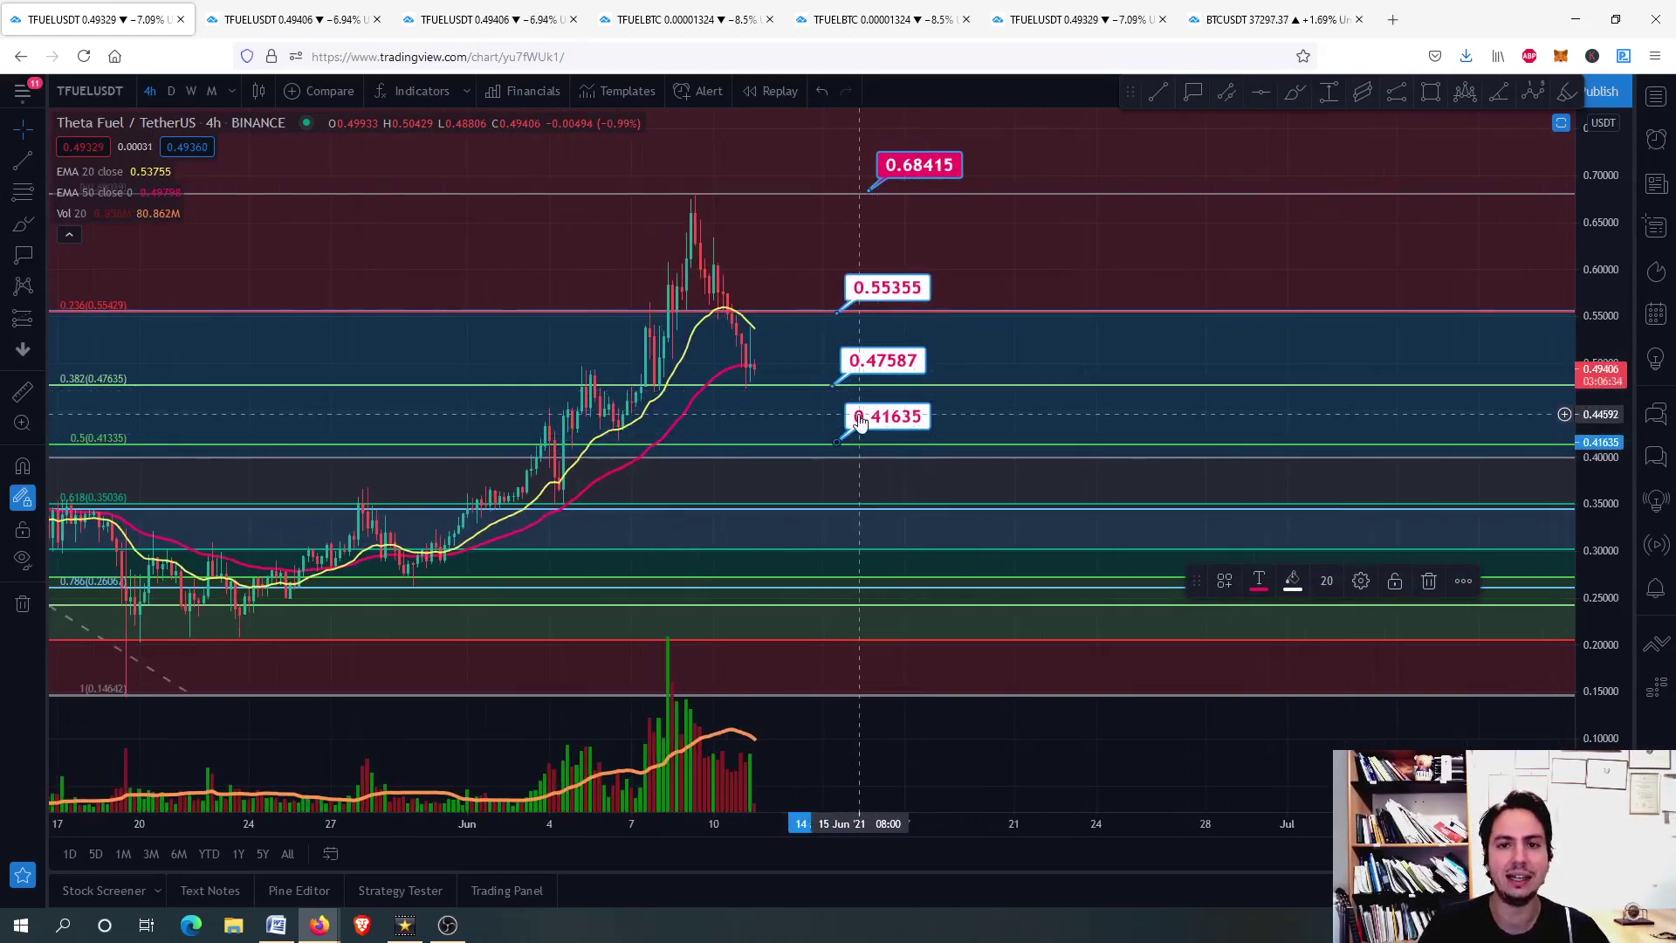
pyautogui.scroll(-3, 859, 420)
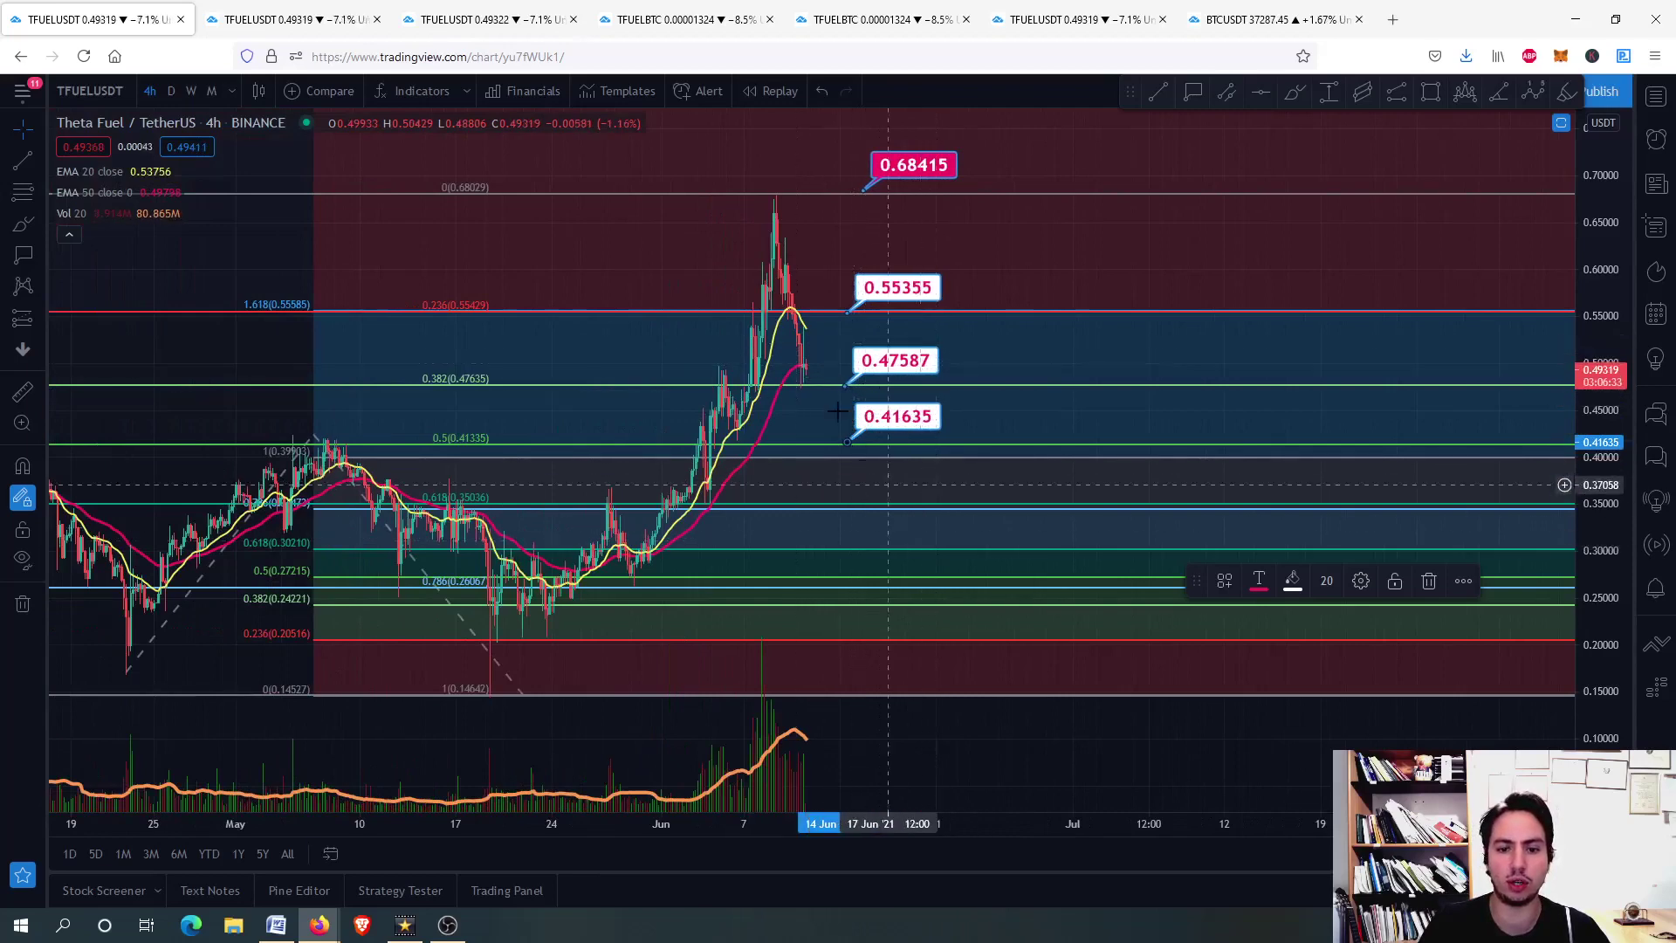
pyautogui.scroll(2, 809, 361)
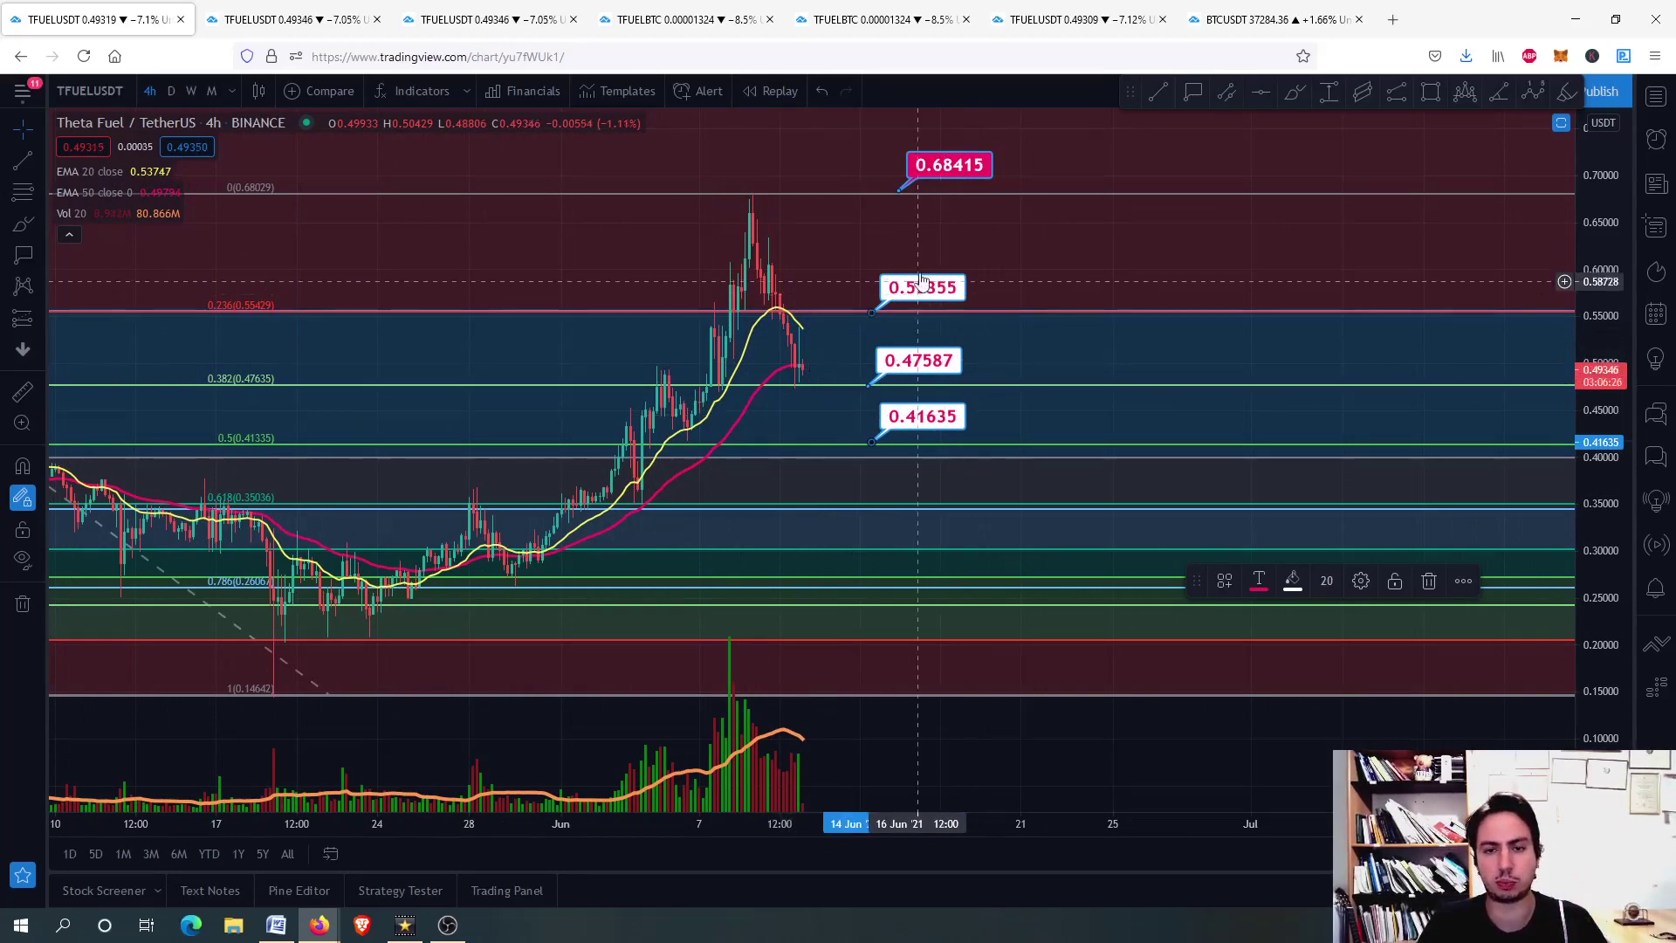
pyautogui.scroll(-2, 698, 472)
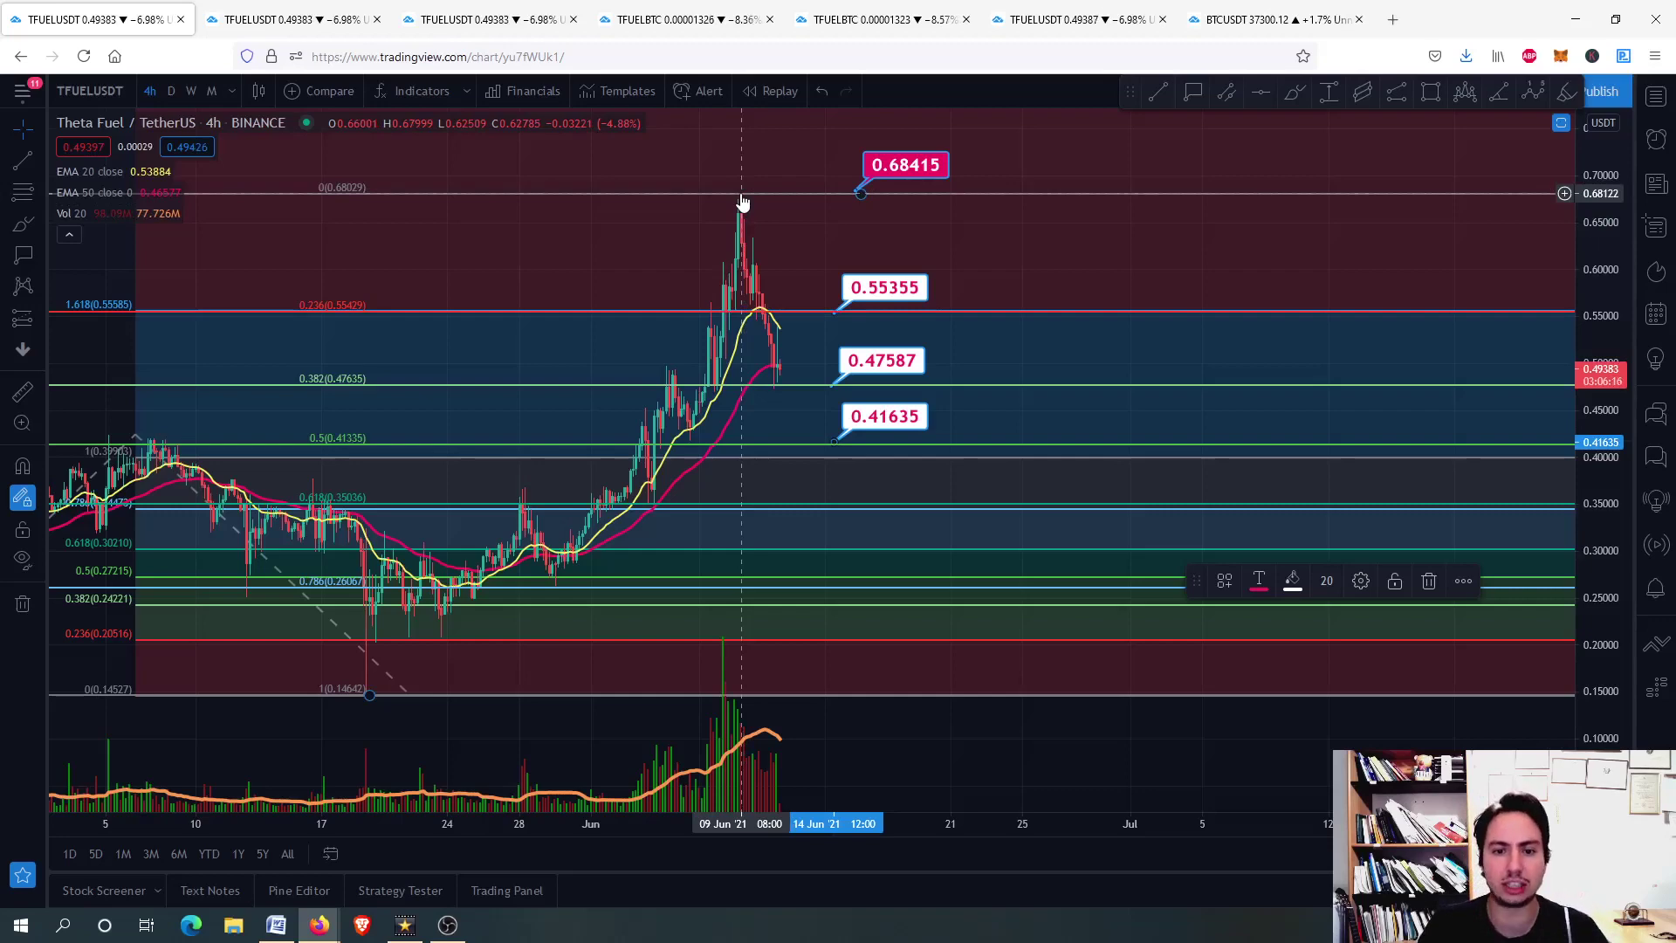
# - Select the Fibonacci extension and pan to the June rally with the 0.68415 label visible
pyautogui.moveTo(136, 275); pyautogui.dragTo(430, 190)
pyautogui.scroll(-3, 437, 187)
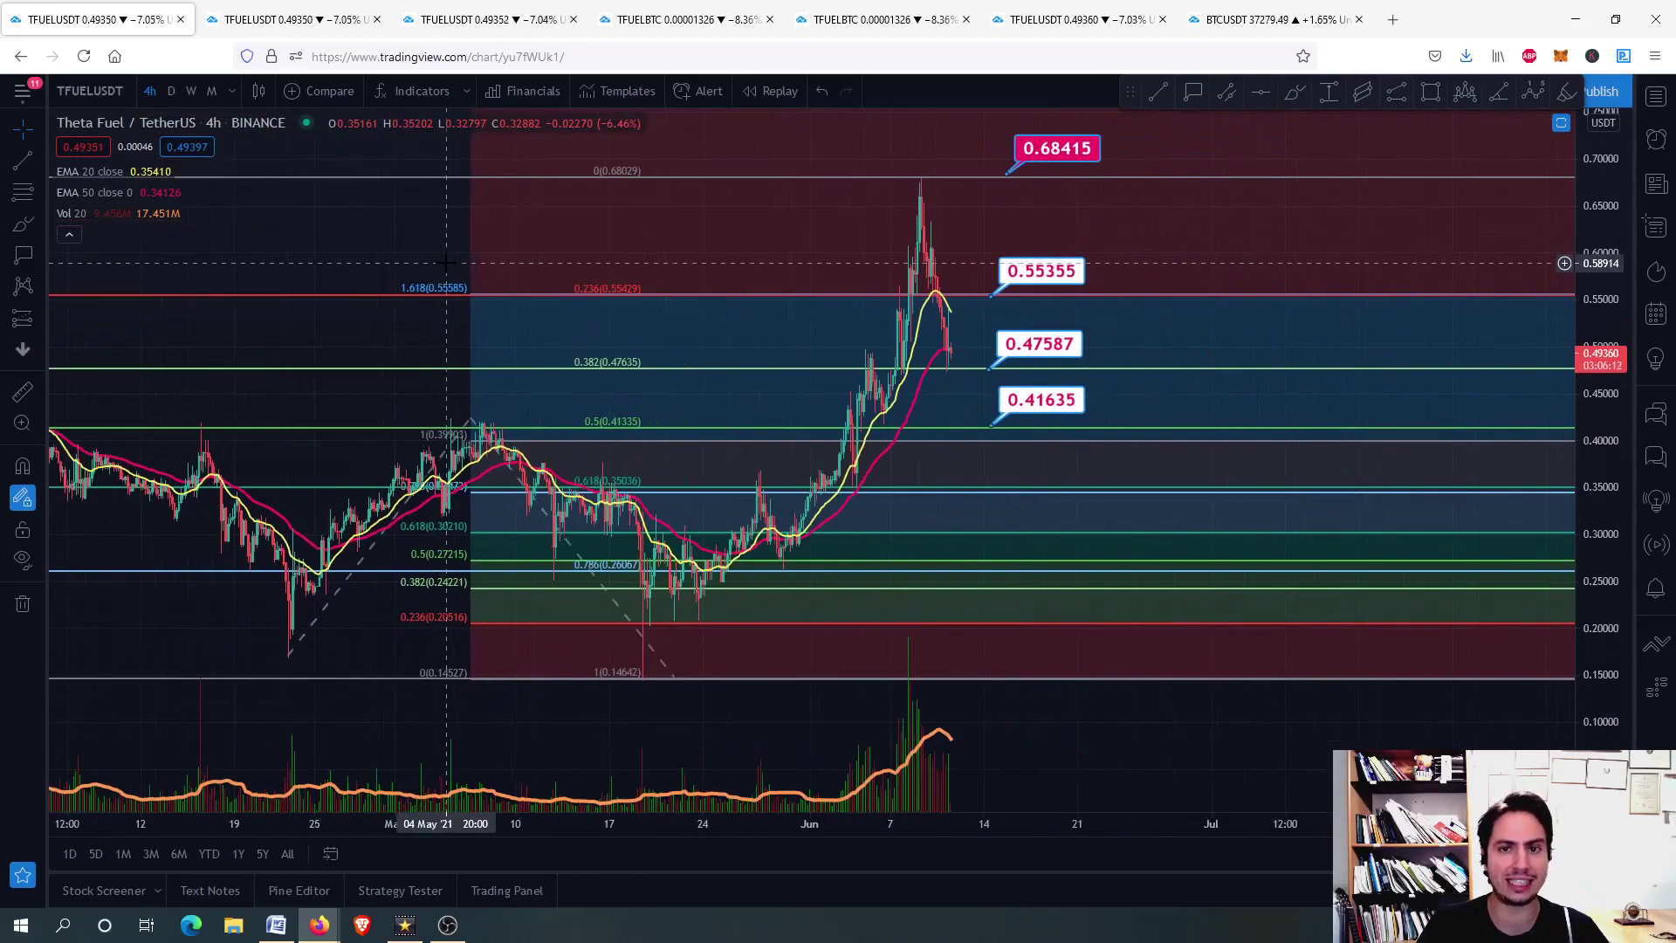
pyautogui.click(380, 578)
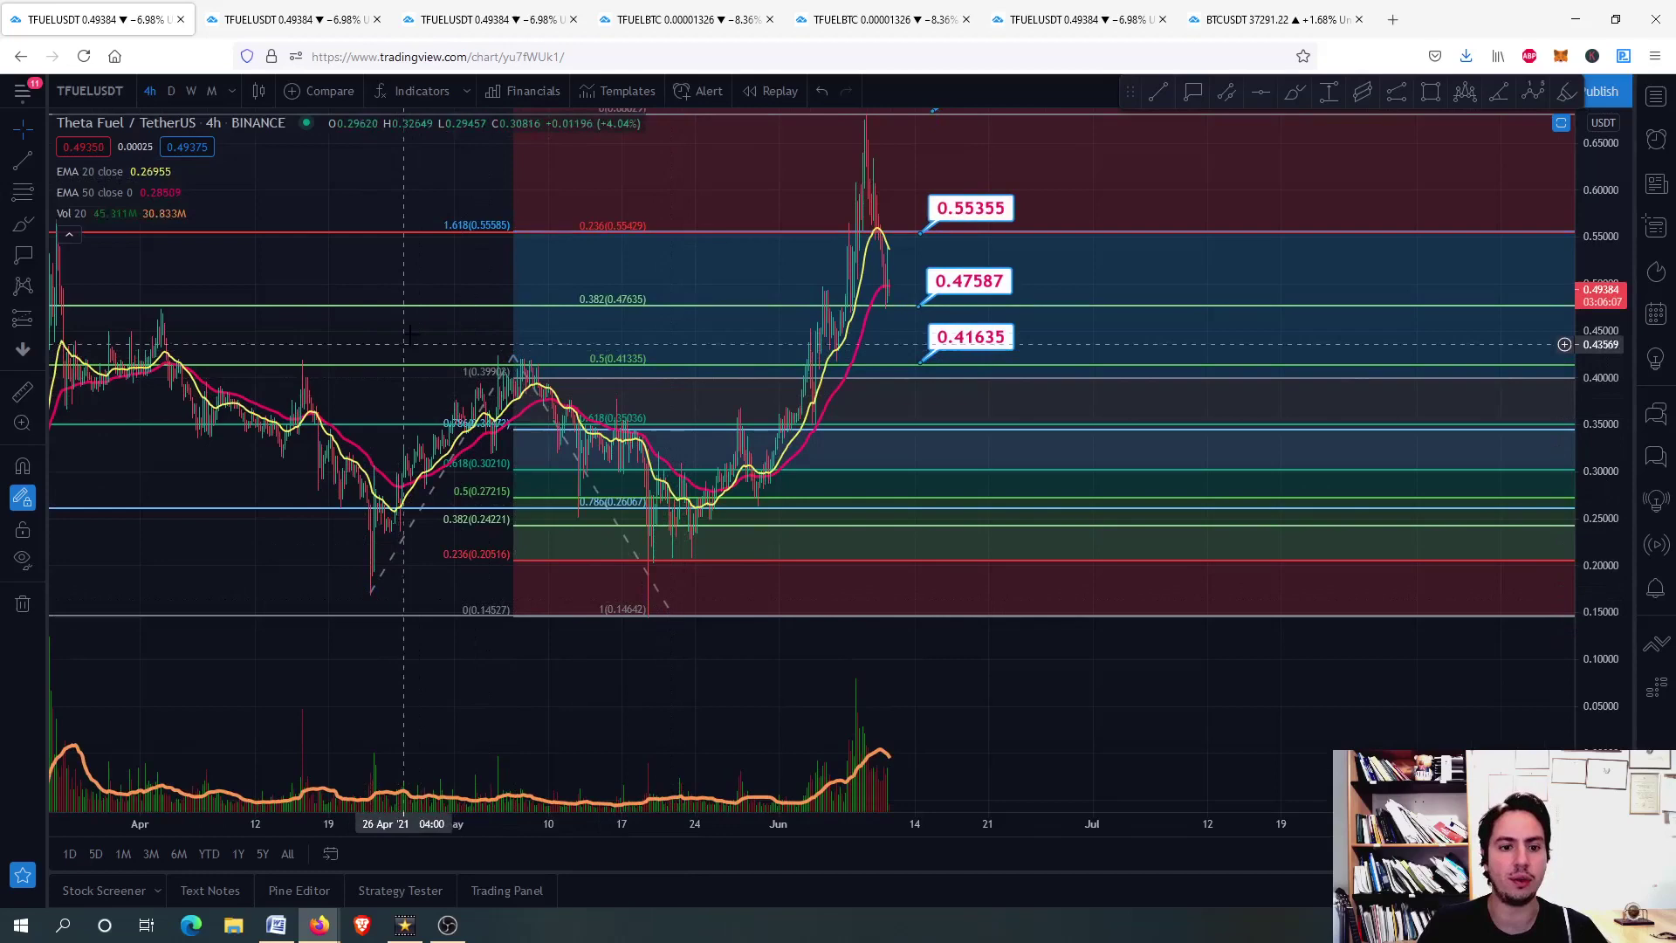
pyautogui.moveTo(390, 346); pyautogui.dragTo(229, 452)
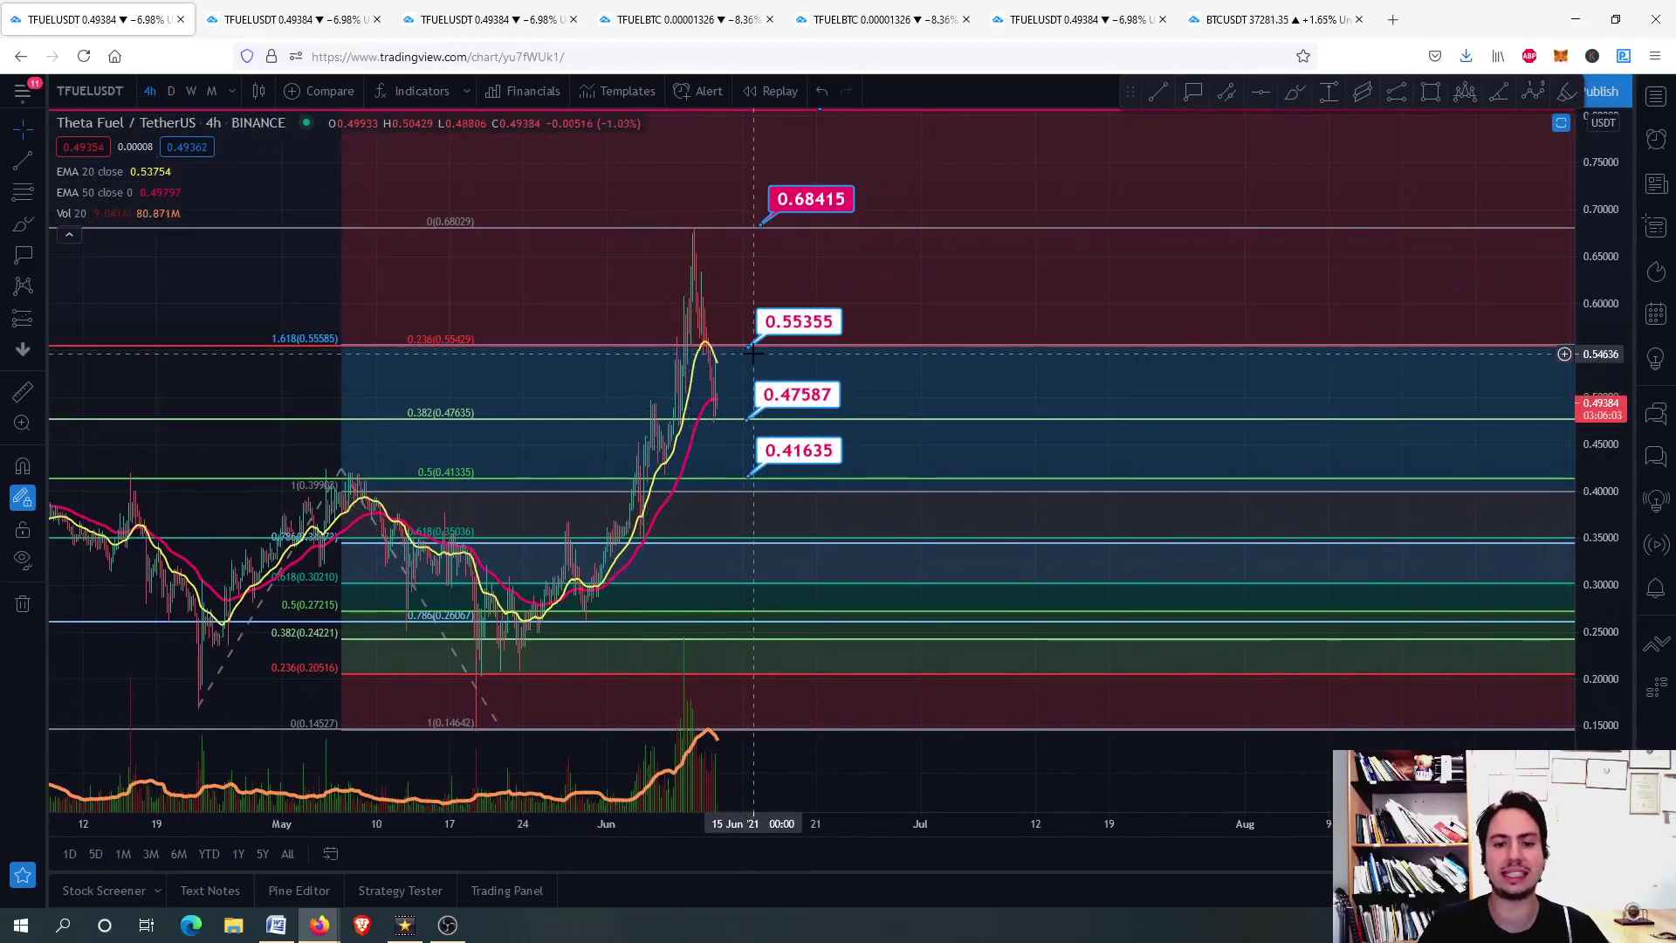
pyautogui.scroll(-3, 712, 341)
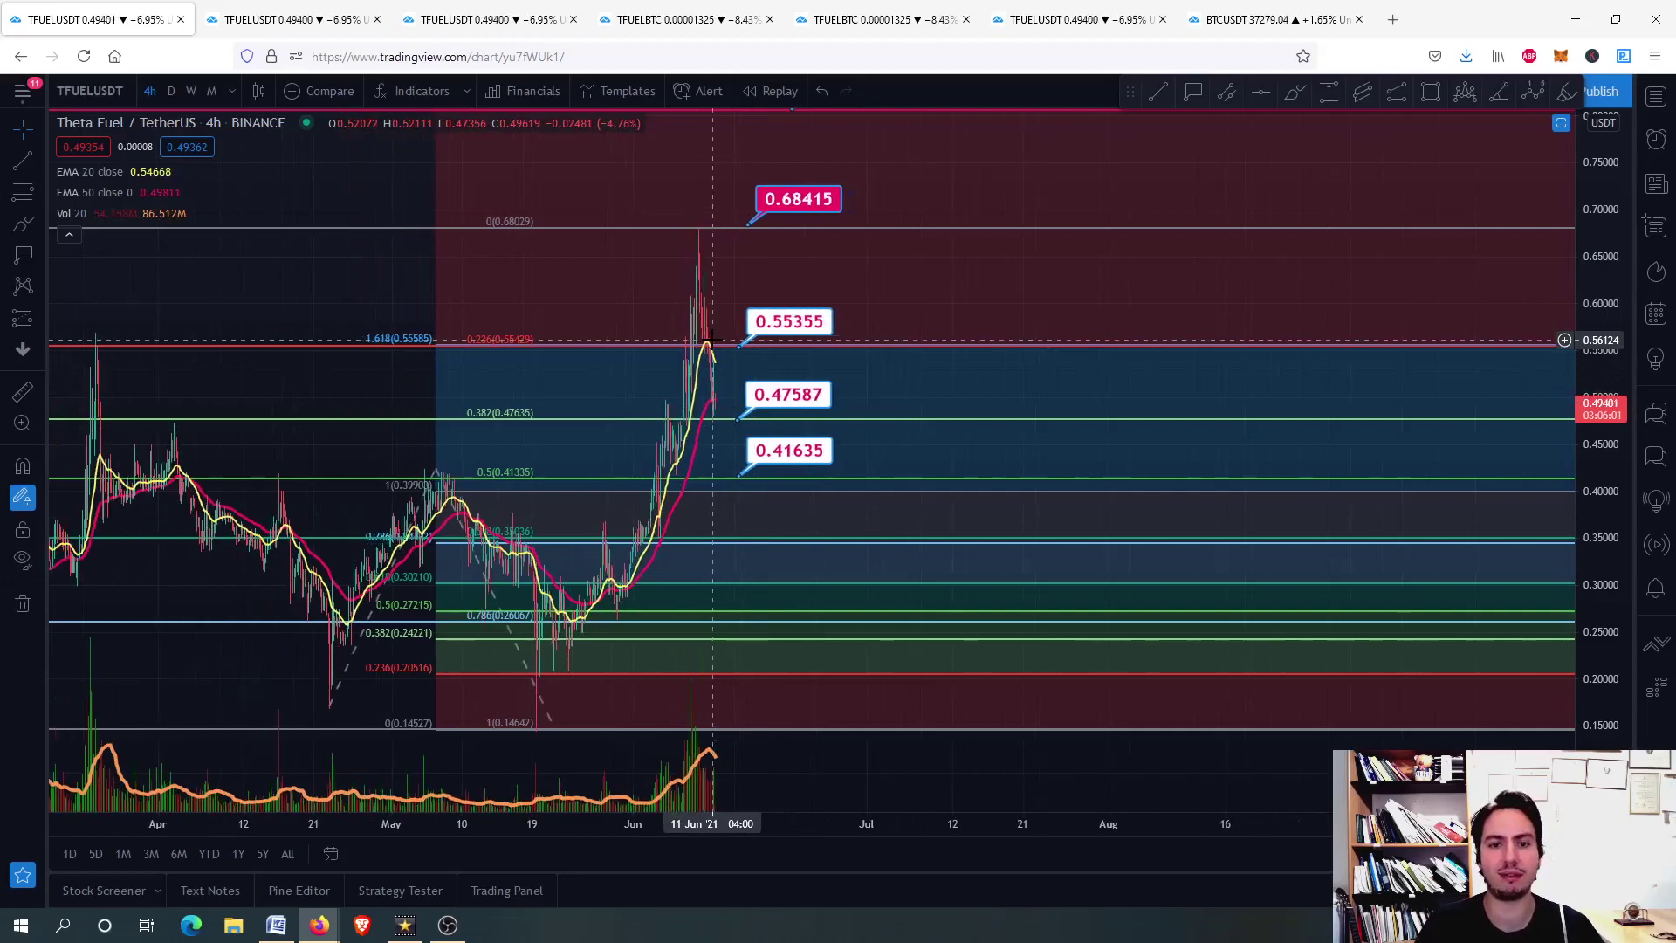
pyautogui.scroll(4, 711, 340)
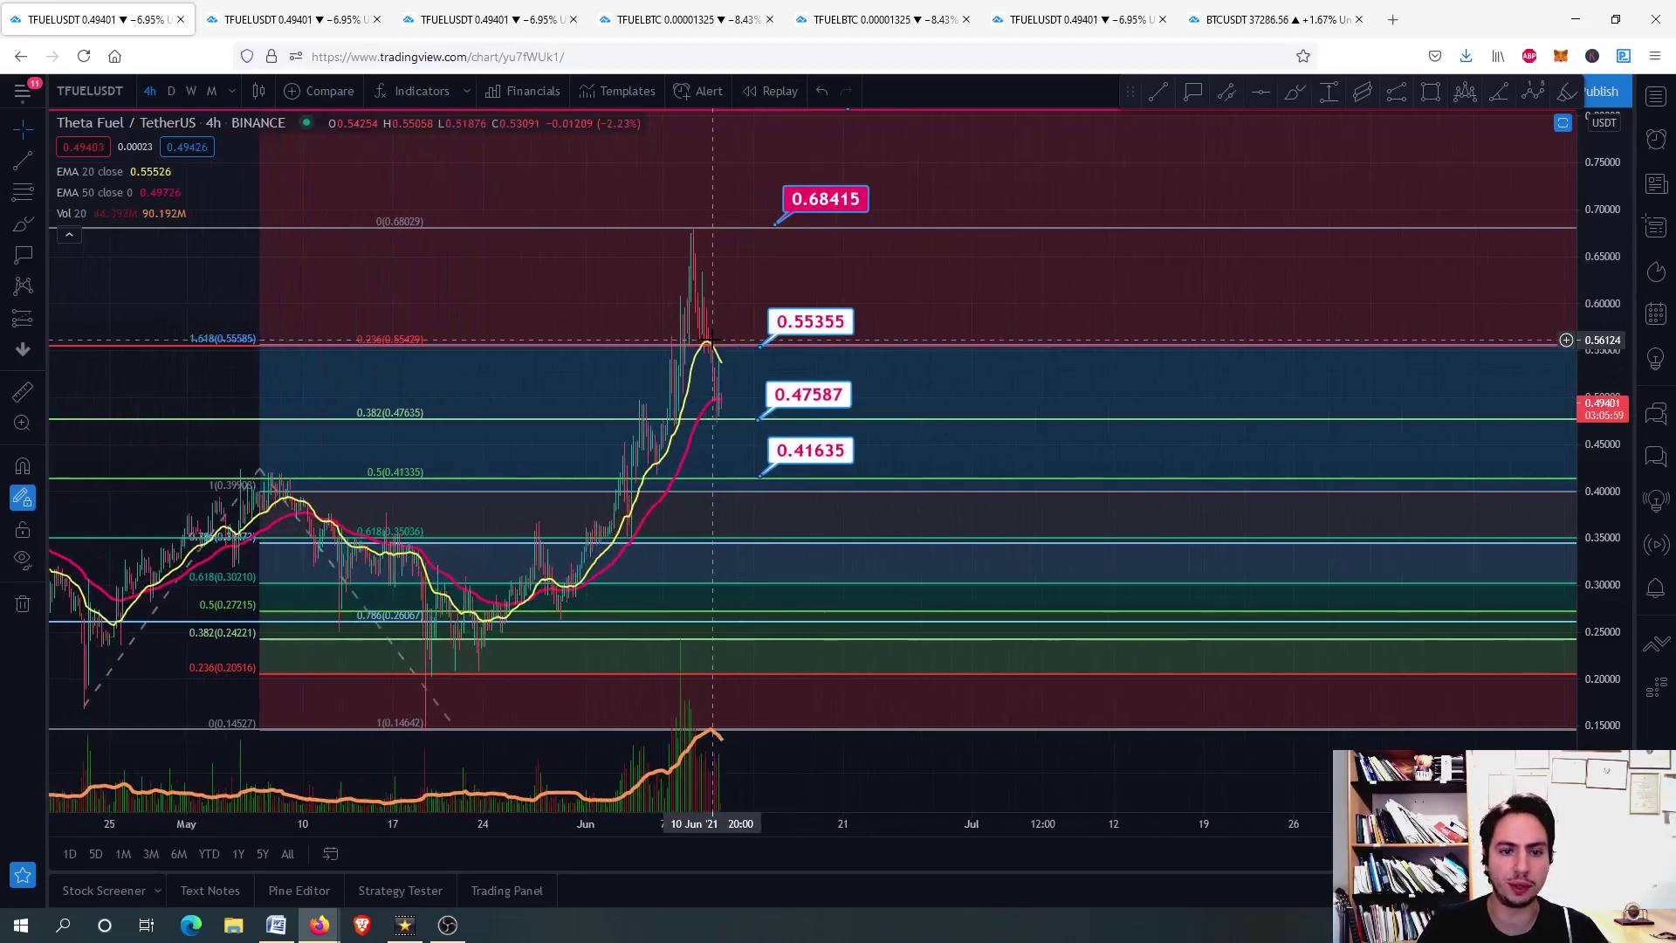
pyautogui.scroll(-3, 711, 341)
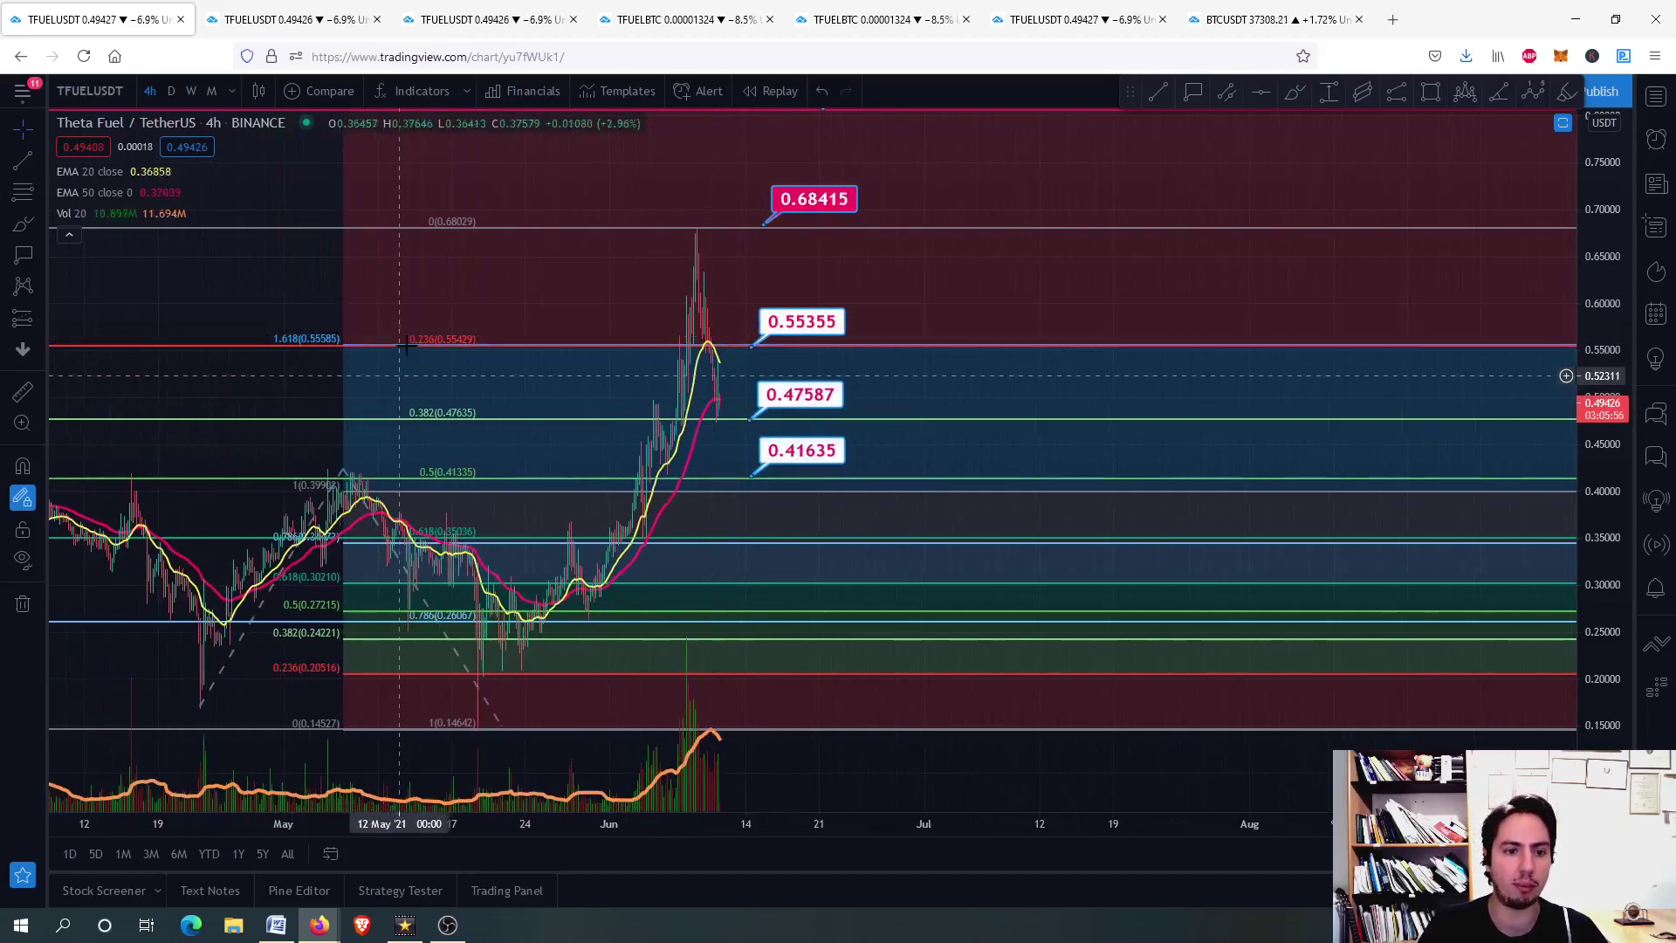
pyautogui.moveTo(406, 347); pyautogui.dragTo(652, 319)
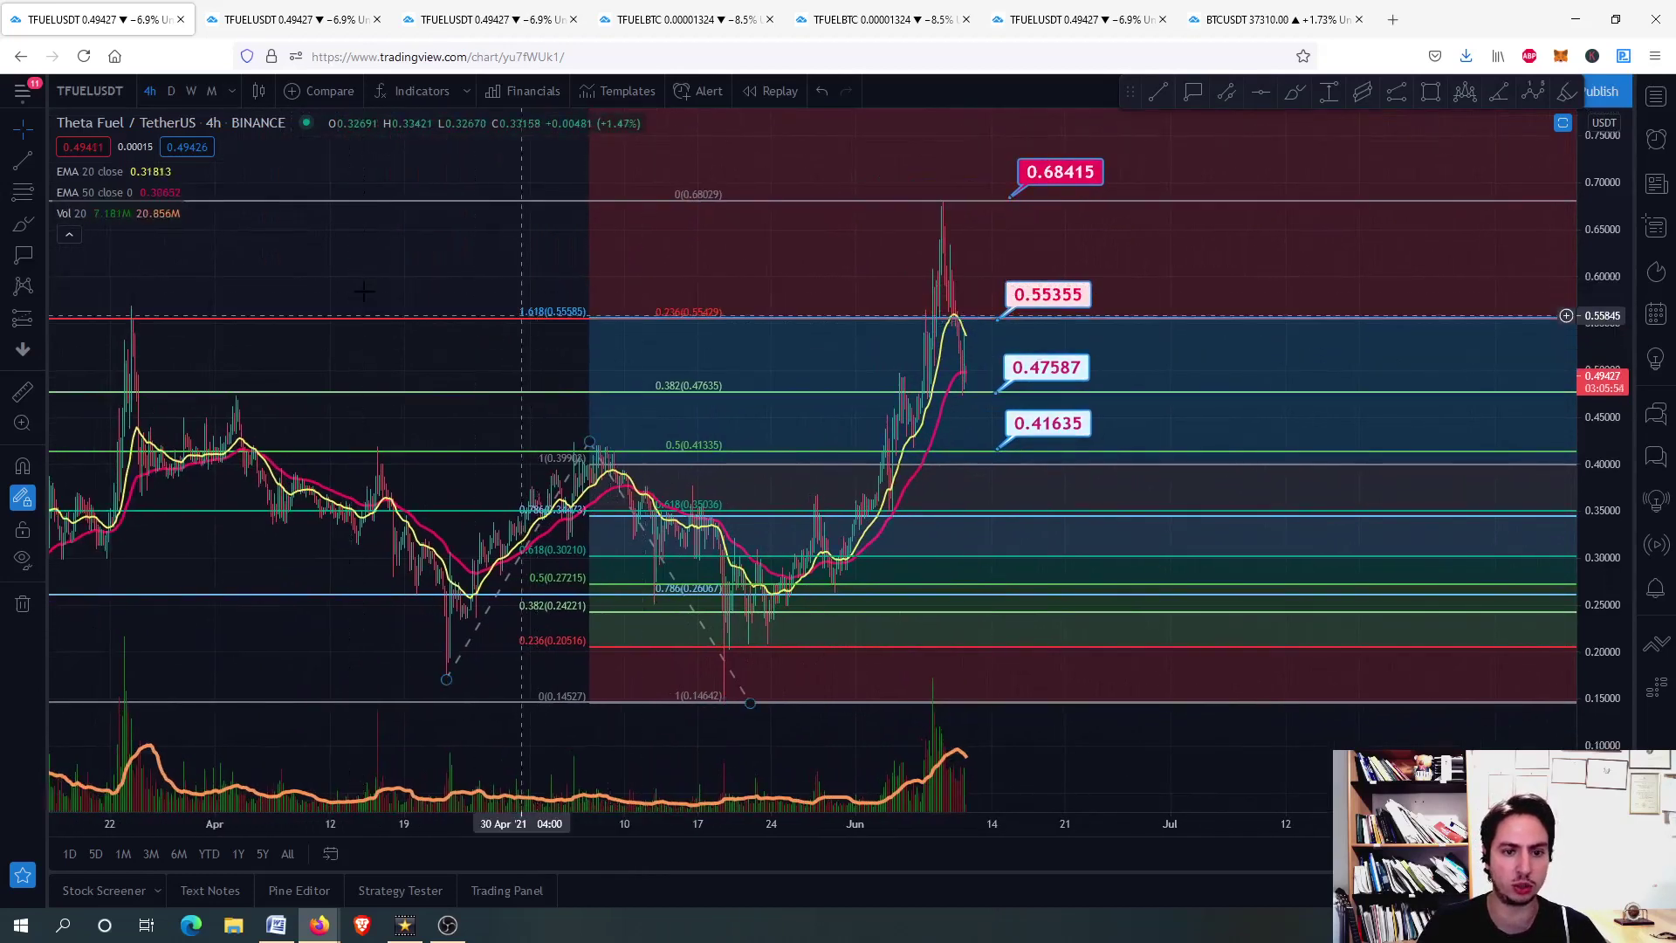
pyautogui.scroll(-2, 363, 290)
pyautogui.moveTo(337, 271); pyautogui.dragTo(443, 251)
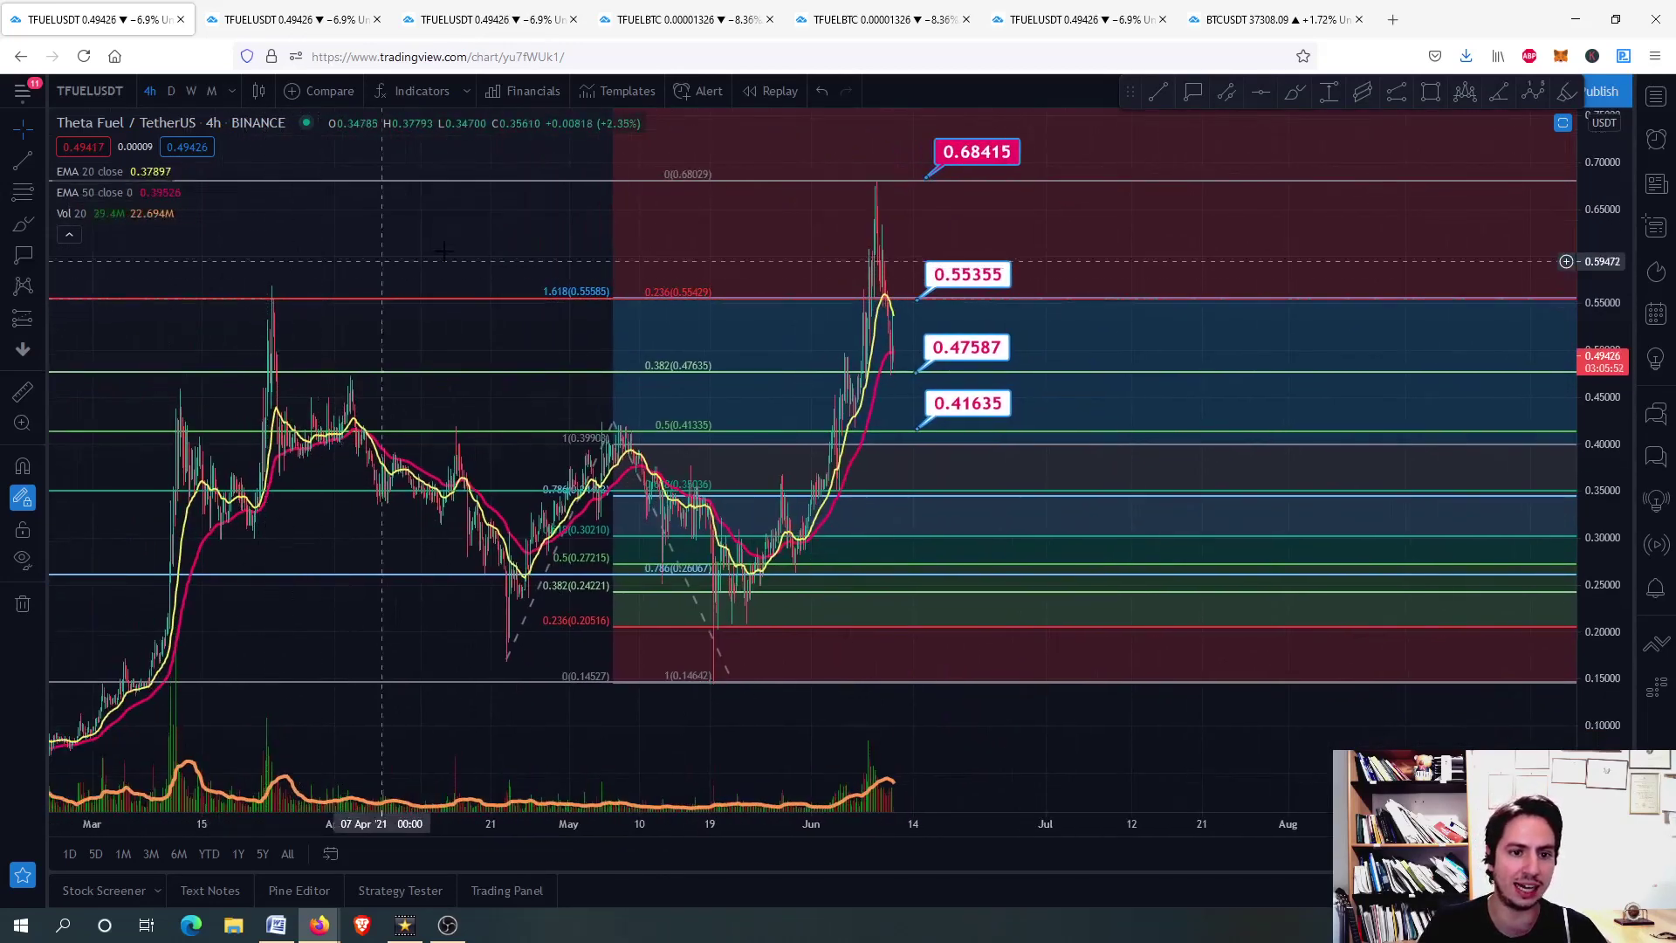
pyautogui.scroll(2, 801, 266)
pyautogui.moveTo(802, 265); pyautogui.dragTo(644, 318)
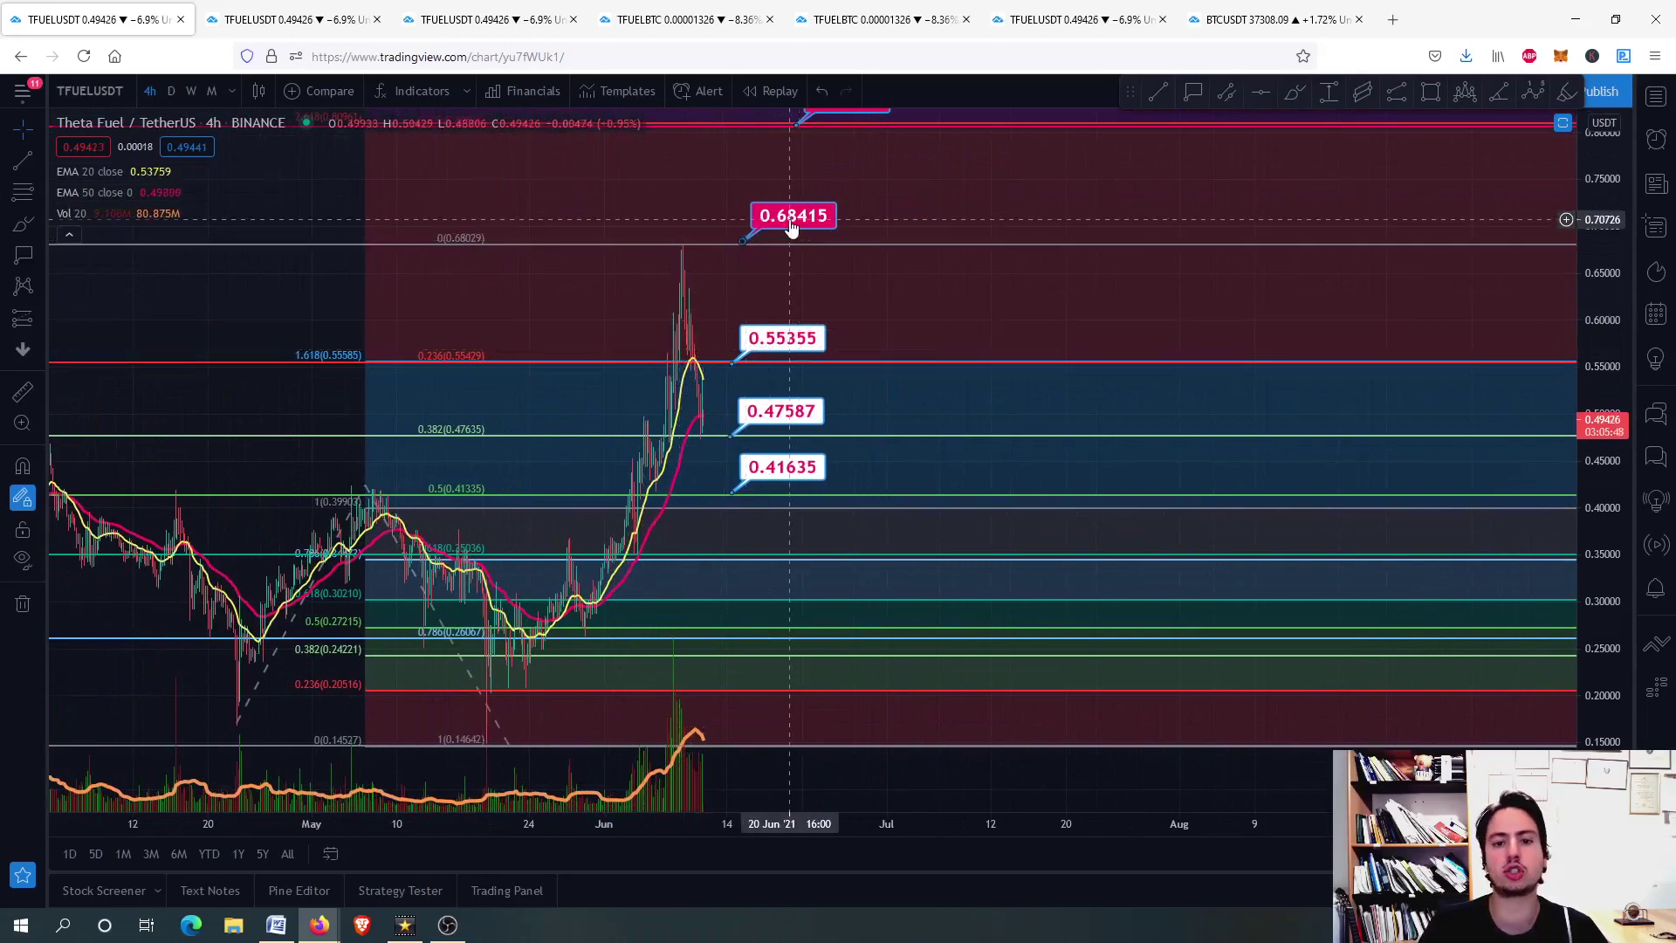
# - Lower the top target label from 0.68415 to 0.68043, just above the 0.68029 level
pyautogui.moveTo(785, 225); pyautogui.dragTo(787, 217)
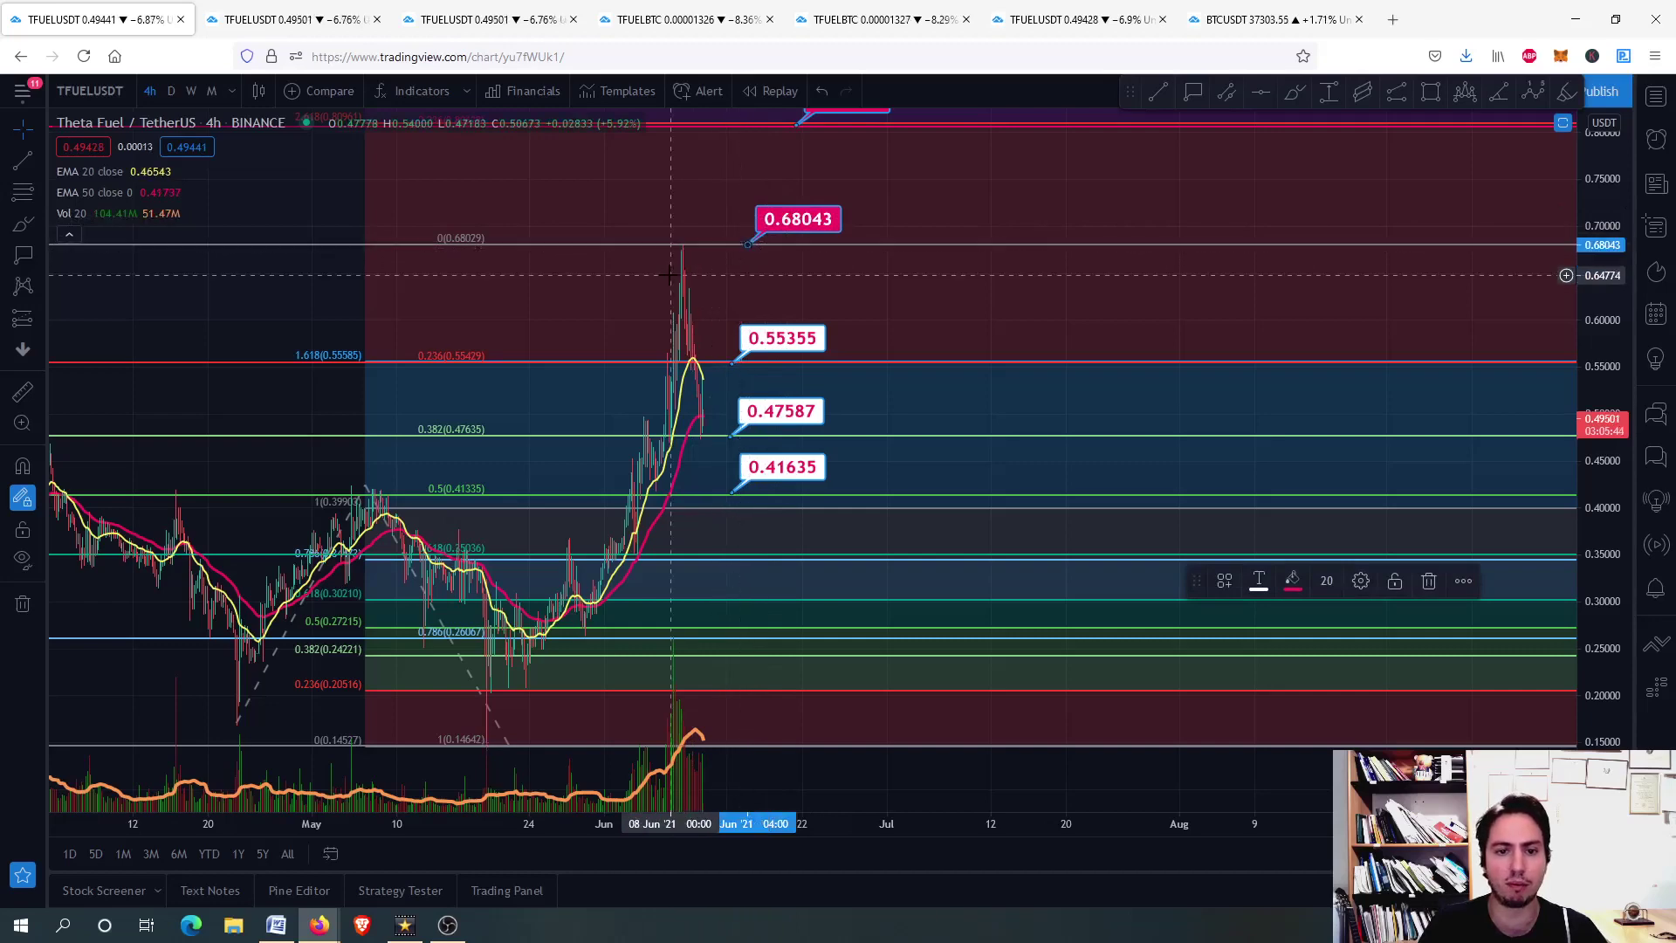
pyautogui.scroll(1, 706, 249)
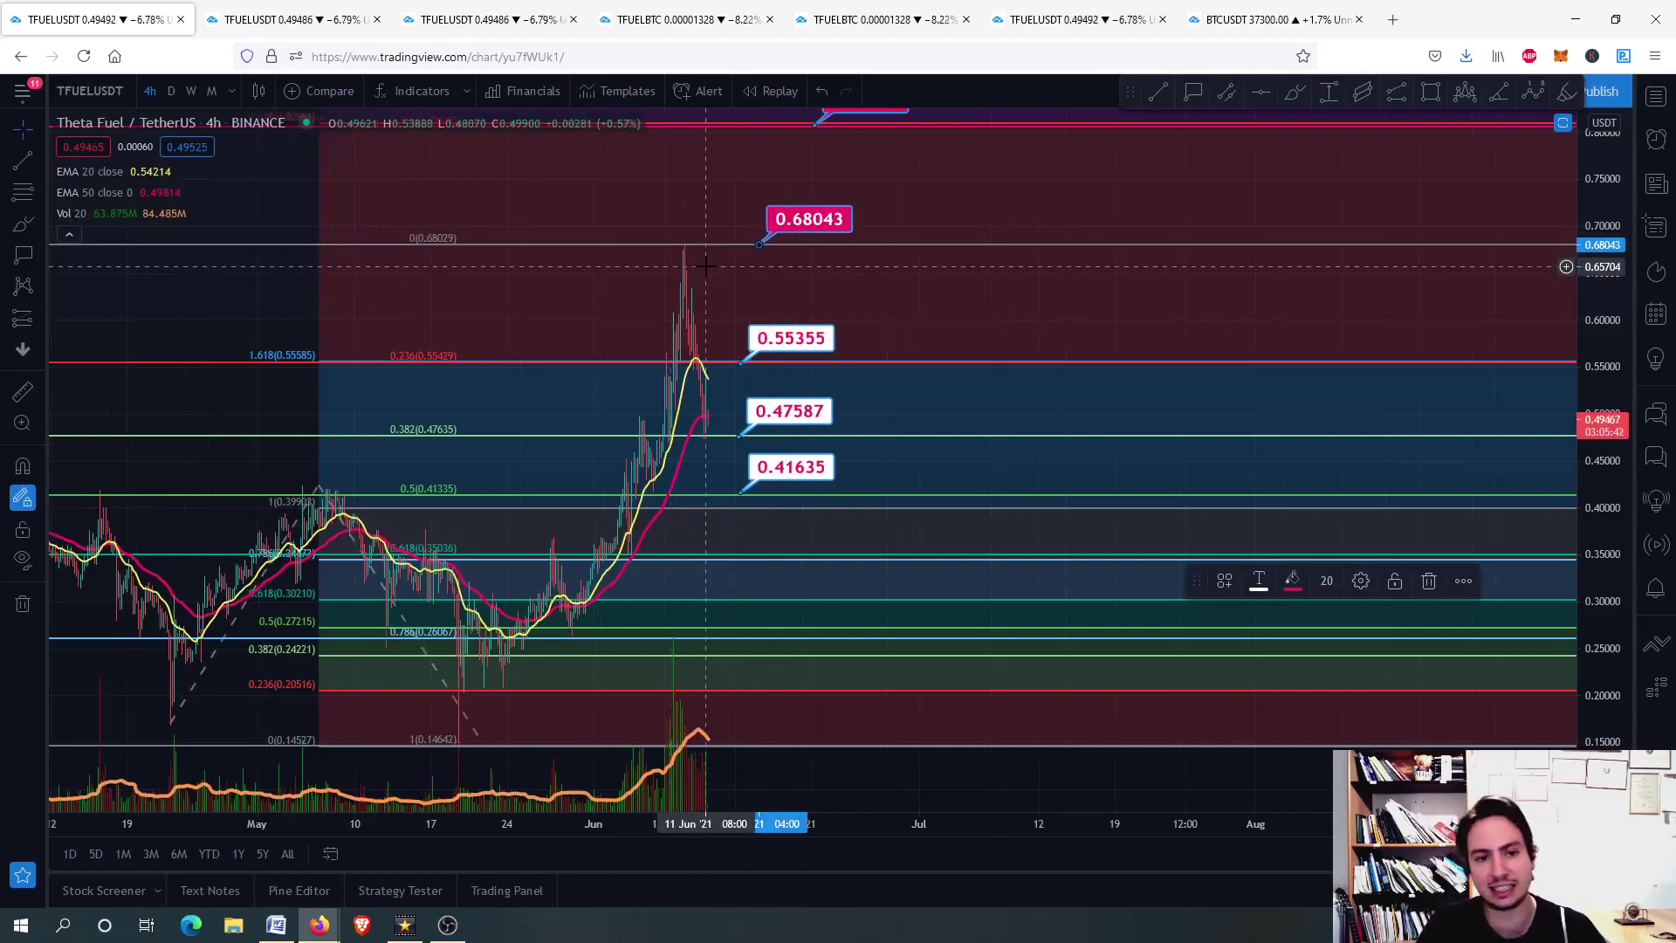
pyautogui.moveTo(288, 458); pyautogui.dragTo(386, 372)
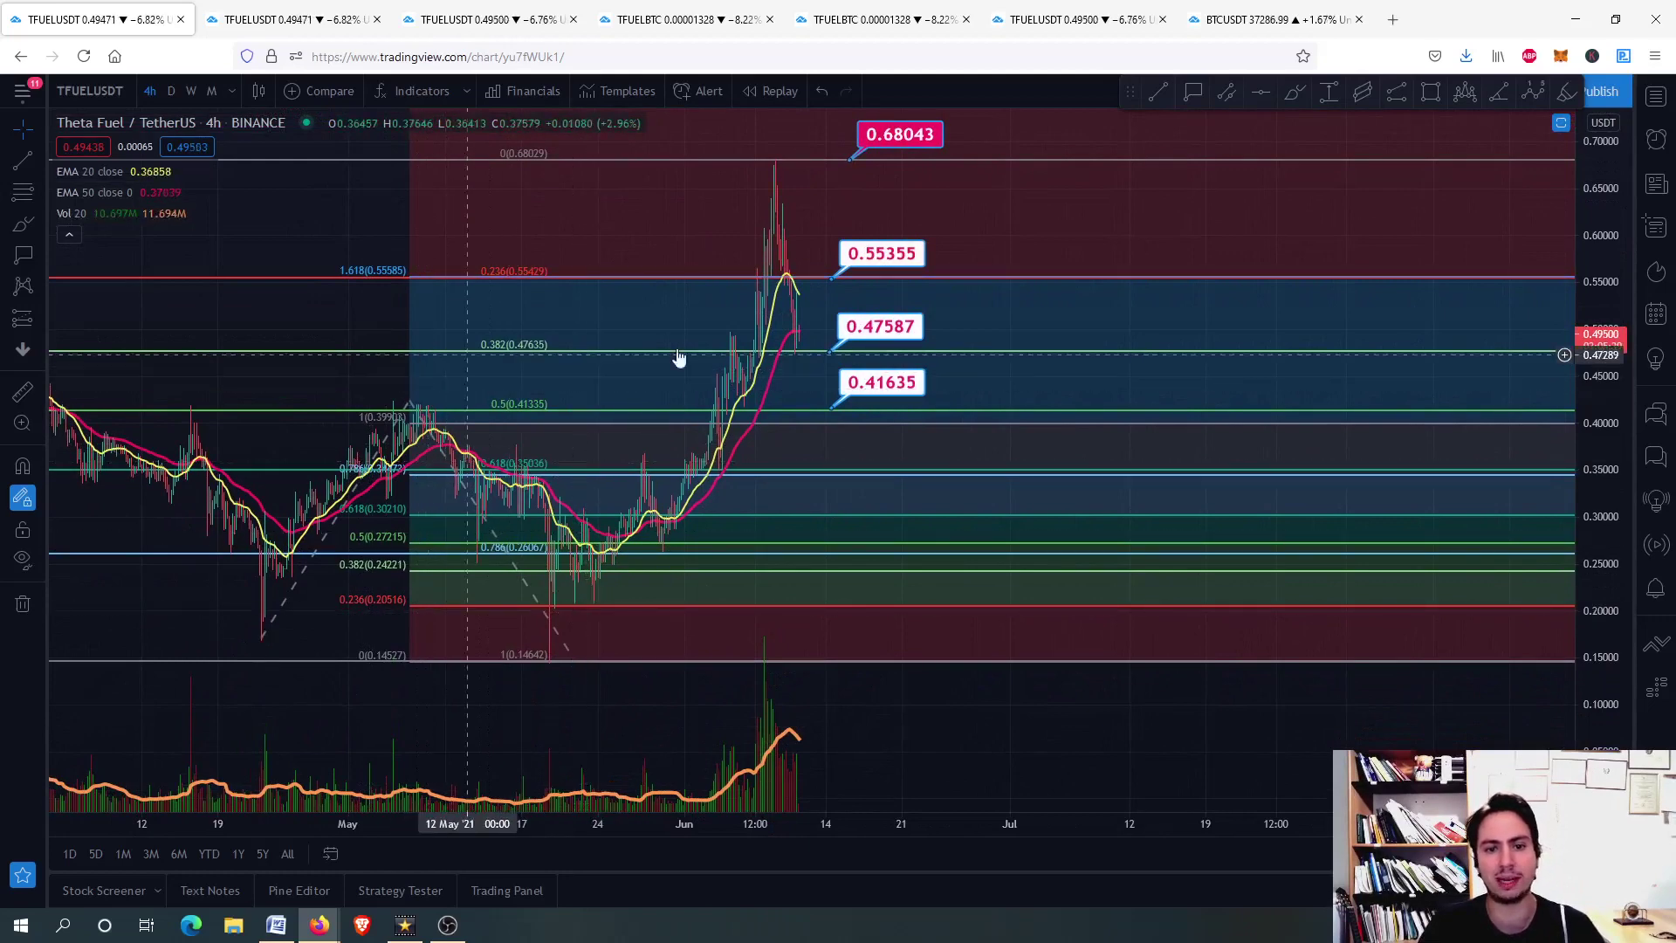
pyautogui.scroll(-4, 679, 358)
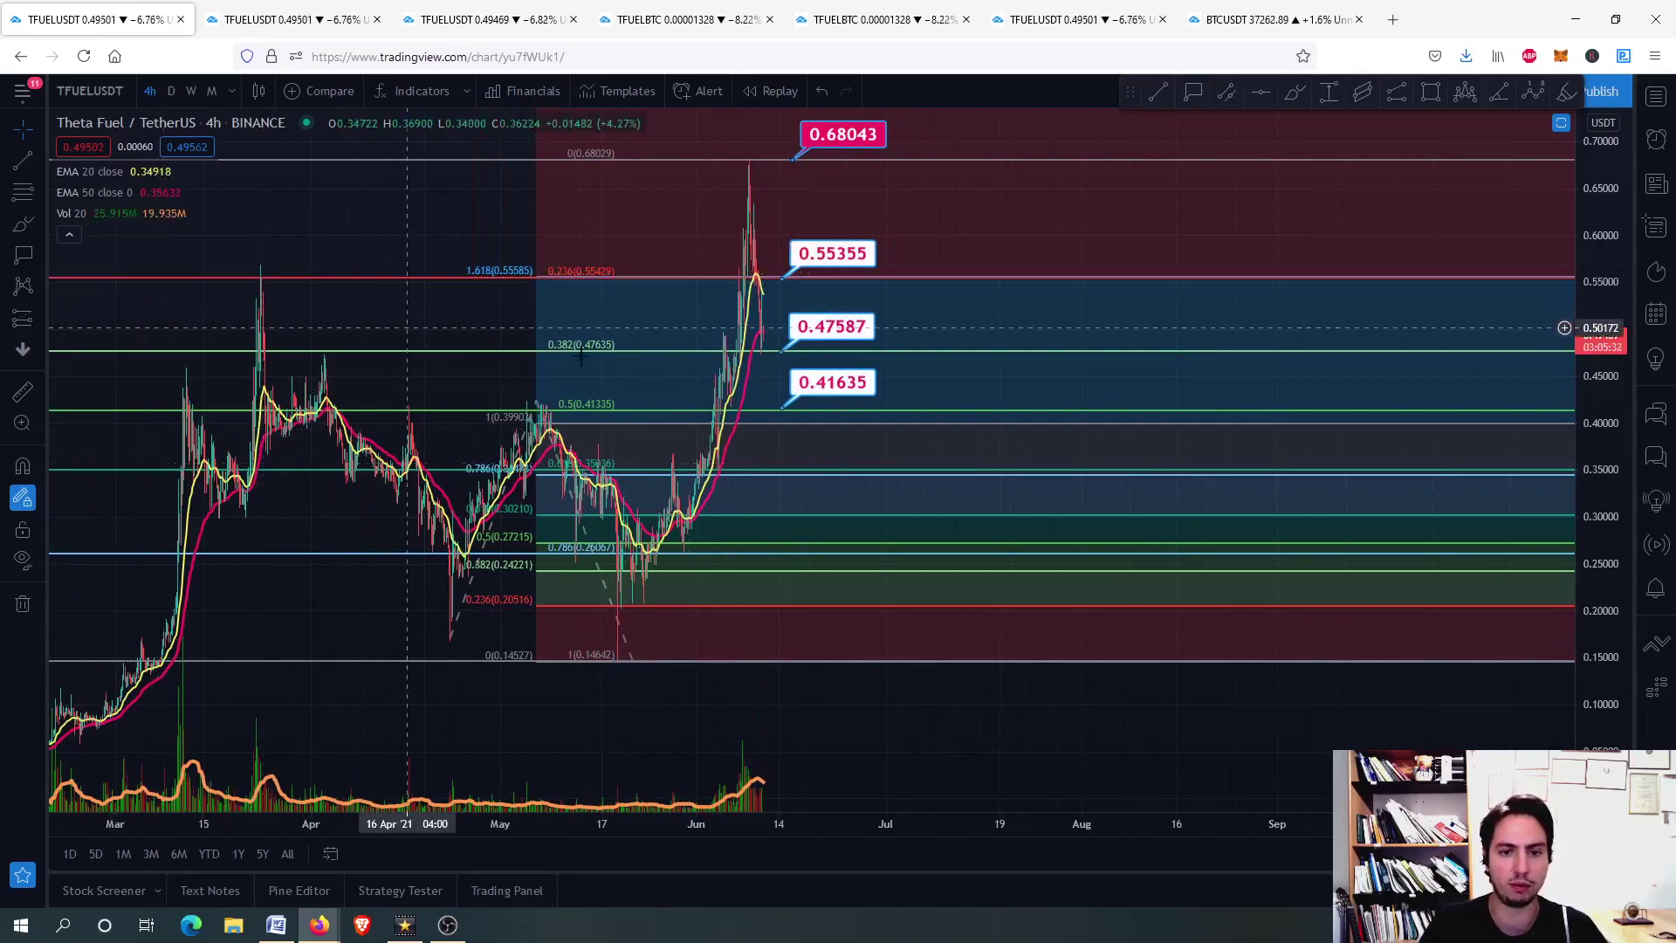
pyautogui.moveTo(453, 319); pyautogui.dragTo(425, 425)
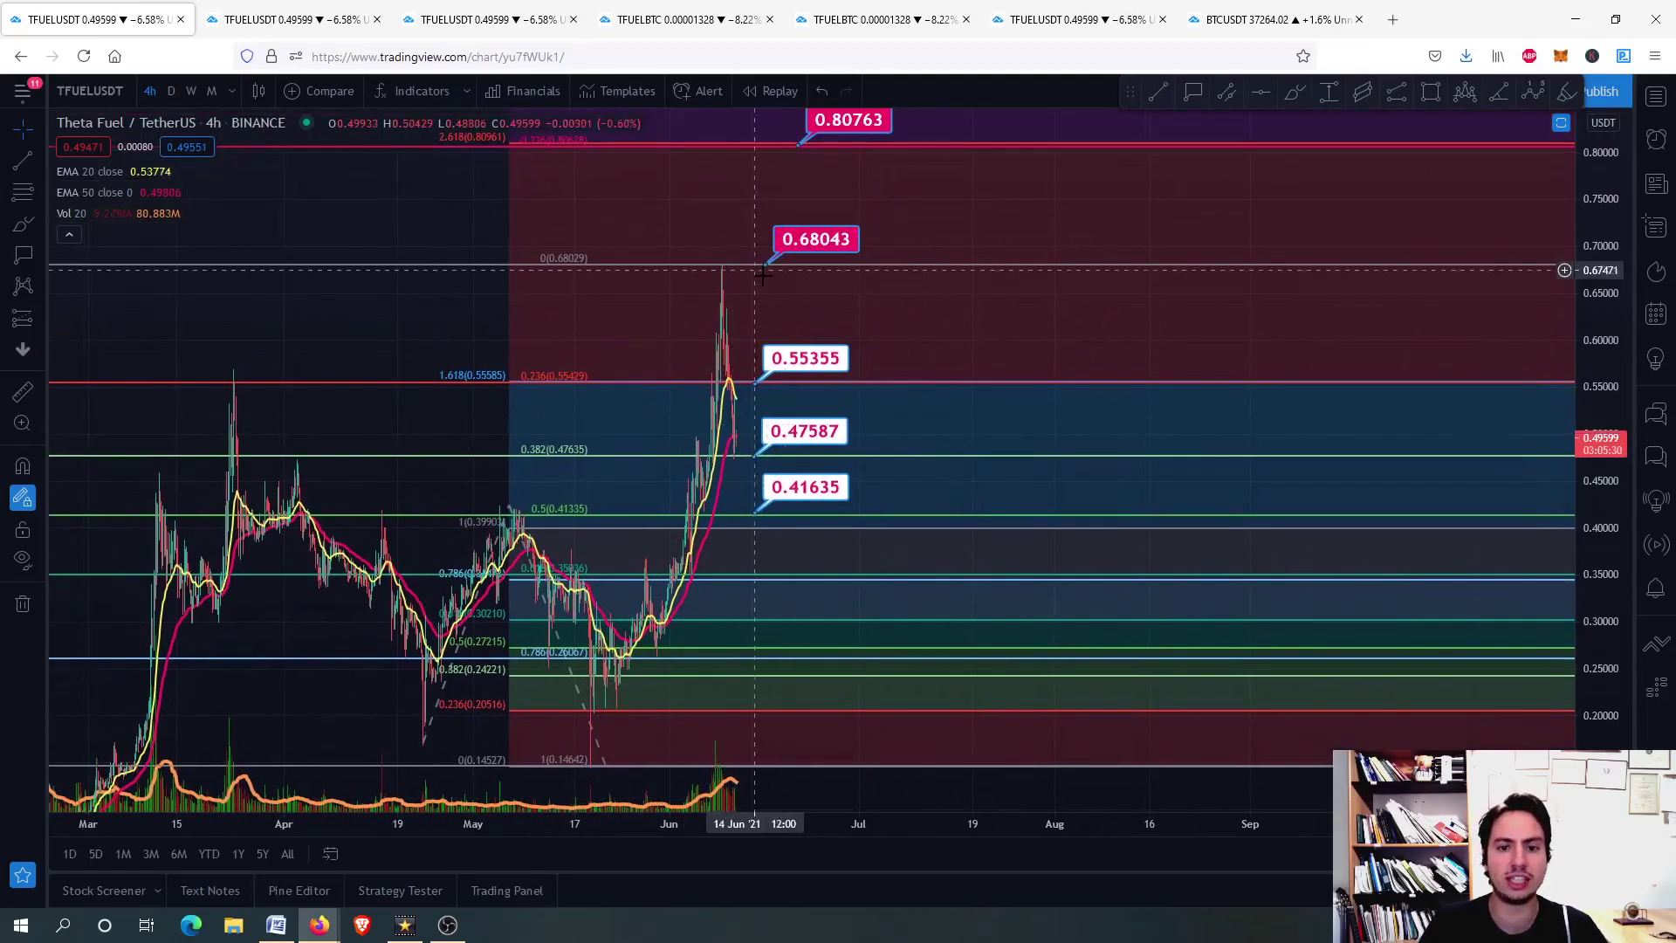
pyautogui.scroll(3, 751, 253)
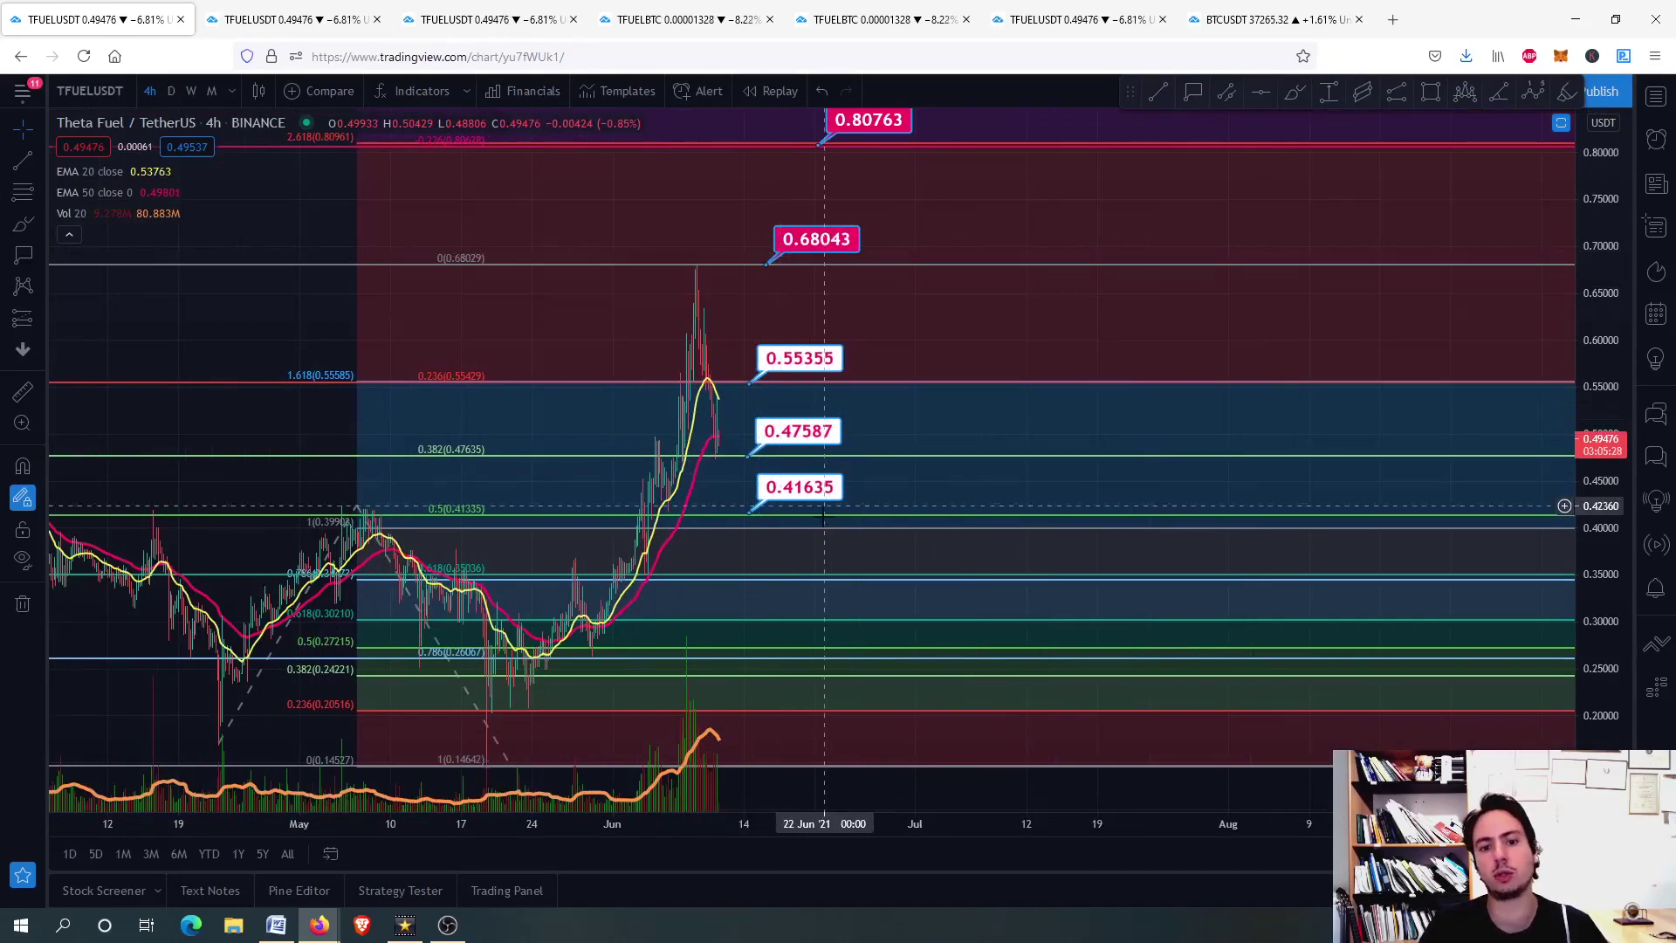
pyautogui.moveTo(294, 325); pyautogui.dragTo(283, 355)
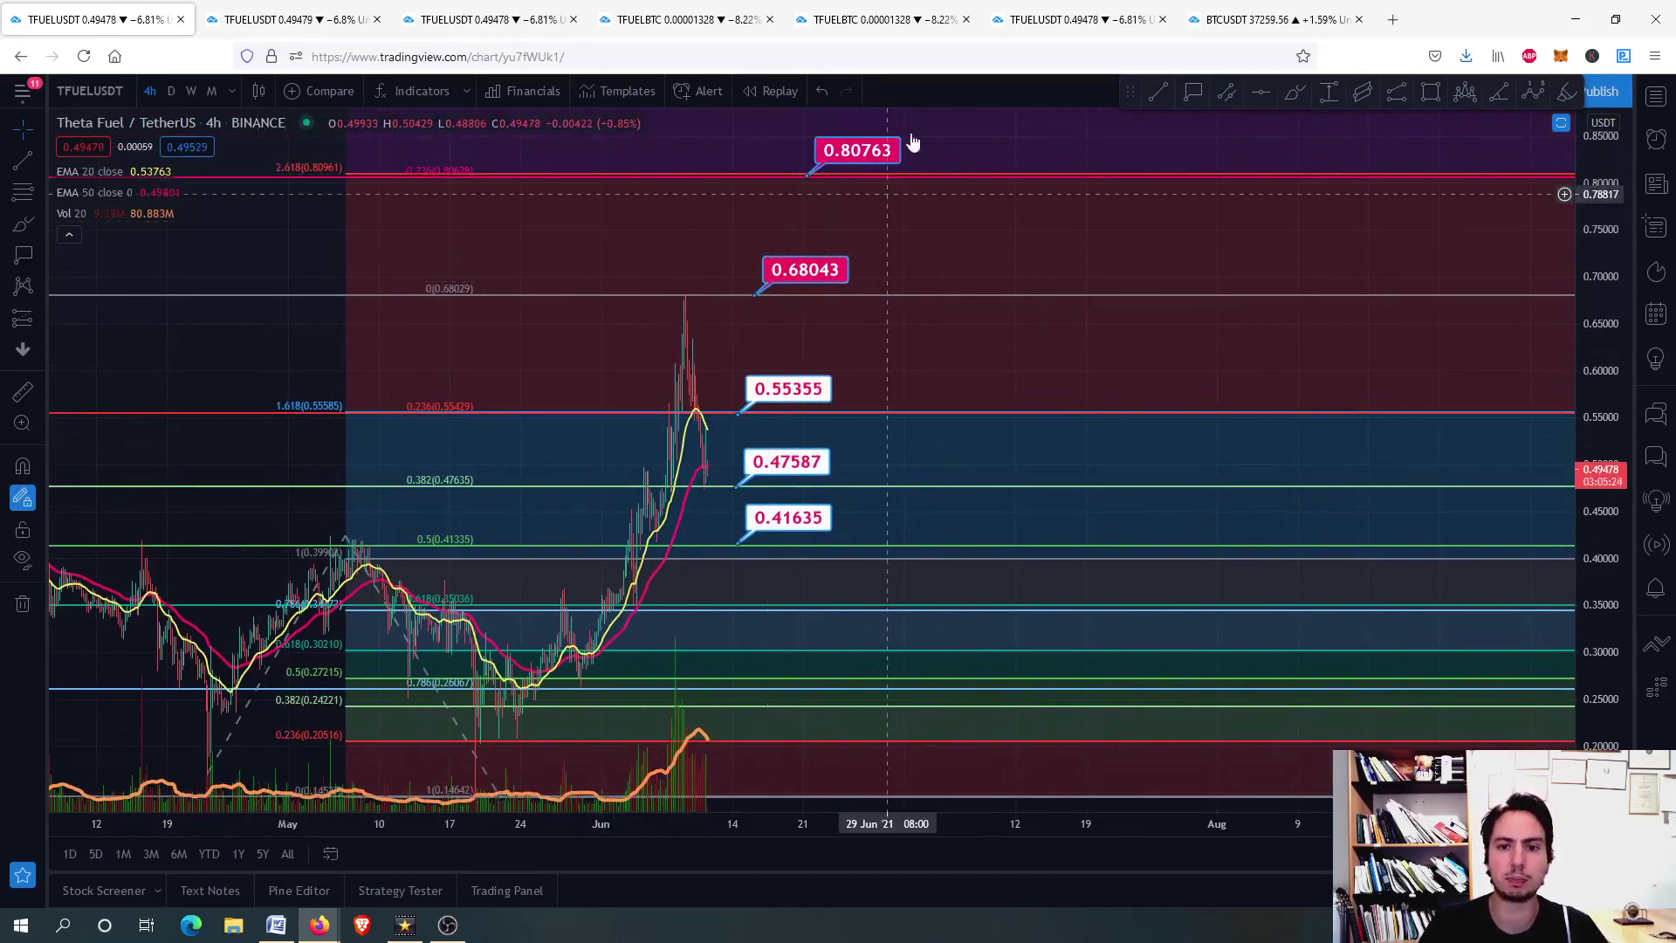
pyautogui.moveTo(299, 218); pyautogui.dragTo(295, 251)
pyautogui.moveTo(568, 197); pyautogui.dragTo(621, 81)
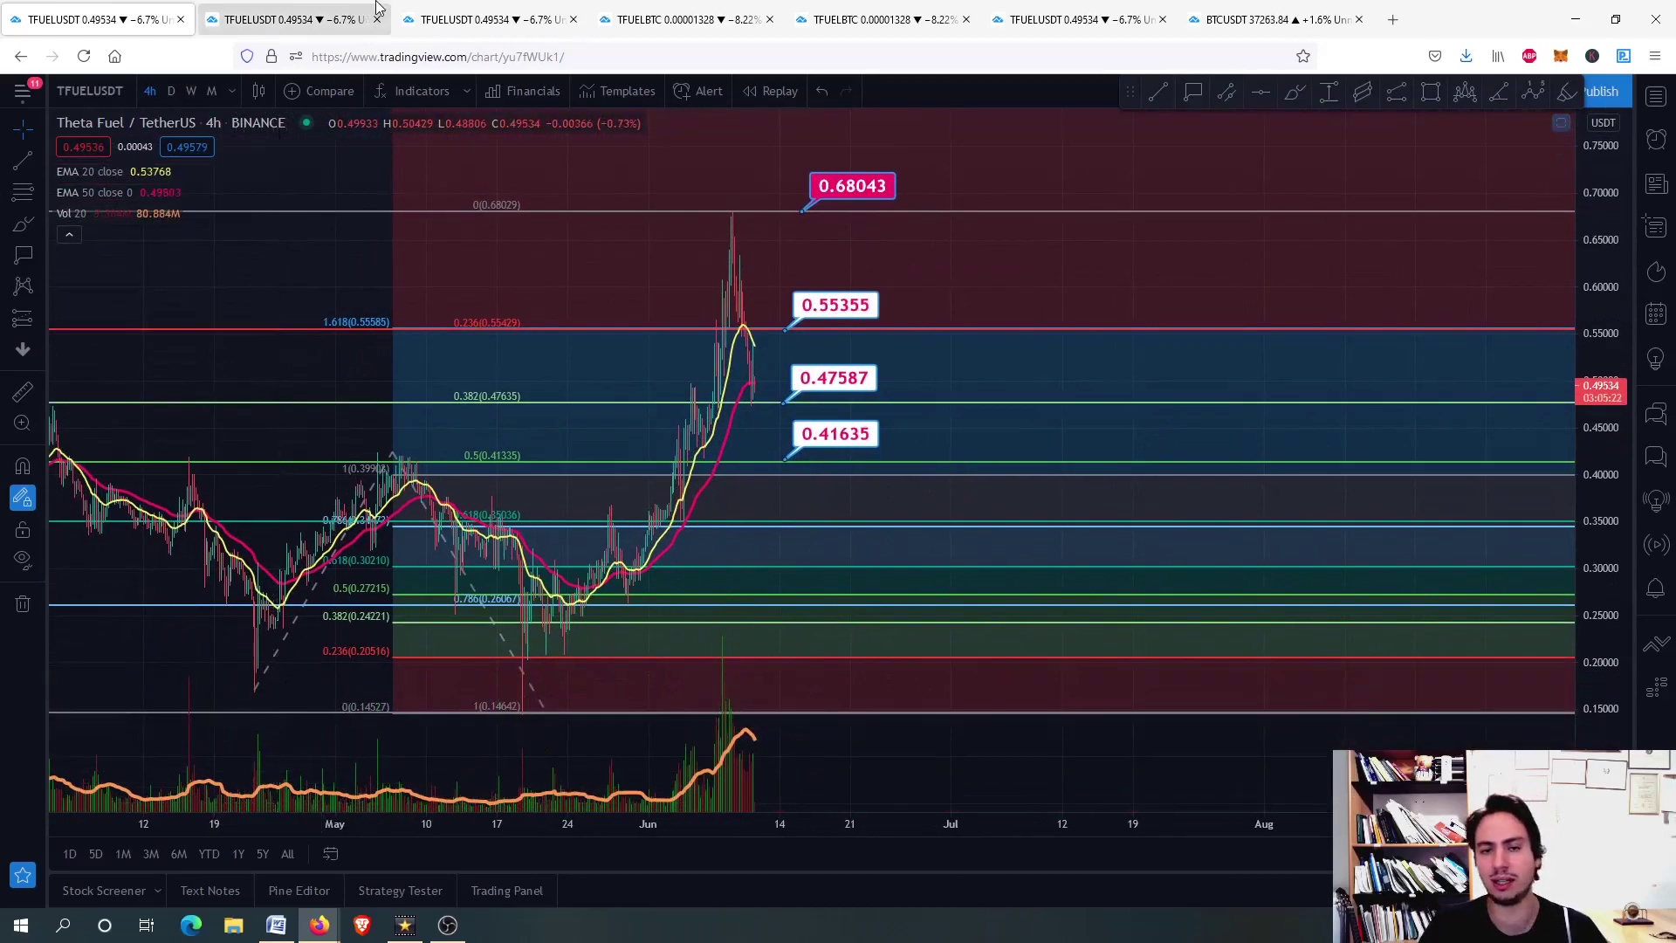
pyautogui.scroll(5, 770, 748)
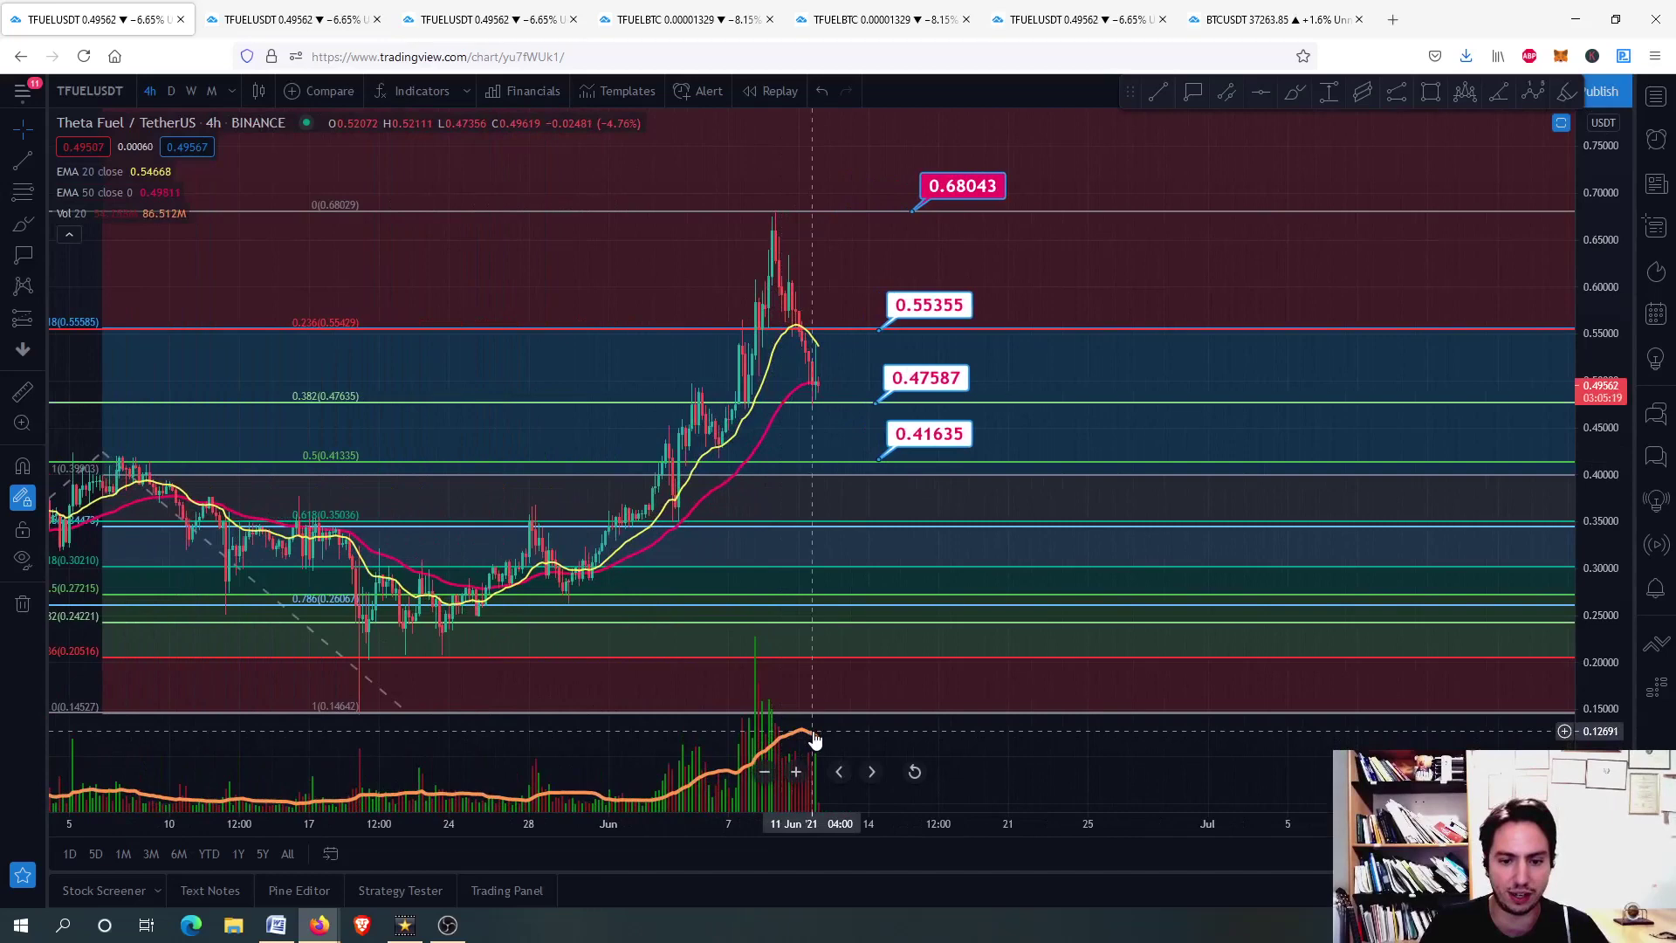
pyautogui.doubleClick(855, 743)
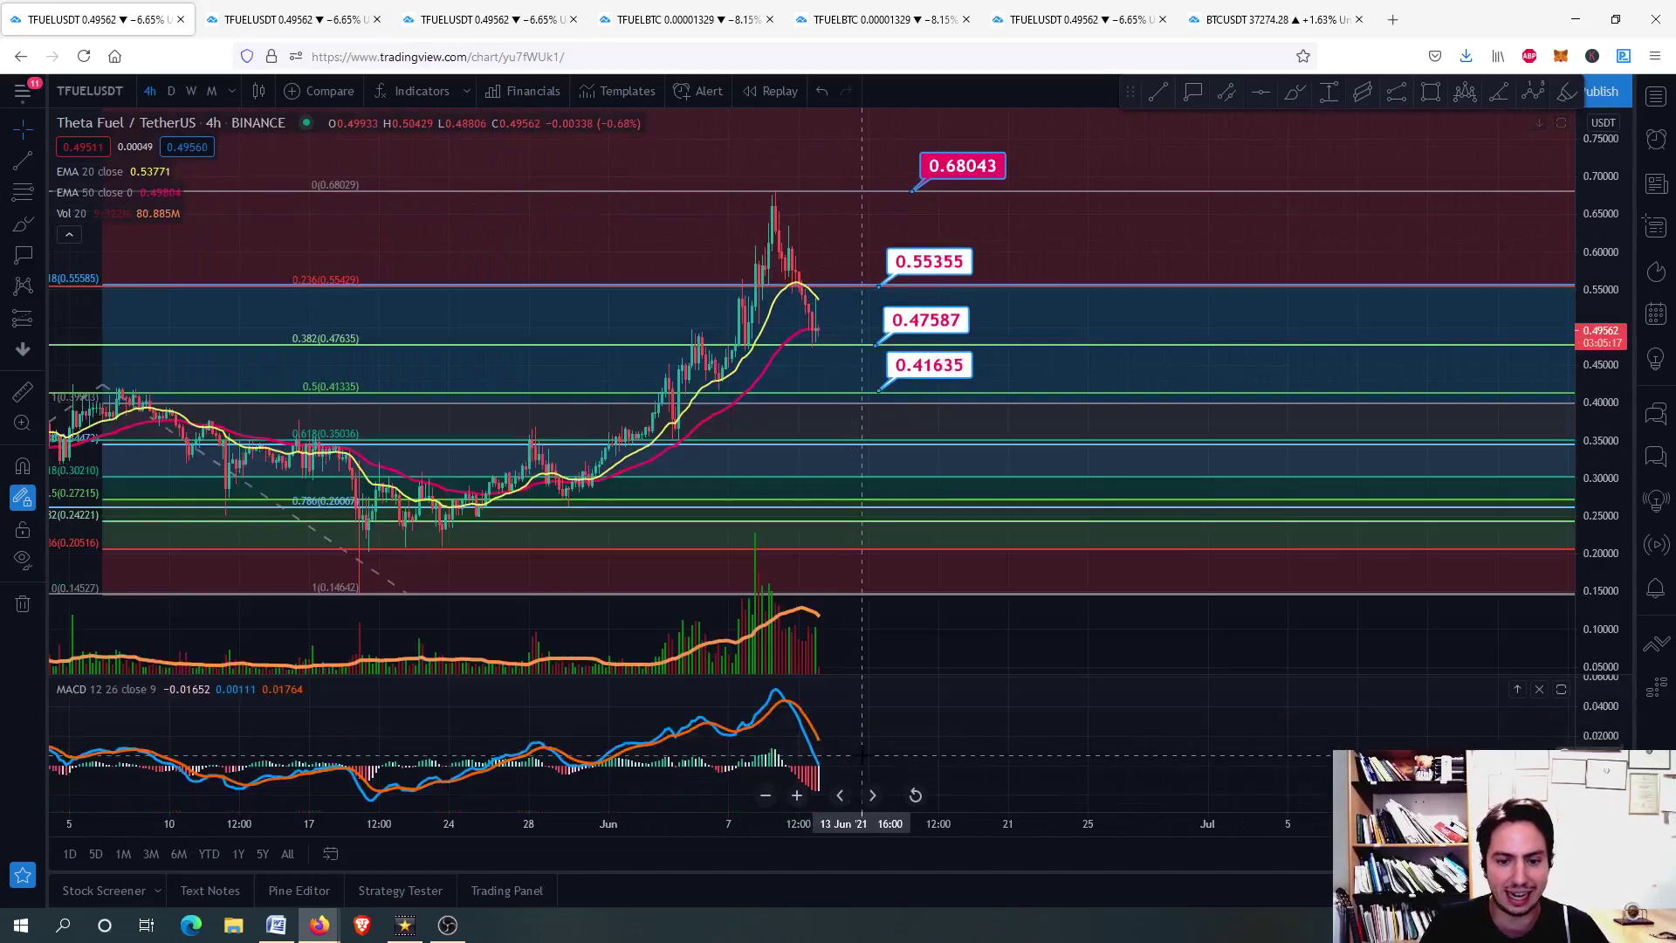
pyautogui.doubleClick(895, 740)
pyautogui.scroll(1, 711, 406)
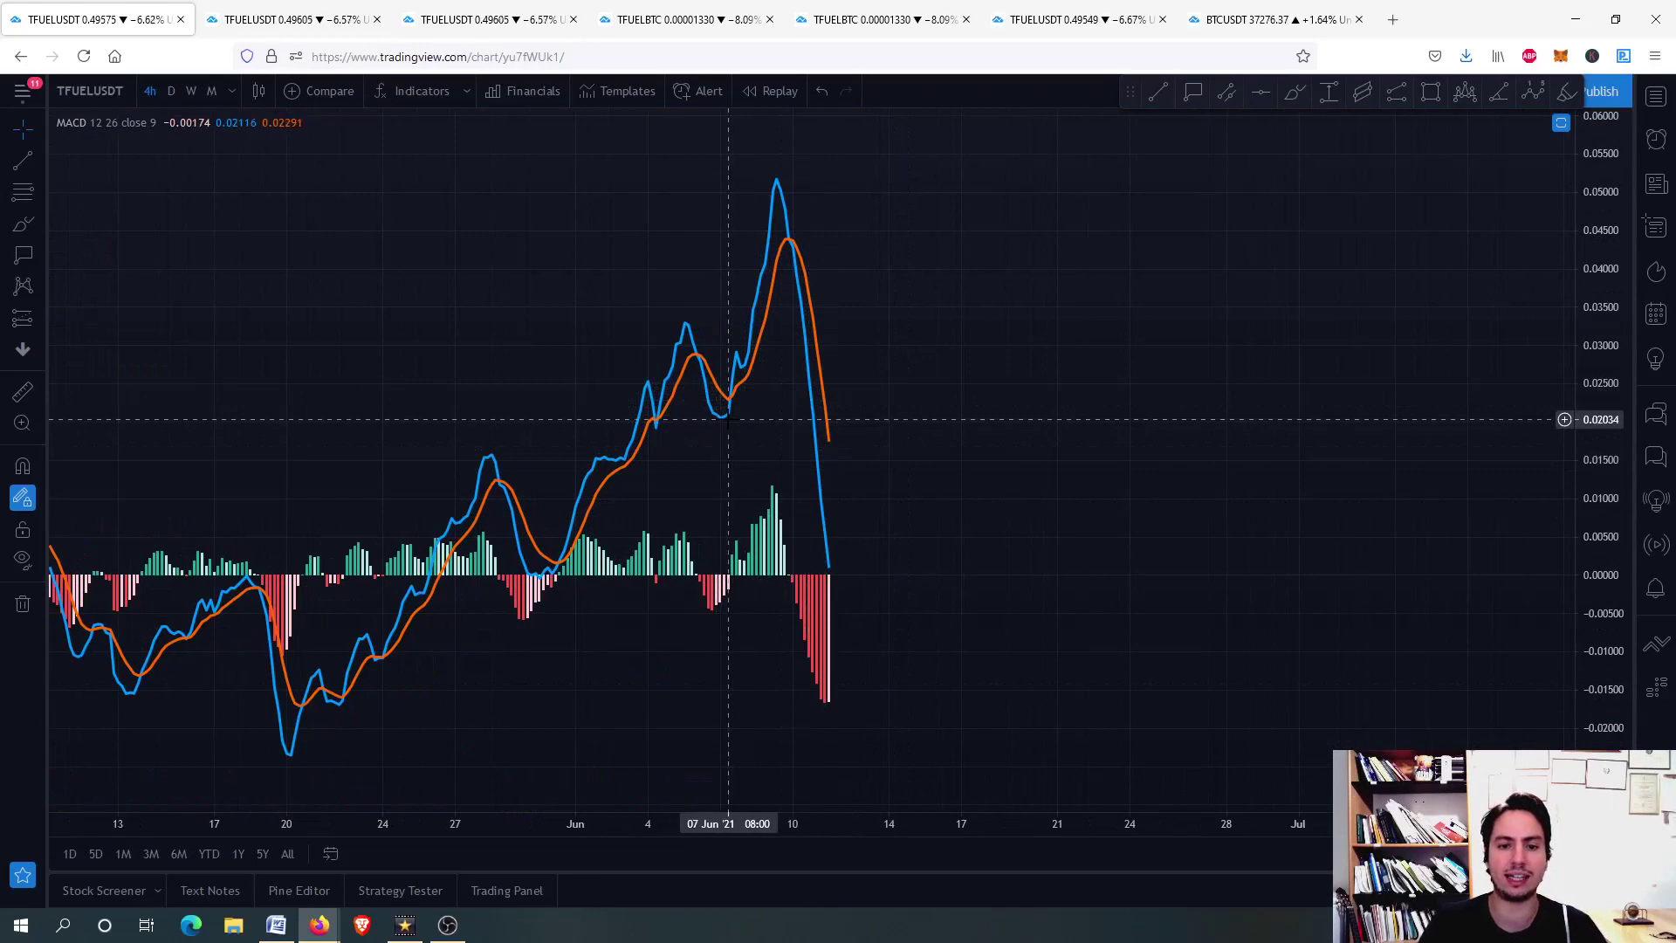
pyautogui.scroll(2, 857, 550)
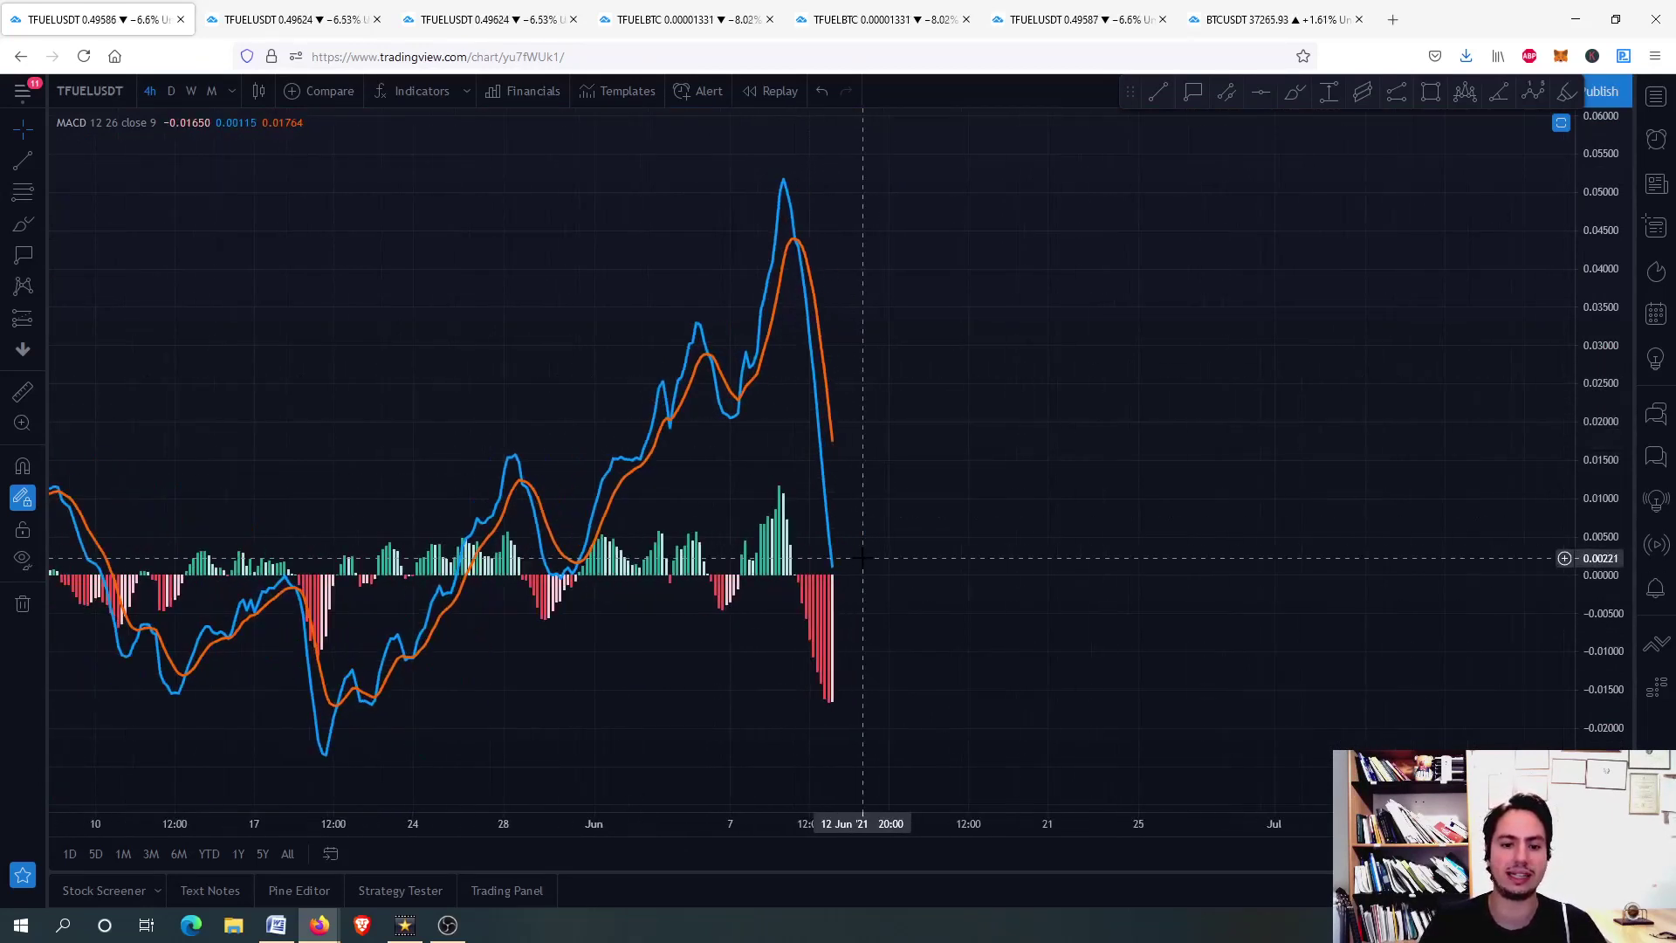
pyautogui.scroll(-2, 862, 557)
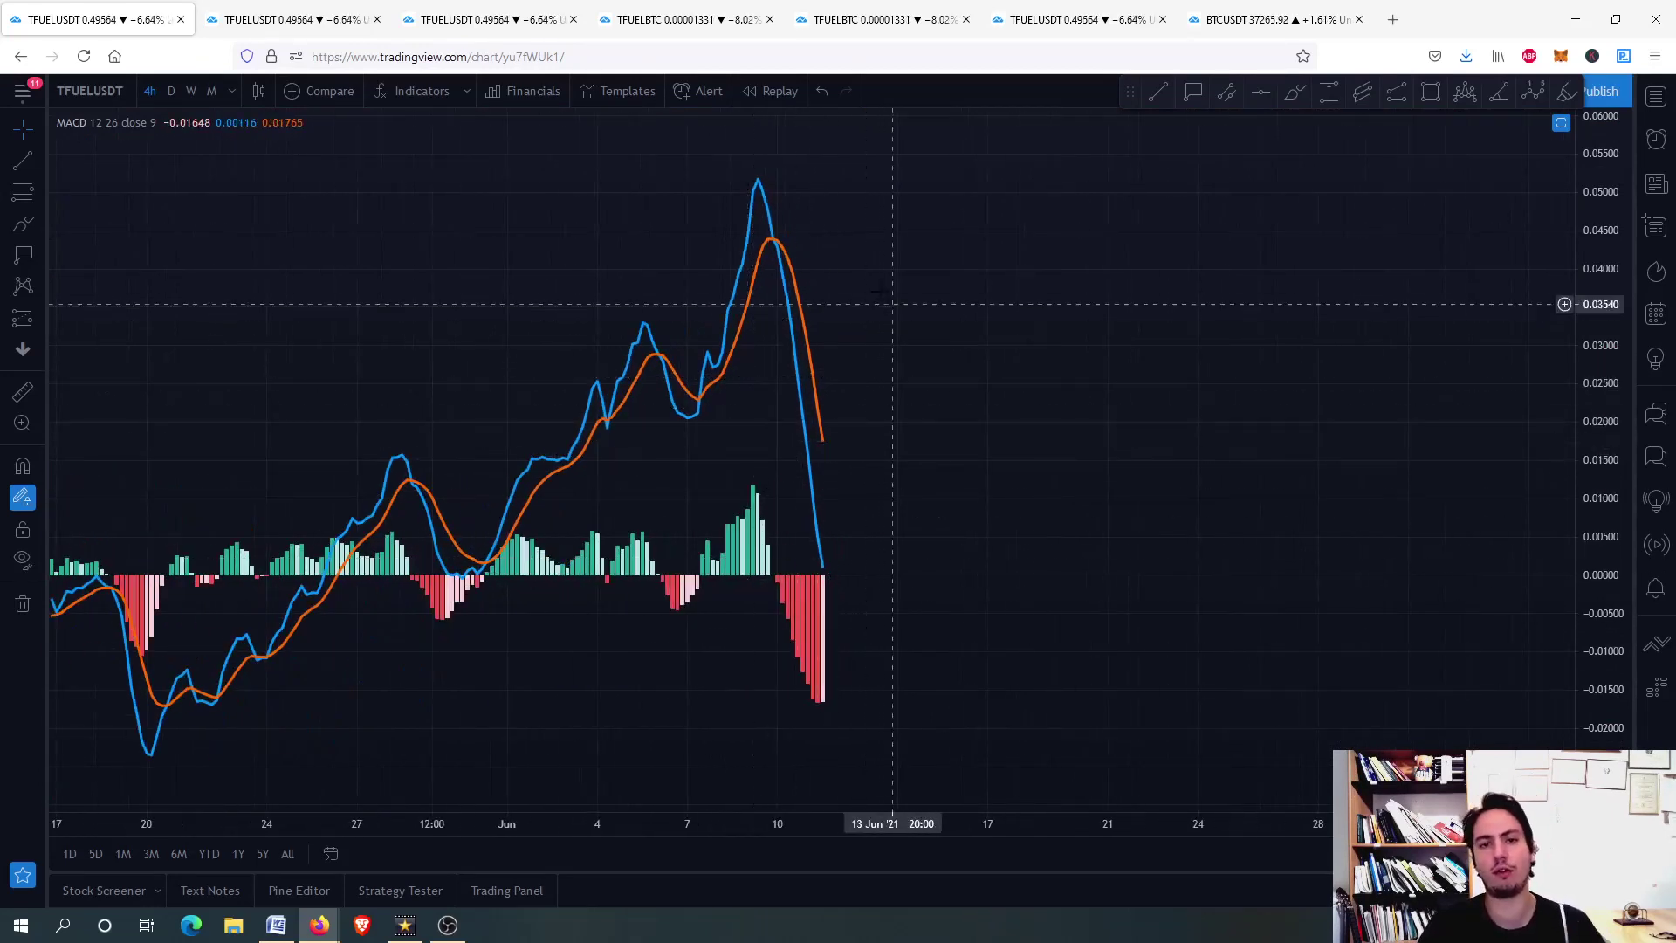
pyautogui.doubleClick(927, 412)
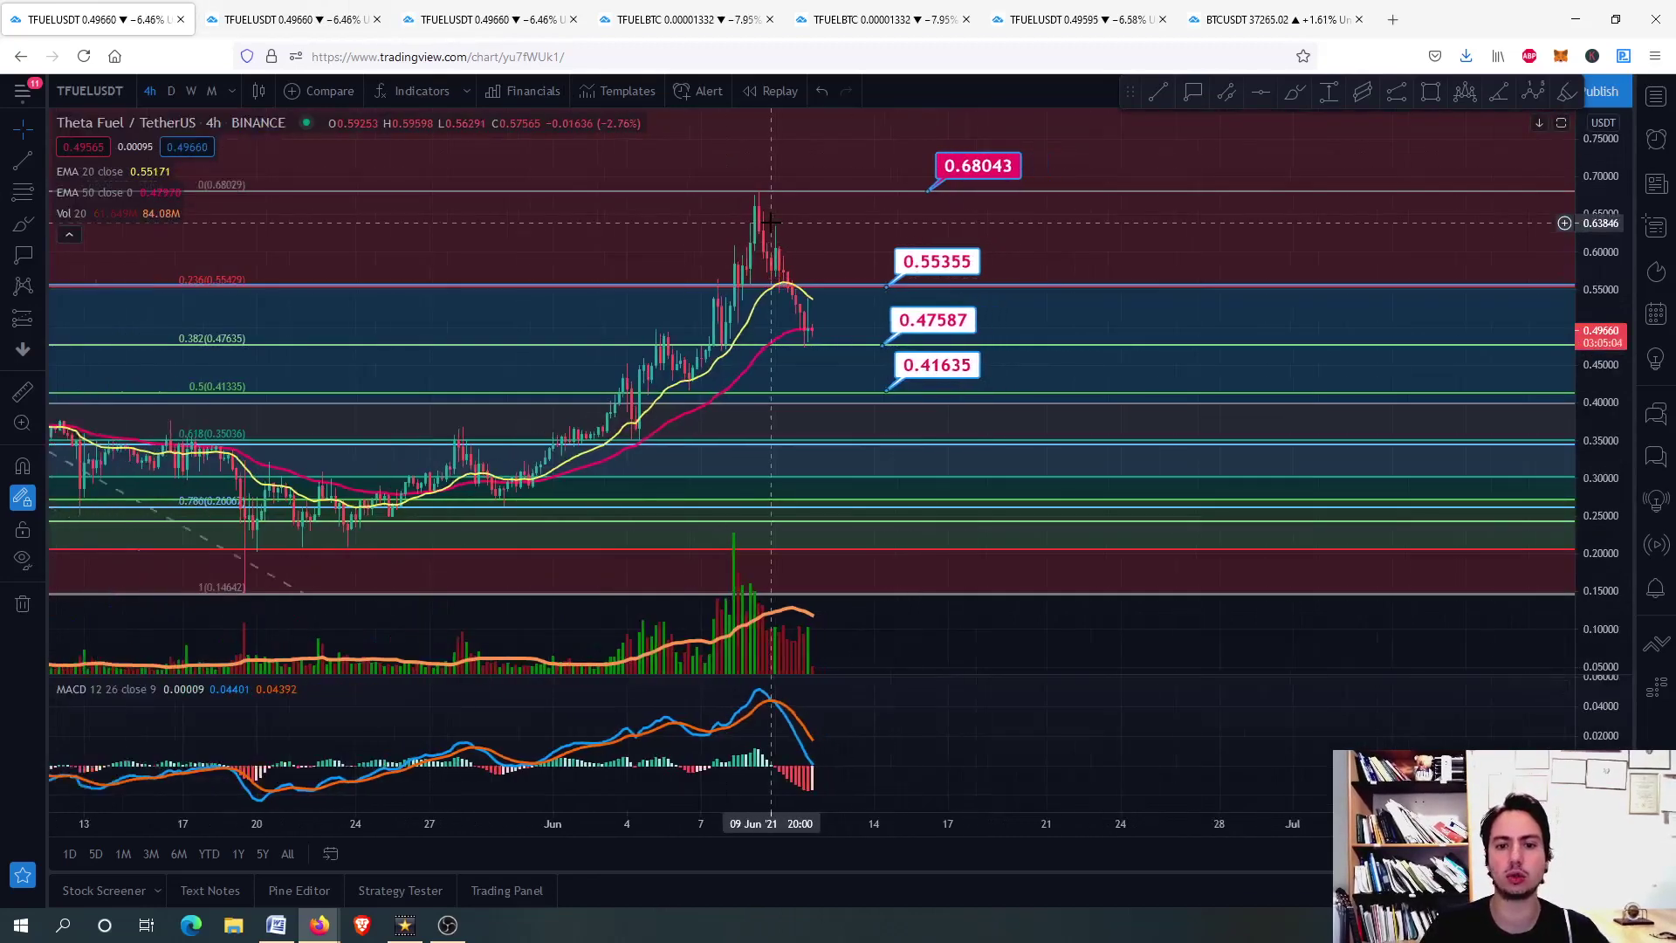
# - Switch to the 4h TFUELUSDT chart and briefly maximize, then restore, the CCI pane
pyautogui.click(288, 19)
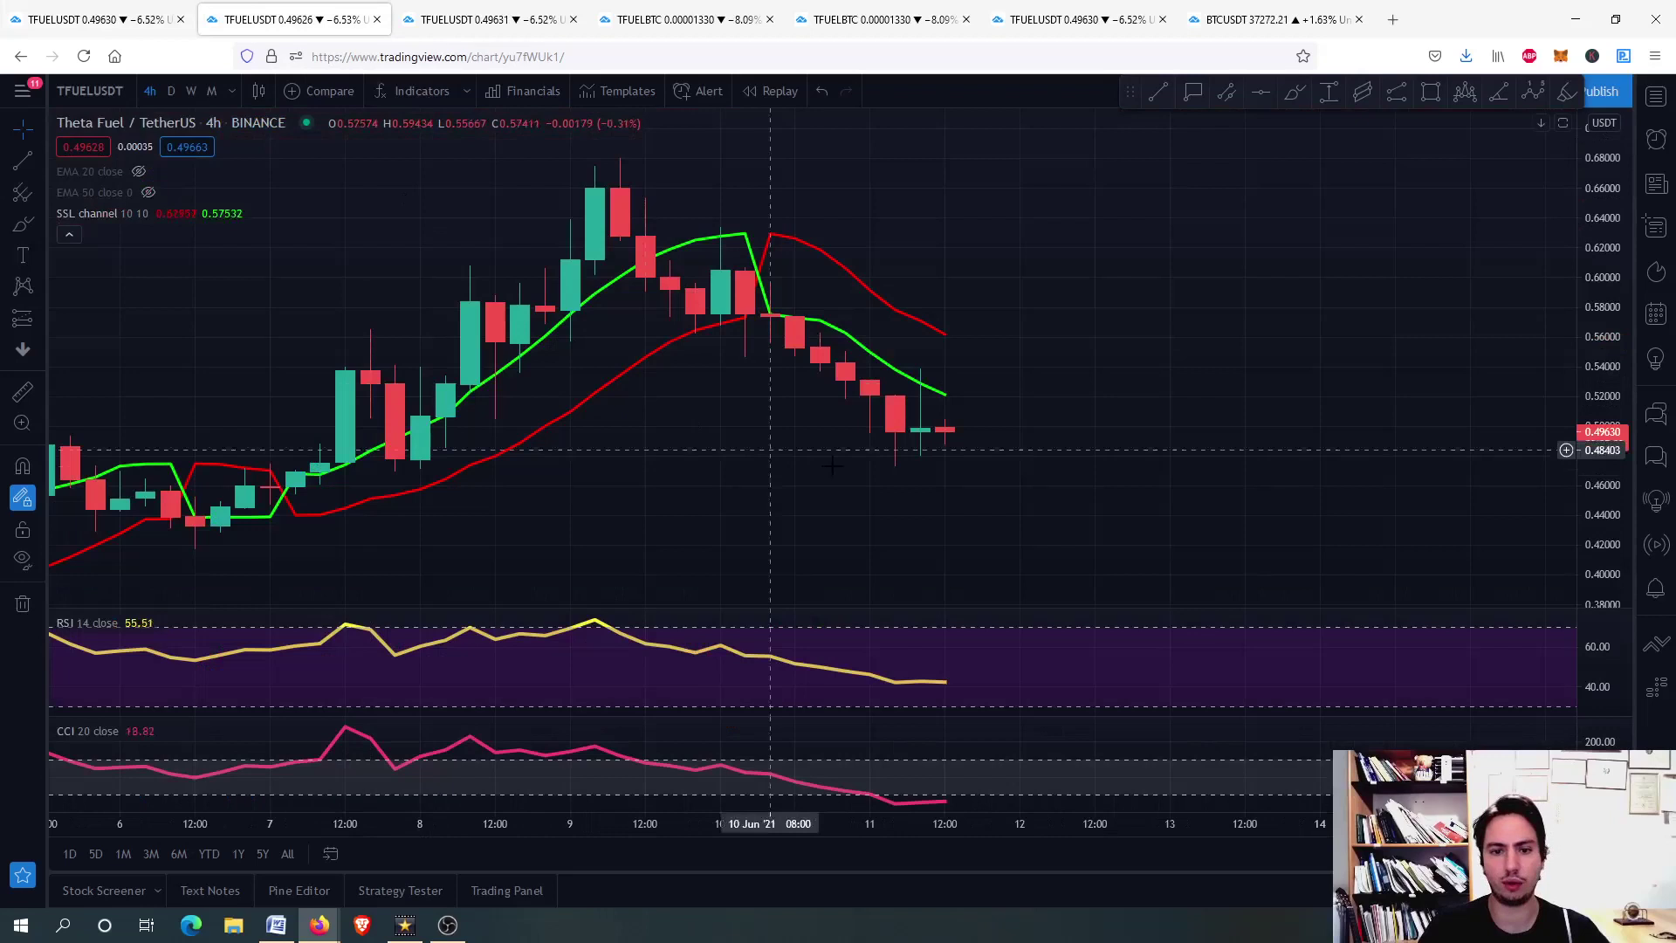
pyautogui.doubleClick(960, 786)
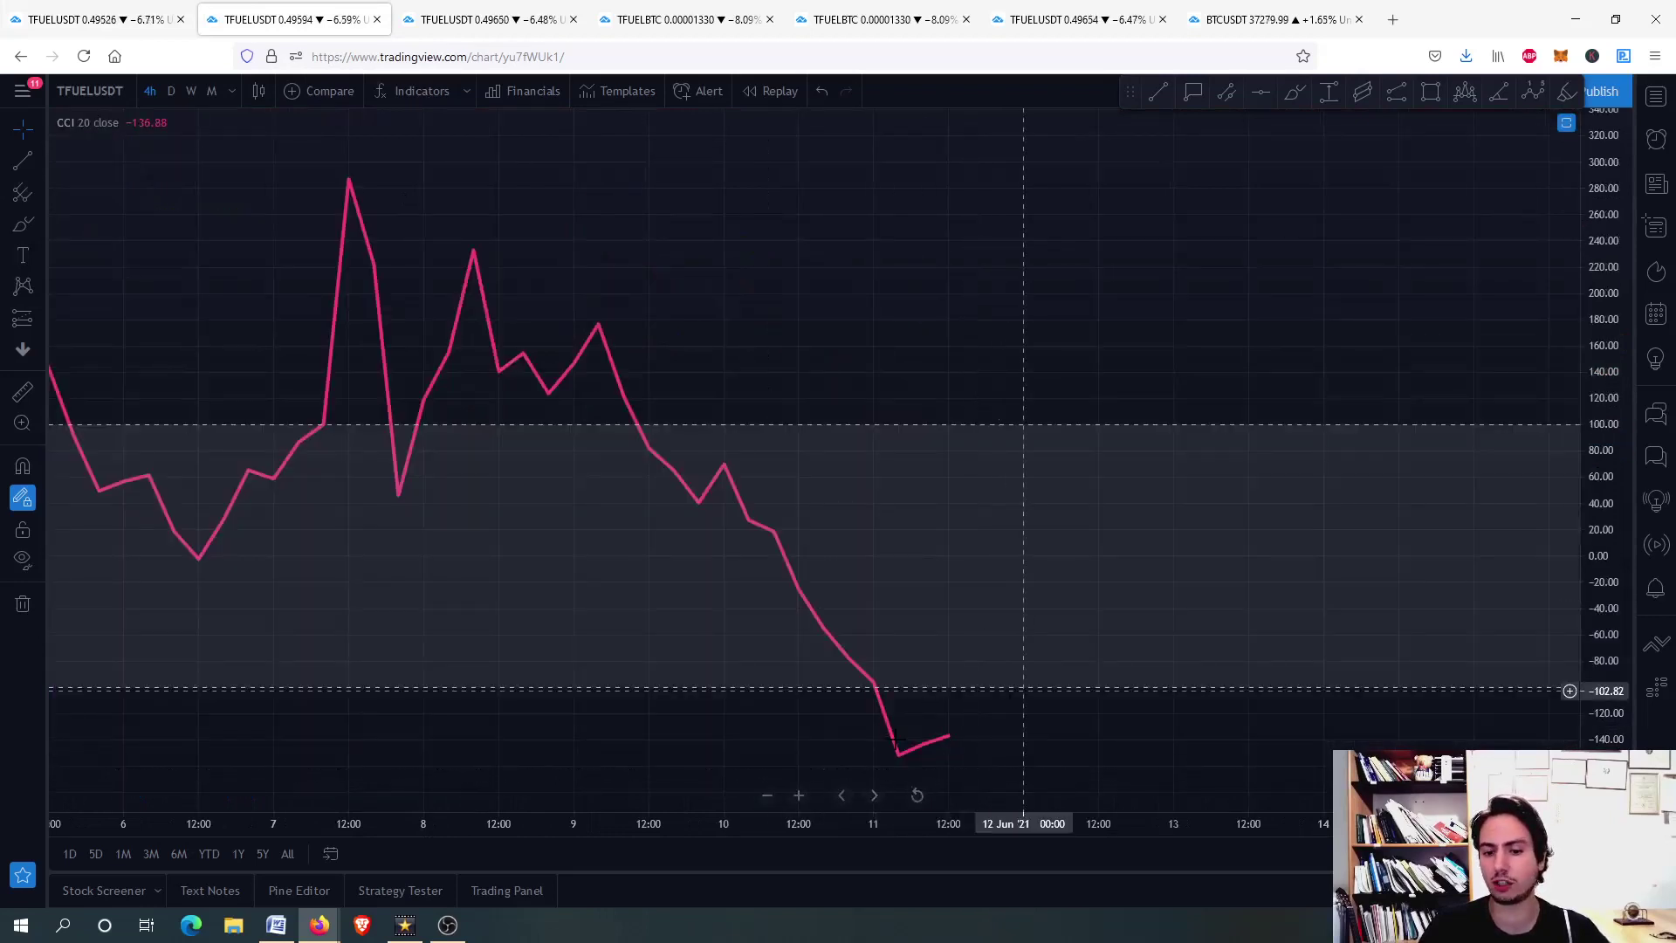
pyautogui.doubleClick(1020, 548)
pyautogui.scroll(-5, 1012, 437)
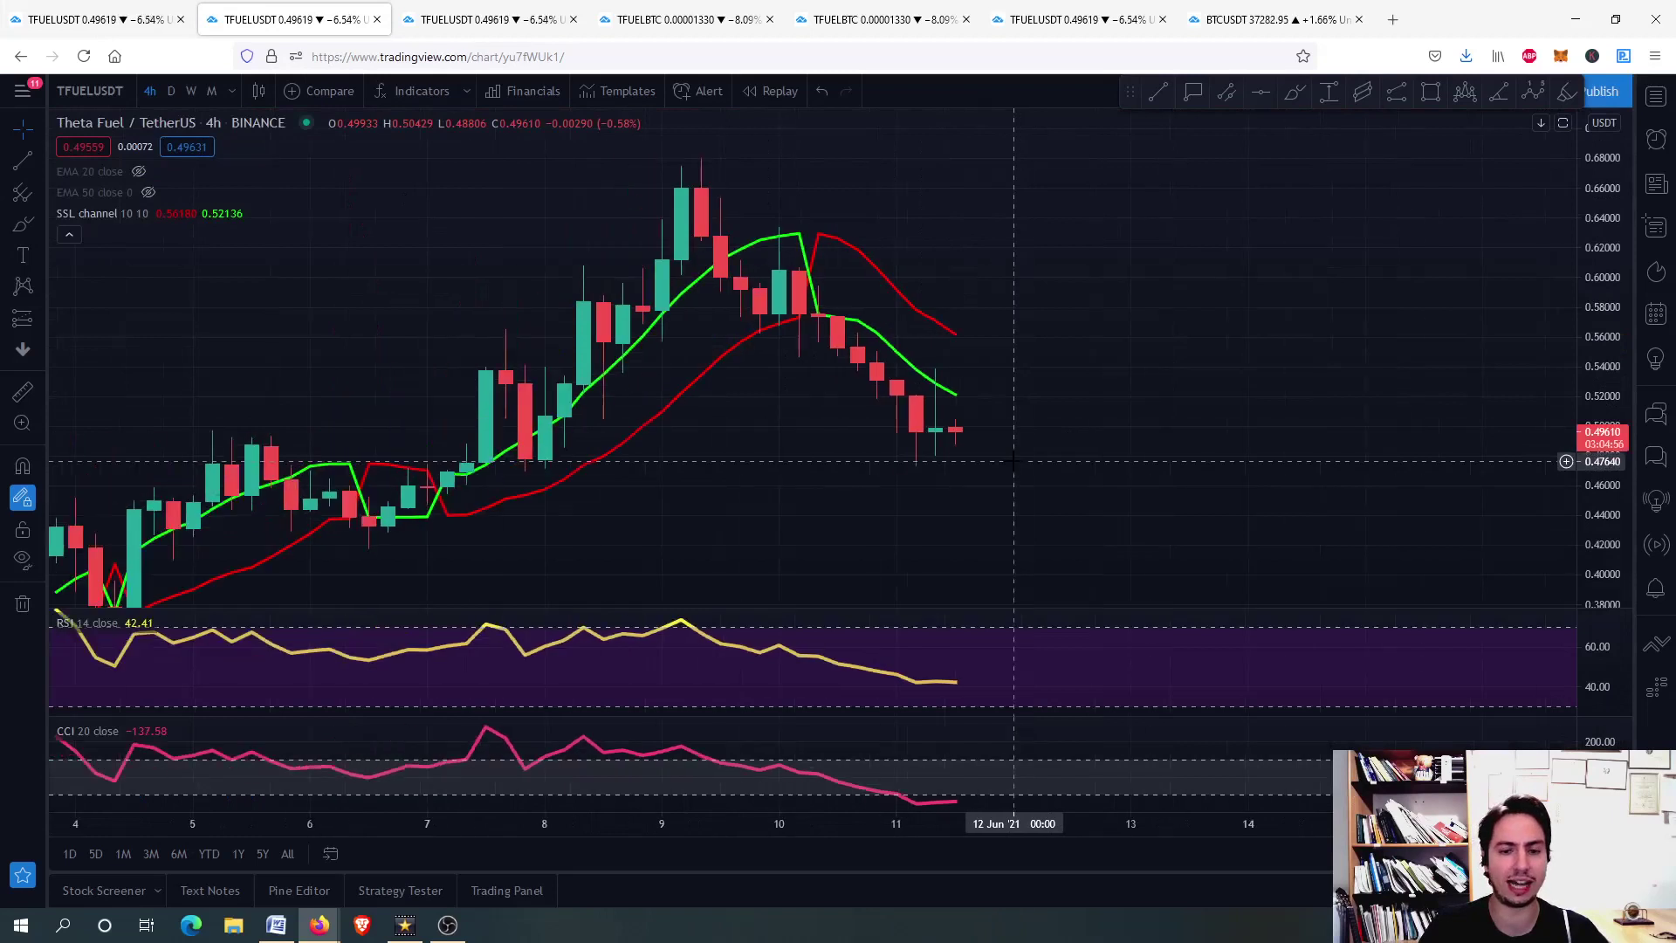
pyautogui.scroll(3, 929, 260)
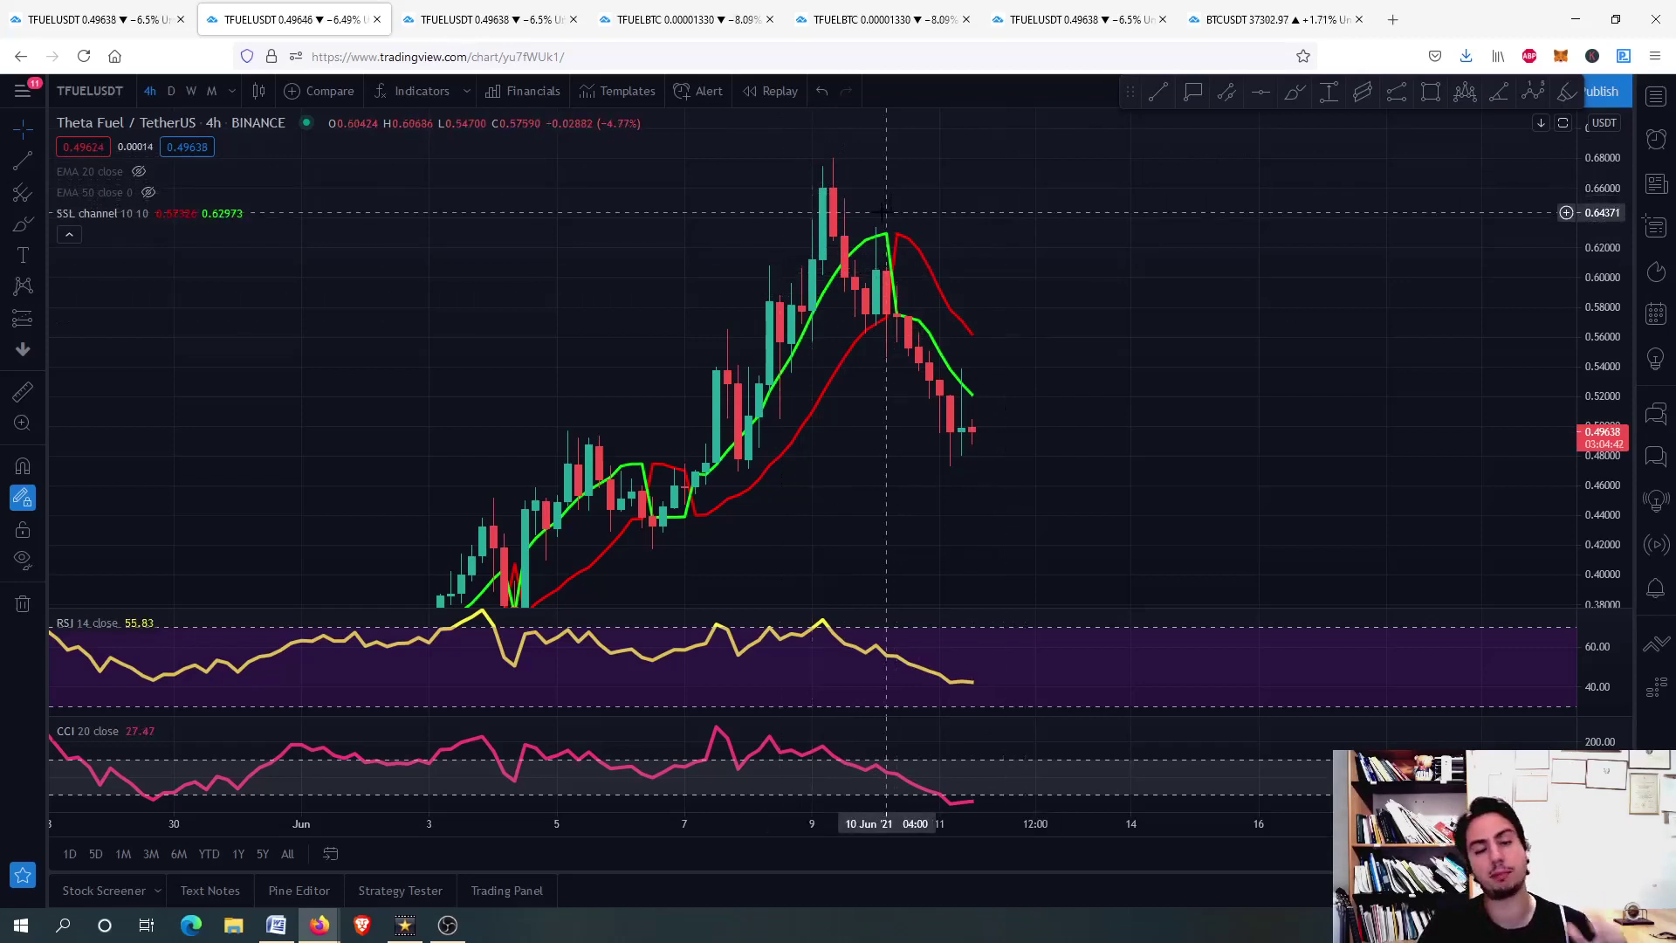
# - Review the RSI pane maximized, restore the layout, then expand CCI 20 to fill the chart
pyautogui.doubleClick(1025, 668)
pyautogui.scroll(-2, 983, 570)
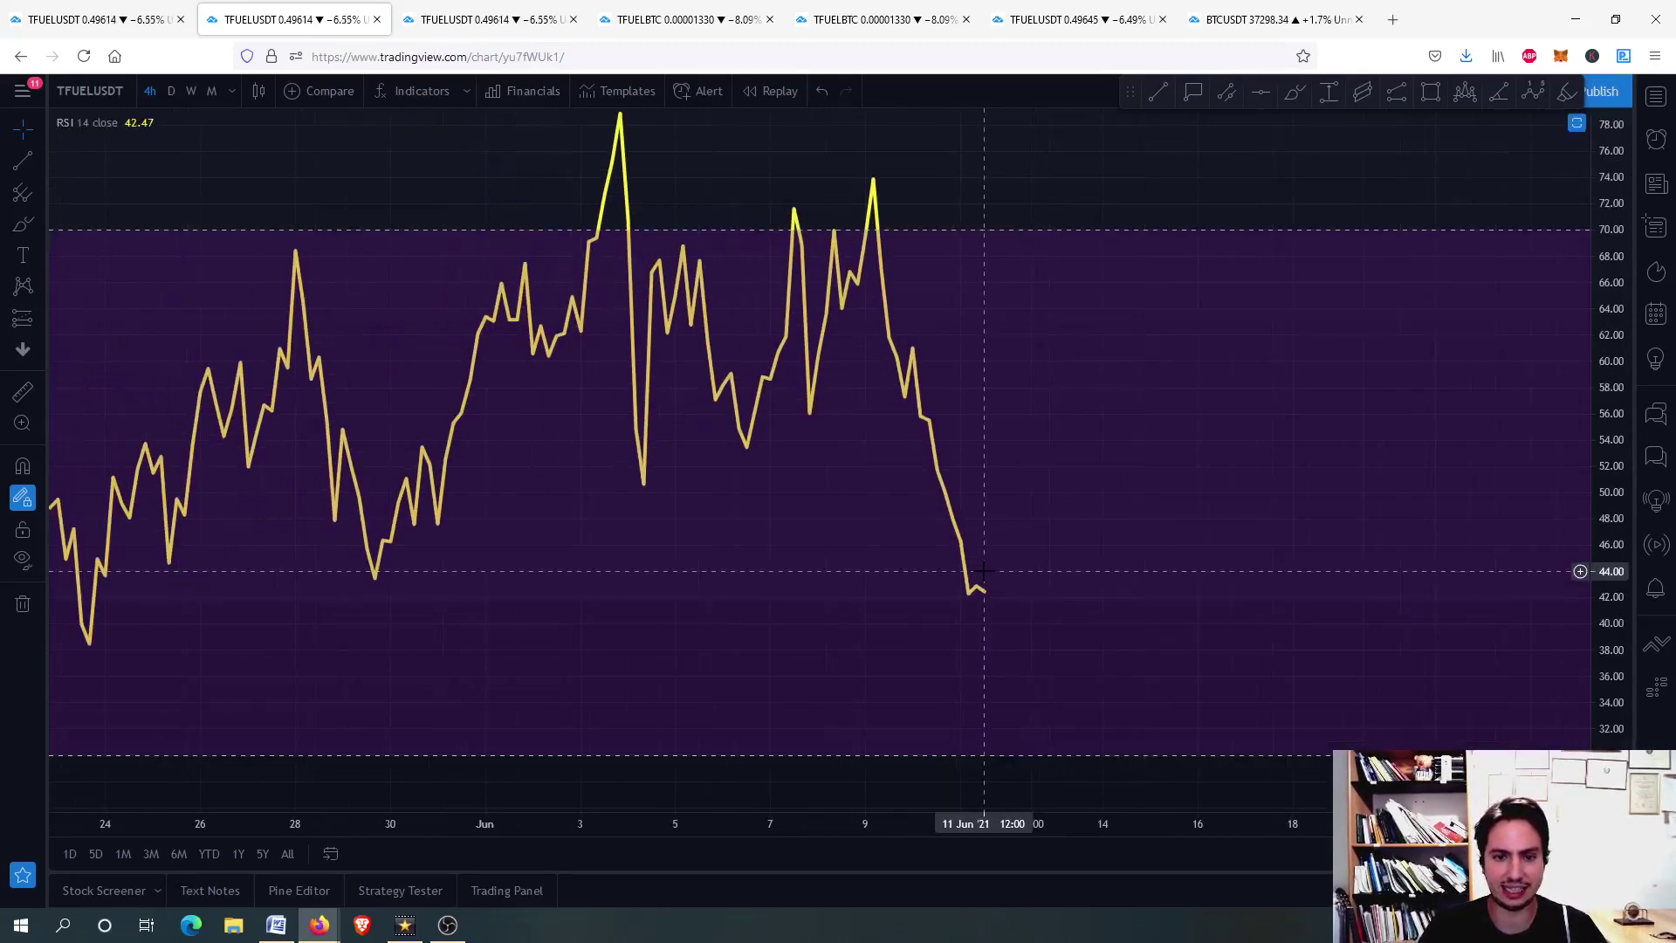
pyautogui.scroll(1, 984, 570)
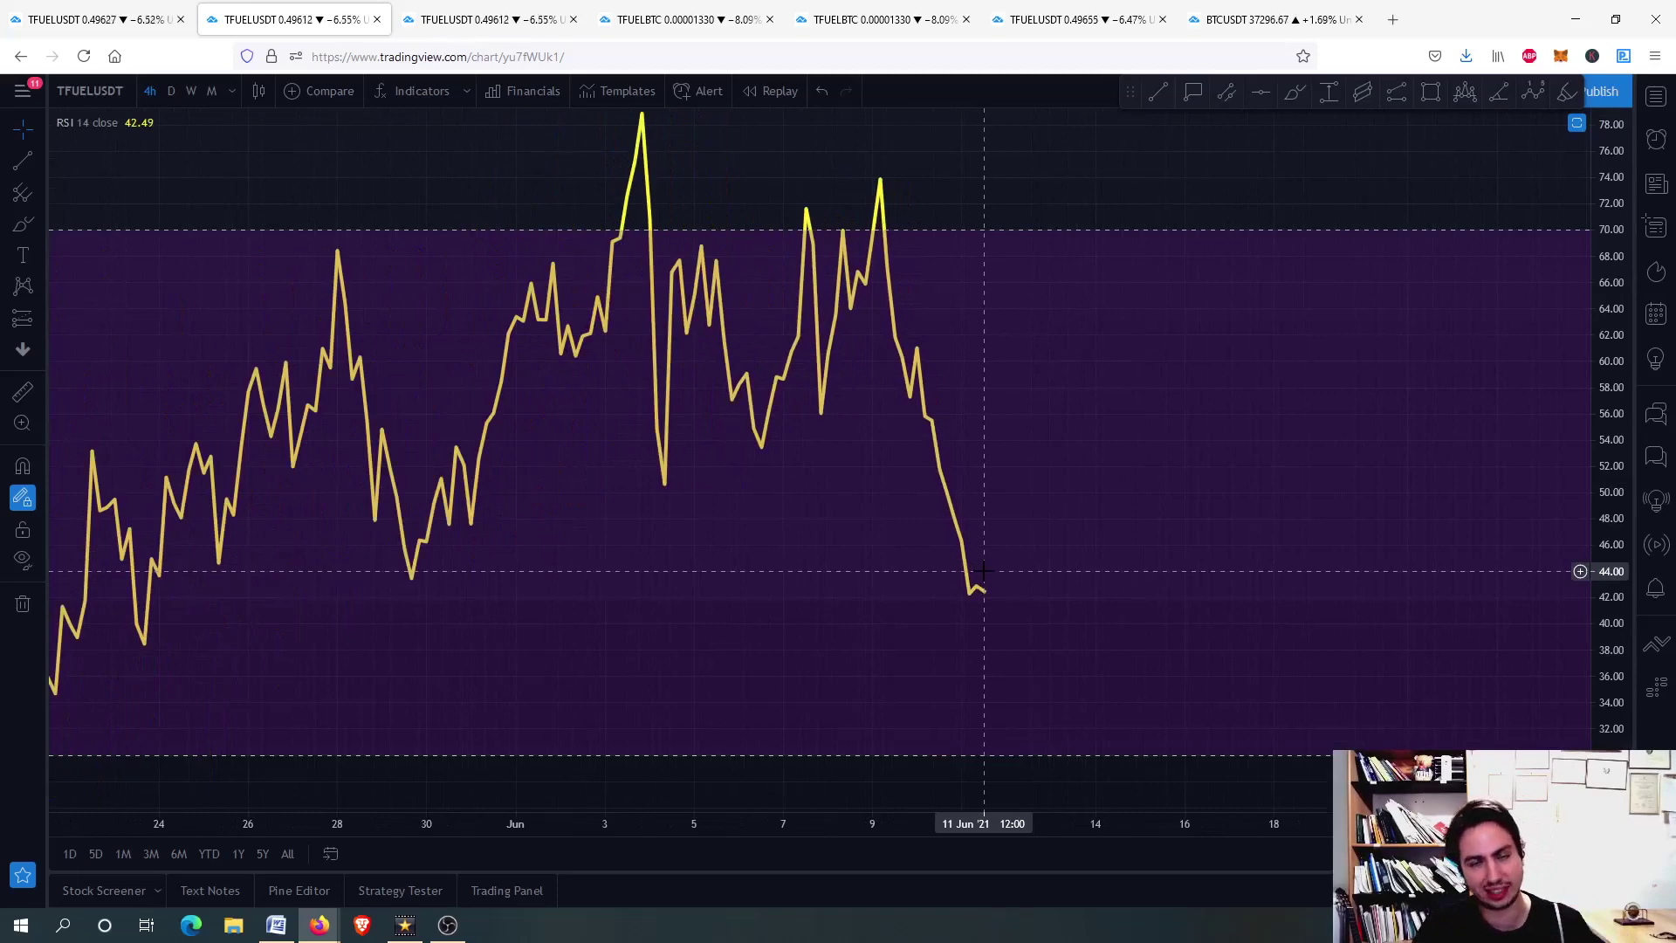
pyautogui.scroll(-4, 953, 462)
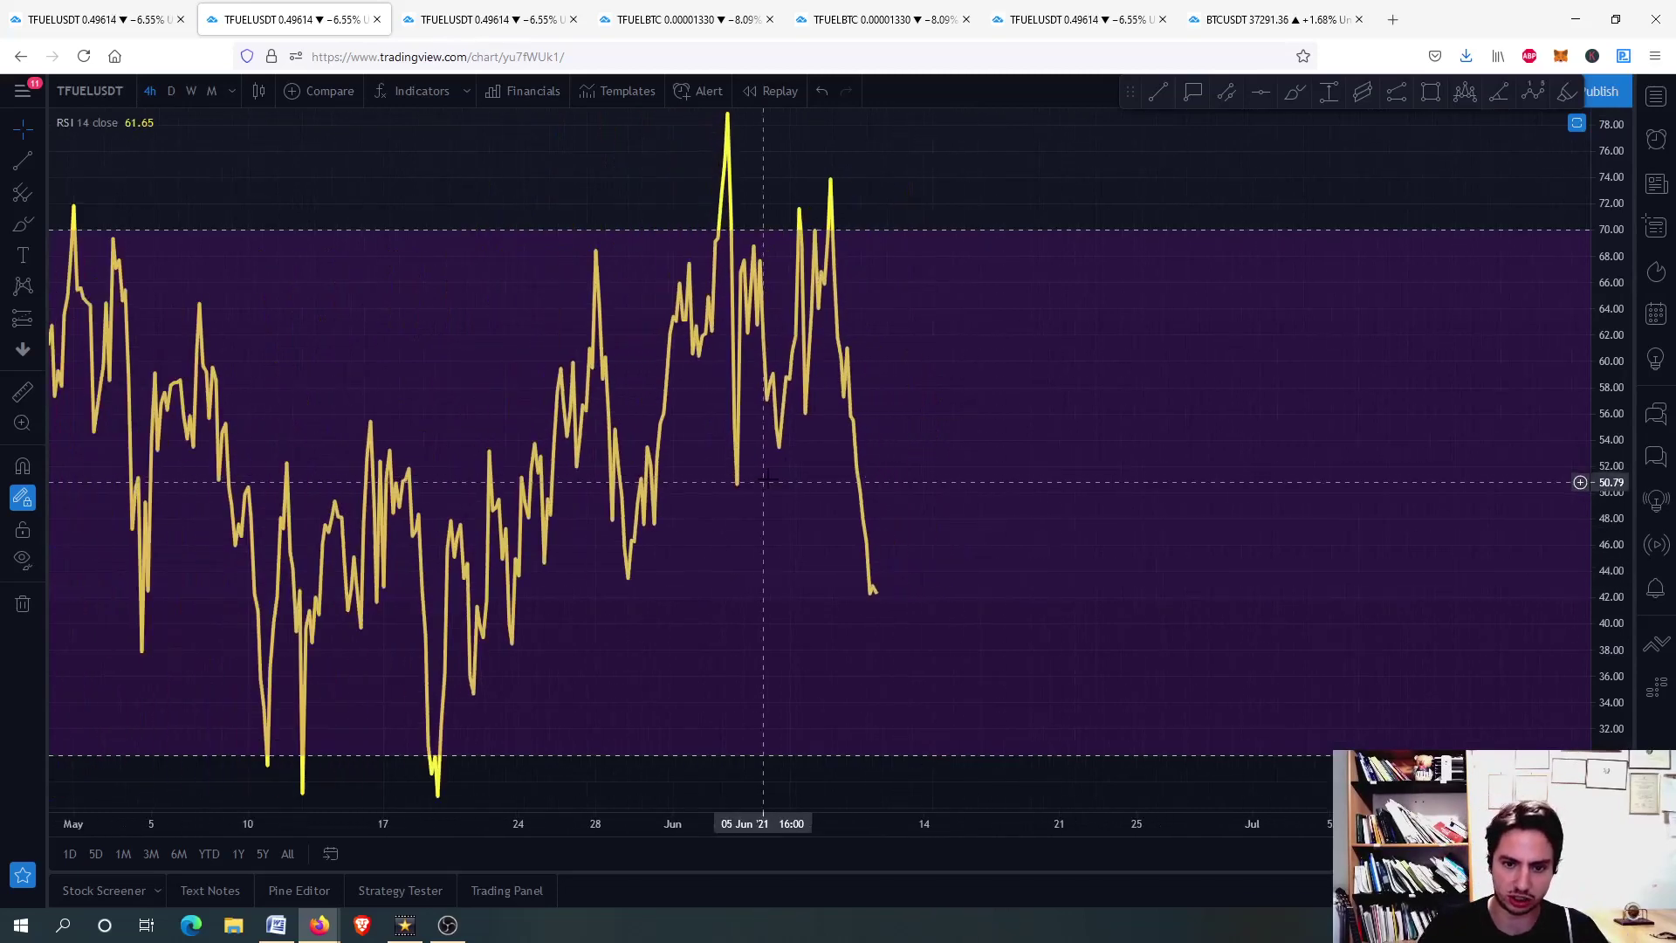
pyautogui.scroll(2, 661, 576)
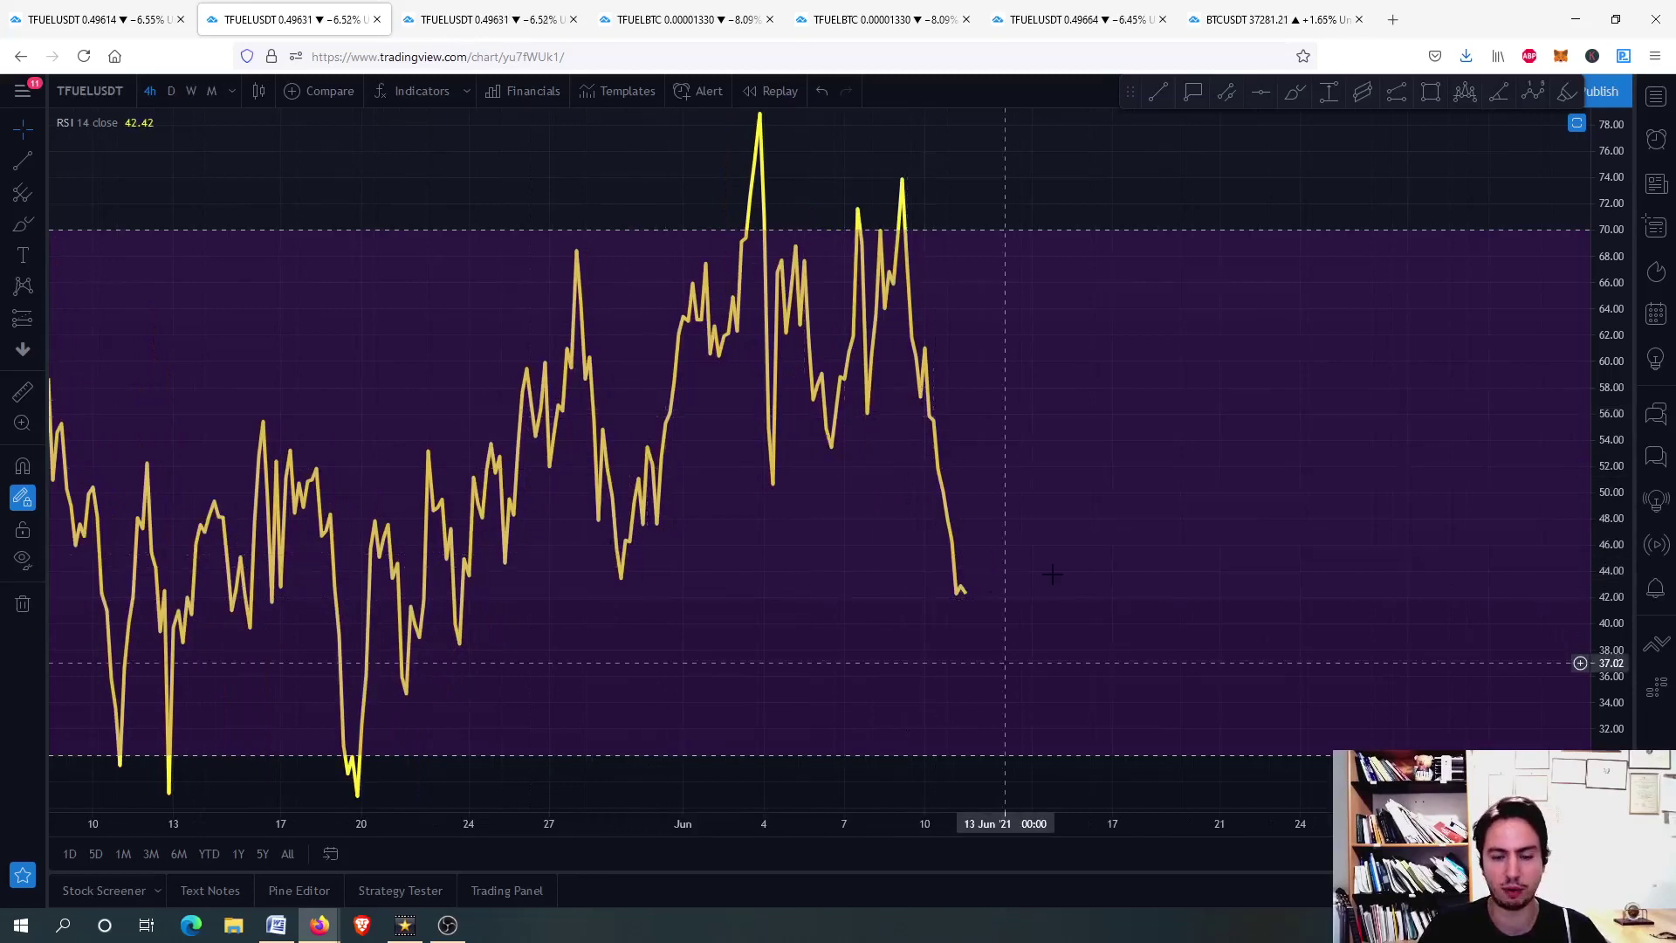
pyautogui.doubleClick(1088, 521)
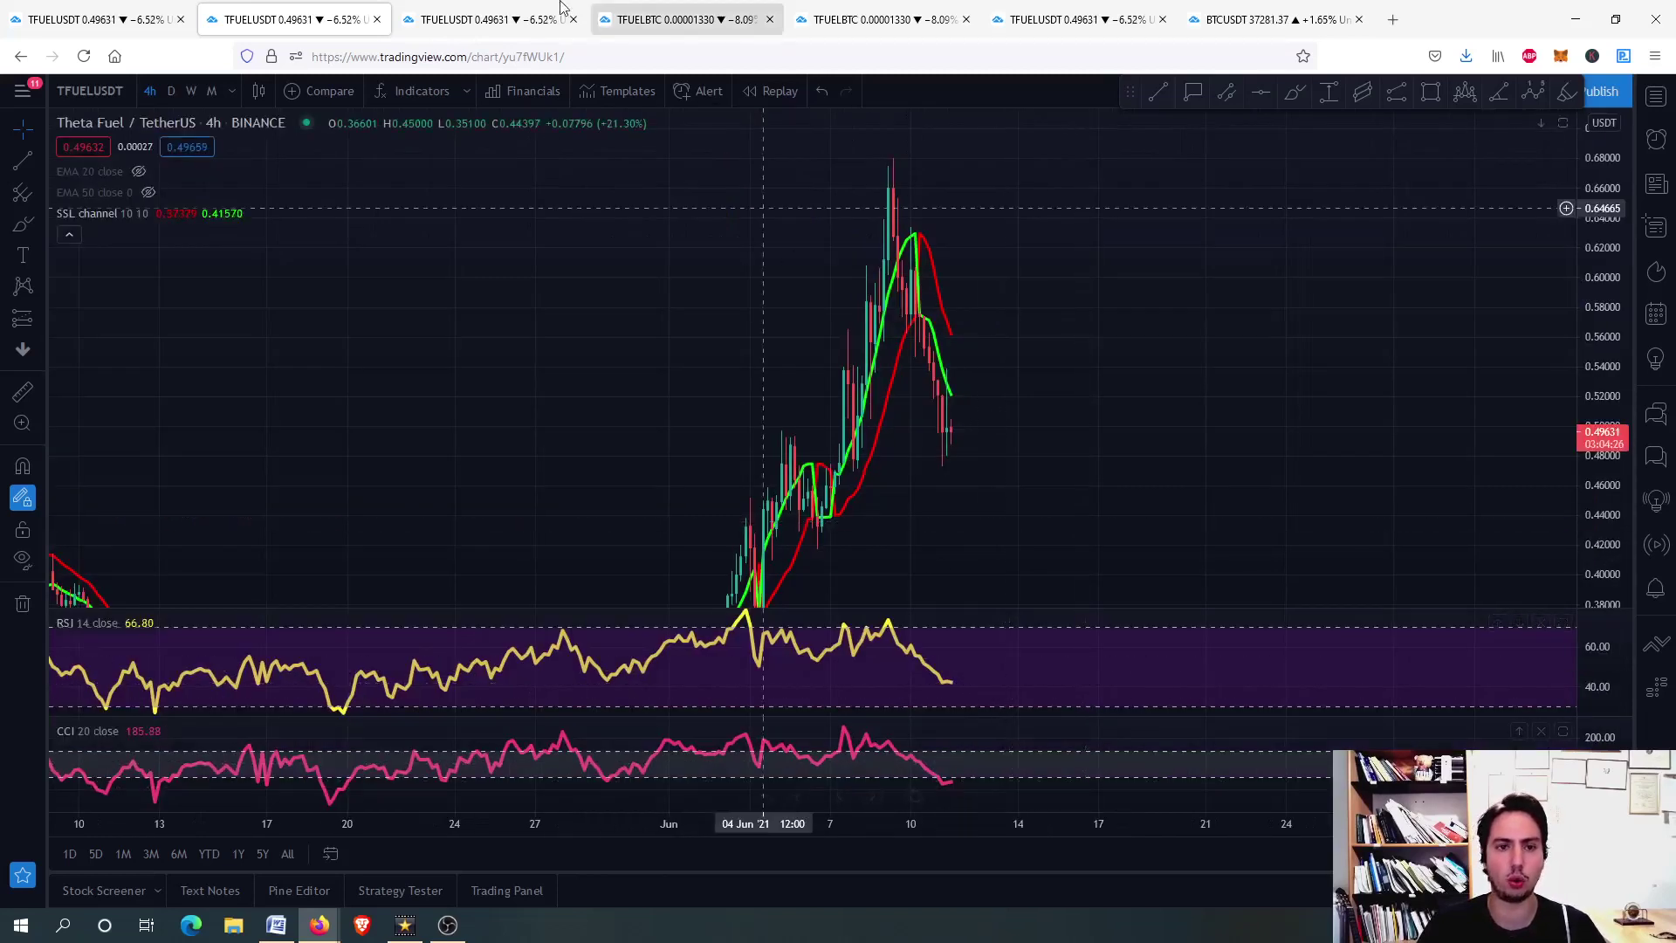
pyautogui.doubleClick(1006, 761)
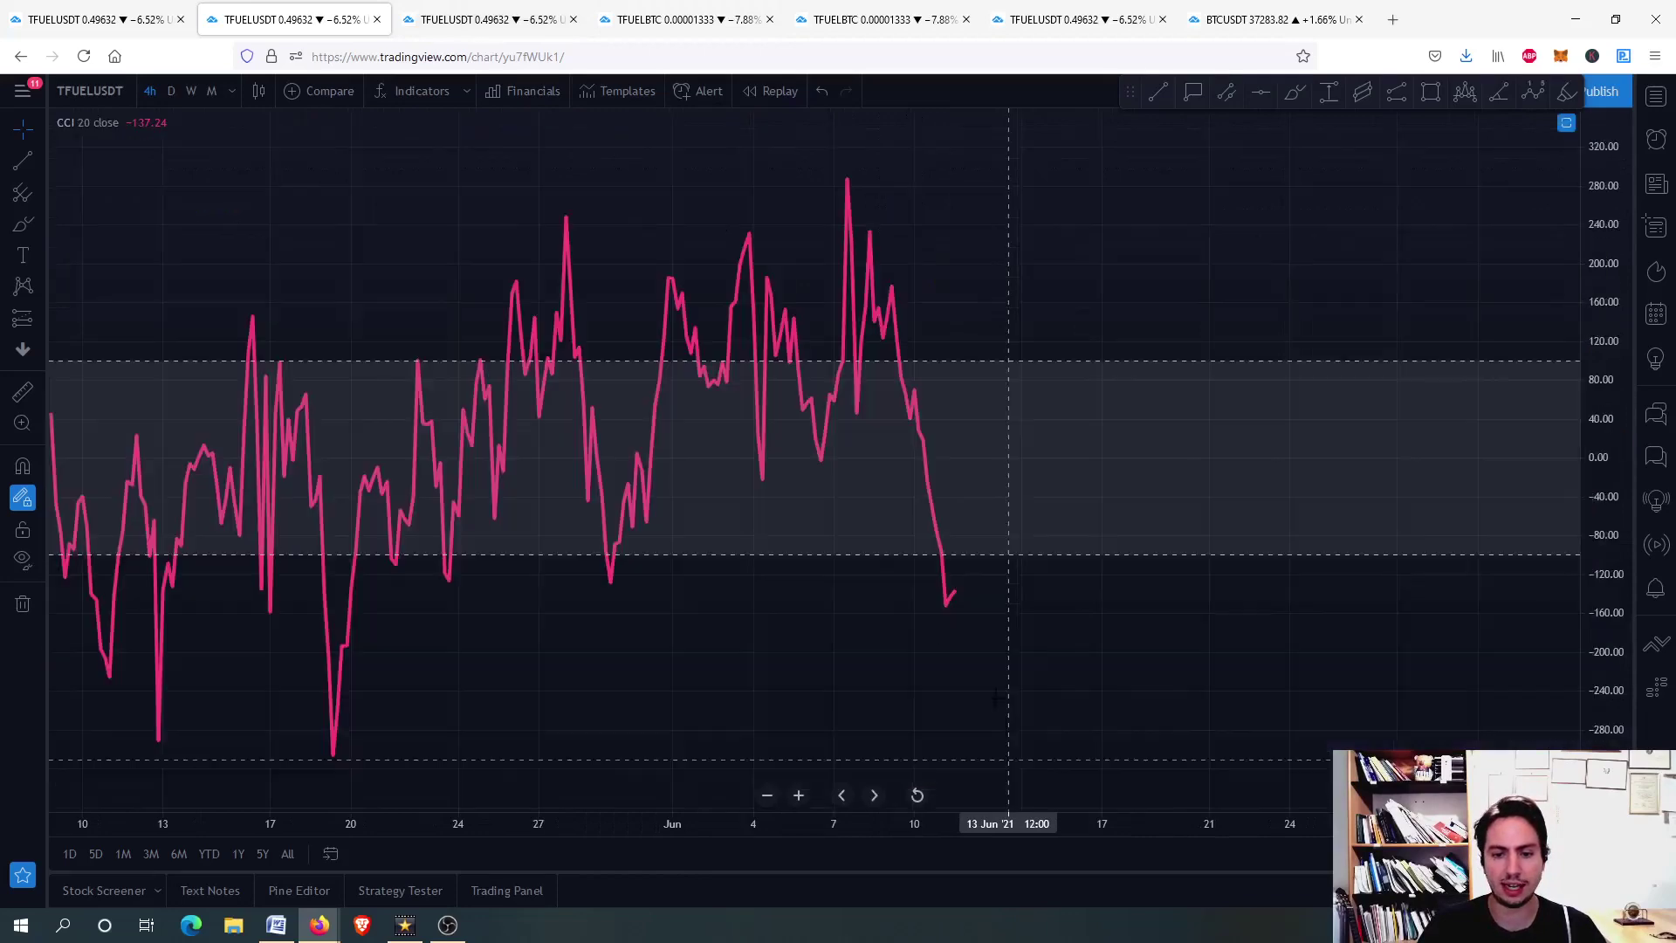
pyautogui.scroll(3, 920, 594)
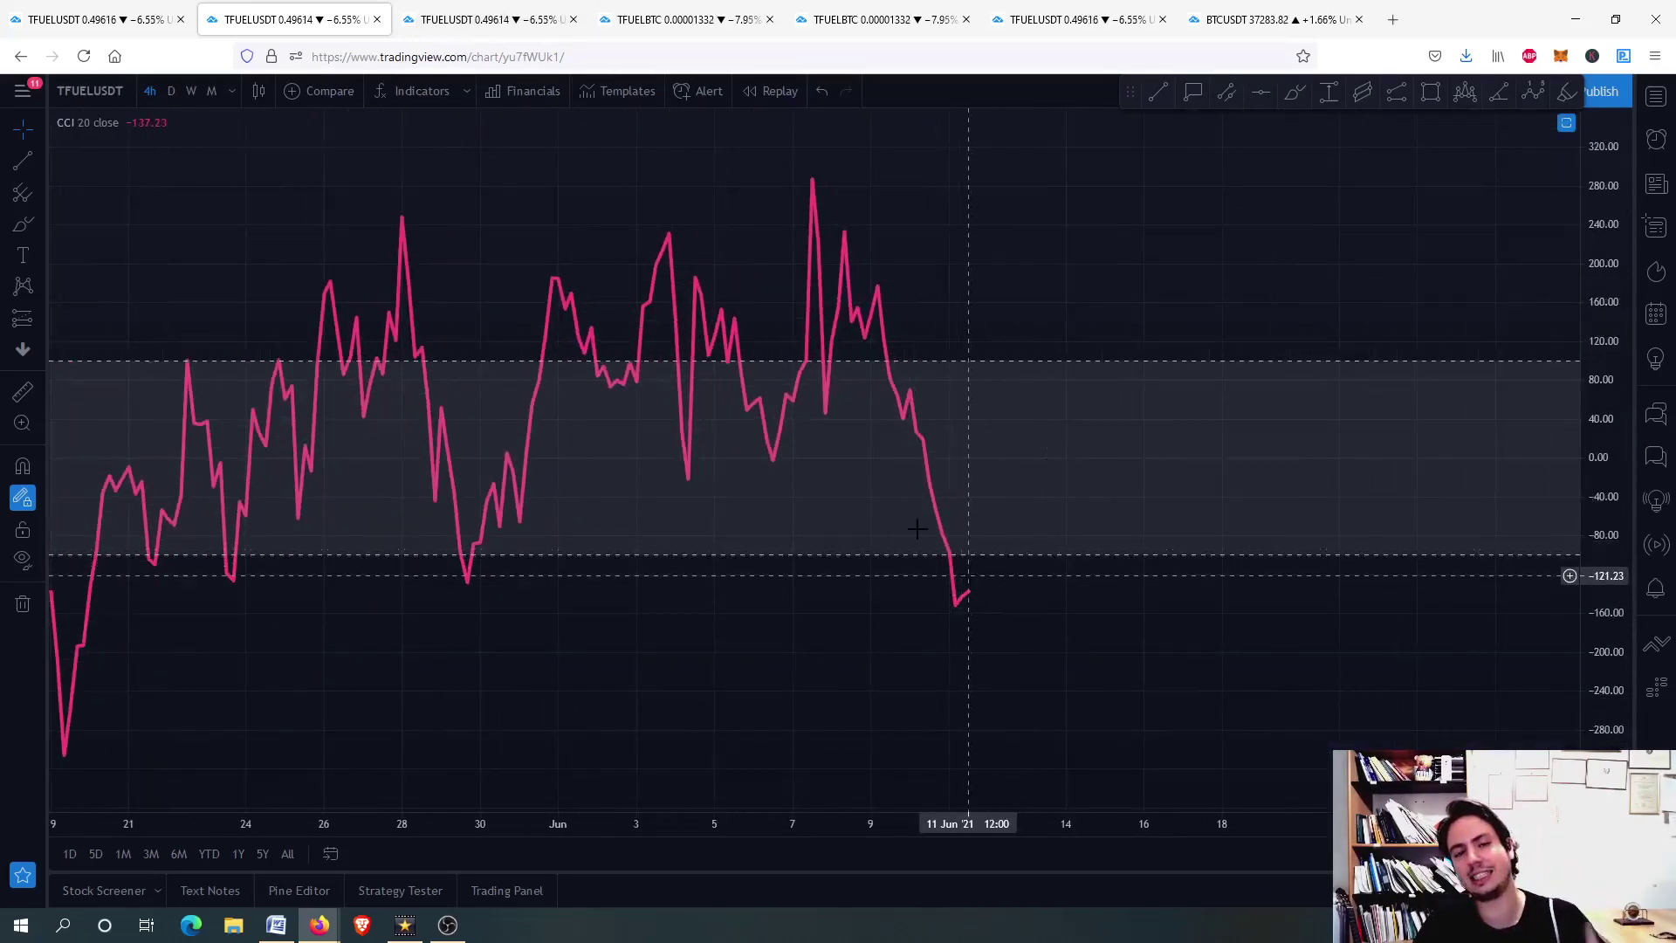
# - Switch to the daily TFUELUSDT chart, sketch a circle around the peak candles, then undo it
pyautogui.click(510, 19)
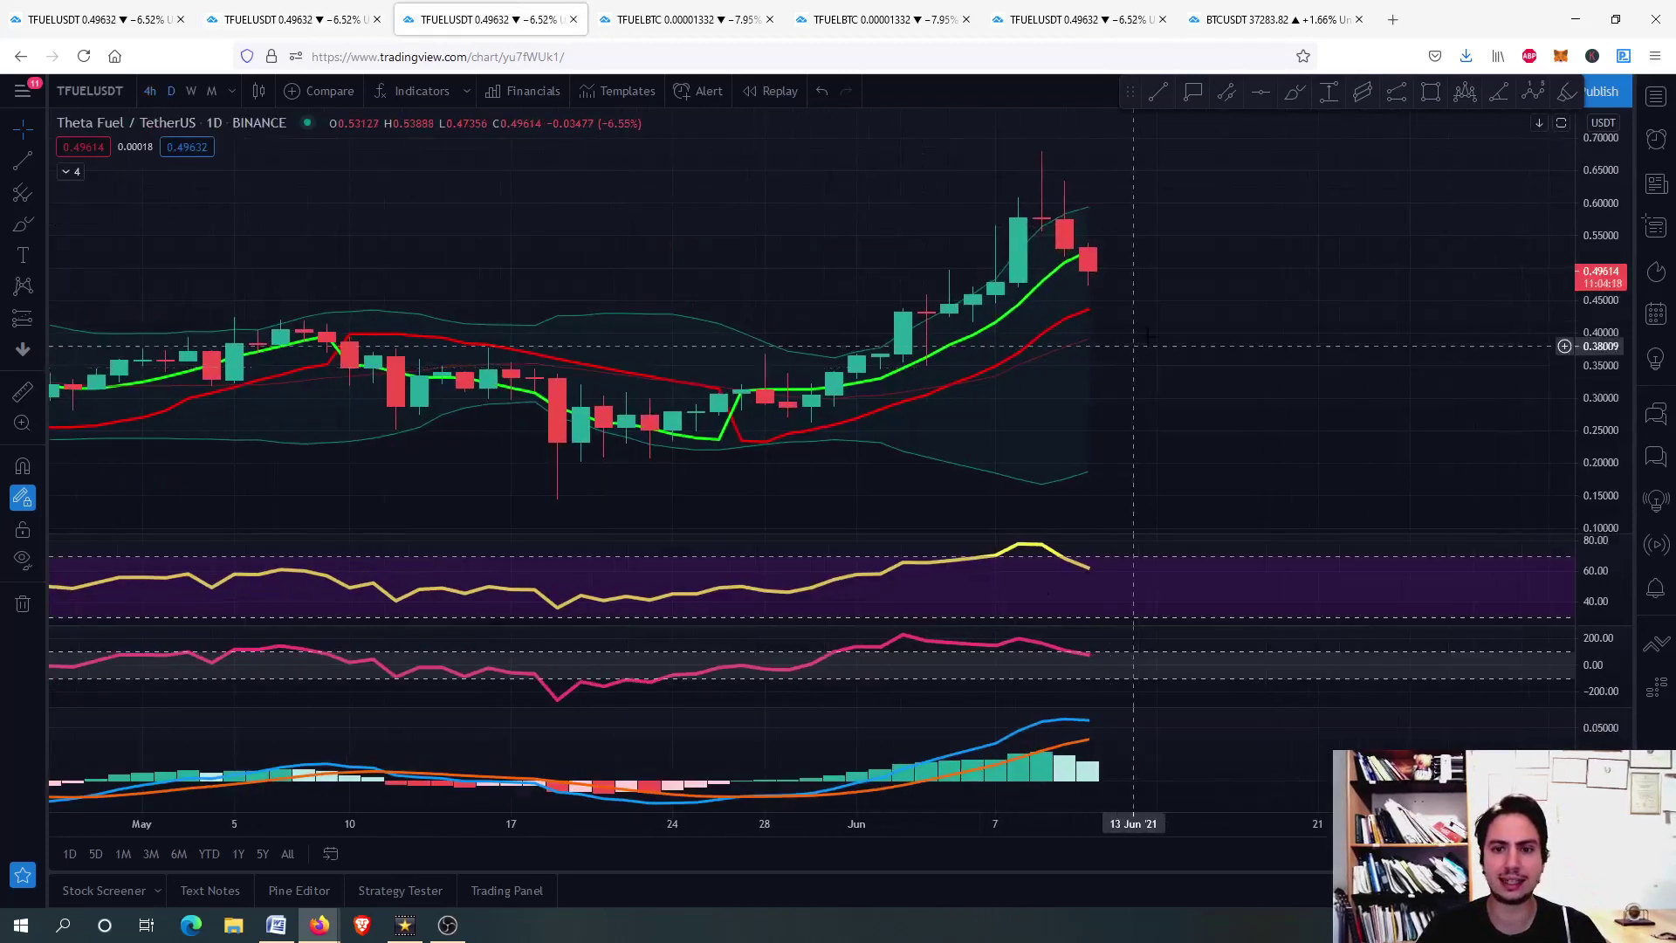
pyautogui.scroll(3, 1132, 345)
pyautogui.scroll(2, 1010, 225)
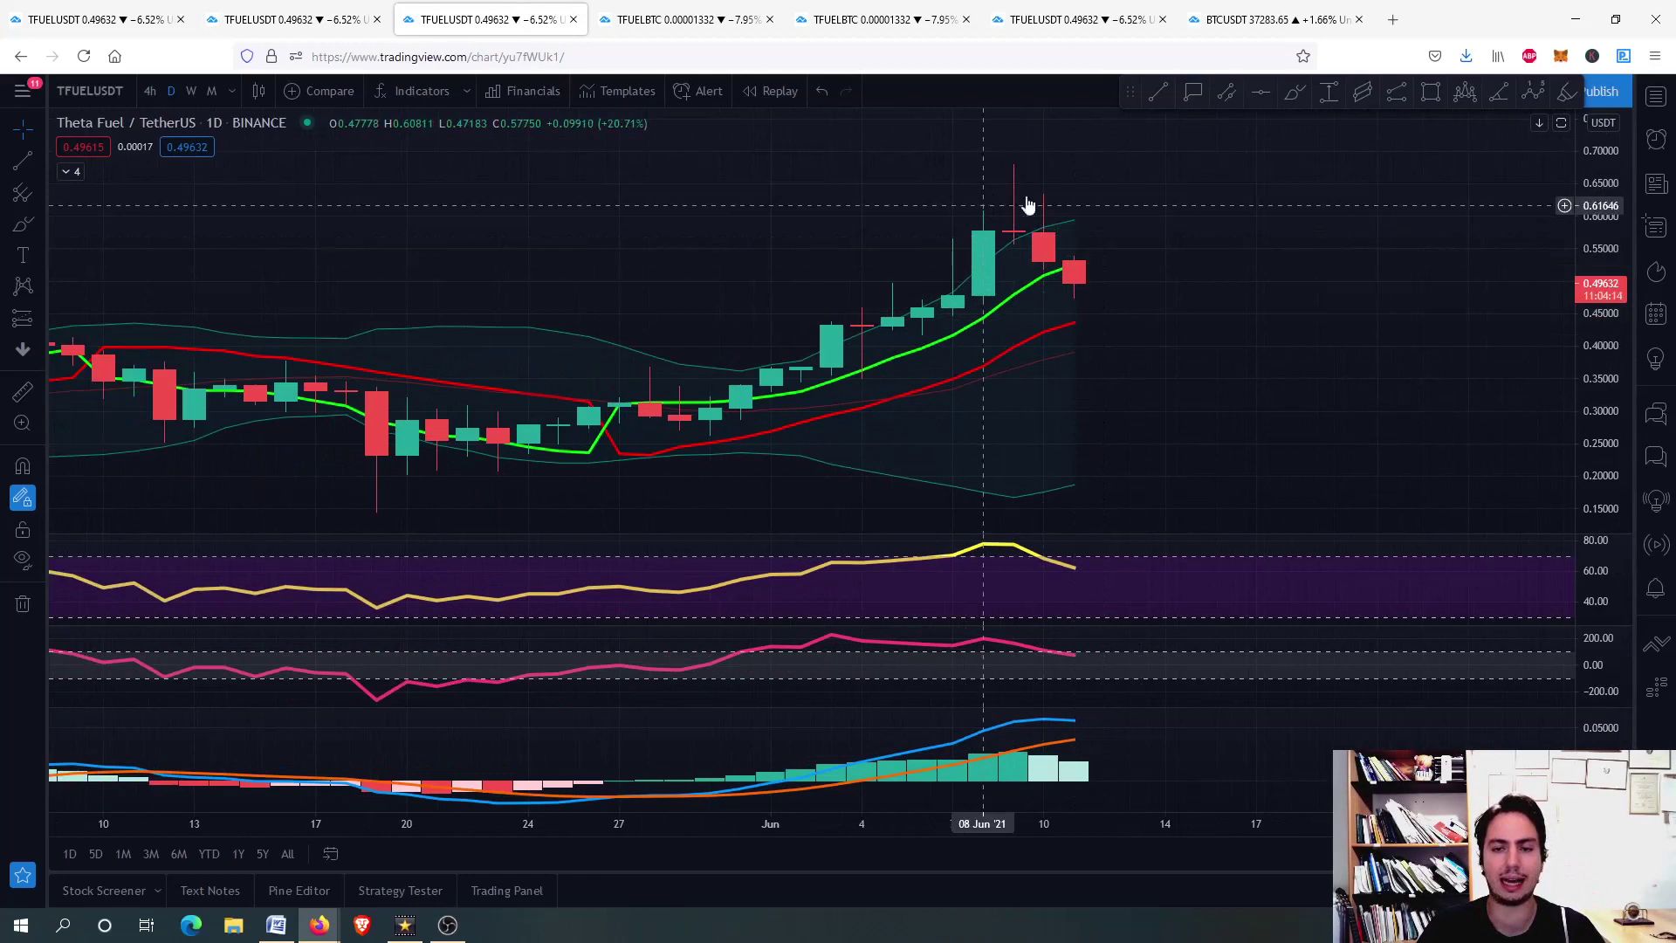
pyautogui.moveTo(954, 284)
pyautogui.mouseDown()
pyautogui.moveTo(1075, 231)
pyautogui.moveTo(1105, 344)
pyautogui.mouseUp()
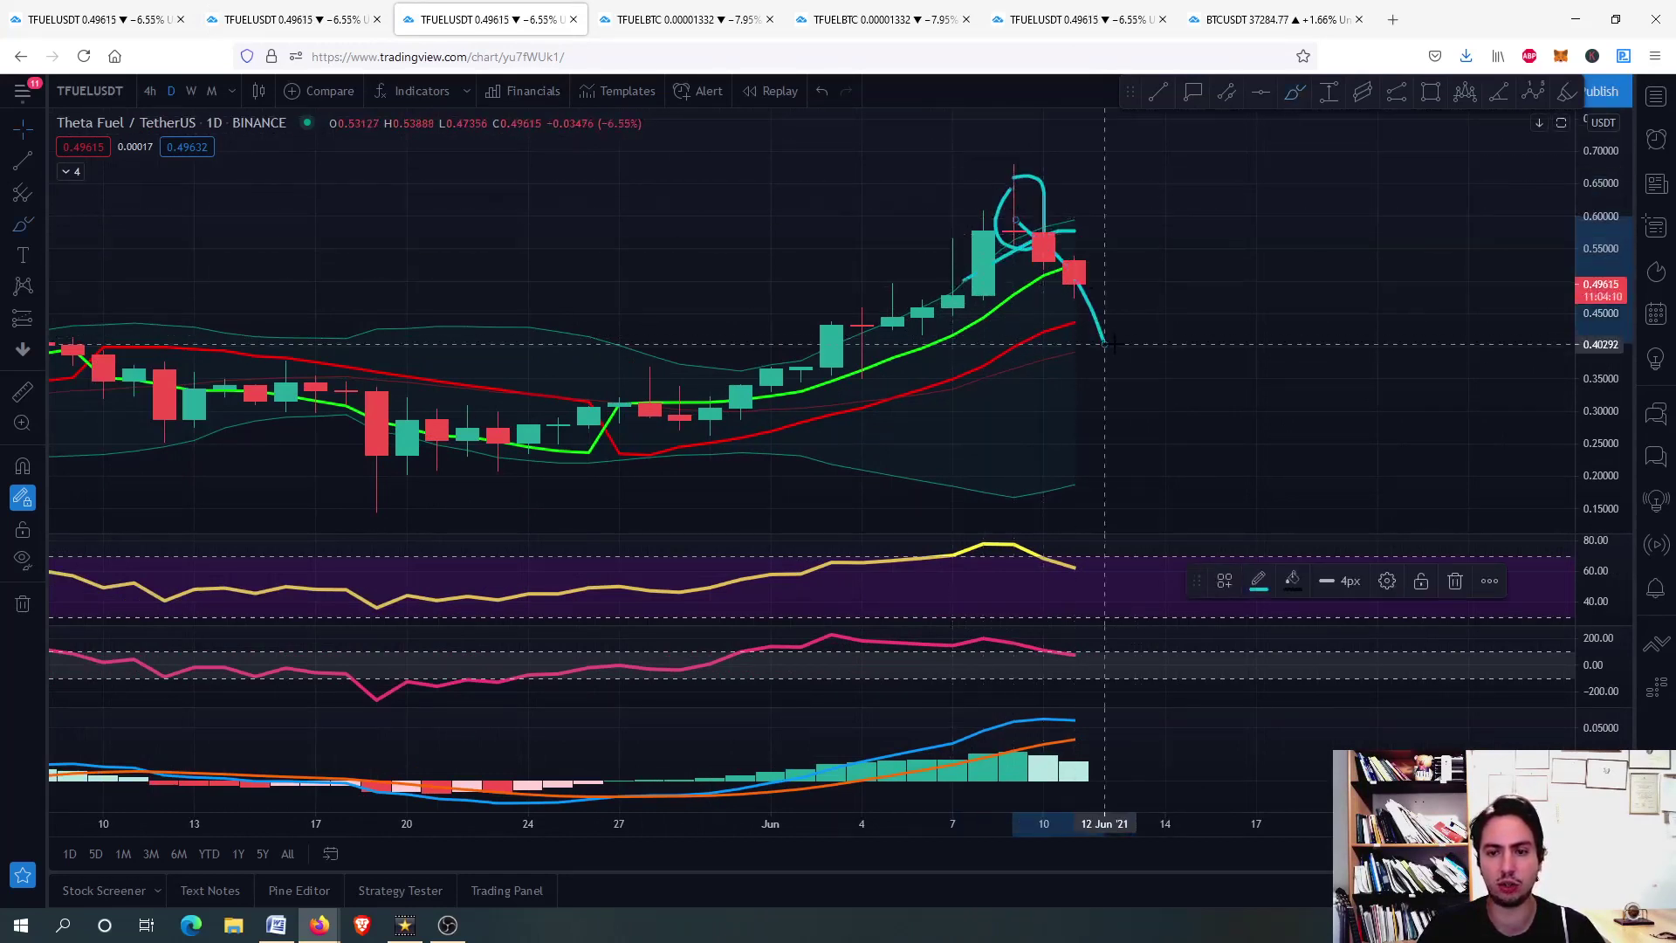
pyautogui.hotkey('ctrl', 'z')
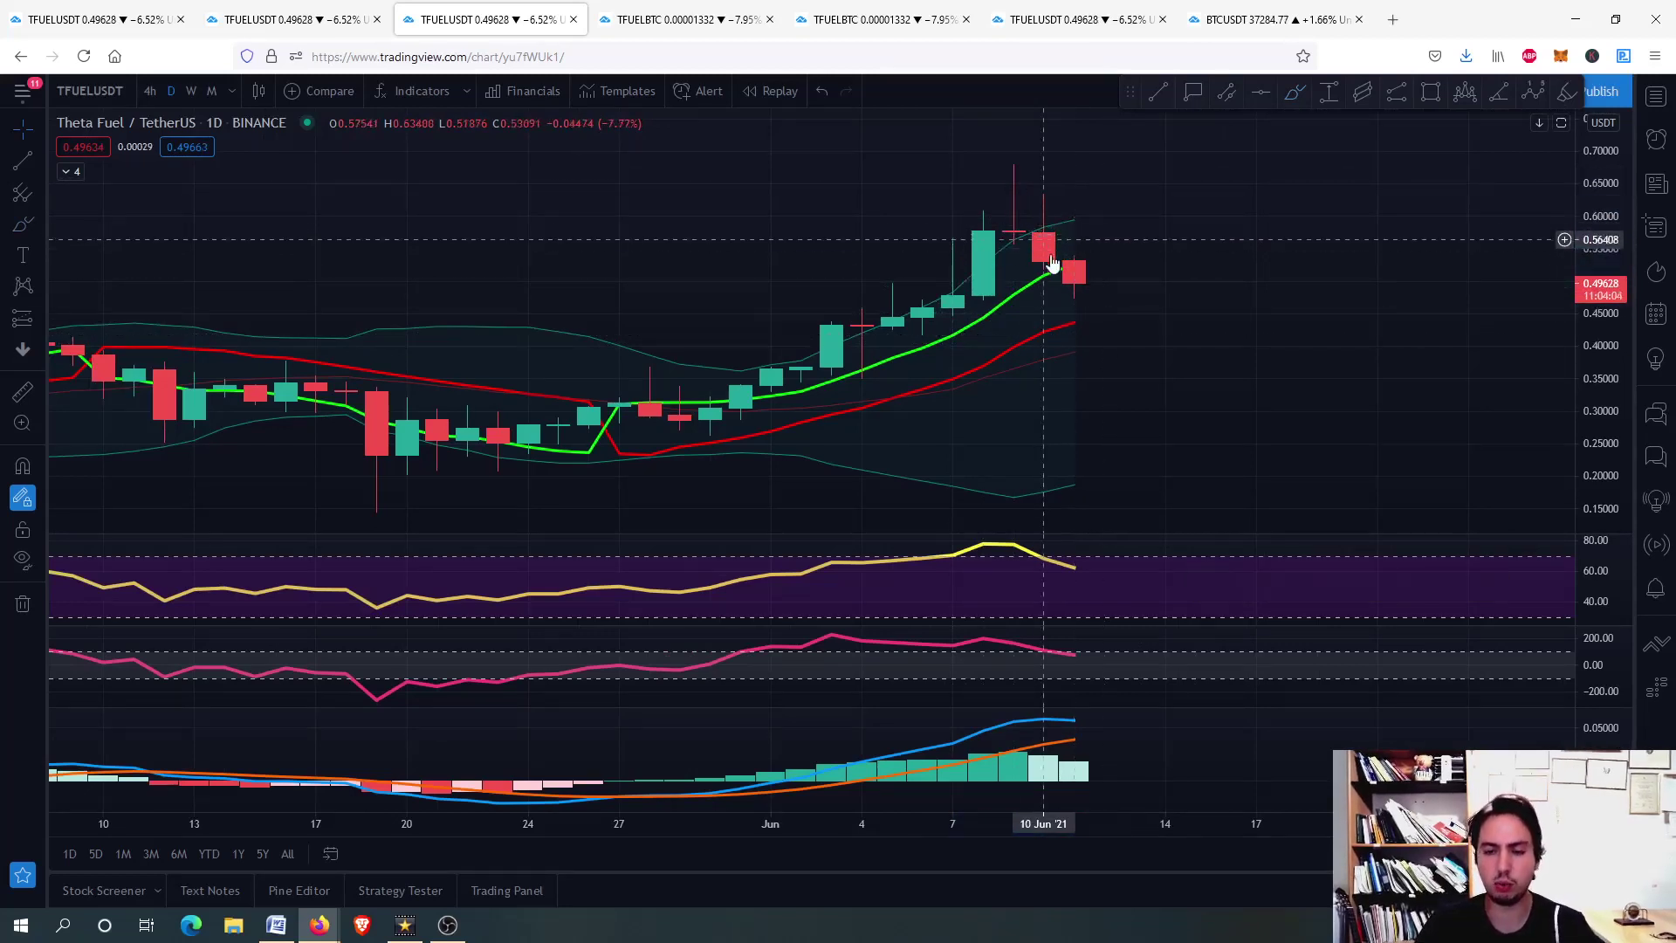
# - Review the RSI and CCI panes maximized, then leave the MACD pane filling the chart
pyautogui.doubleClick(1137, 581)
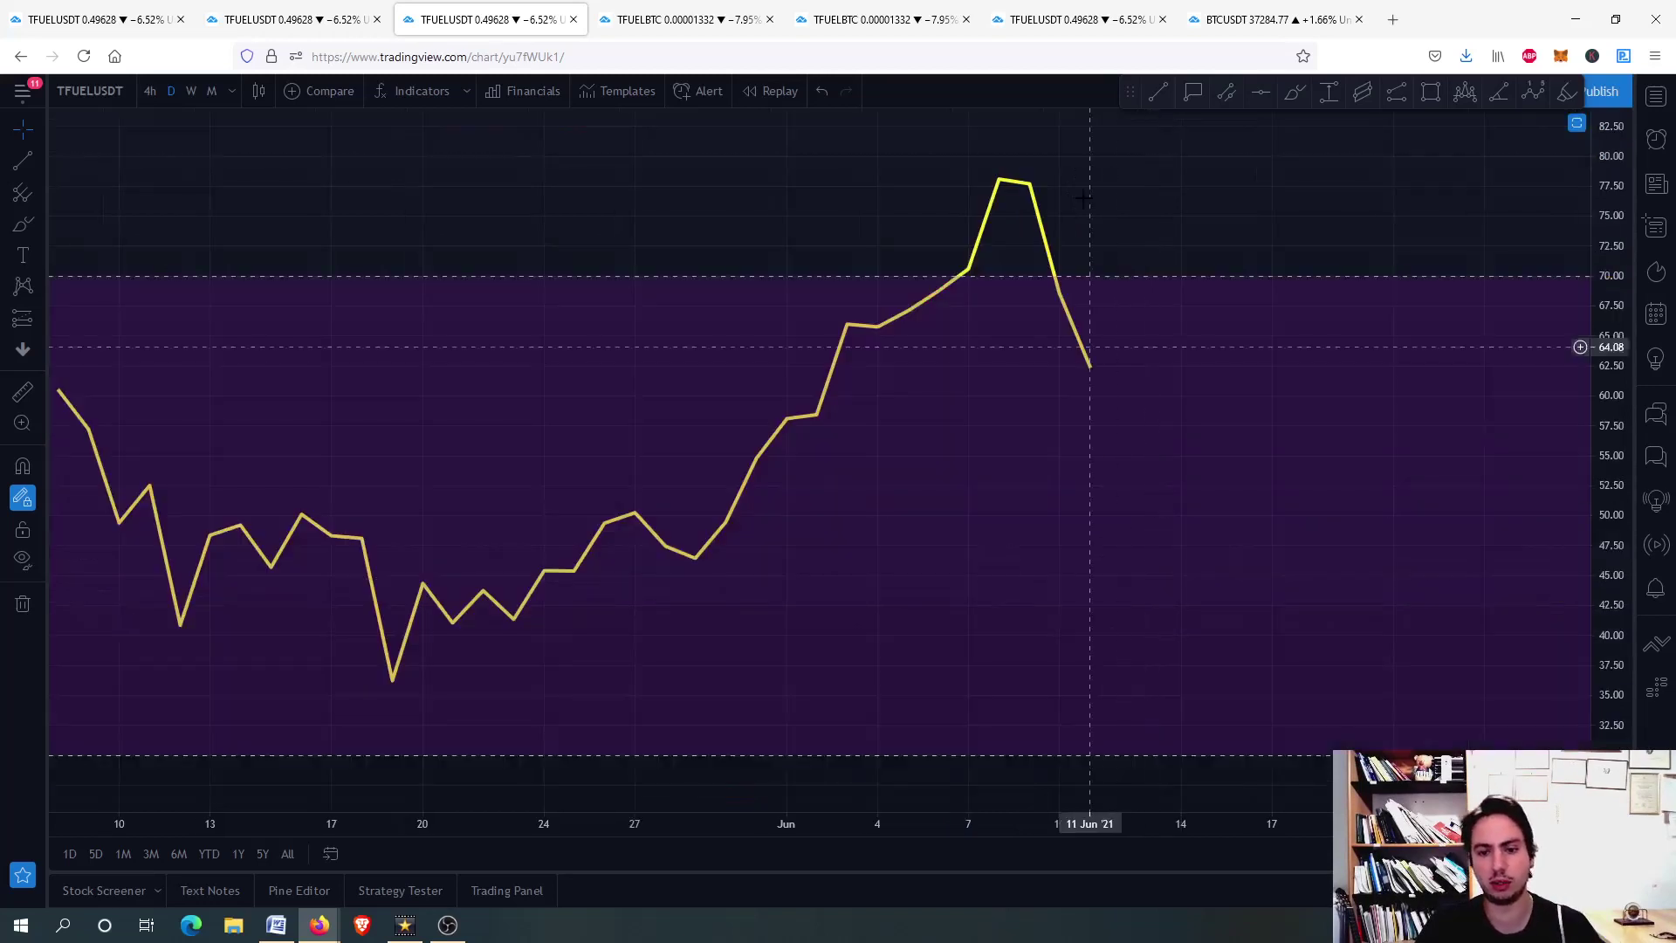
pyautogui.moveTo(1058, 141)
pyautogui.mouseDown()
pyautogui.moveTo(905, 223)
pyautogui.moveTo(1060, 137)
pyautogui.mouseUp()
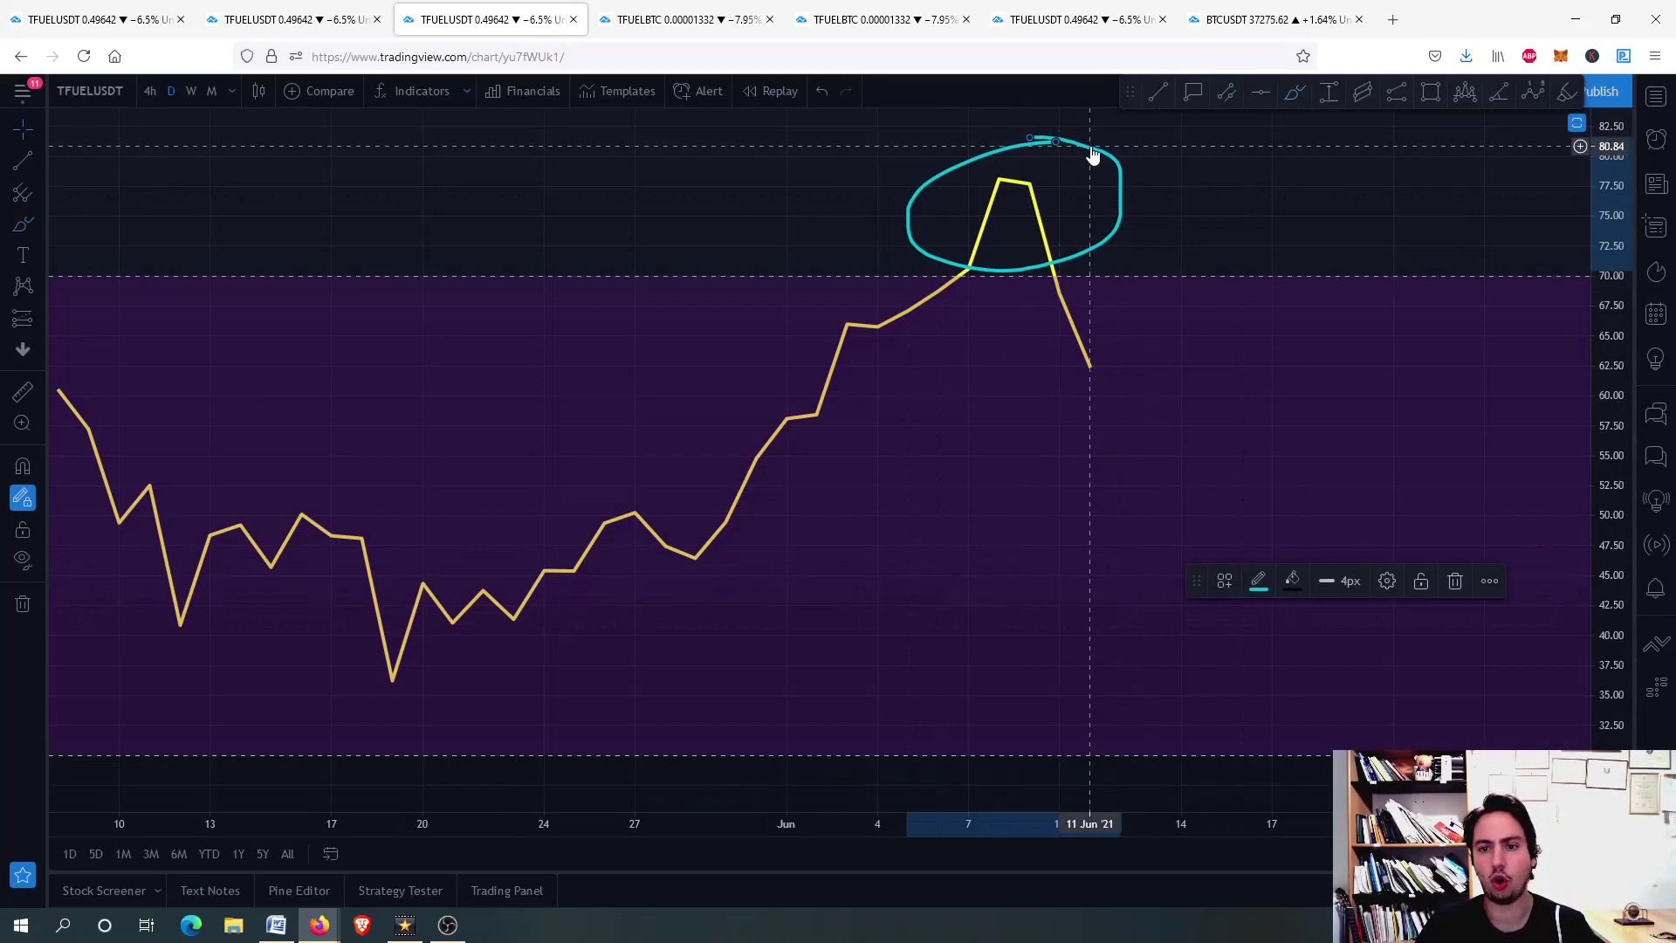
pyautogui.hotkey('ctrl', 'z')
pyautogui.doubleClick(1069, 349)
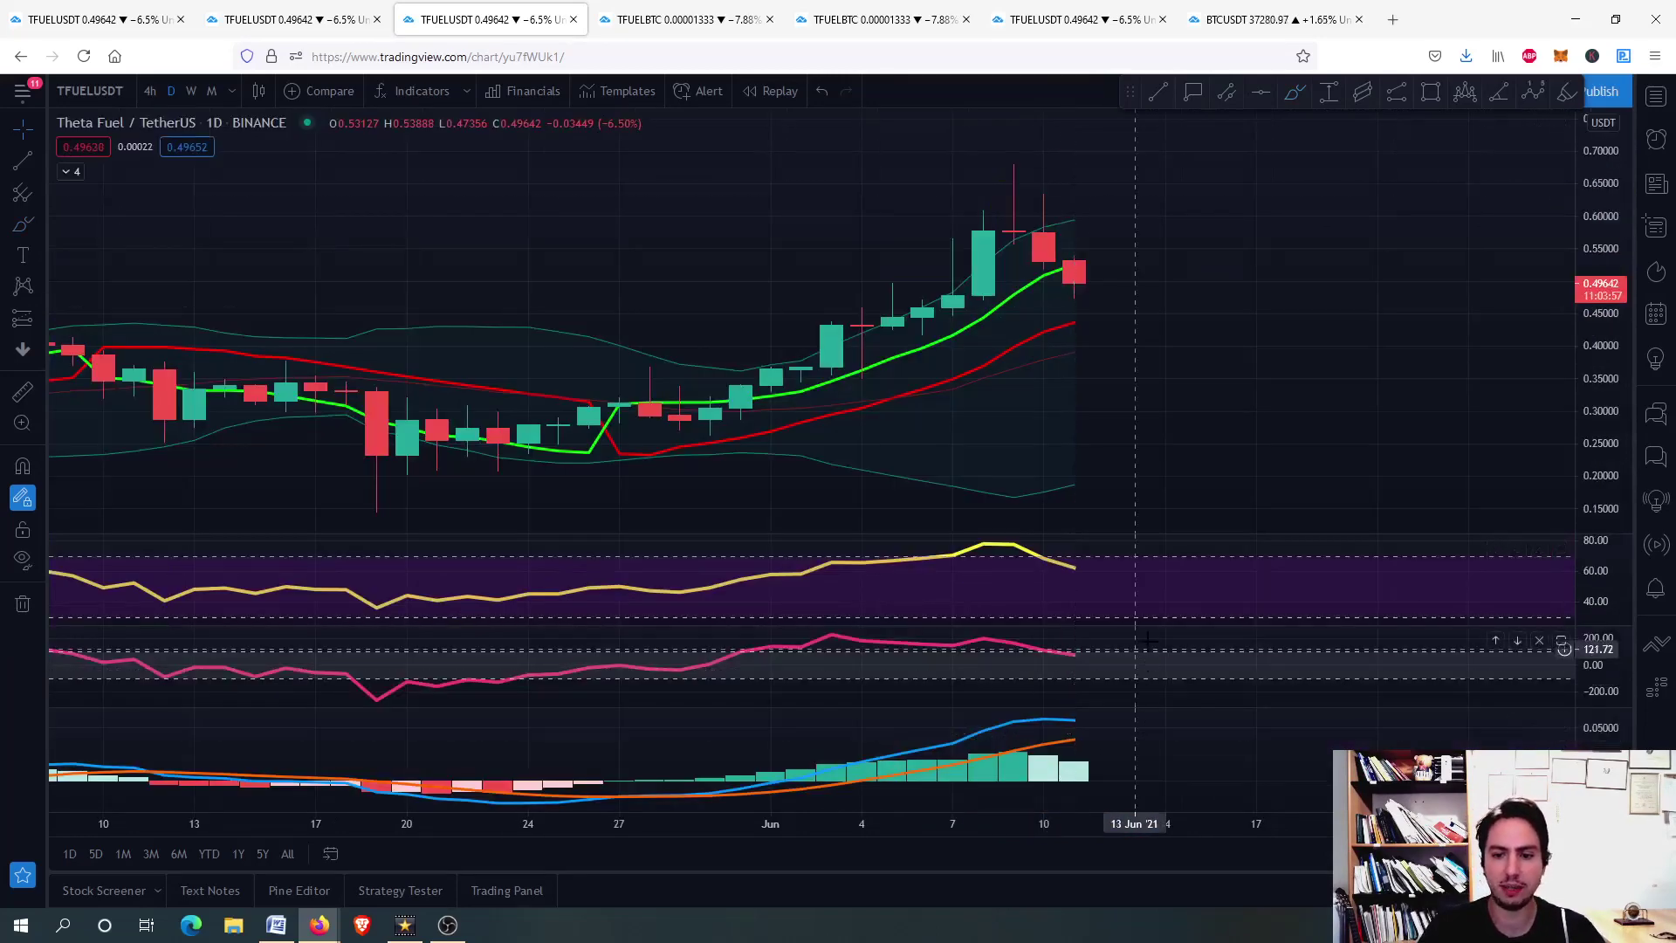
pyautogui.doubleClick(1077, 645)
pyautogui.doubleClick(1110, 403)
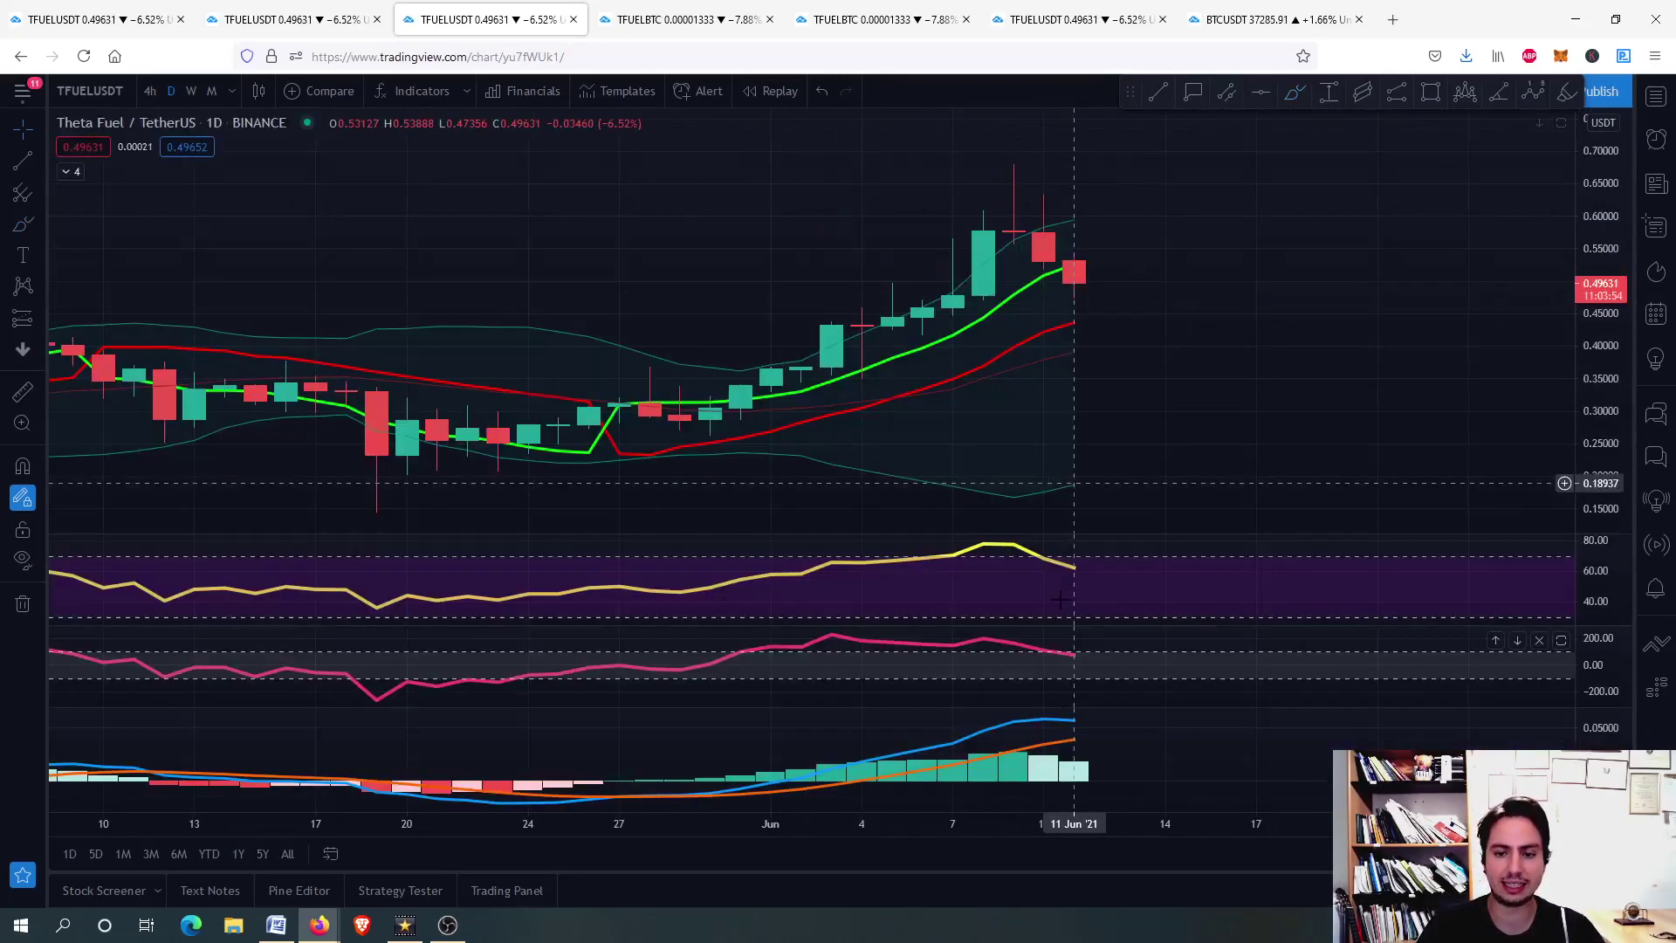
pyautogui.doubleClick(1156, 743)
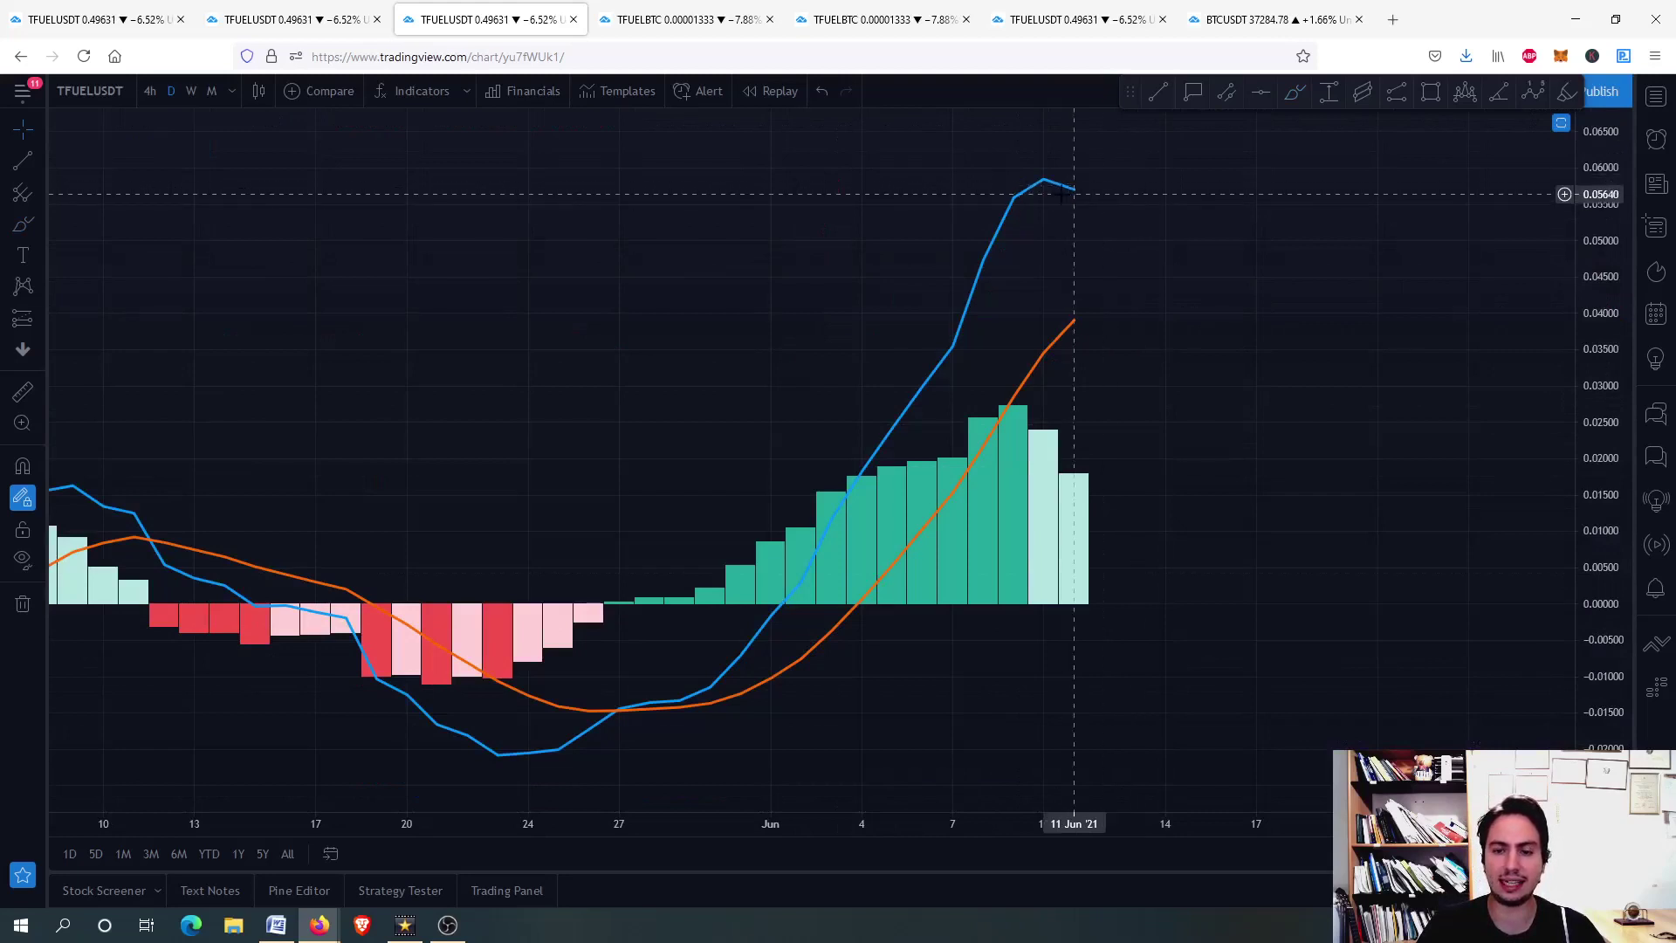
# - Sketch and delete a MACD dip-and-rebound projection, then restore the candles, RSI, CCI and MACD layout
pyautogui.scroll(-2, 1074, 192)
pyautogui.scroll(3, 1074, 192)
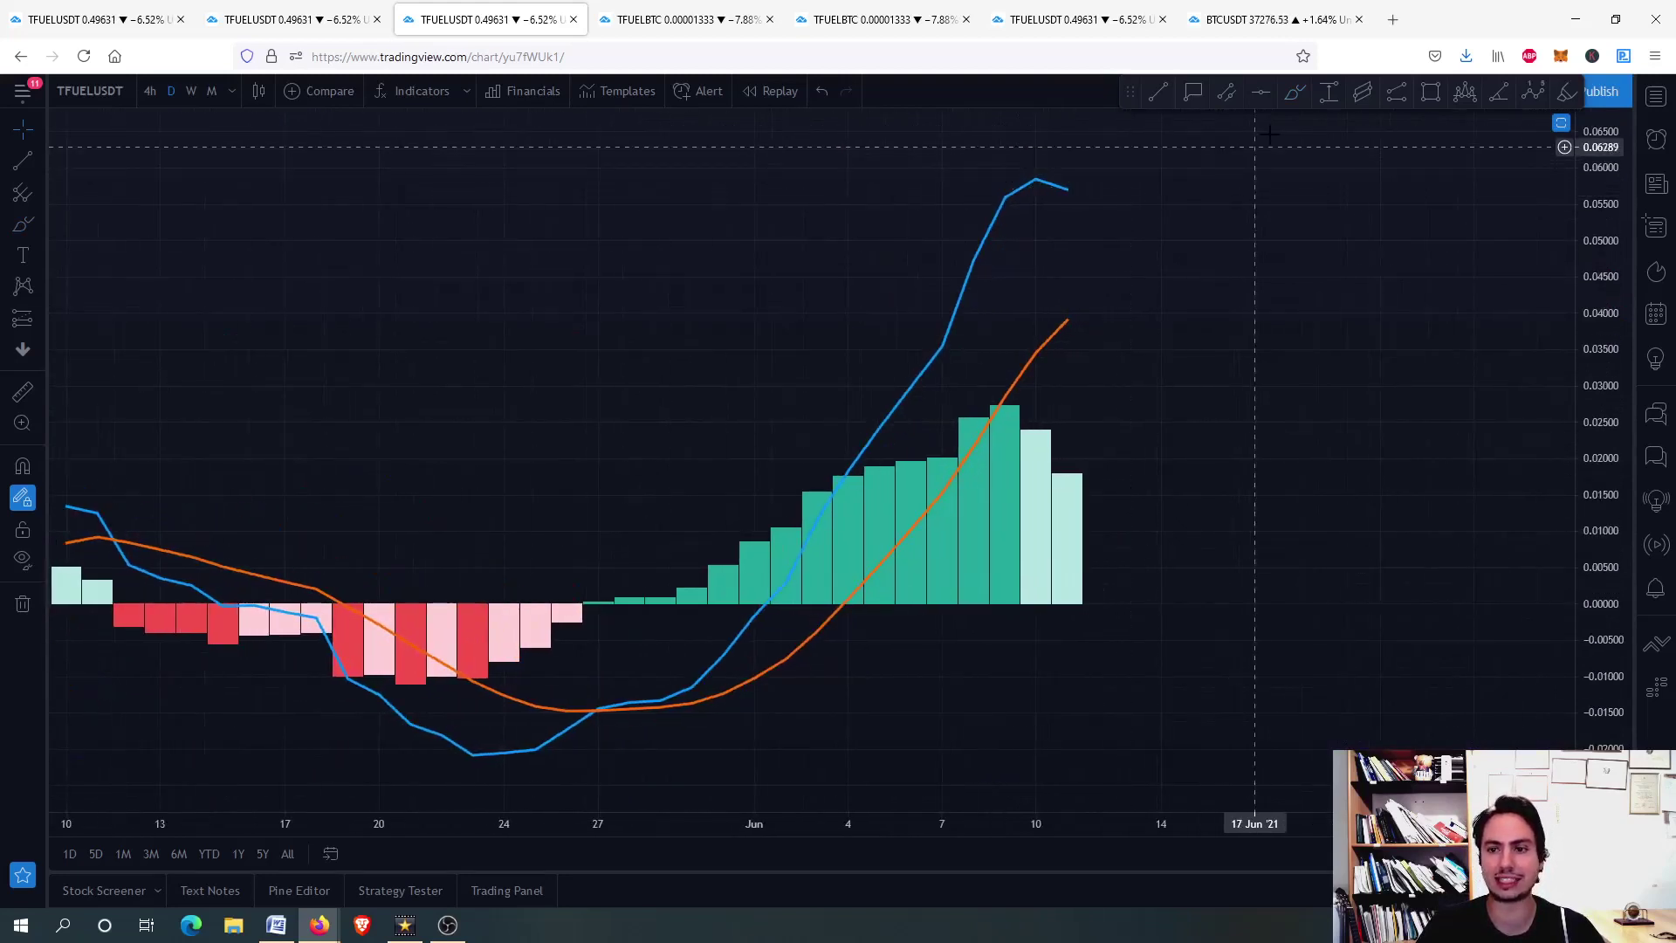
pyautogui.moveTo(1066, 186); pyautogui.dragTo(1098, 205)
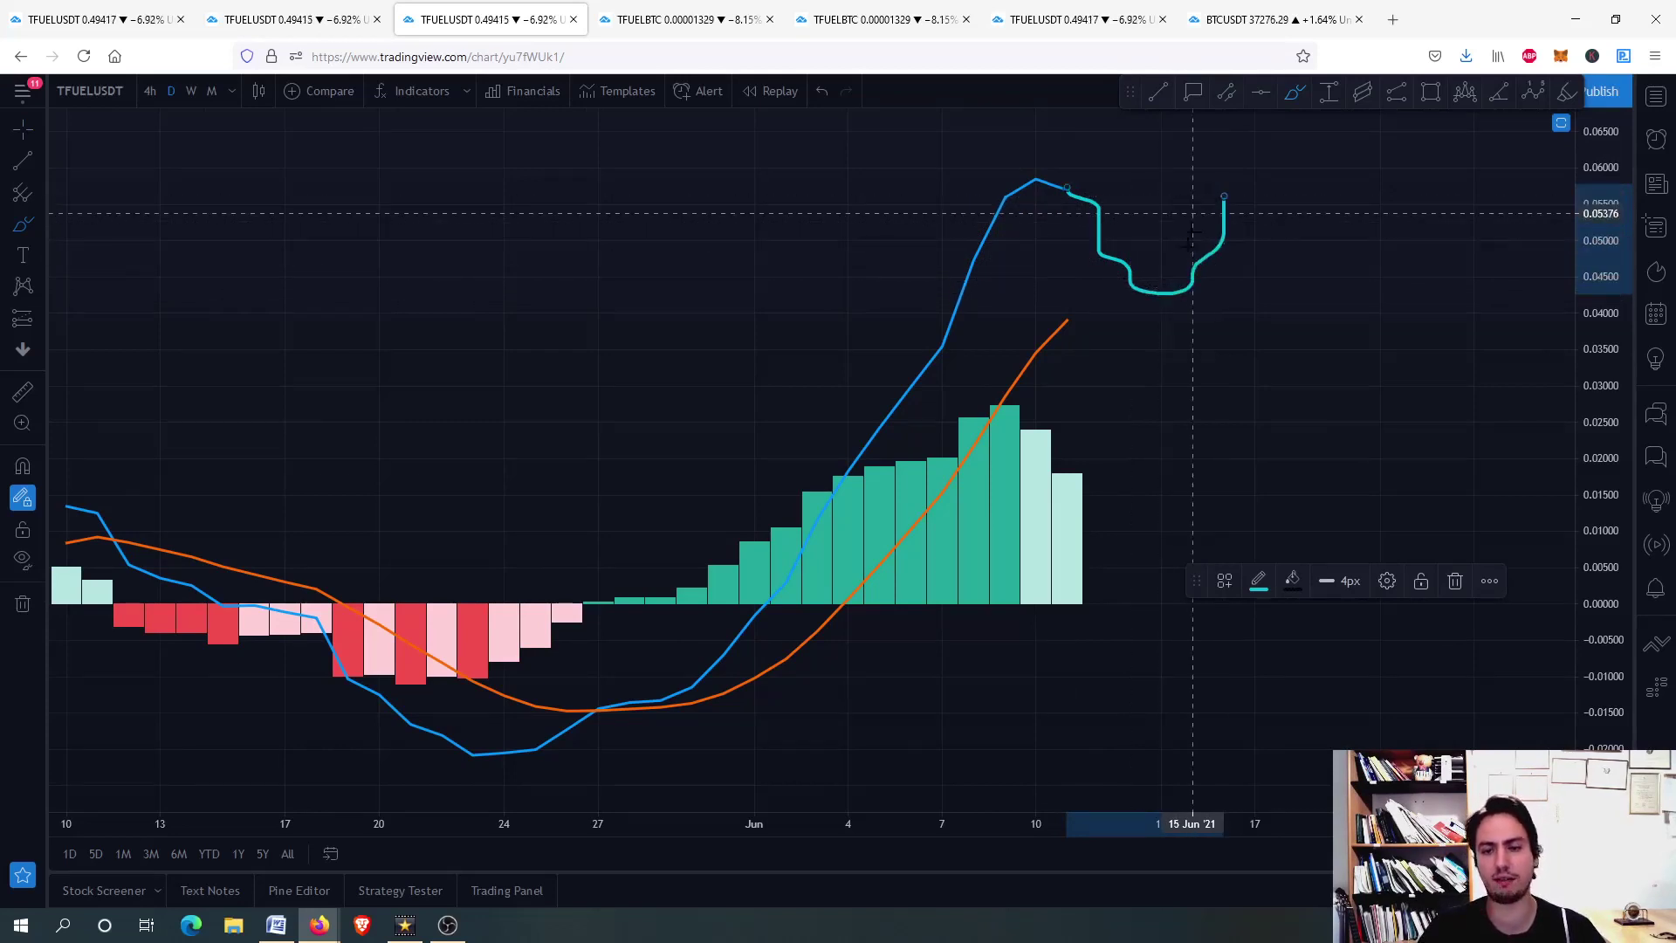
pyautogui.press('Delete')
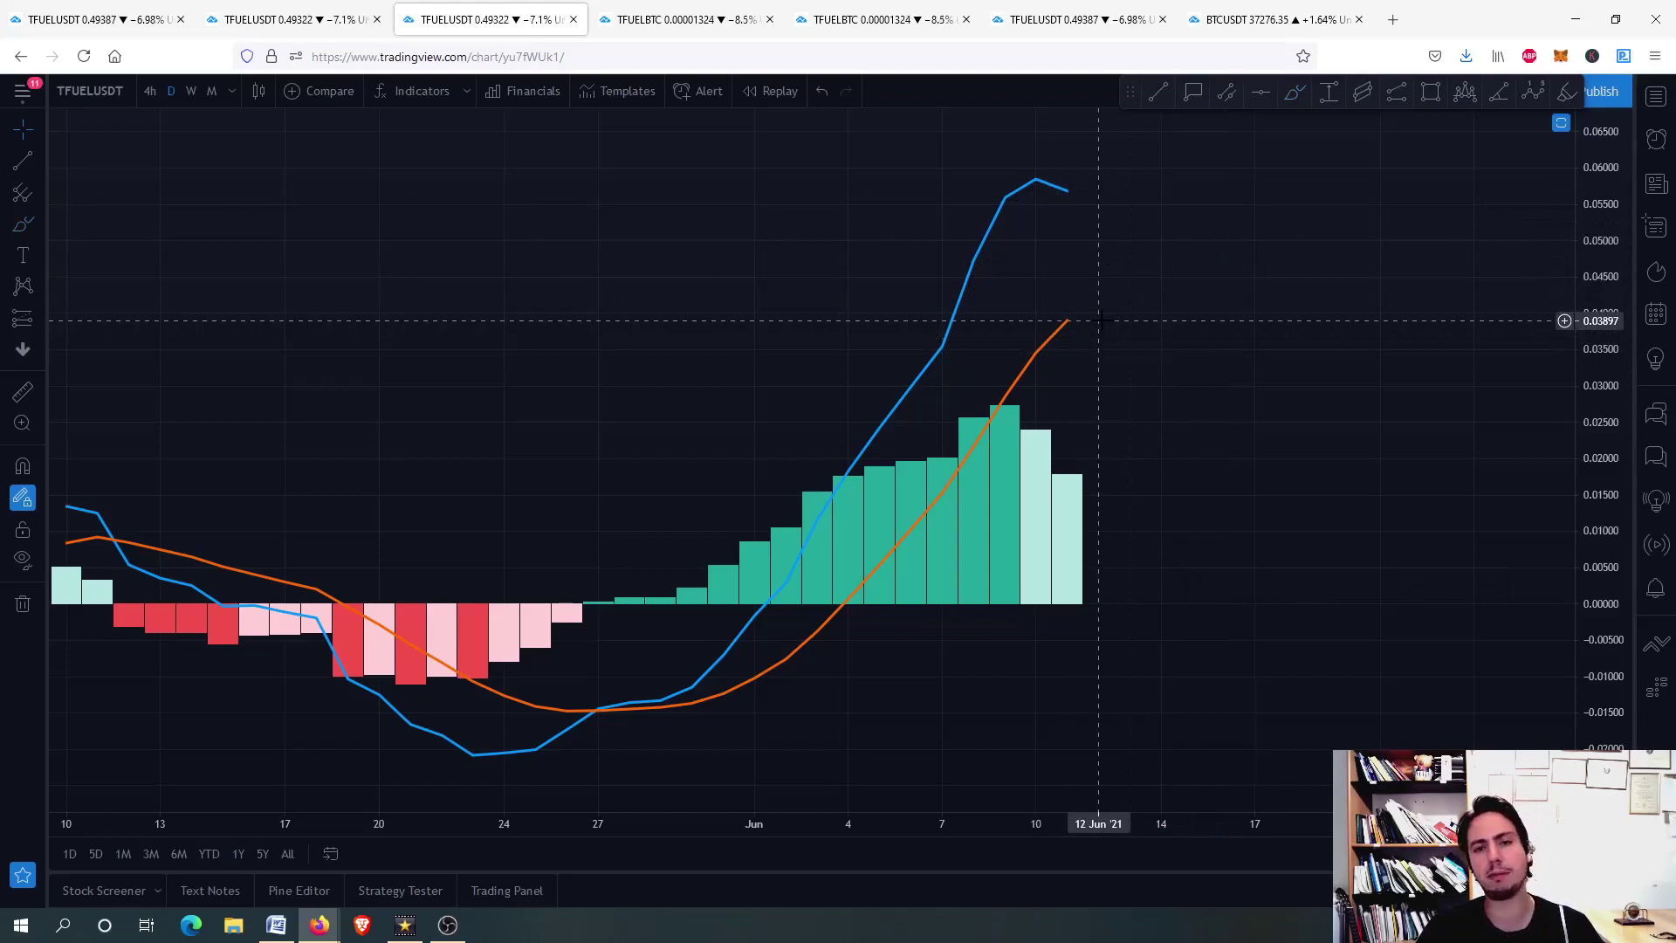
pyautogui.scroll(-2, 1101, 320)
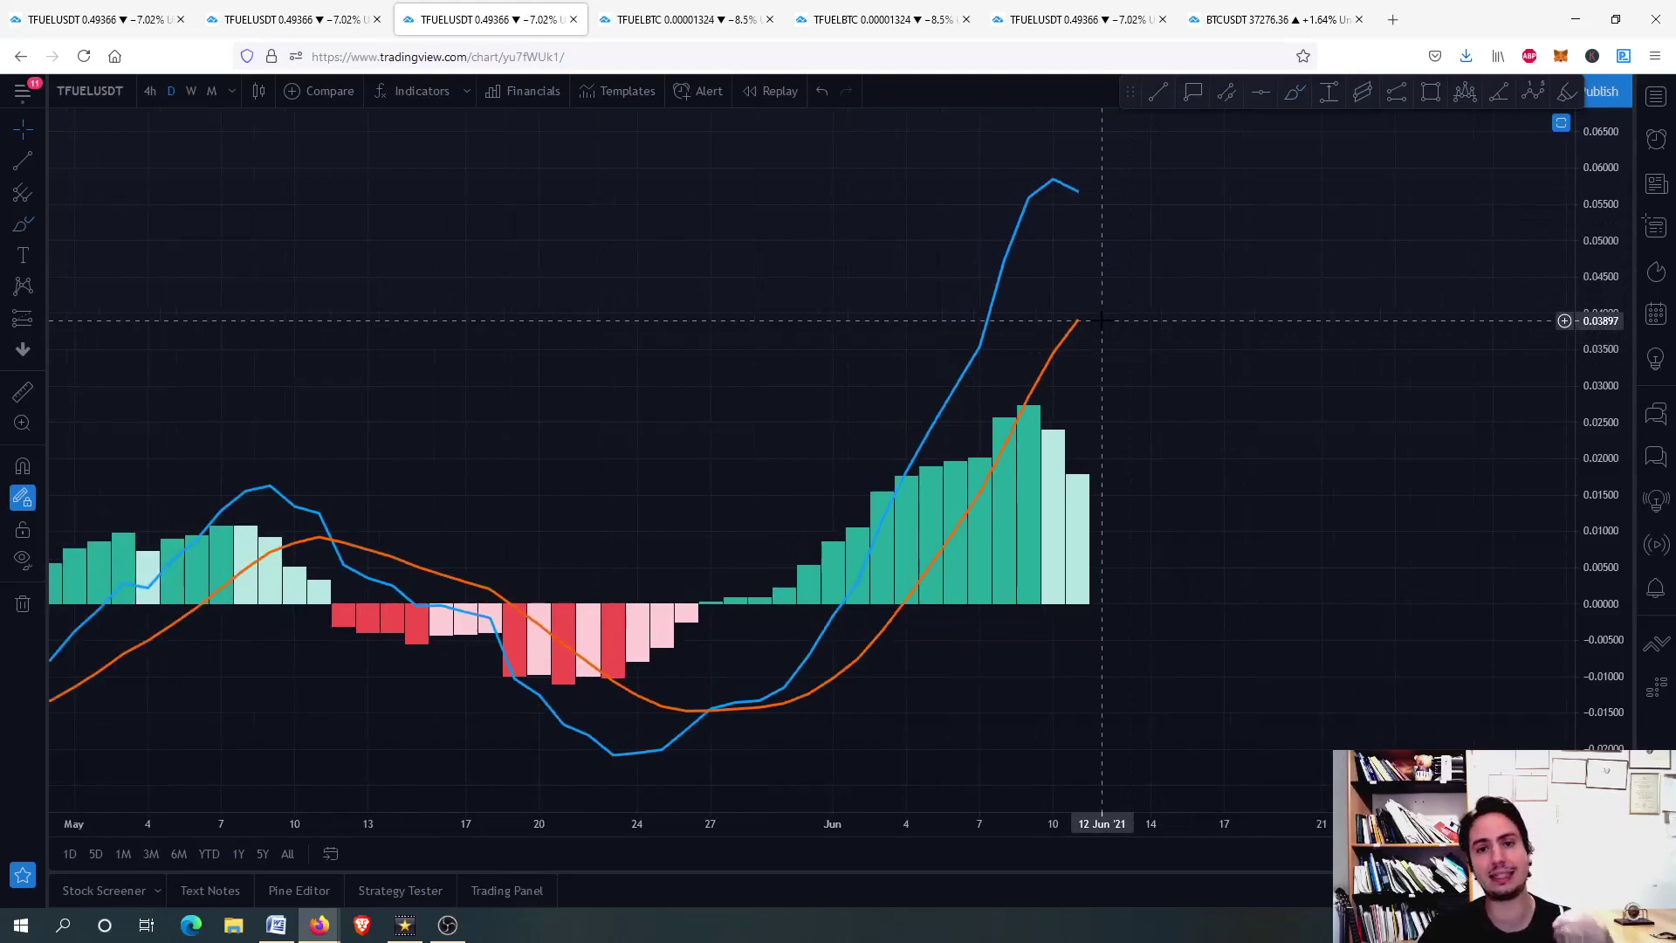
pyautogui.scroll(2, 1094, 258)
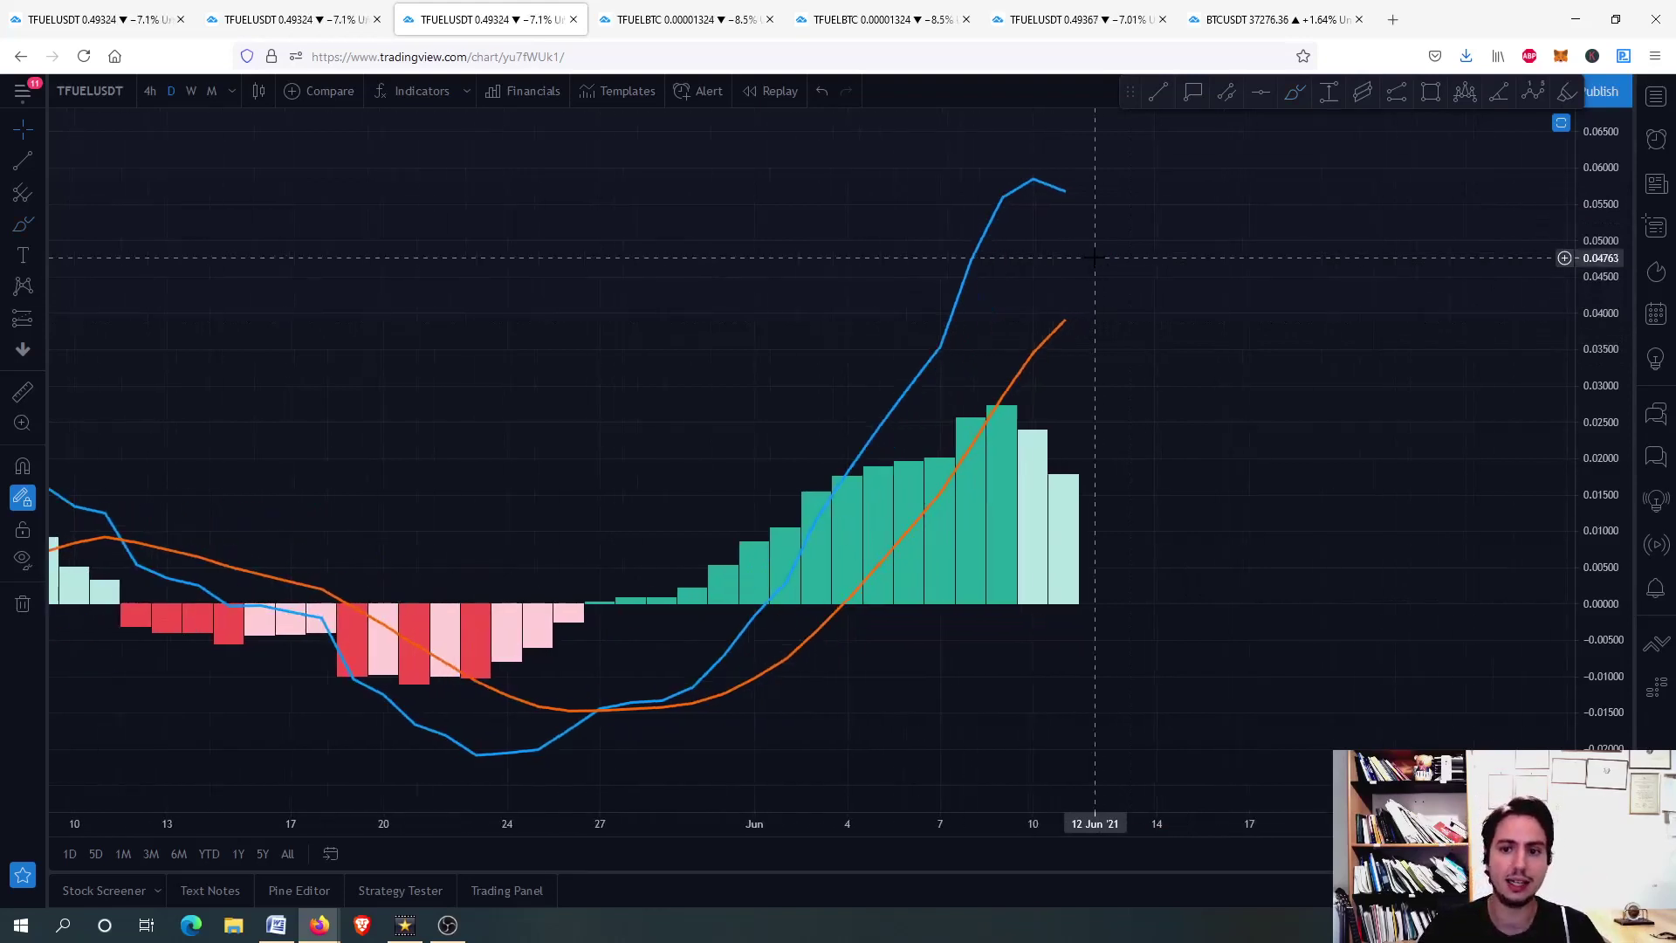
pyautogui.doubleClick(1060, 342)
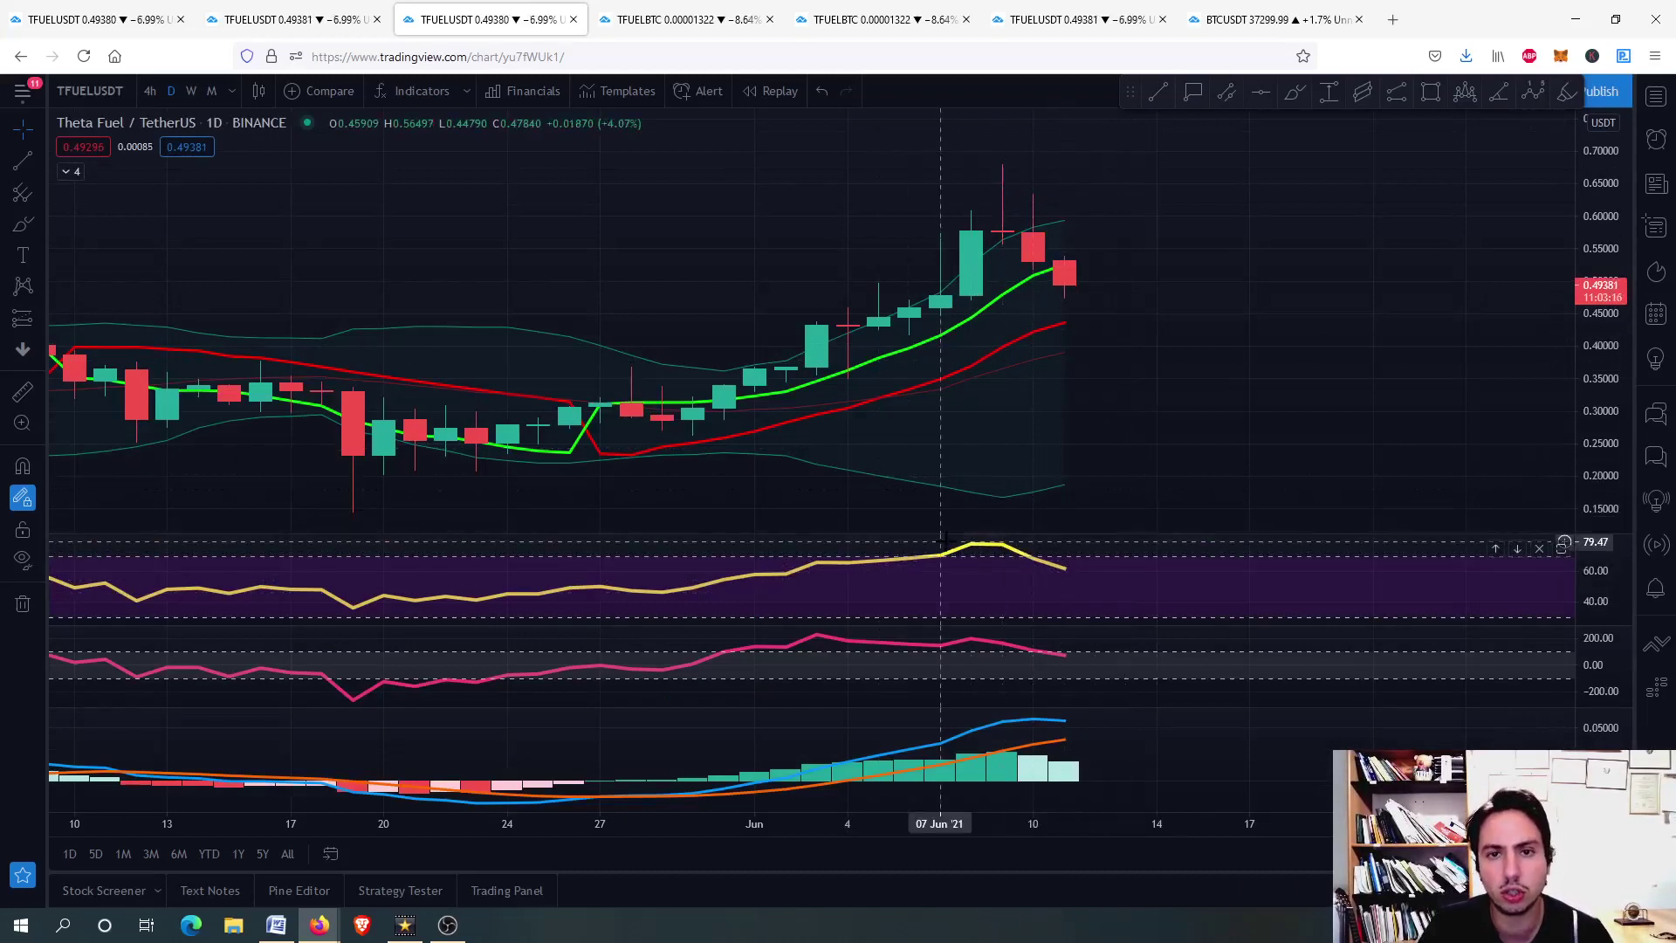
# - Switch to the 4h Theta Fuel/Bitcoin chart and zoom out on the time axis
pyautogui.click(636, 9)
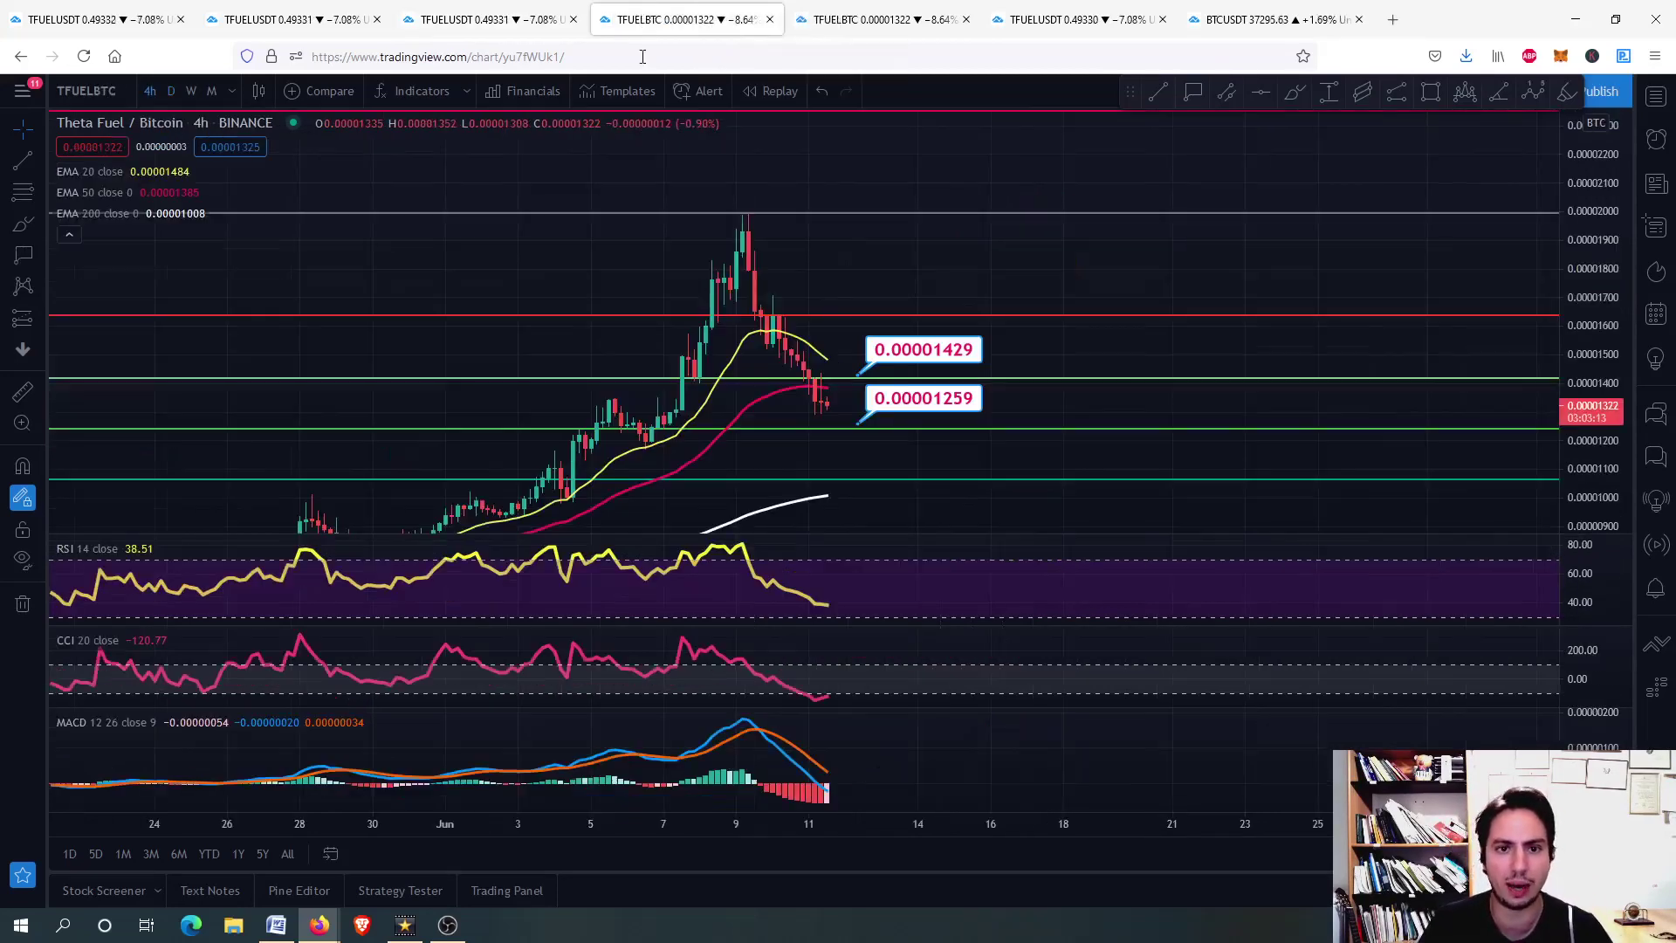
pyautogui.scroll(-5, 766, 349)
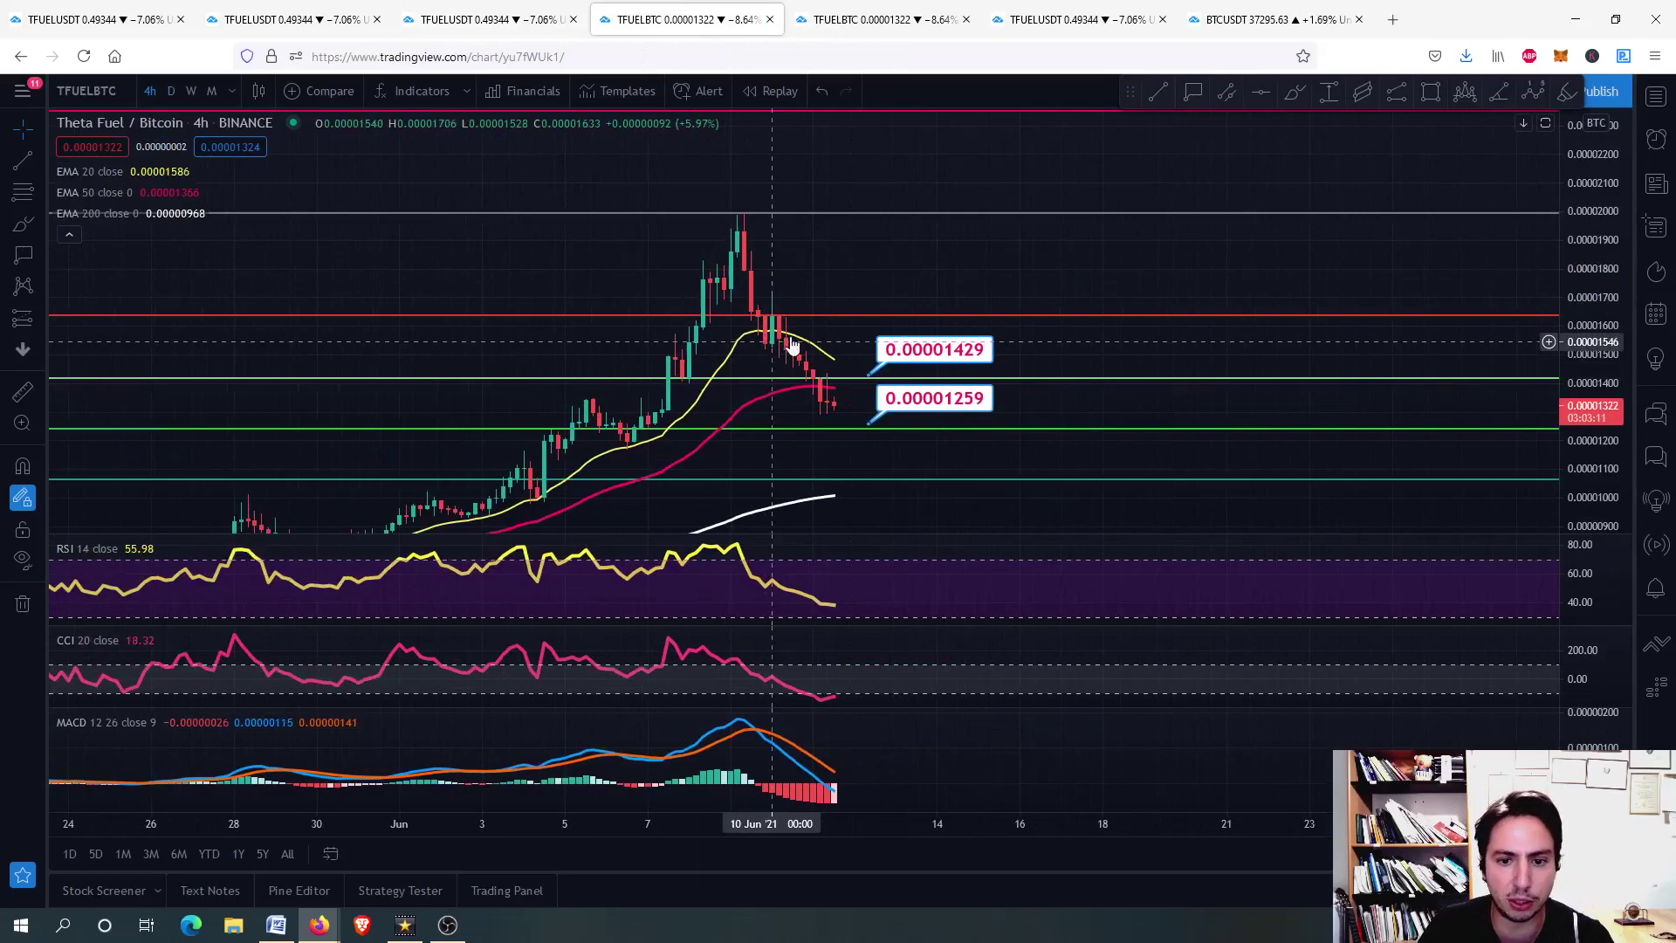
pyautogui.scroll(-5, 568, 358)
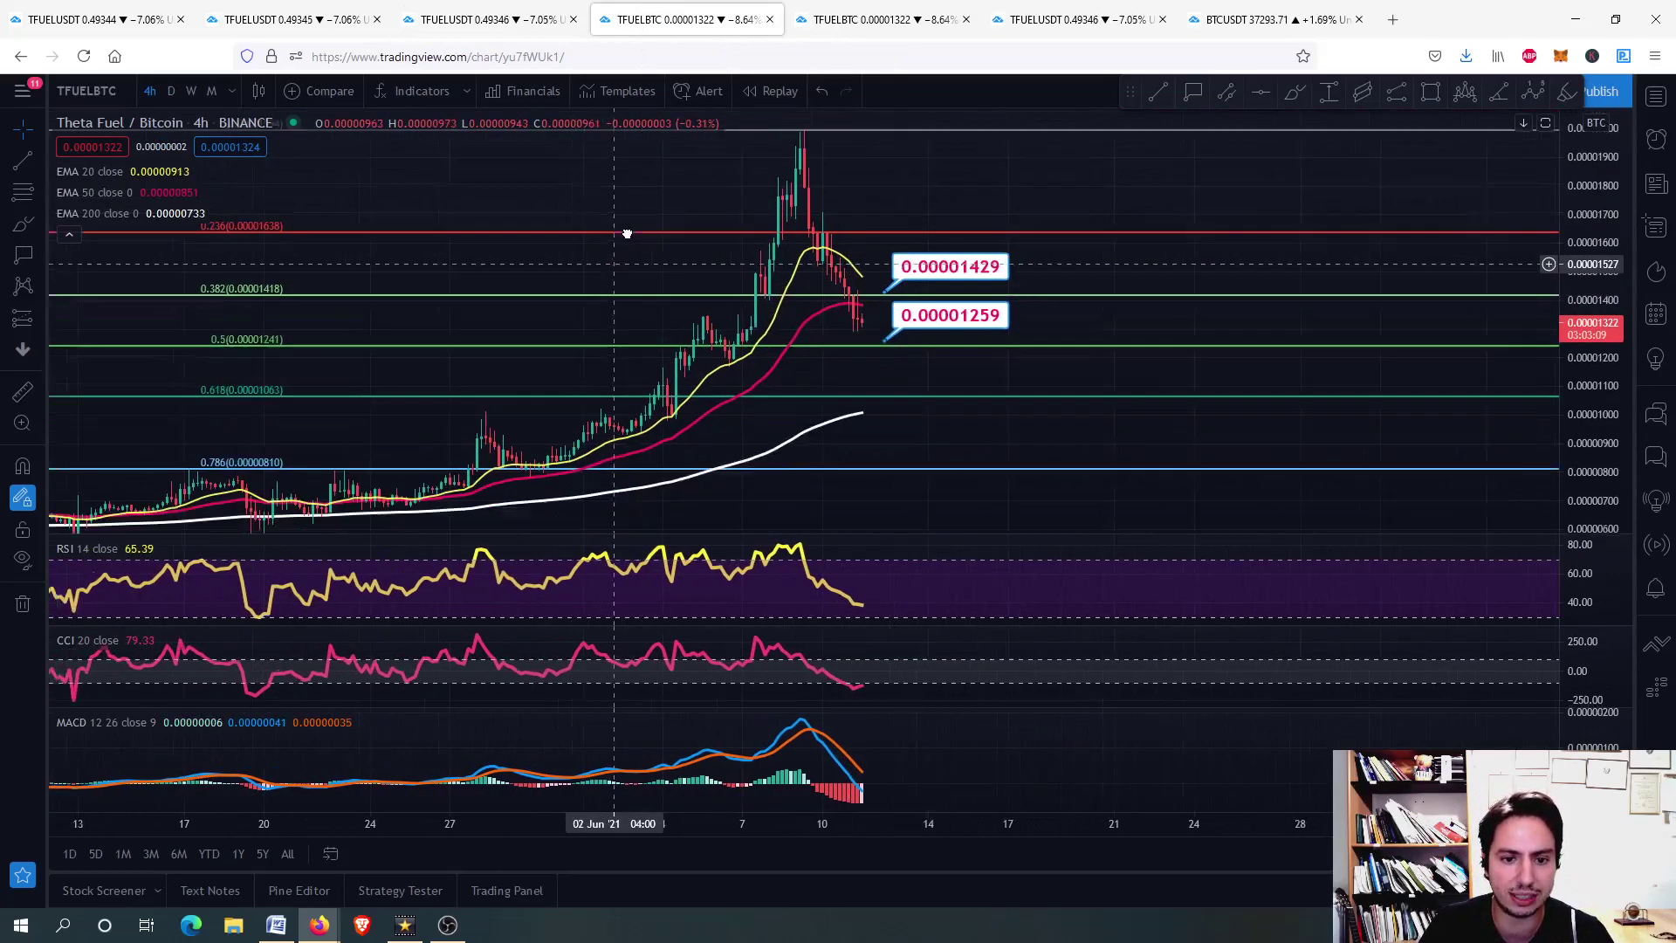
pyautogui.scroll(-5, 932, 253)
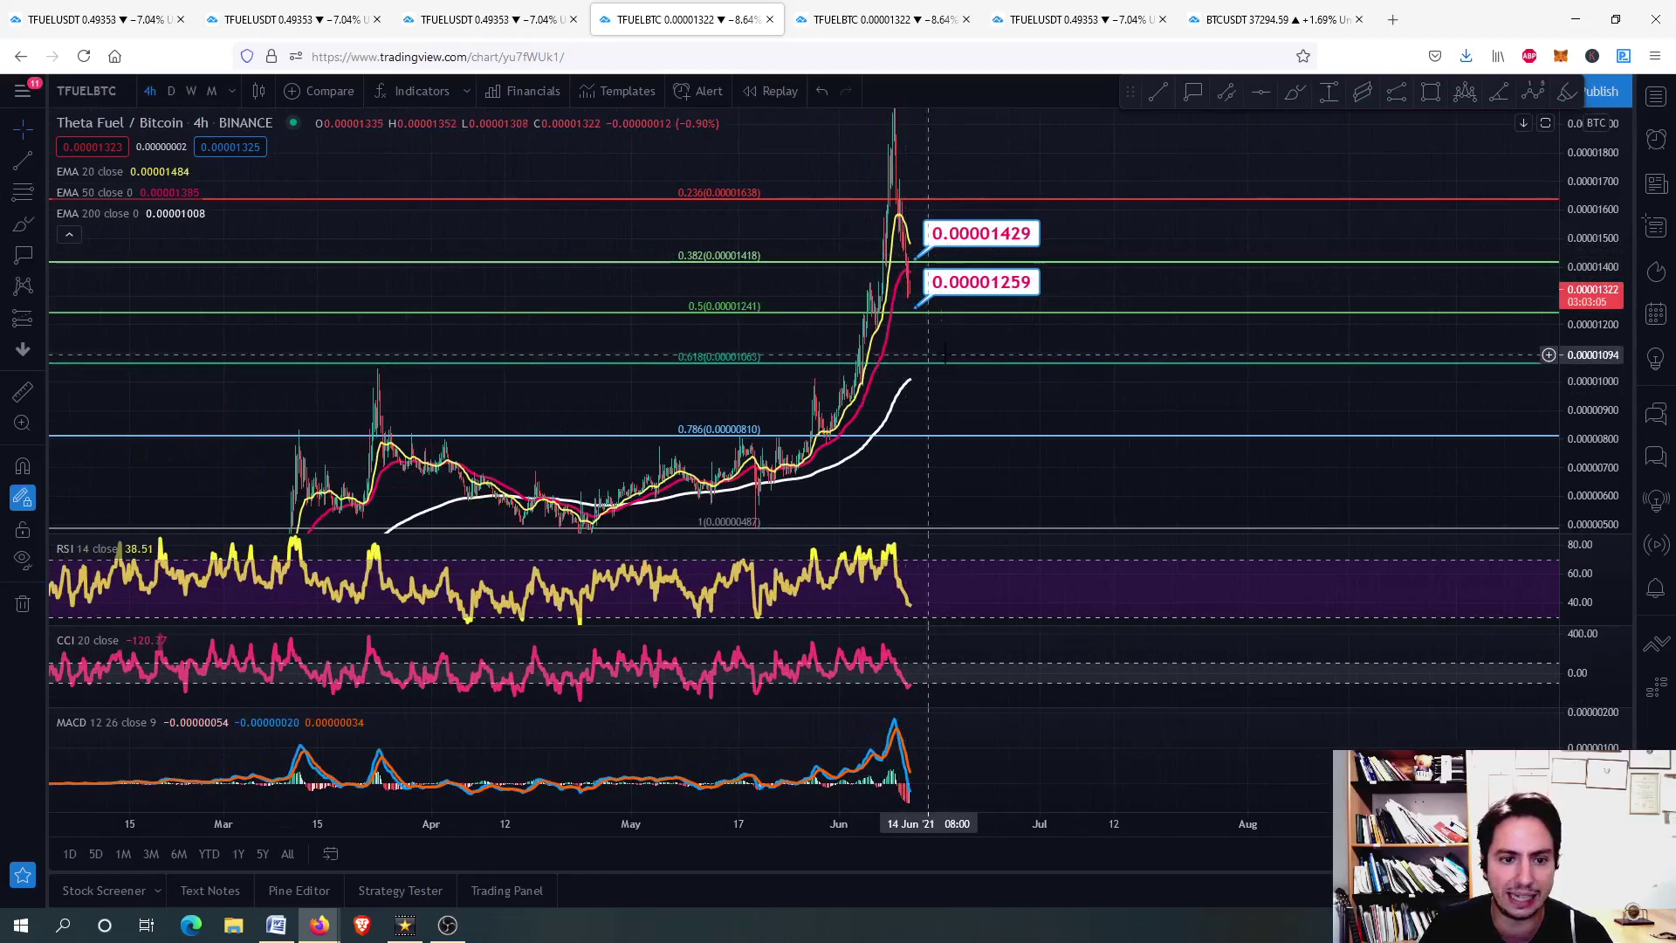
pyautogui.scroll(5, 934, 356)
# - Drag the lower price-target label down to 0.00001070, near the 0.618 Fibonacci line
pyautogui.moveTo(960, 281); pyautogui.dragTo(995, 340)
pyautogui.scroll(-5, 995, 393)
pyautogui.scroll(5, 1004, 375)
pyautogui.scroll(4, 938, 361)
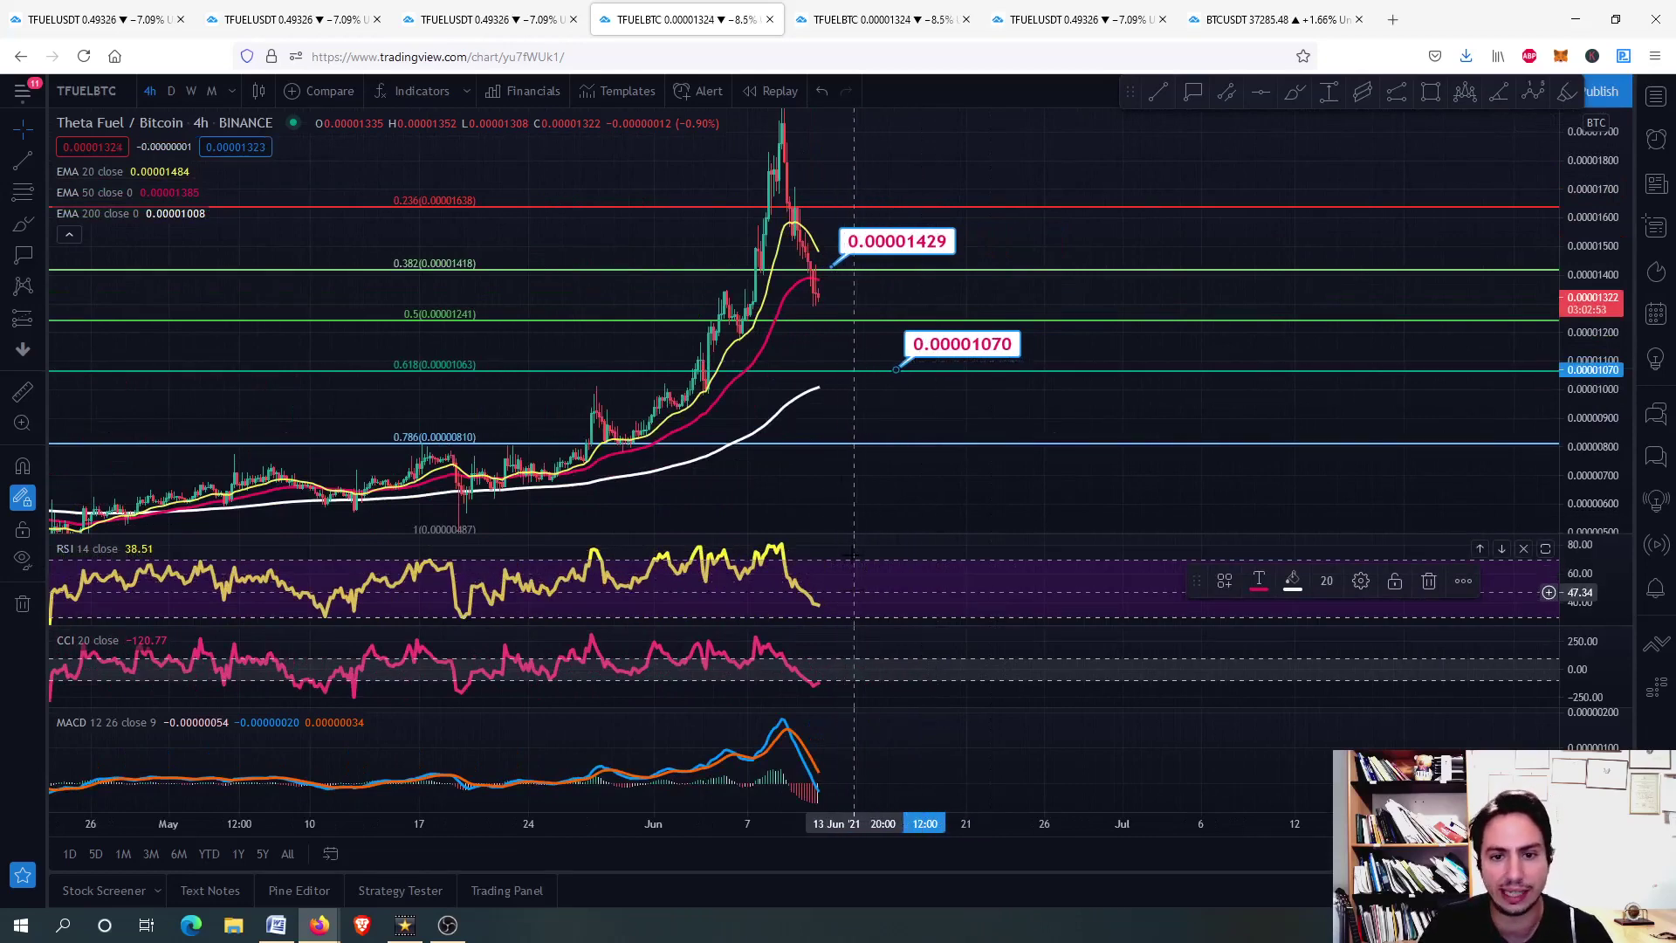
pyautogui.scroll(3, 815, 288)
# - Set the upper price target to 0.00001420 at the 0.382 Fibonacci level
pyautogui.moveTo(859, 254); pyautogui.dragTo(875, 250)
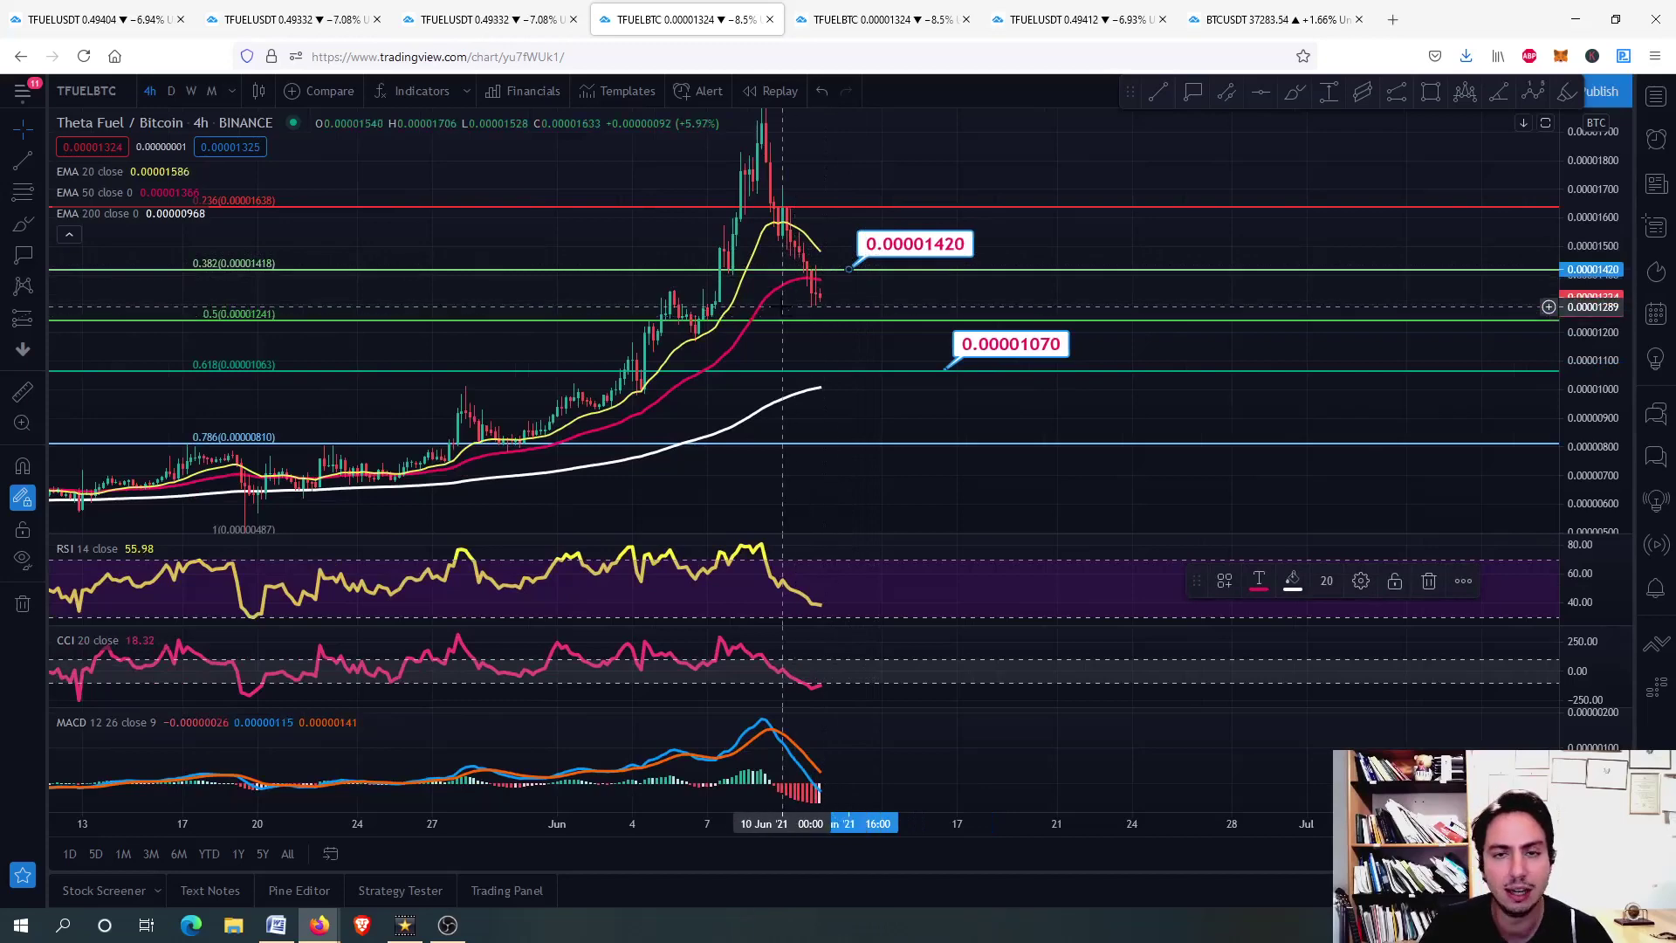
pyautogui.doubleClick(902, 742)
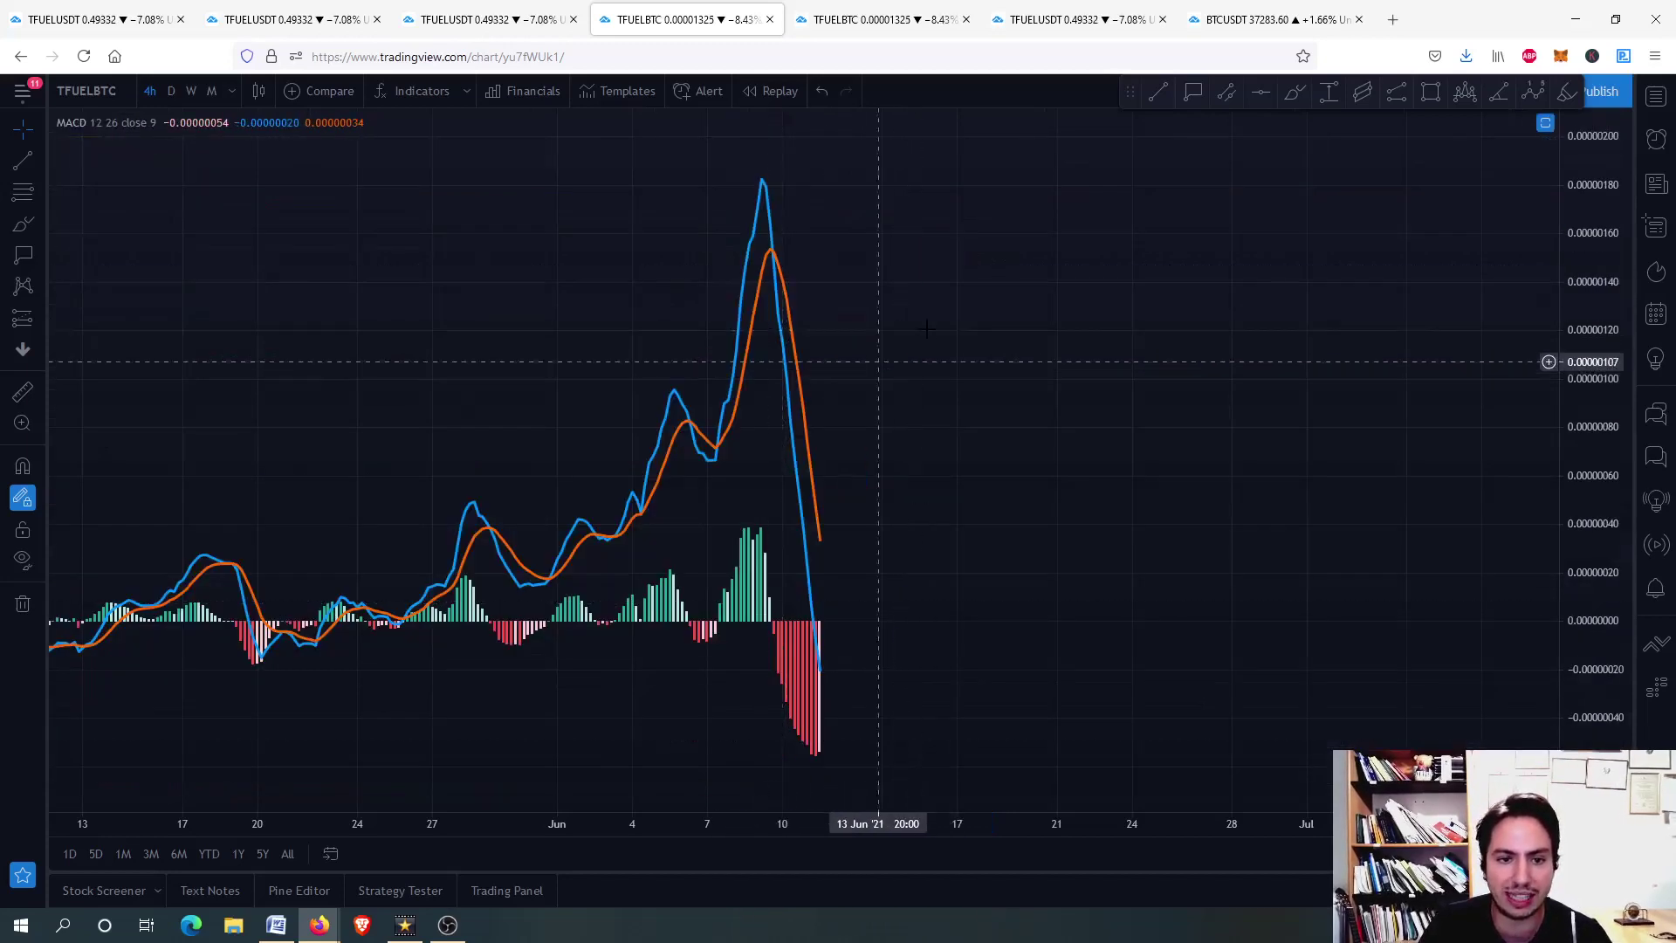
pyautogui.doubleClick(907, 371)
pyautogui.scroll(2, 907, 371)
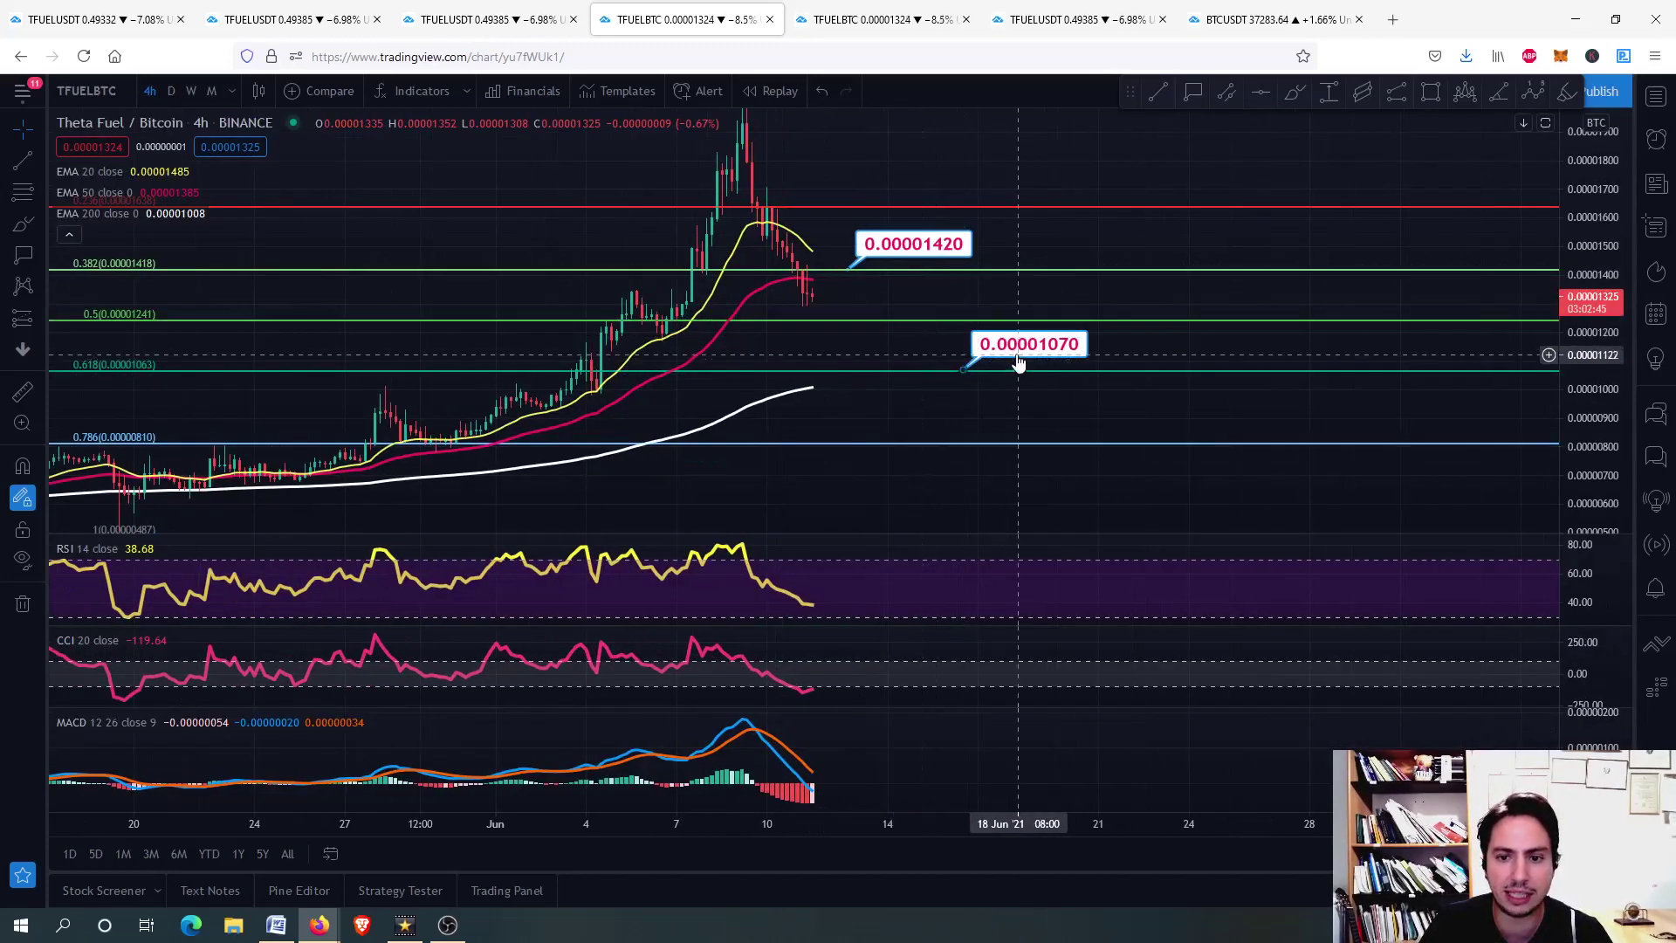
# - Raise the lower price target to 0.00001250 near the 0.5 level and recentre the candles
pyautogui.moveTo(1003, 352); pyautogui.dragTo(914, 297)
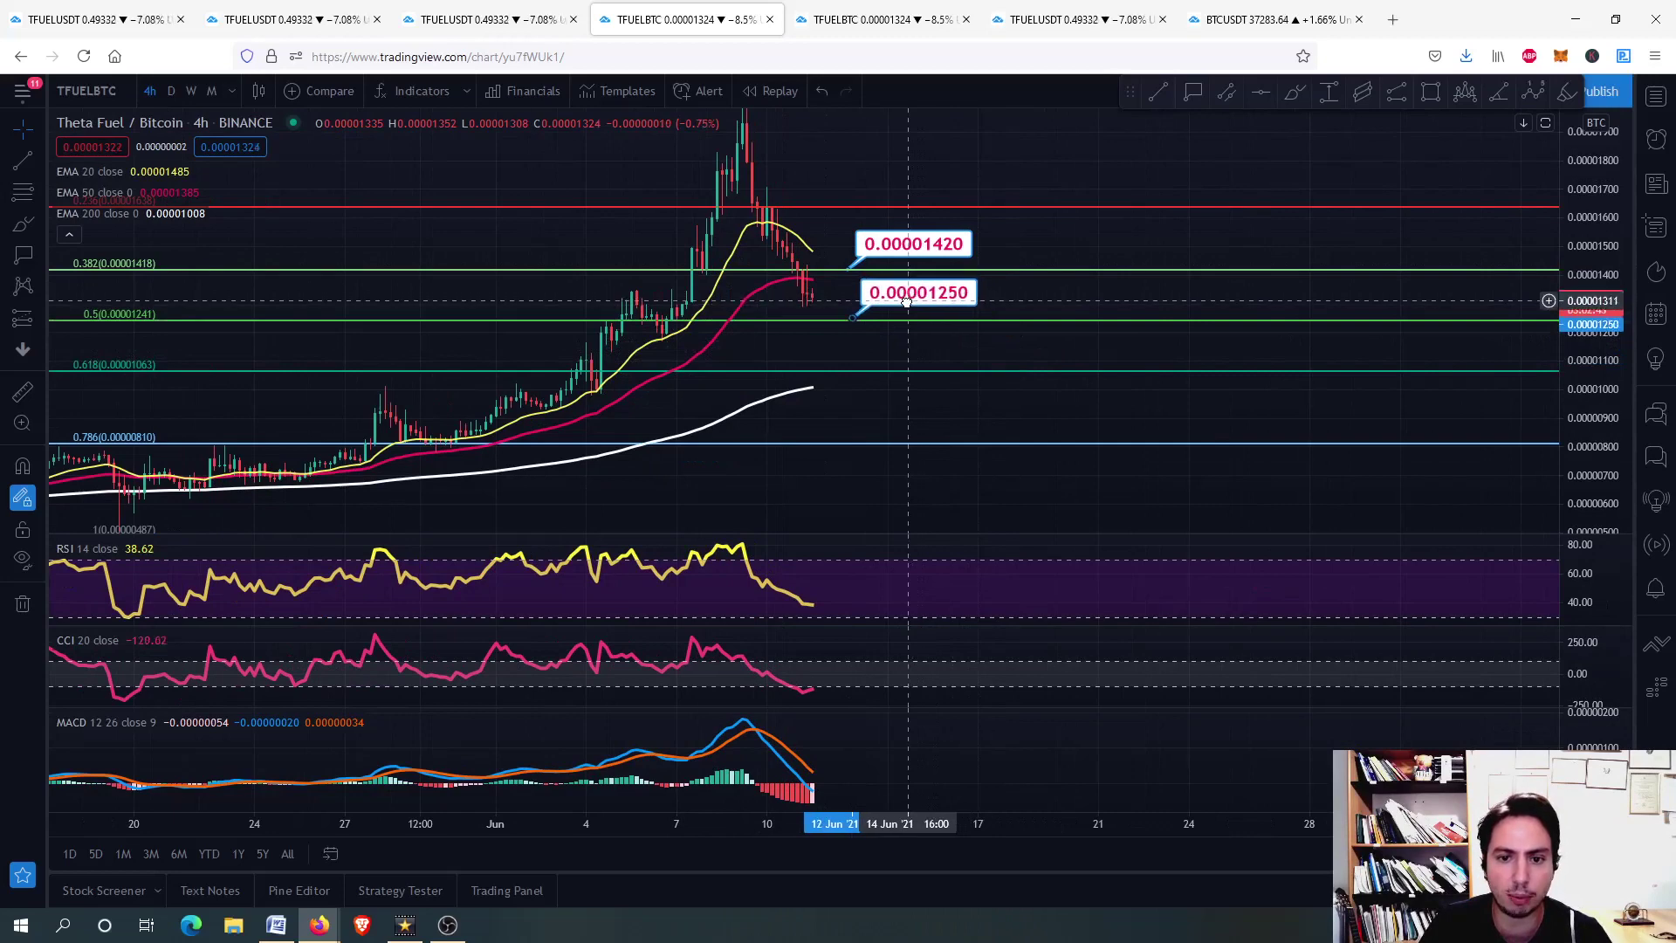
pyautogui.scroll(3, 908, 301)
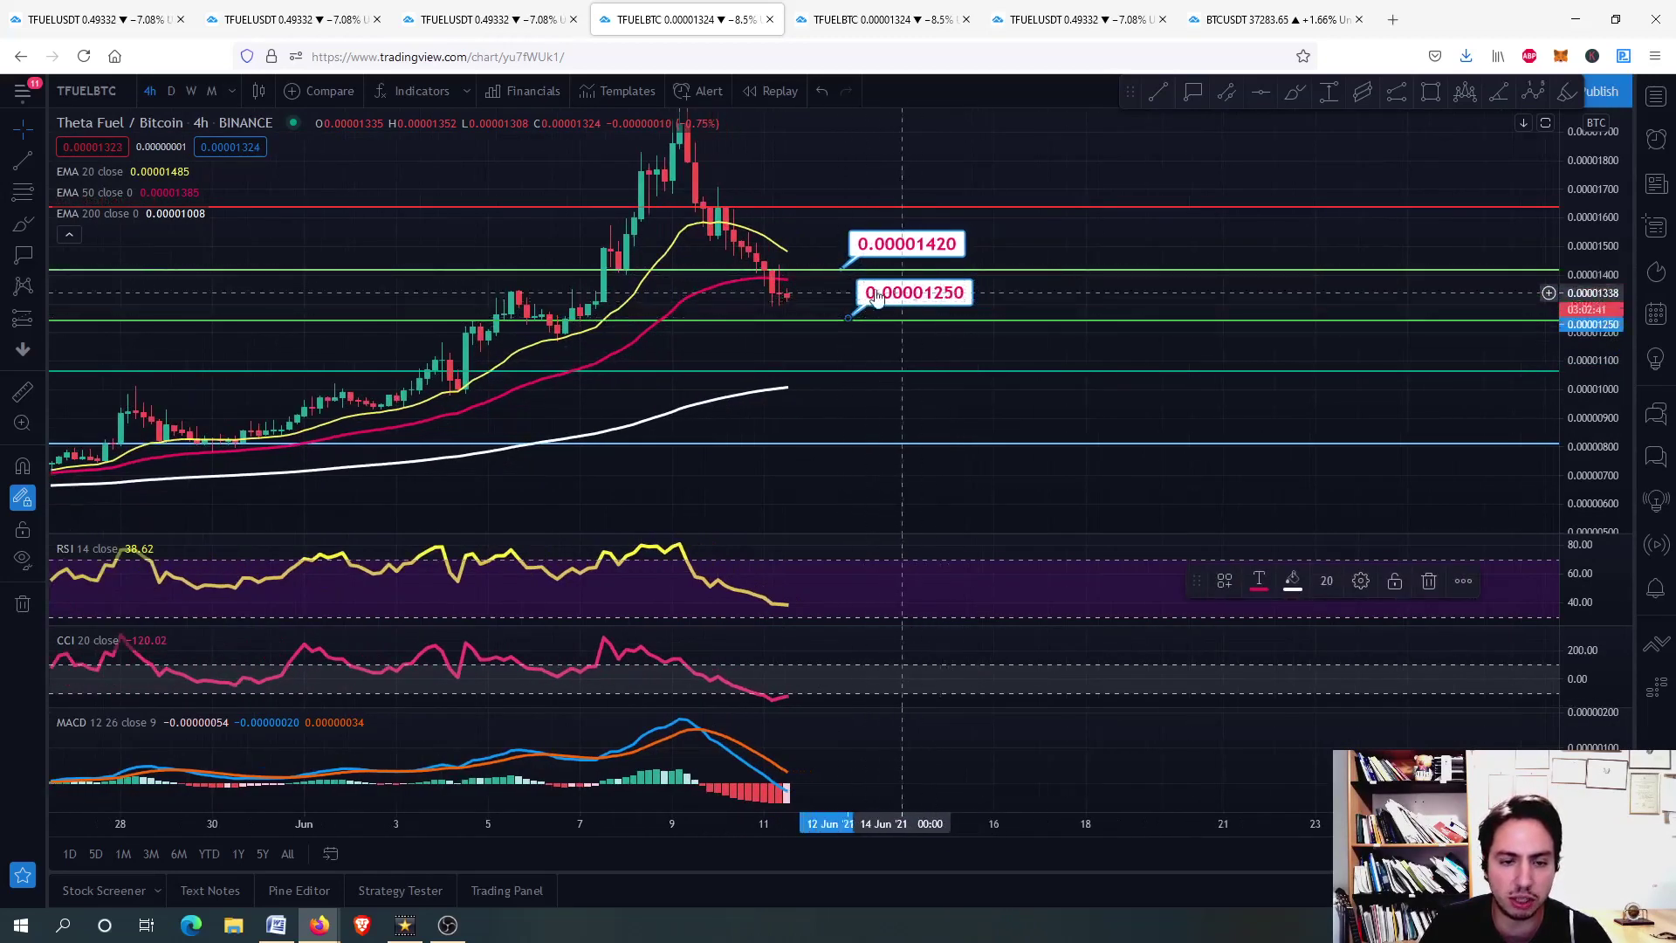
pyautogui.scroll(-5, 838, 329)
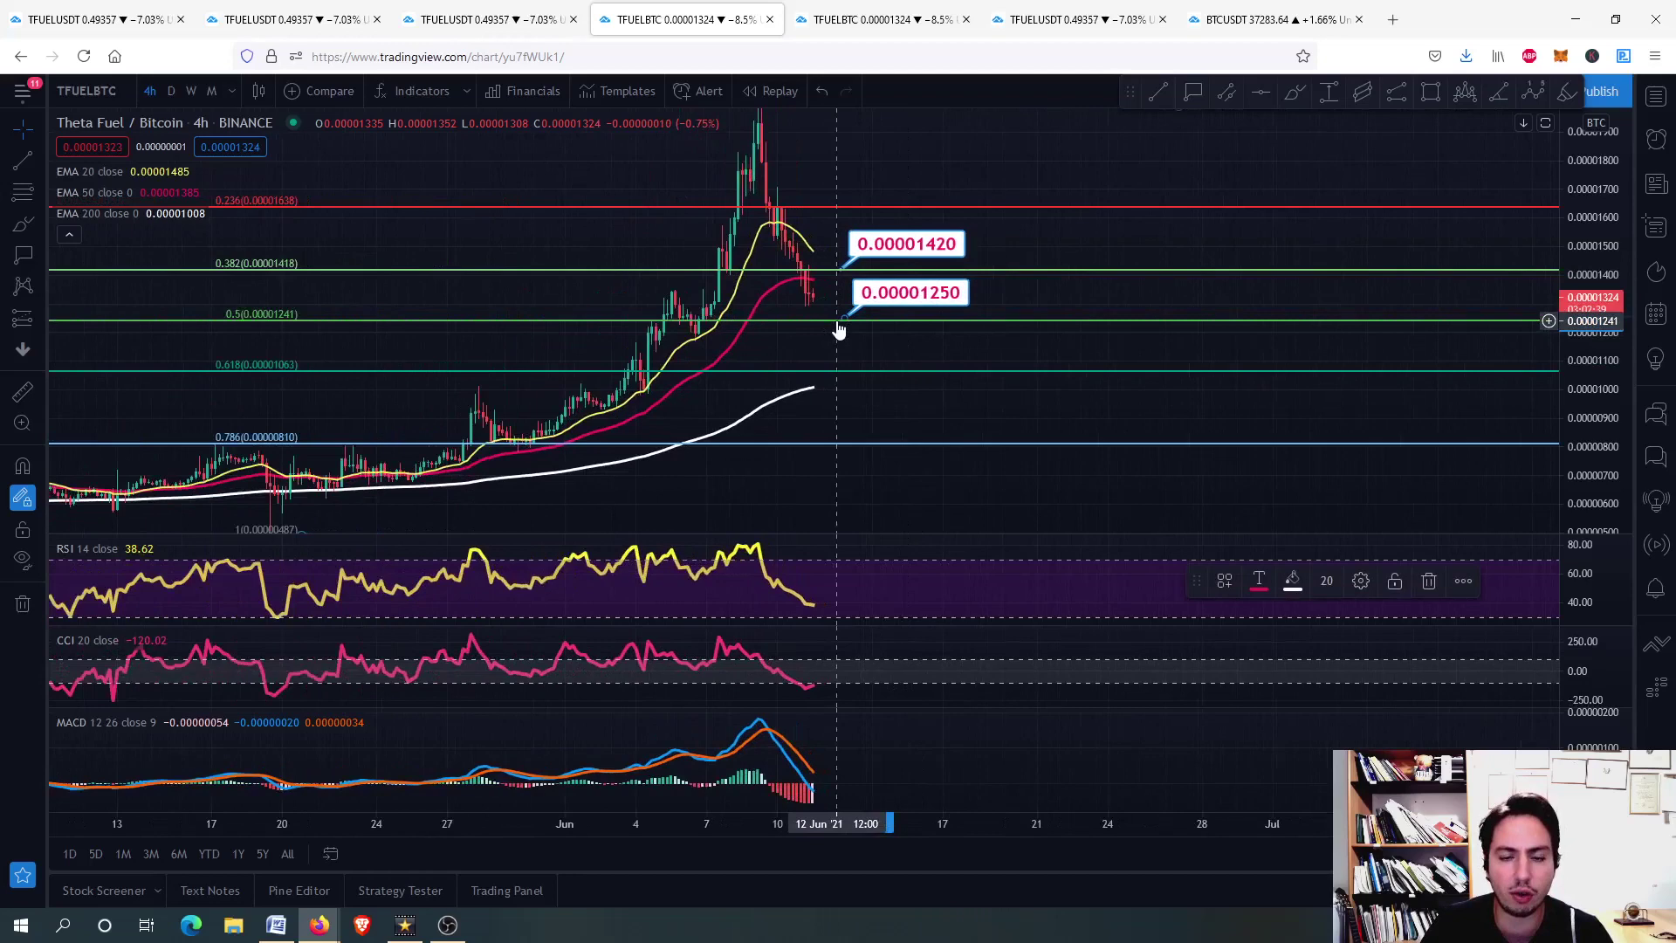
pyautogui.scroll(3, 838, 329)
pyautogui.scroll(3, 750, 214)
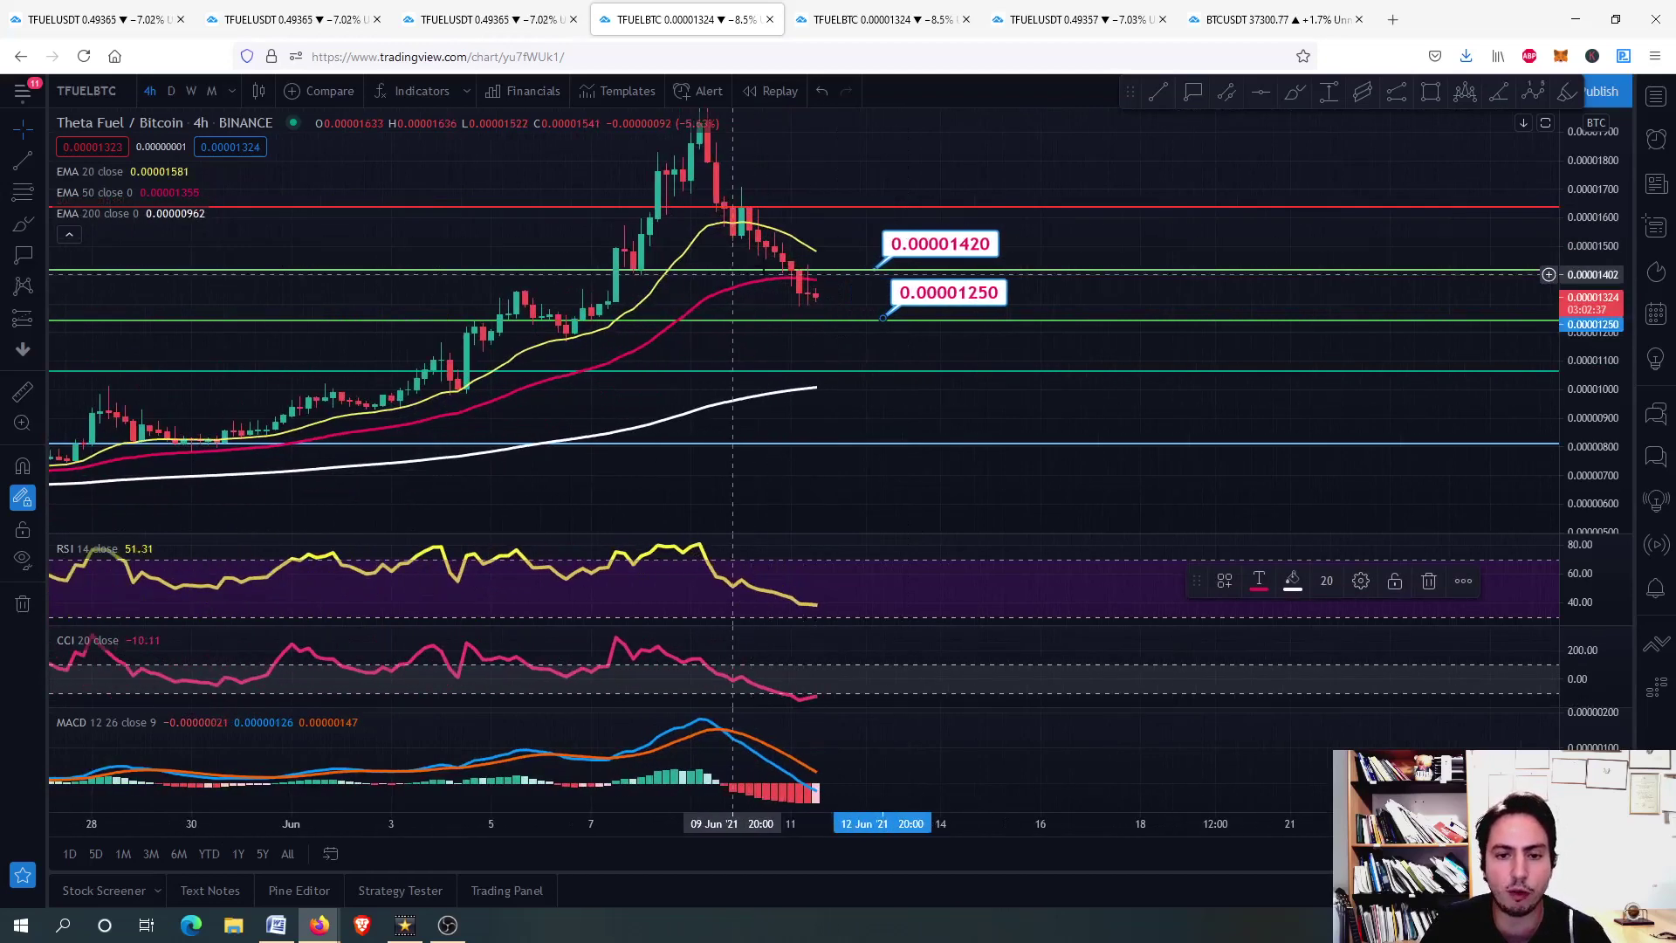
pyautogui.scroll(1, 818, 343)
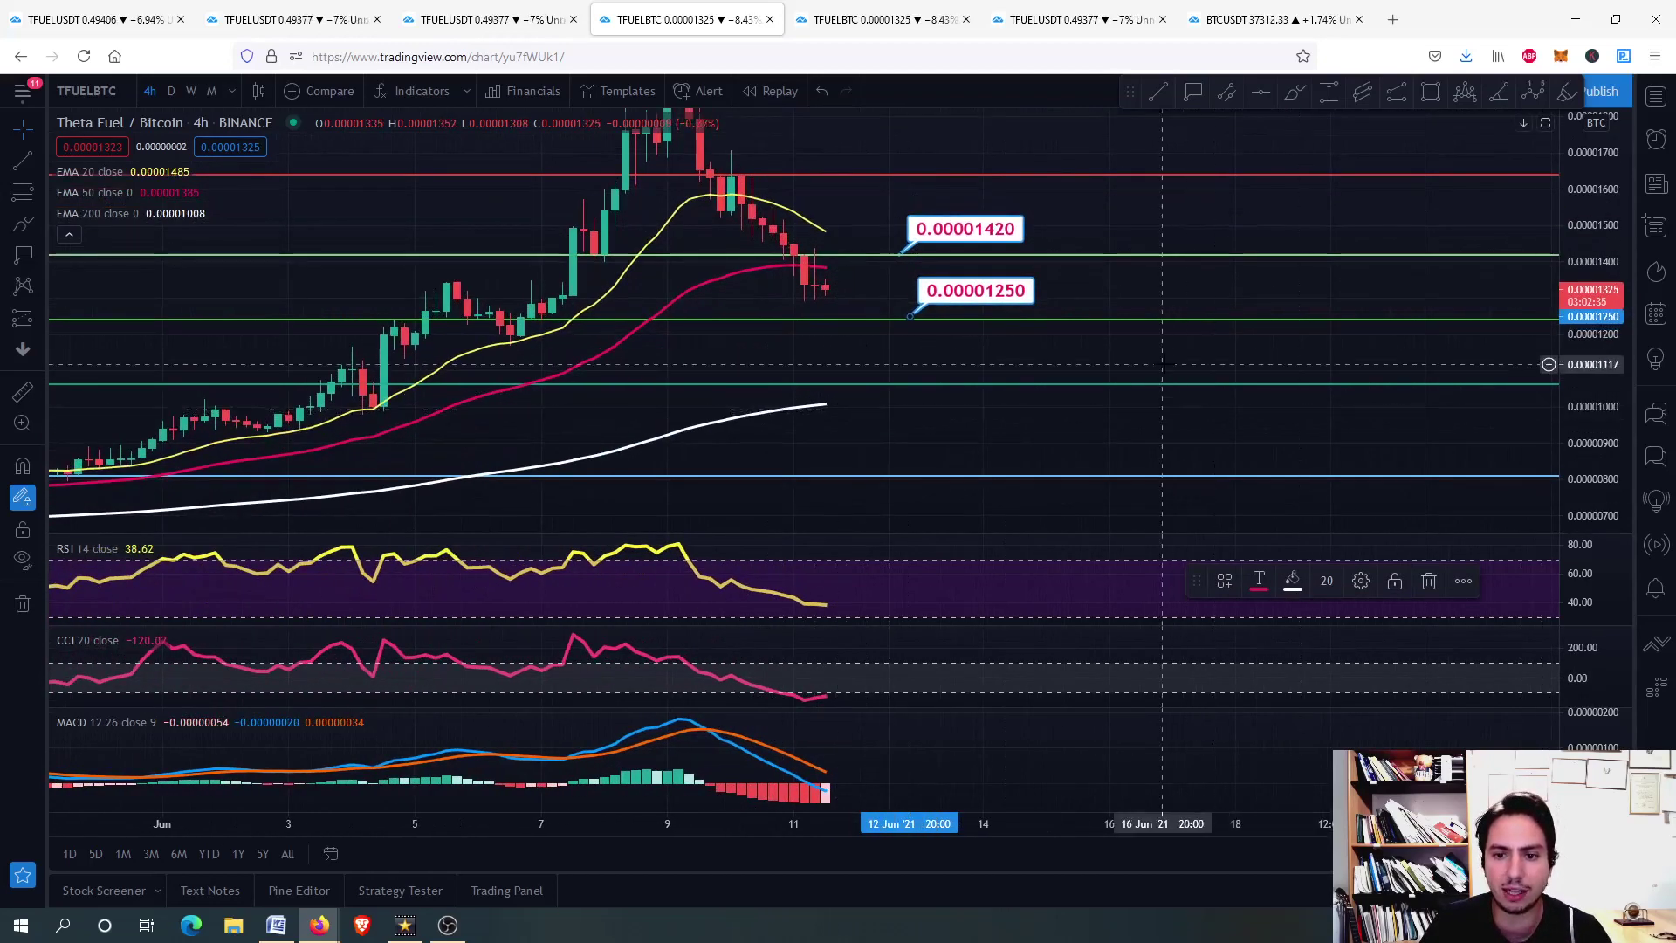
pyautogui.doubleClick(818, 343)
pyautogui.scroll(1, 819, 343)
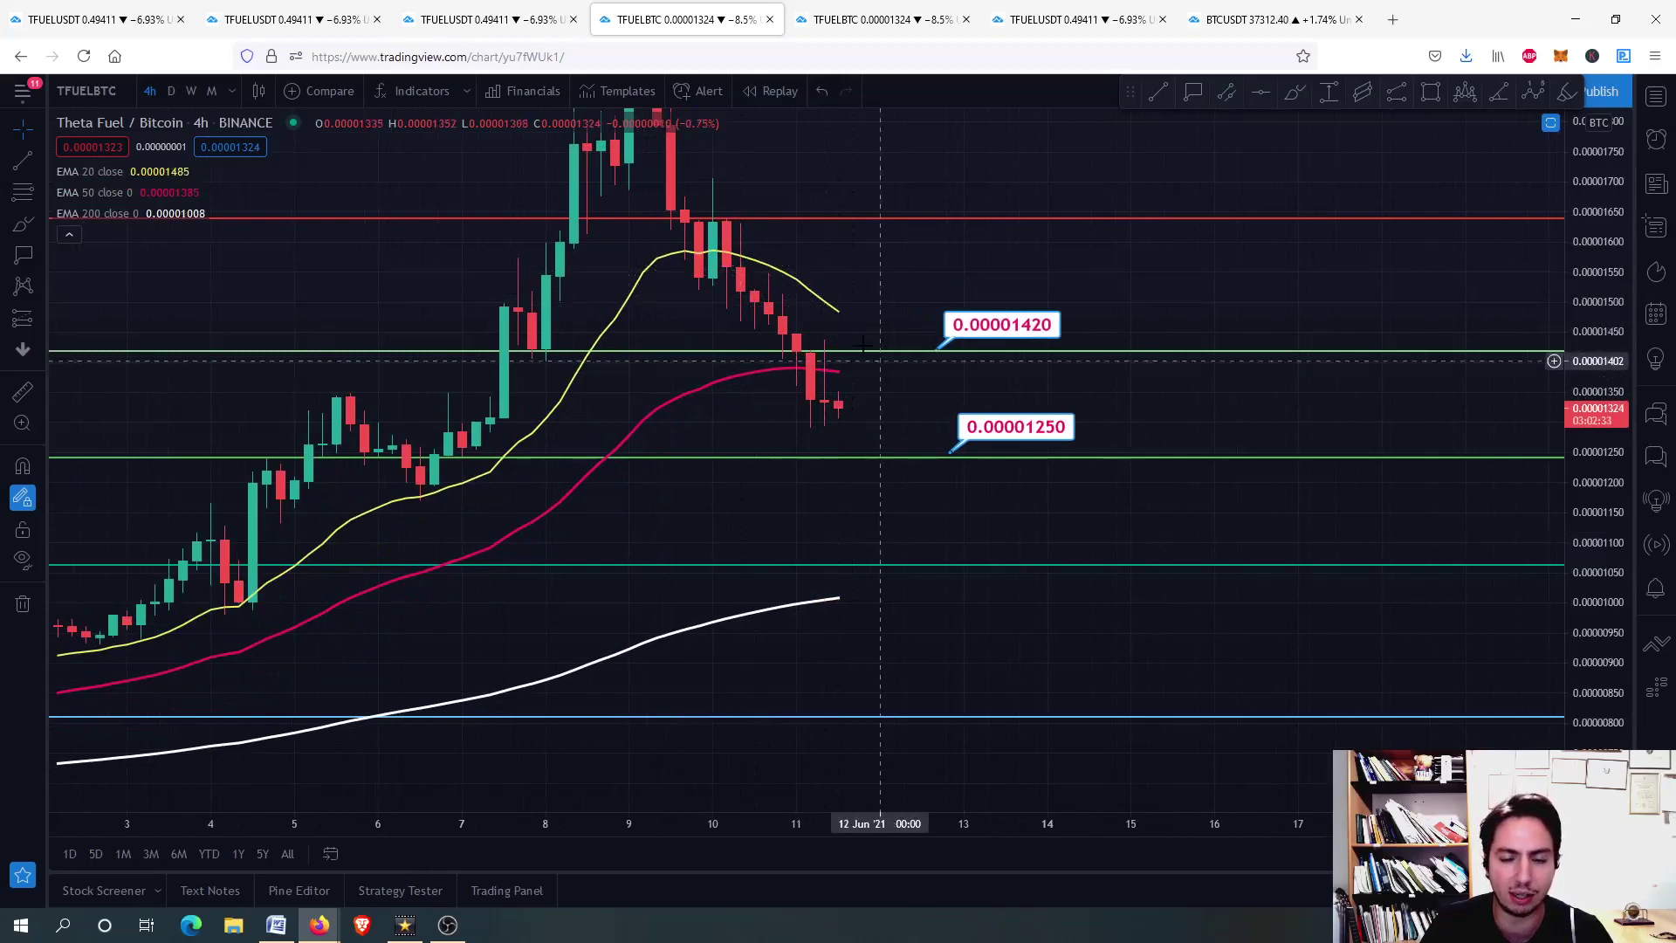
pyautogui.doubleClick(889, 385)
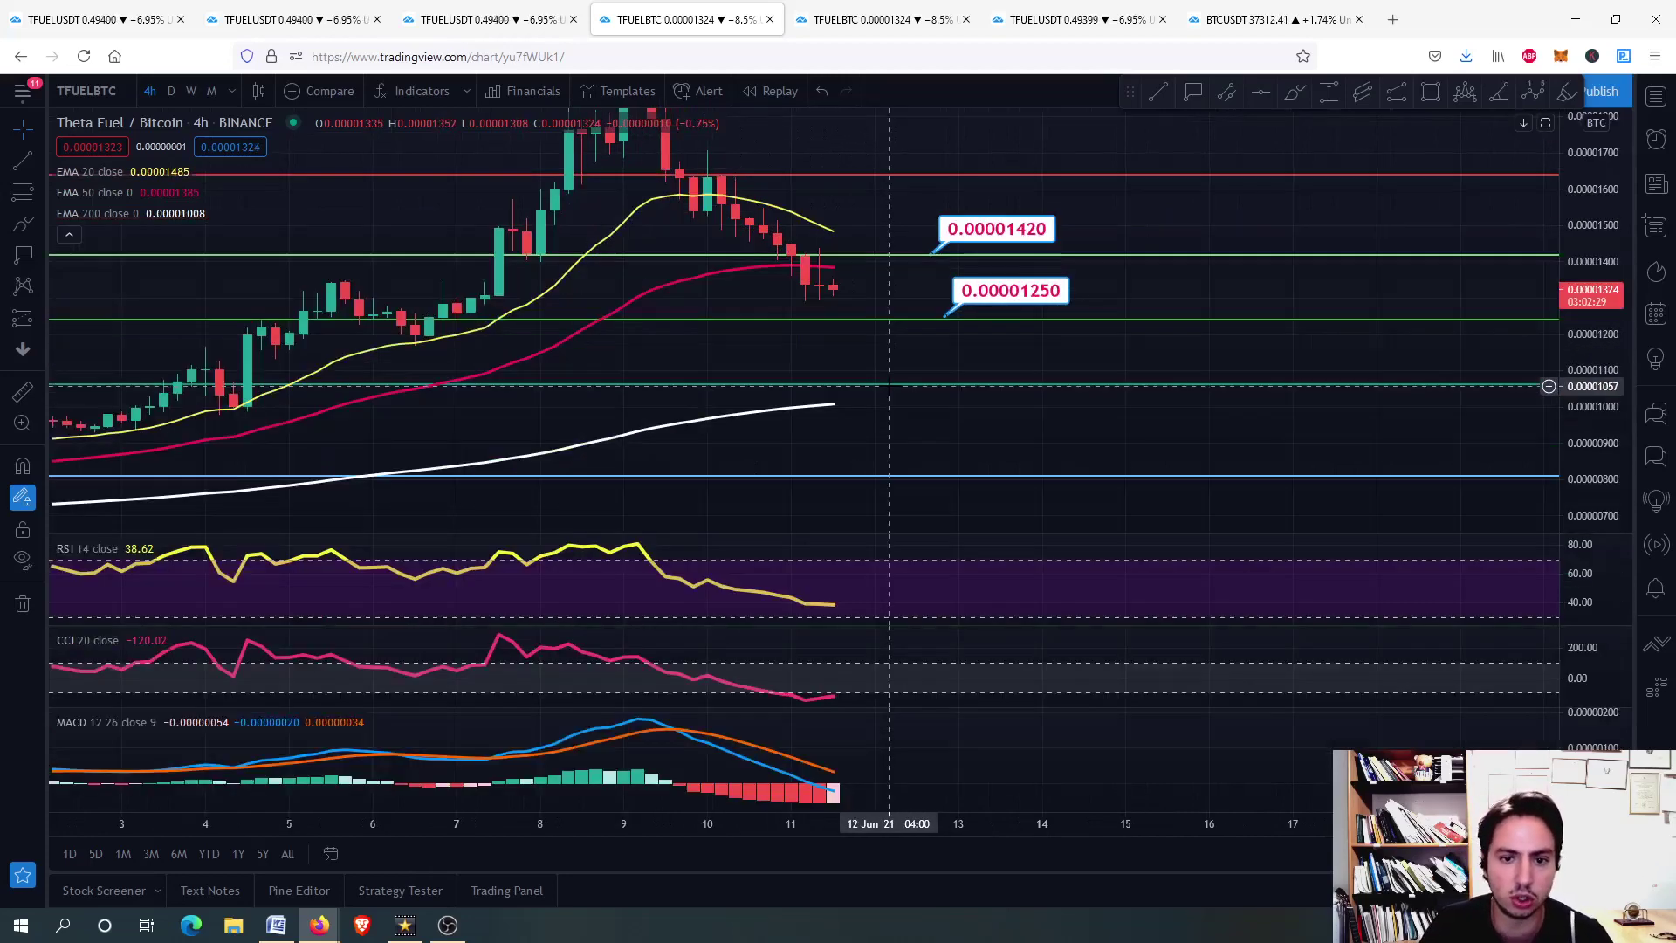
pyautogui.scroll(-4, 889, 385)
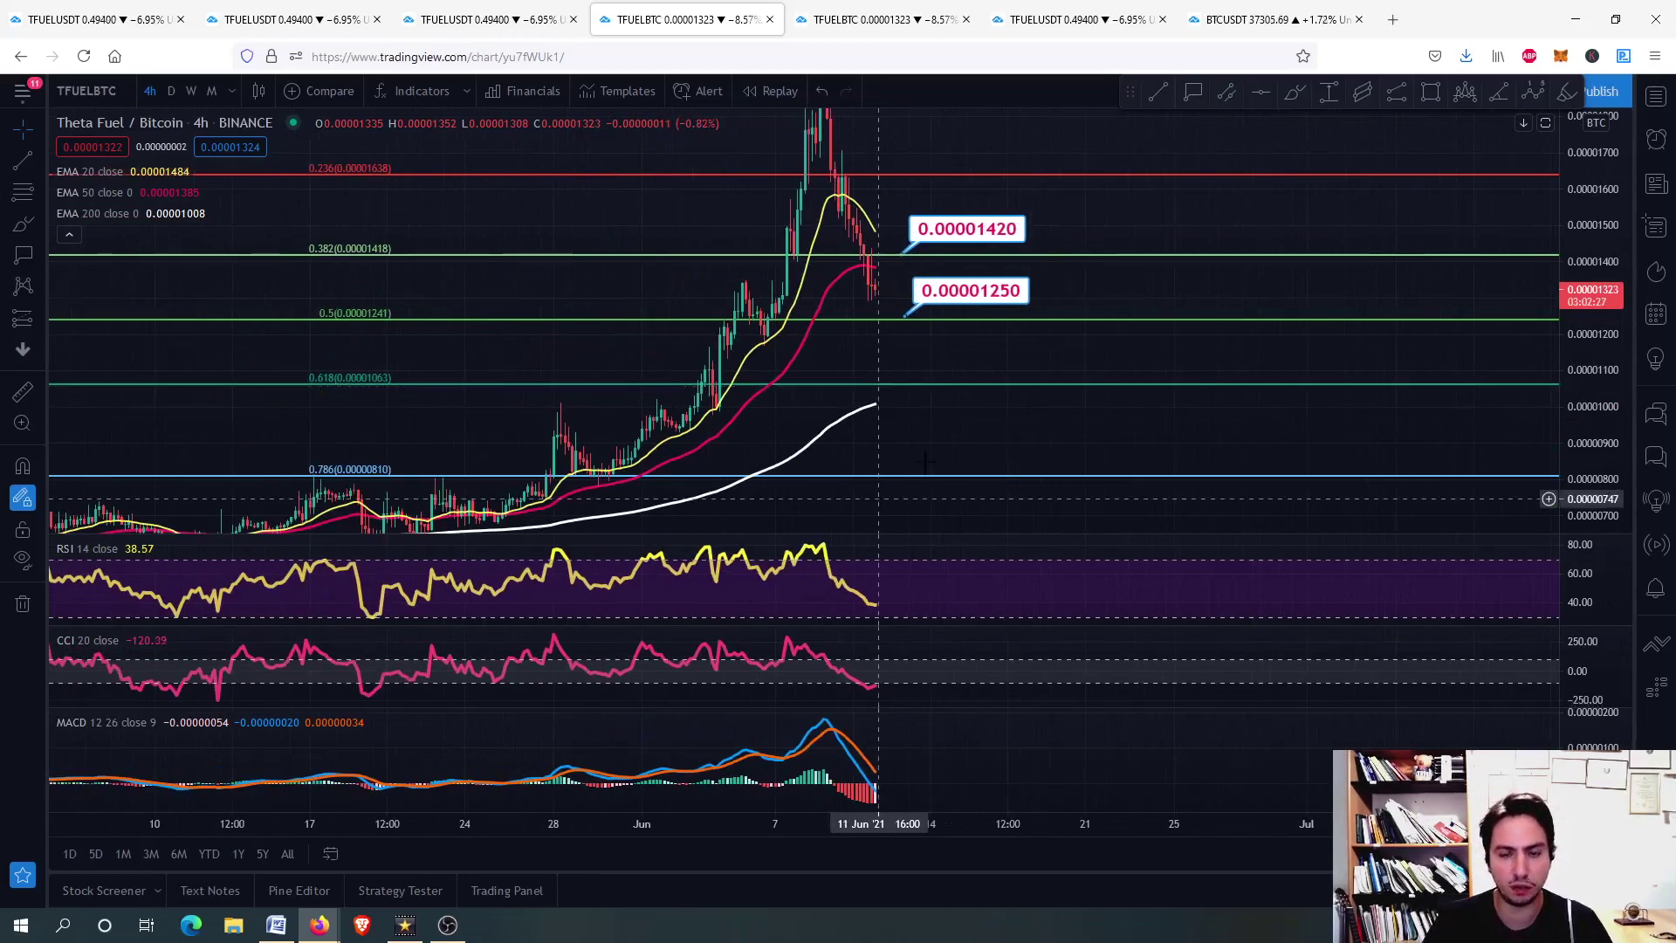
pyautogui.moveTo(947, 453); pyautogui.dragTo(924, 517)
pyautogui.scroll(2, 924, 517)
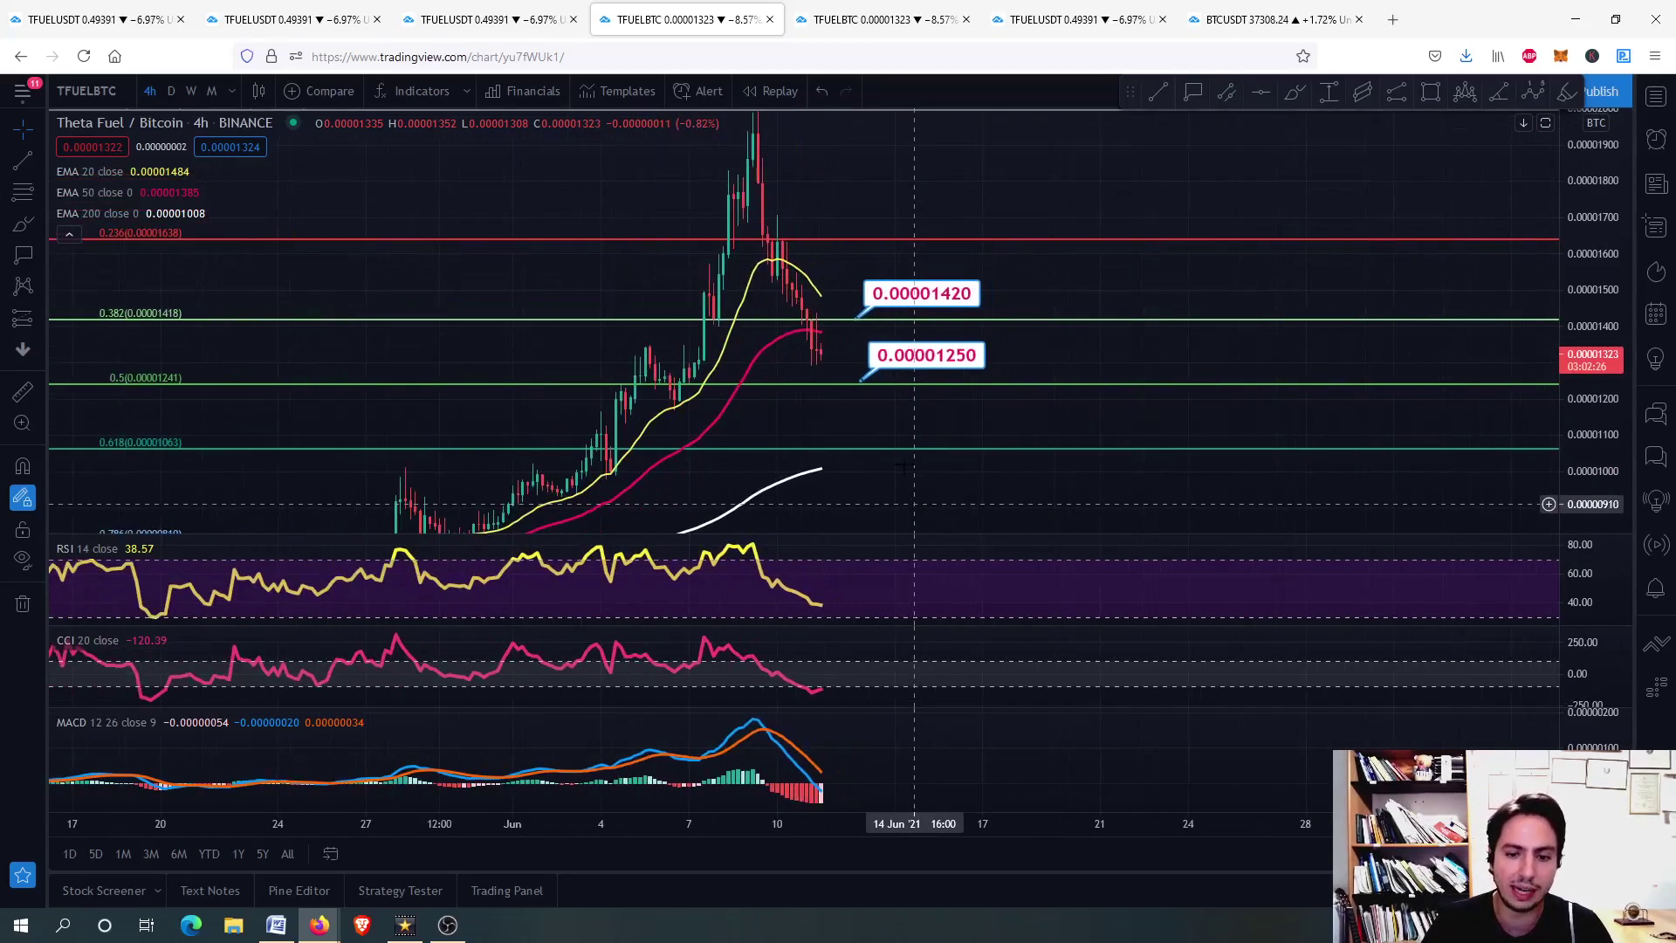
# - Switch to the daily Theta Fuel/Bitcoin chart and maximize, then restore, the RSI pane
pyautogui.click(794, 12)
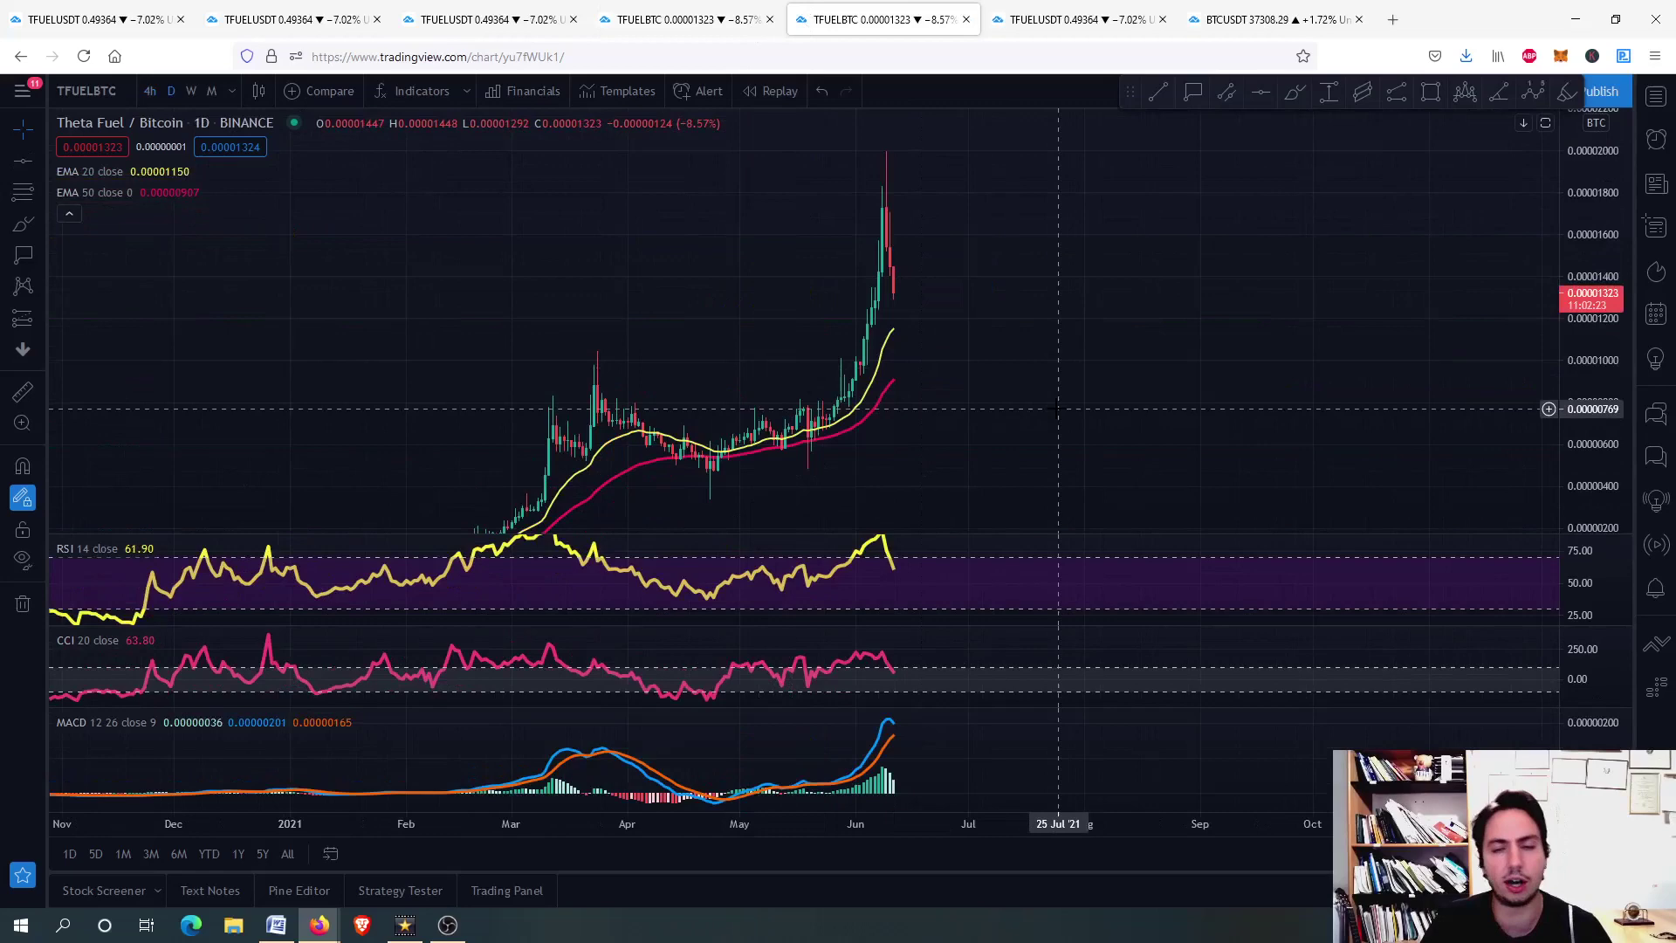
pyautogui.doubleClick(979, 591)
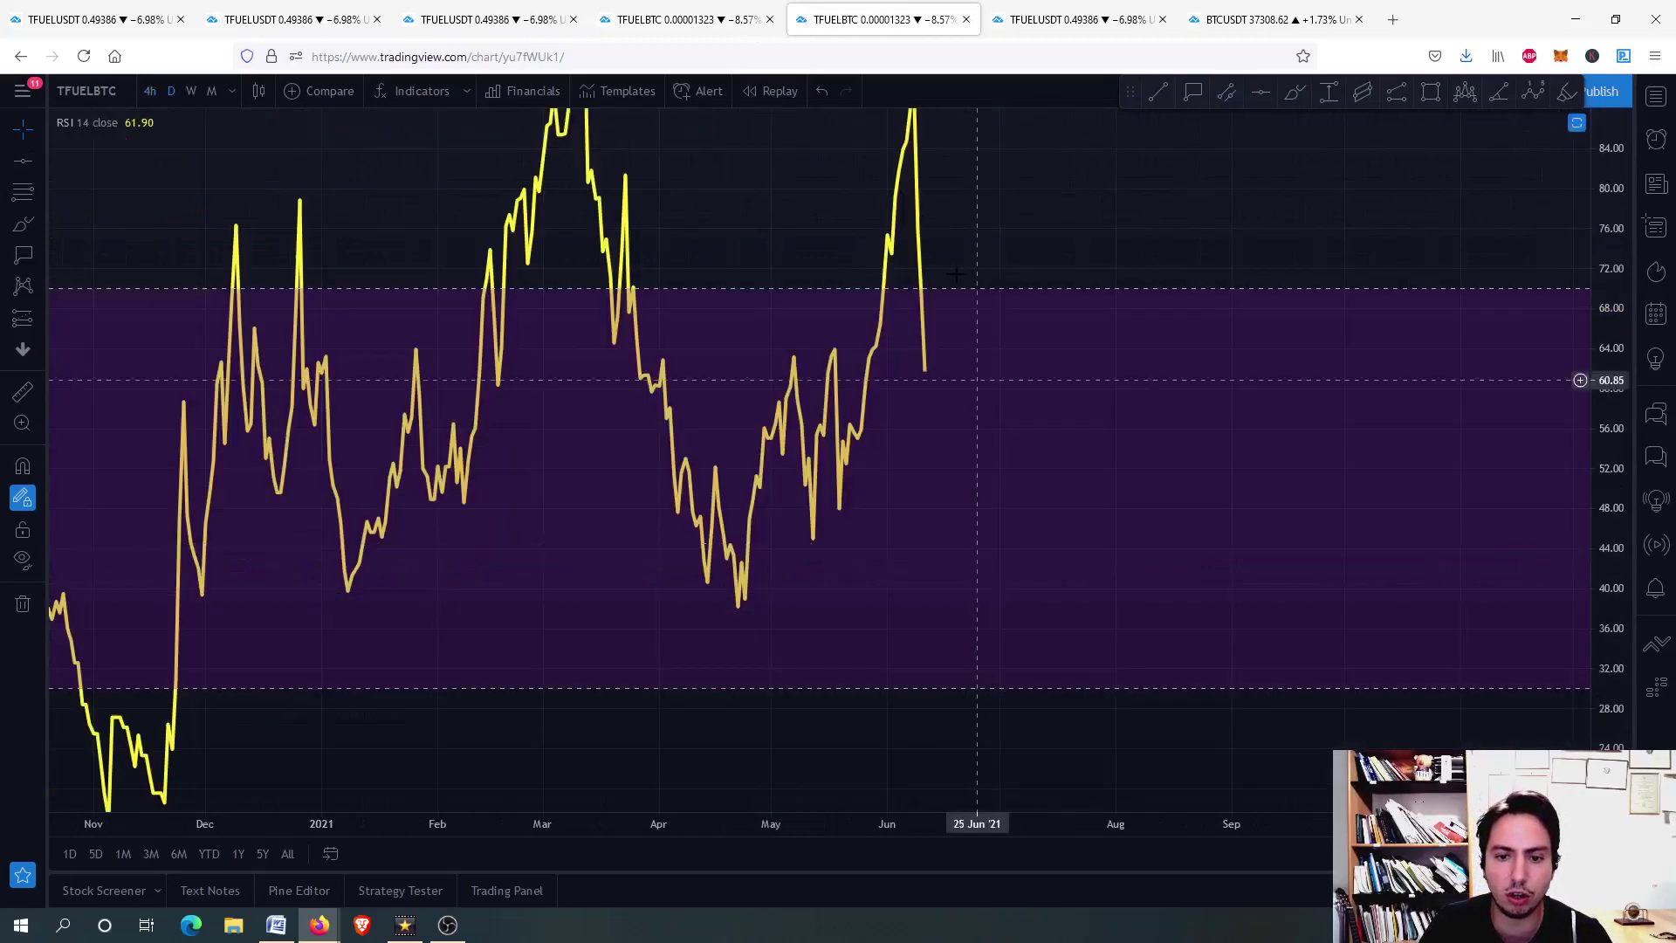
pyautogui.scroll(3, 1019, 180)
pyautogui.scroll(-3, 1019, 181)
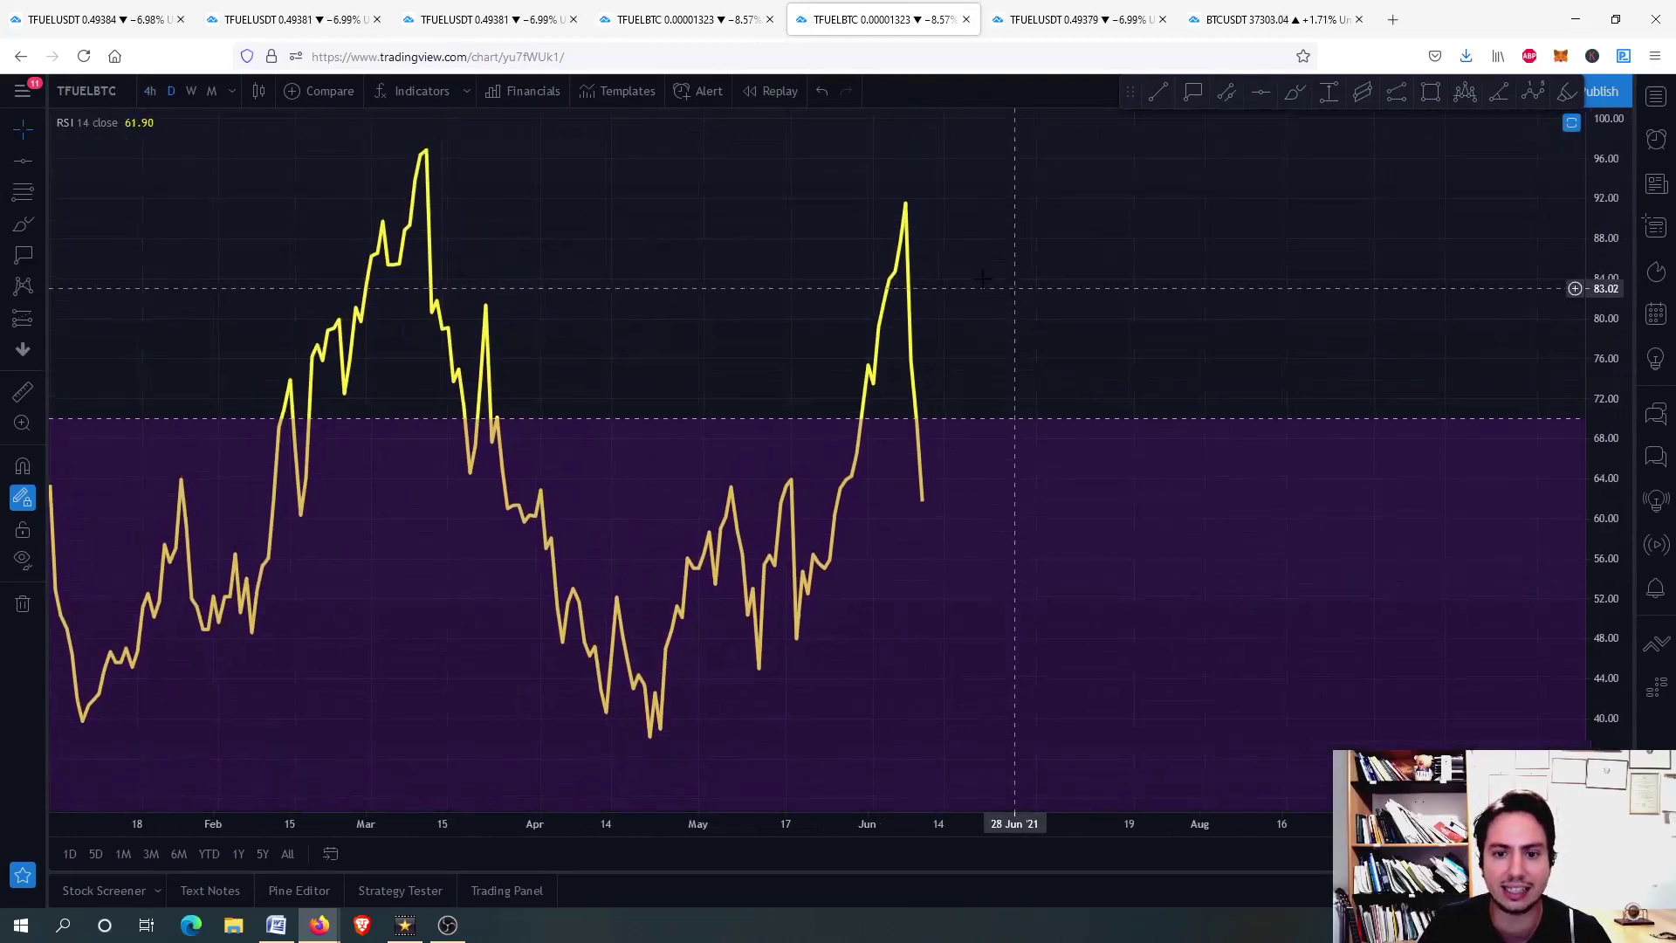
pyautogui.doubleClick(1039, 299)
pyautogui.scroll(5, 903, 433)
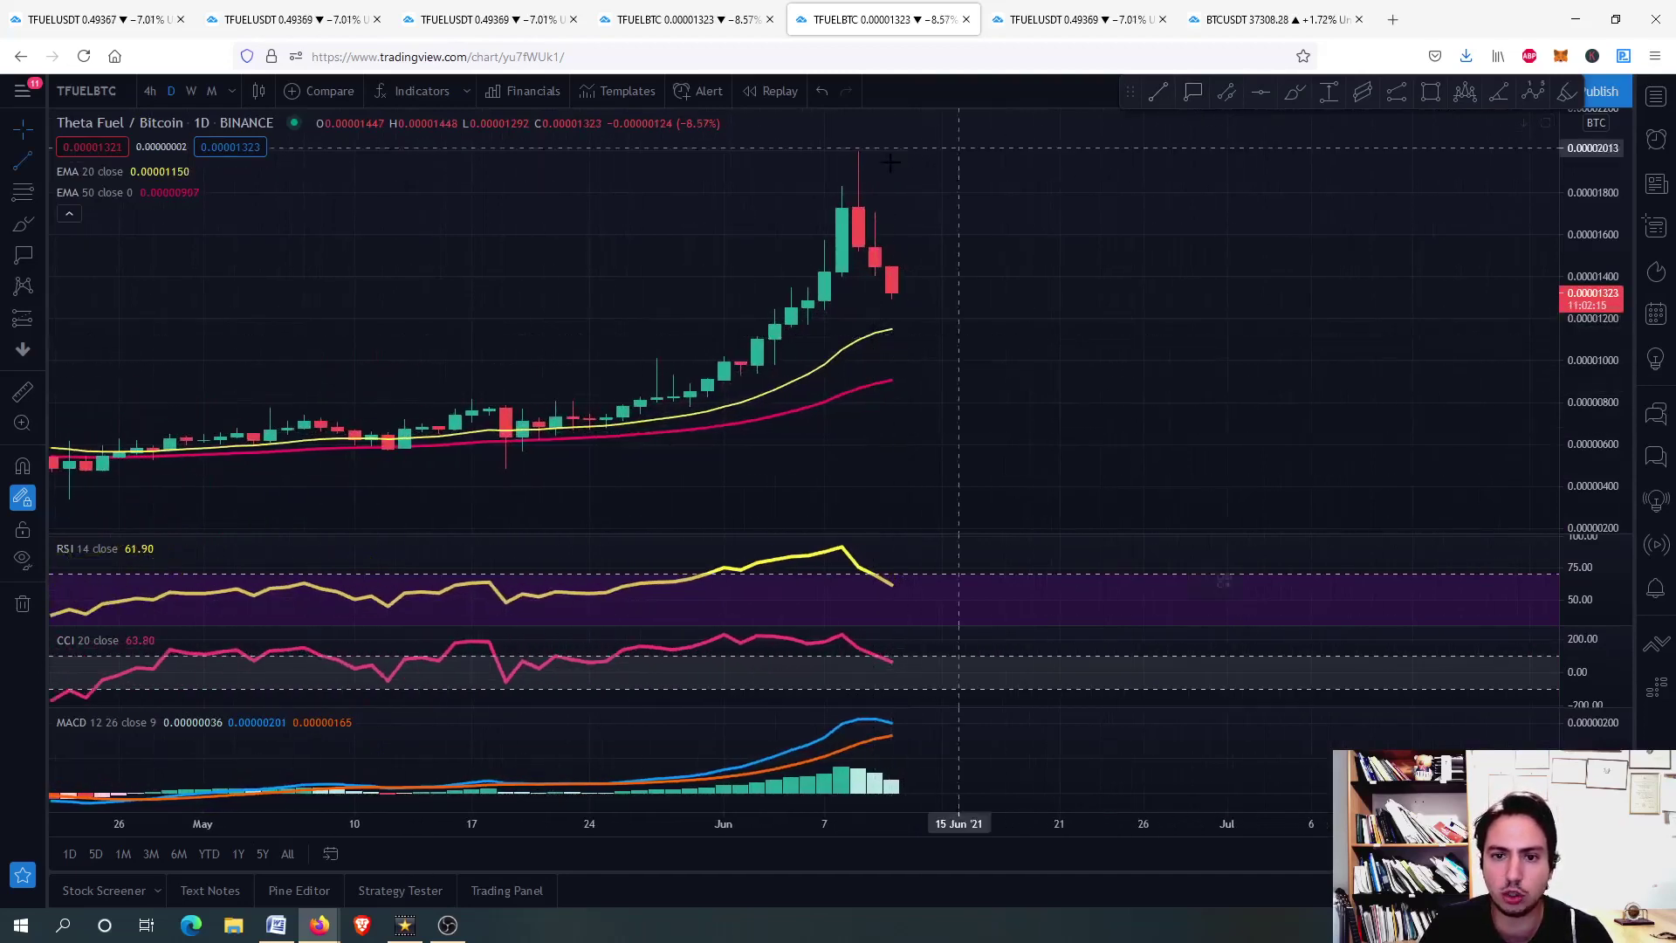
# - Draw a line from the 09 Jun candle's high to its low, then delete it
pyautogui.click(859, 150)
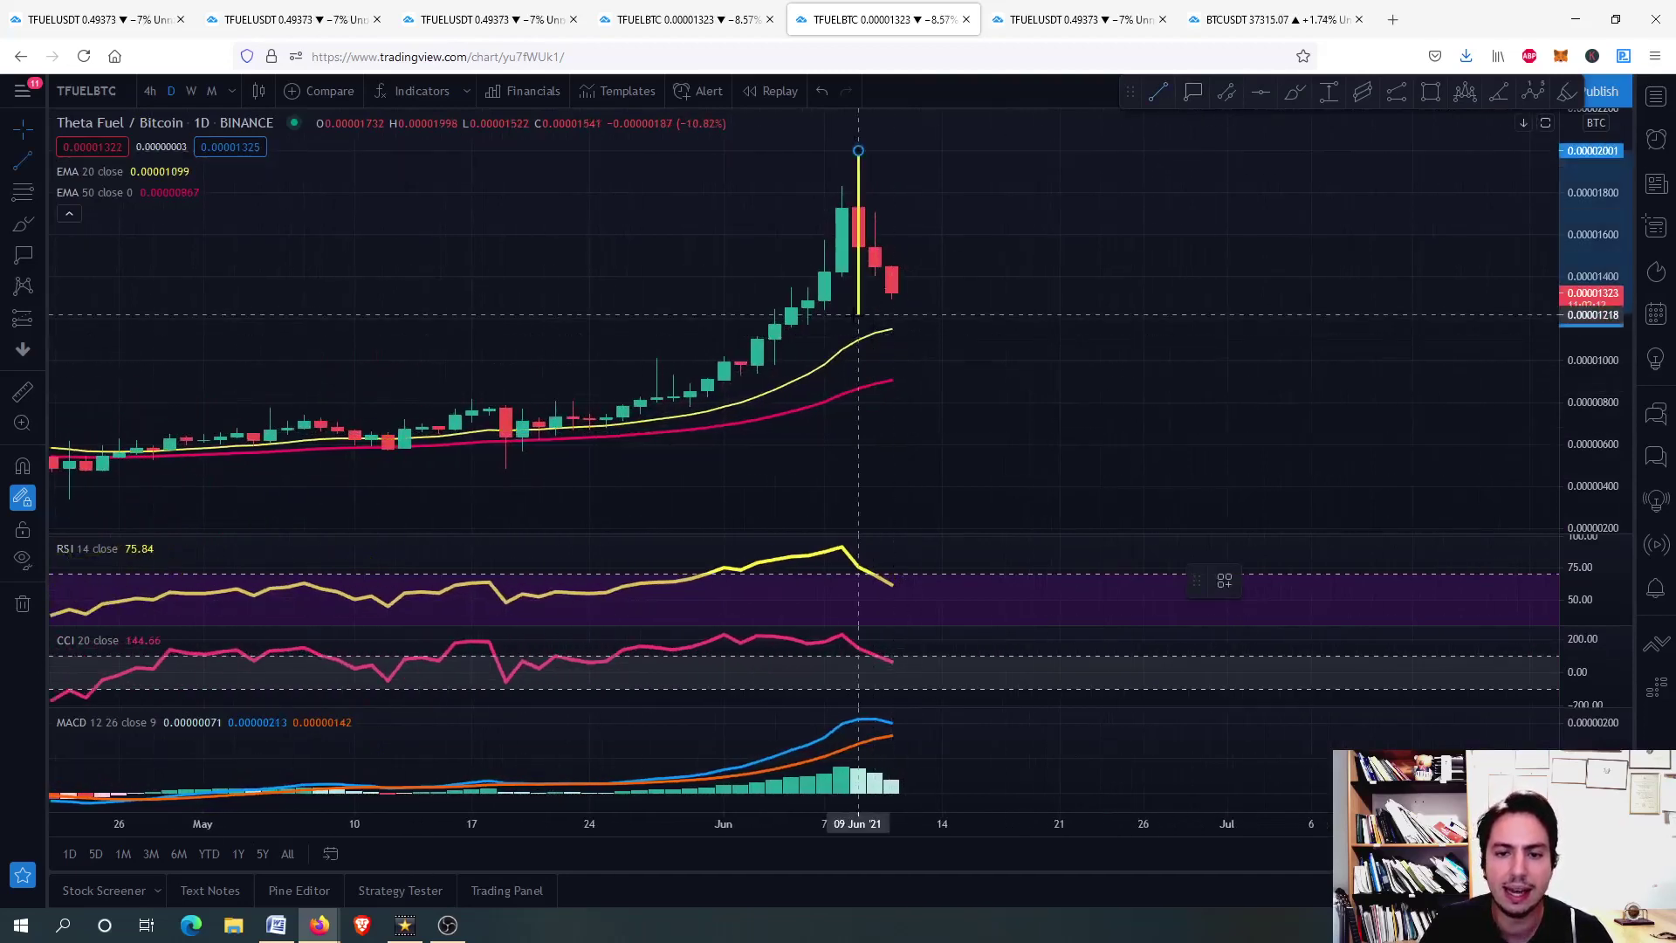
pyautogui.click(858, 336)
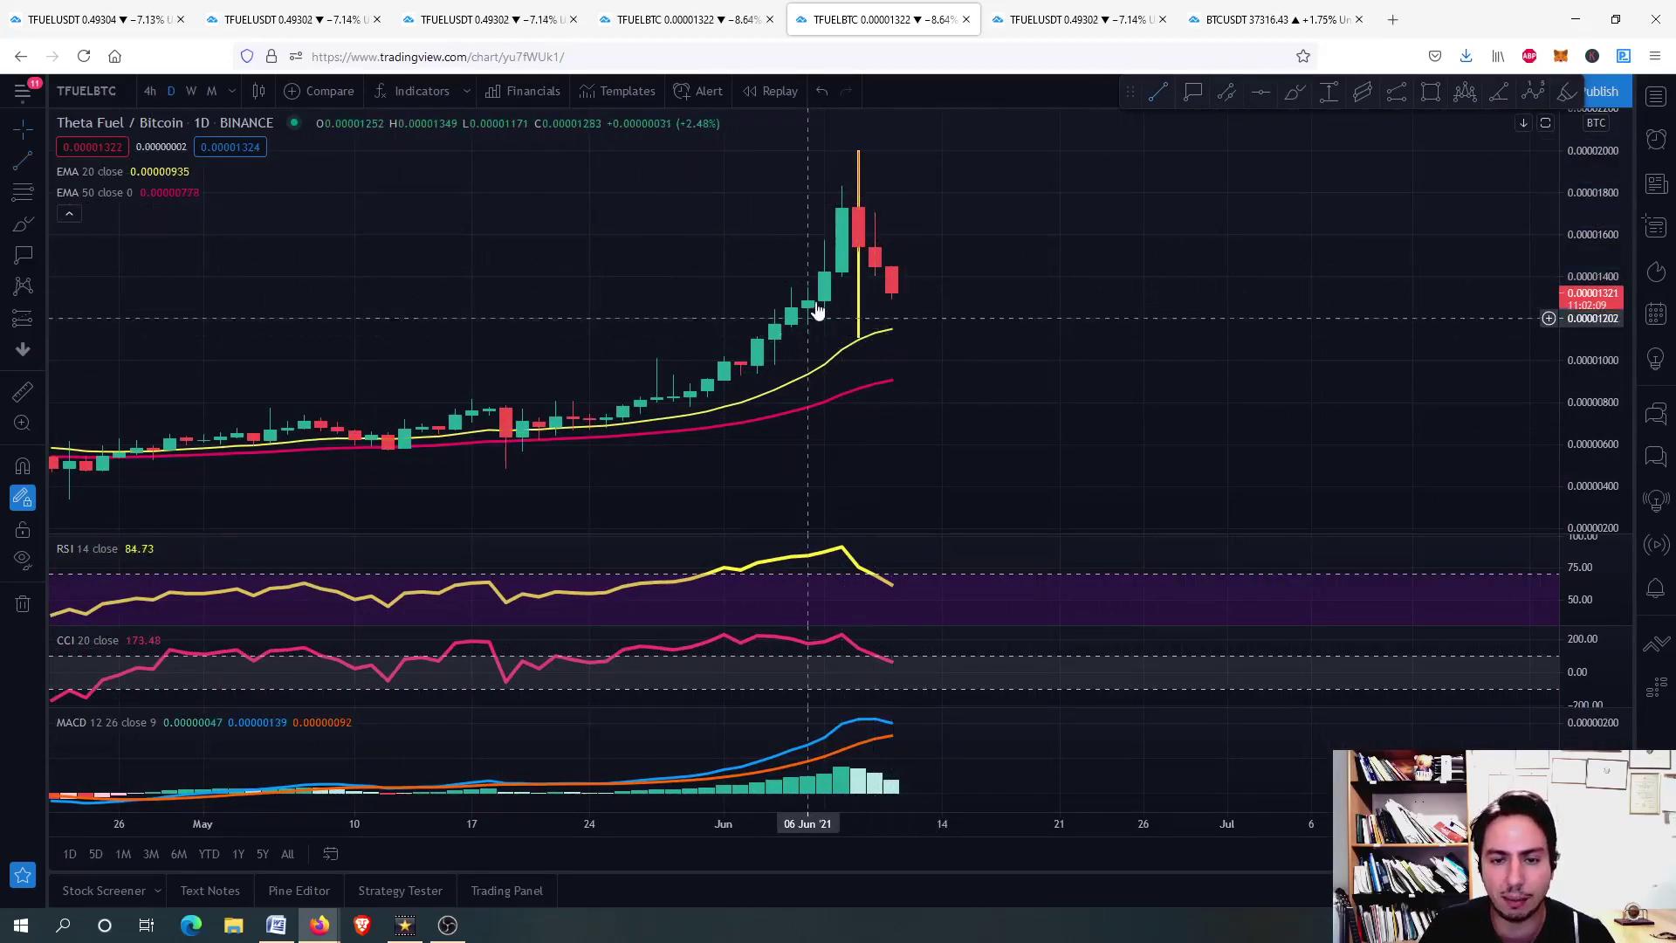
pyautogui.scroll(2, 833, 310)
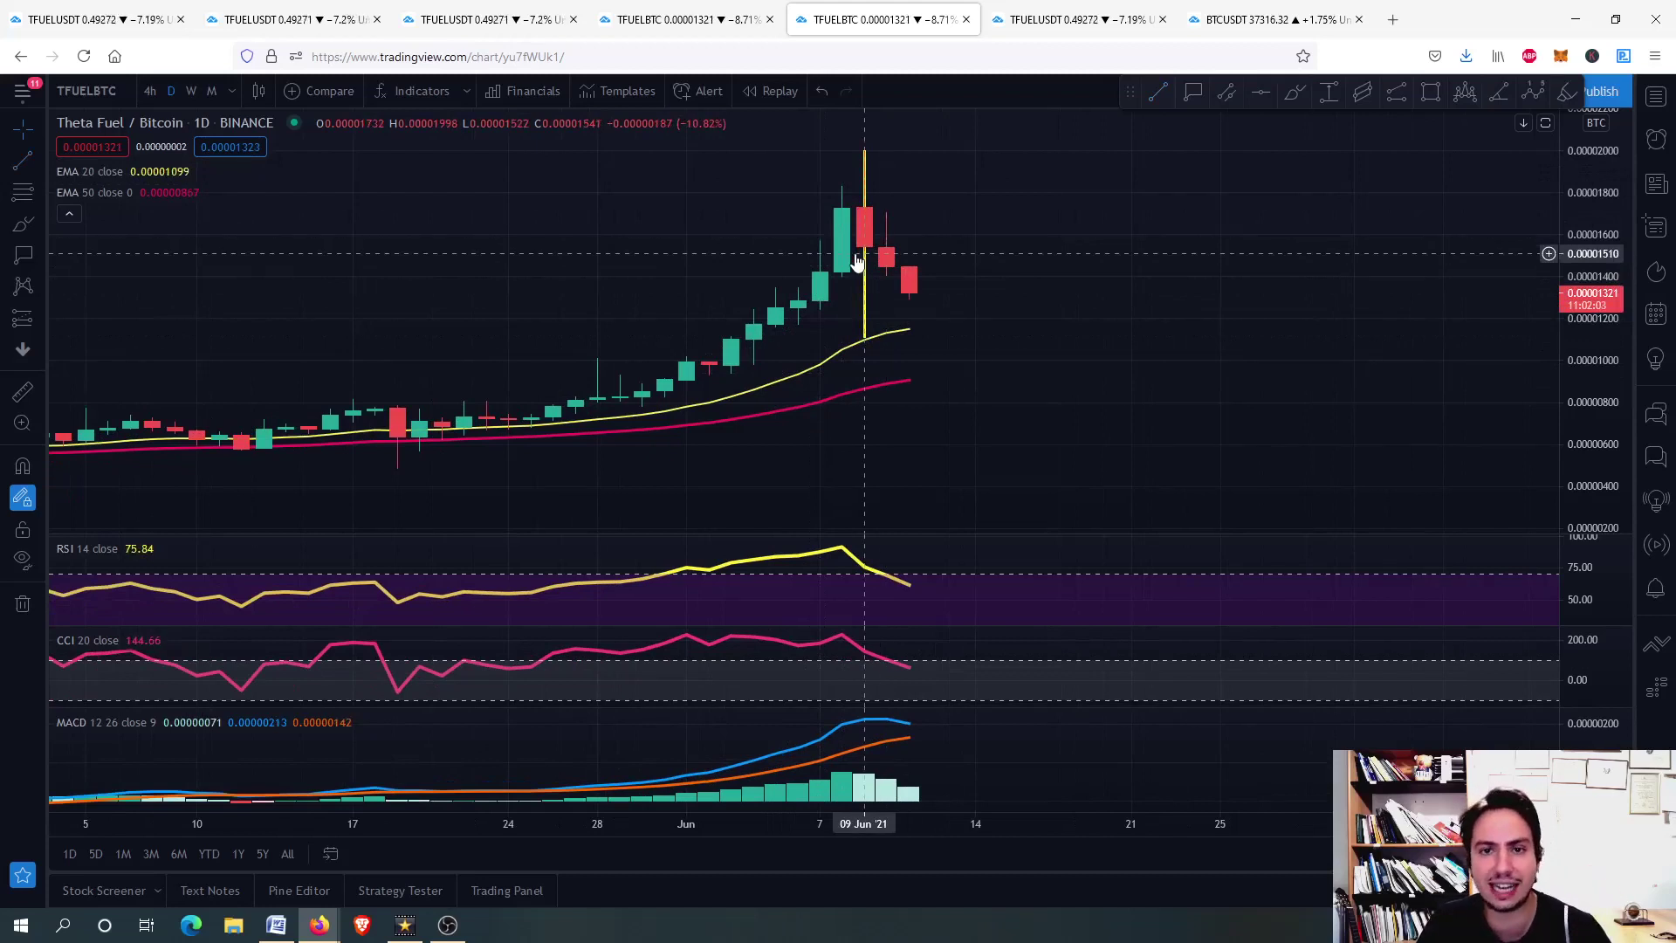
pyautogui.click(868, 298)
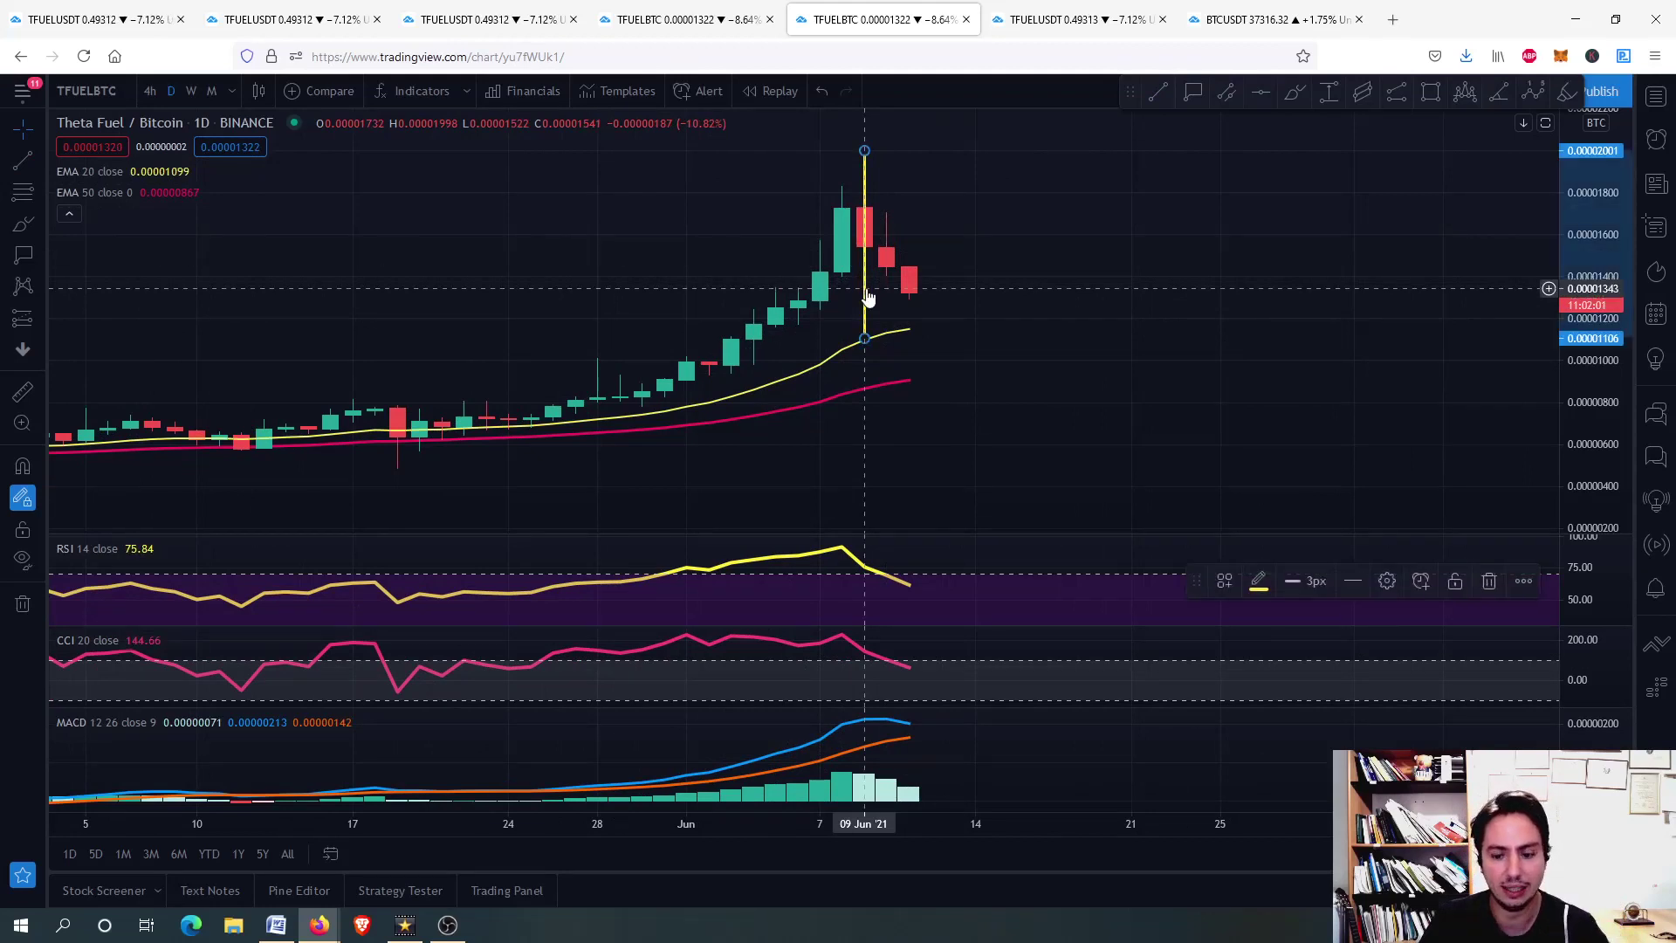
pyautogui.press('Delete')
pyautogui.scroll(-3, 953, 280)
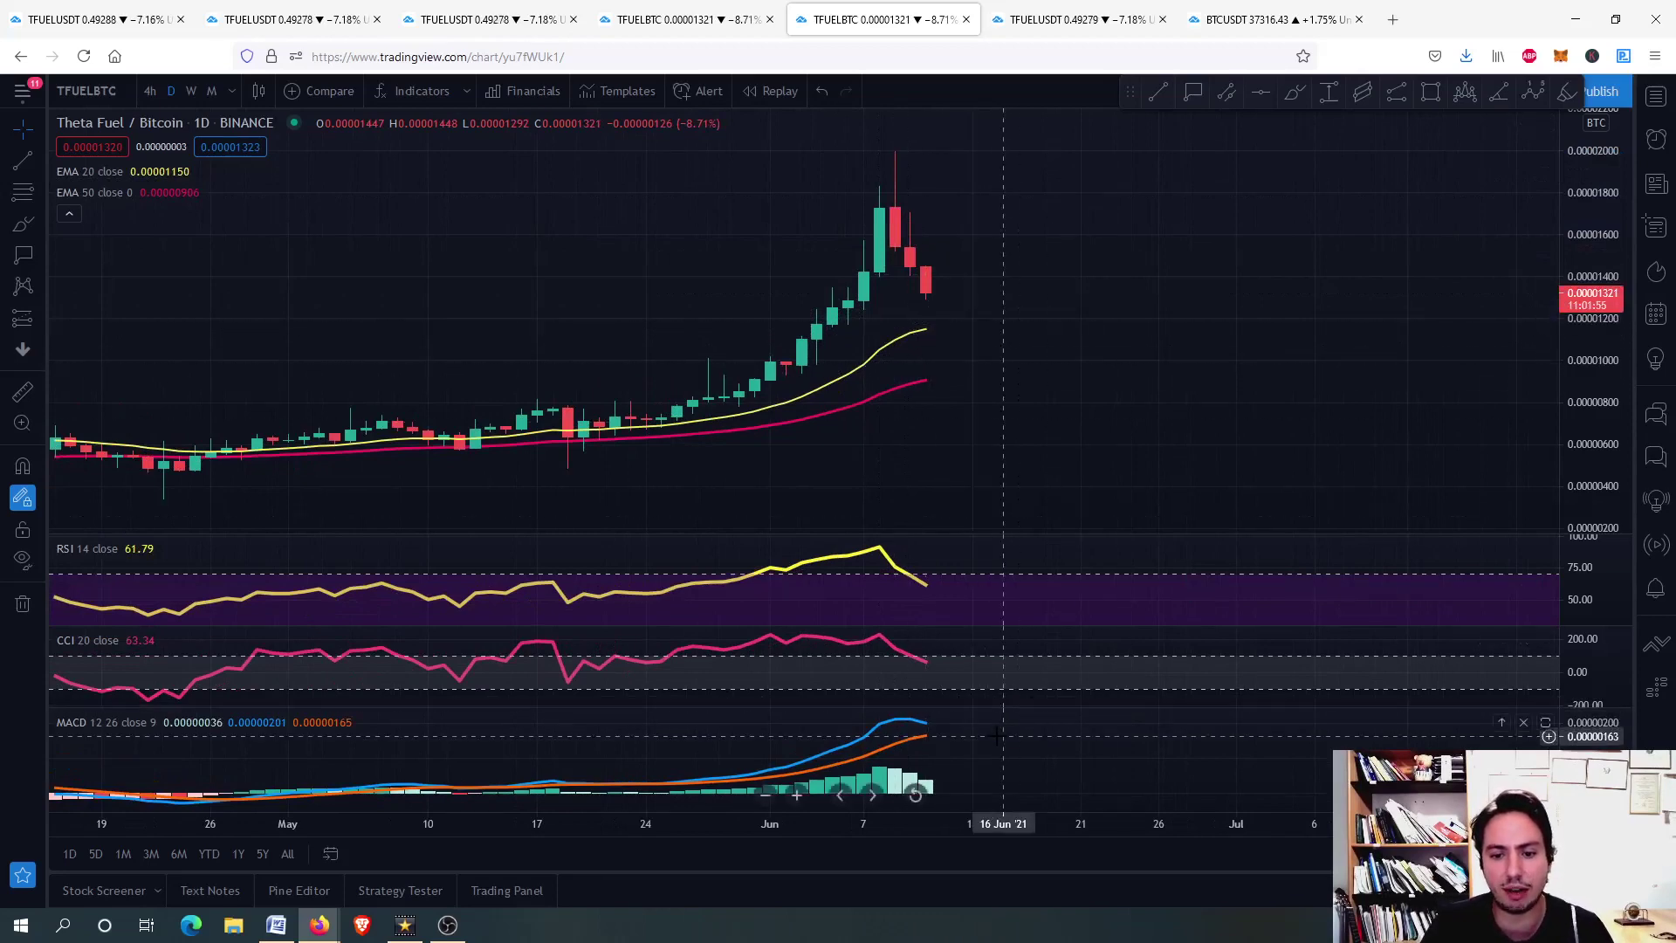
# - Review the MACD and RSI panes maximized, then move to the TFUEL/USDT 4h chart
pyautogui.doubleClick(995, 768)
pyautogui.scroll(3, 969, 270)
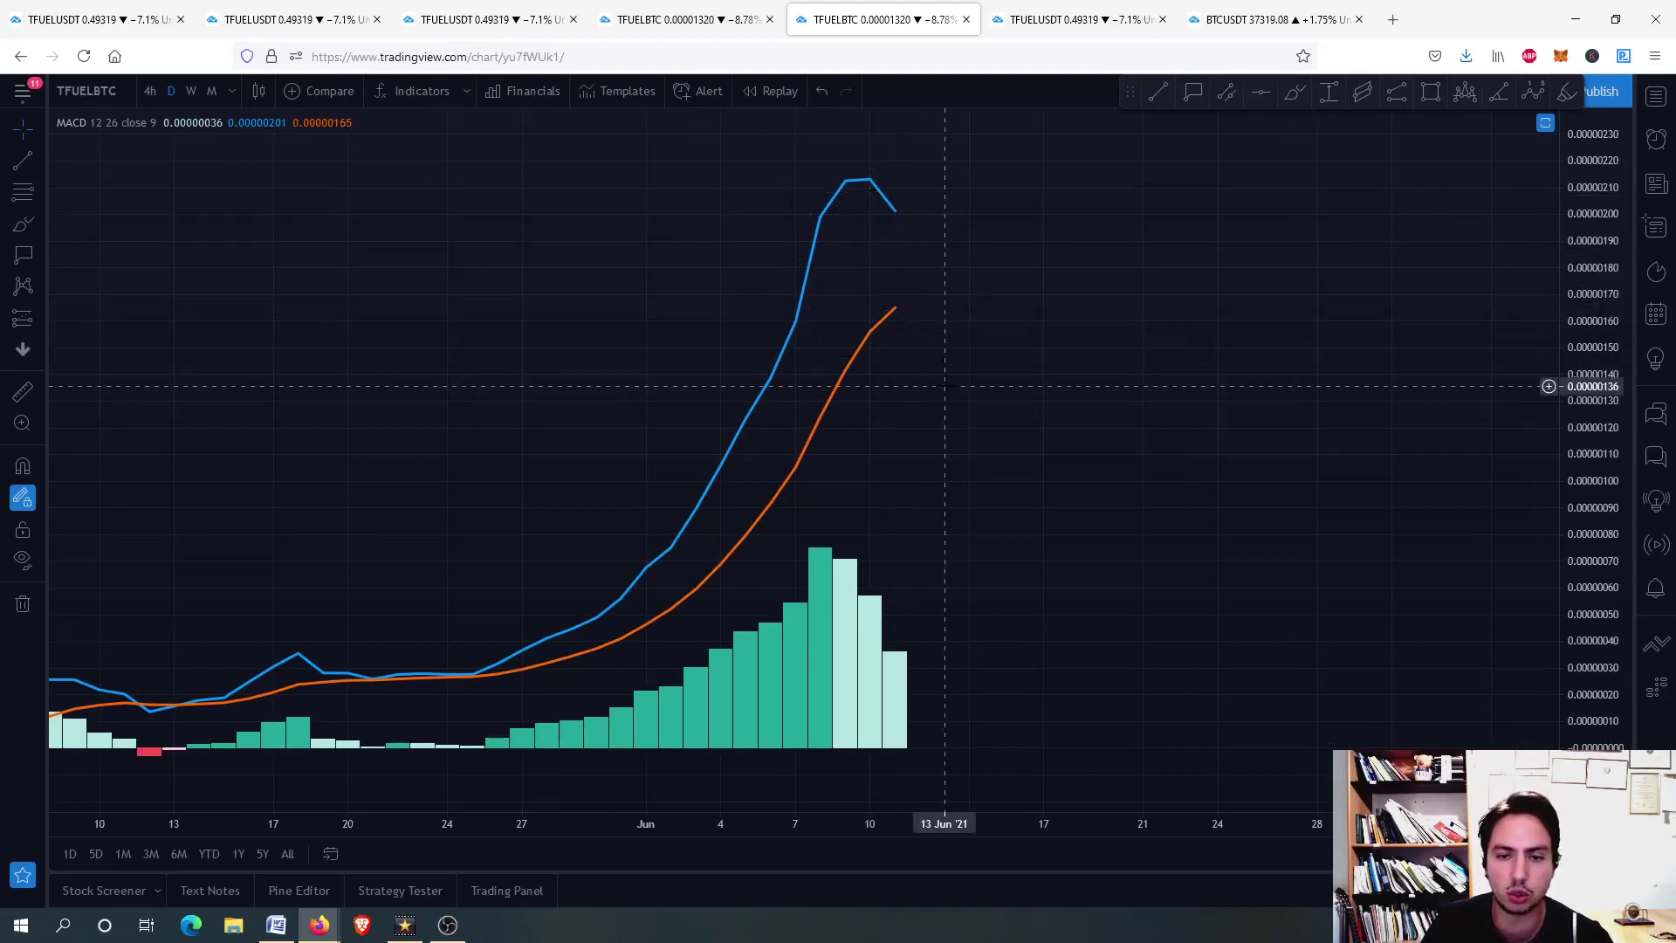
pyautogui.doubleClick(969, 284)
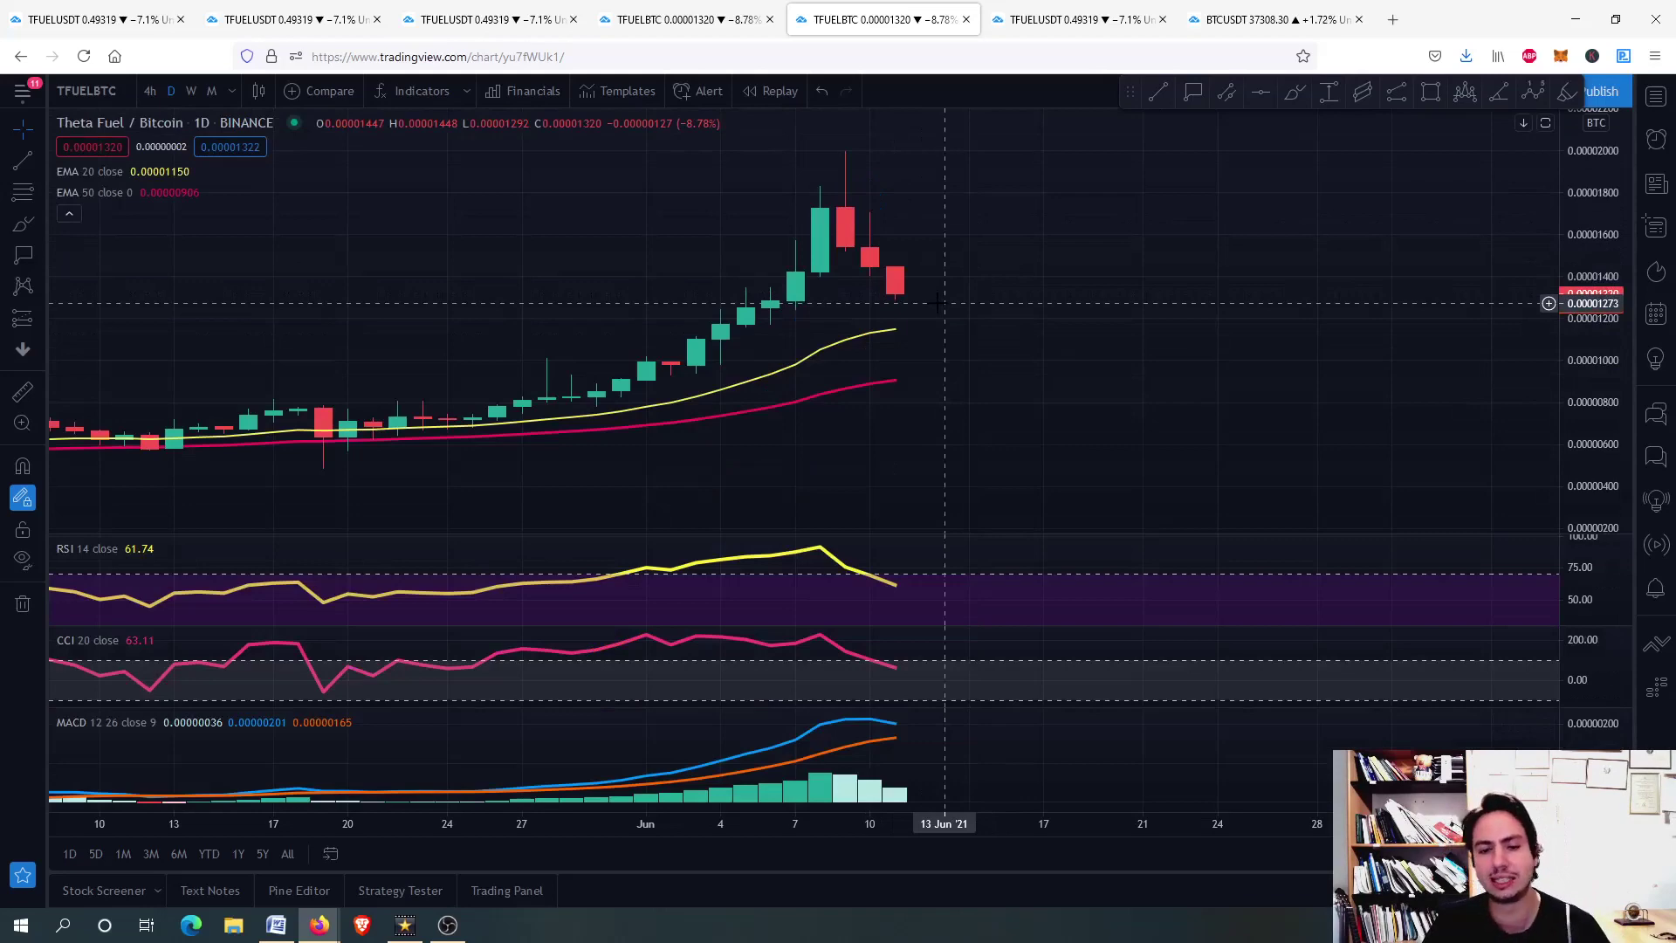
pyautogui.scroll(-8, 938, 303)
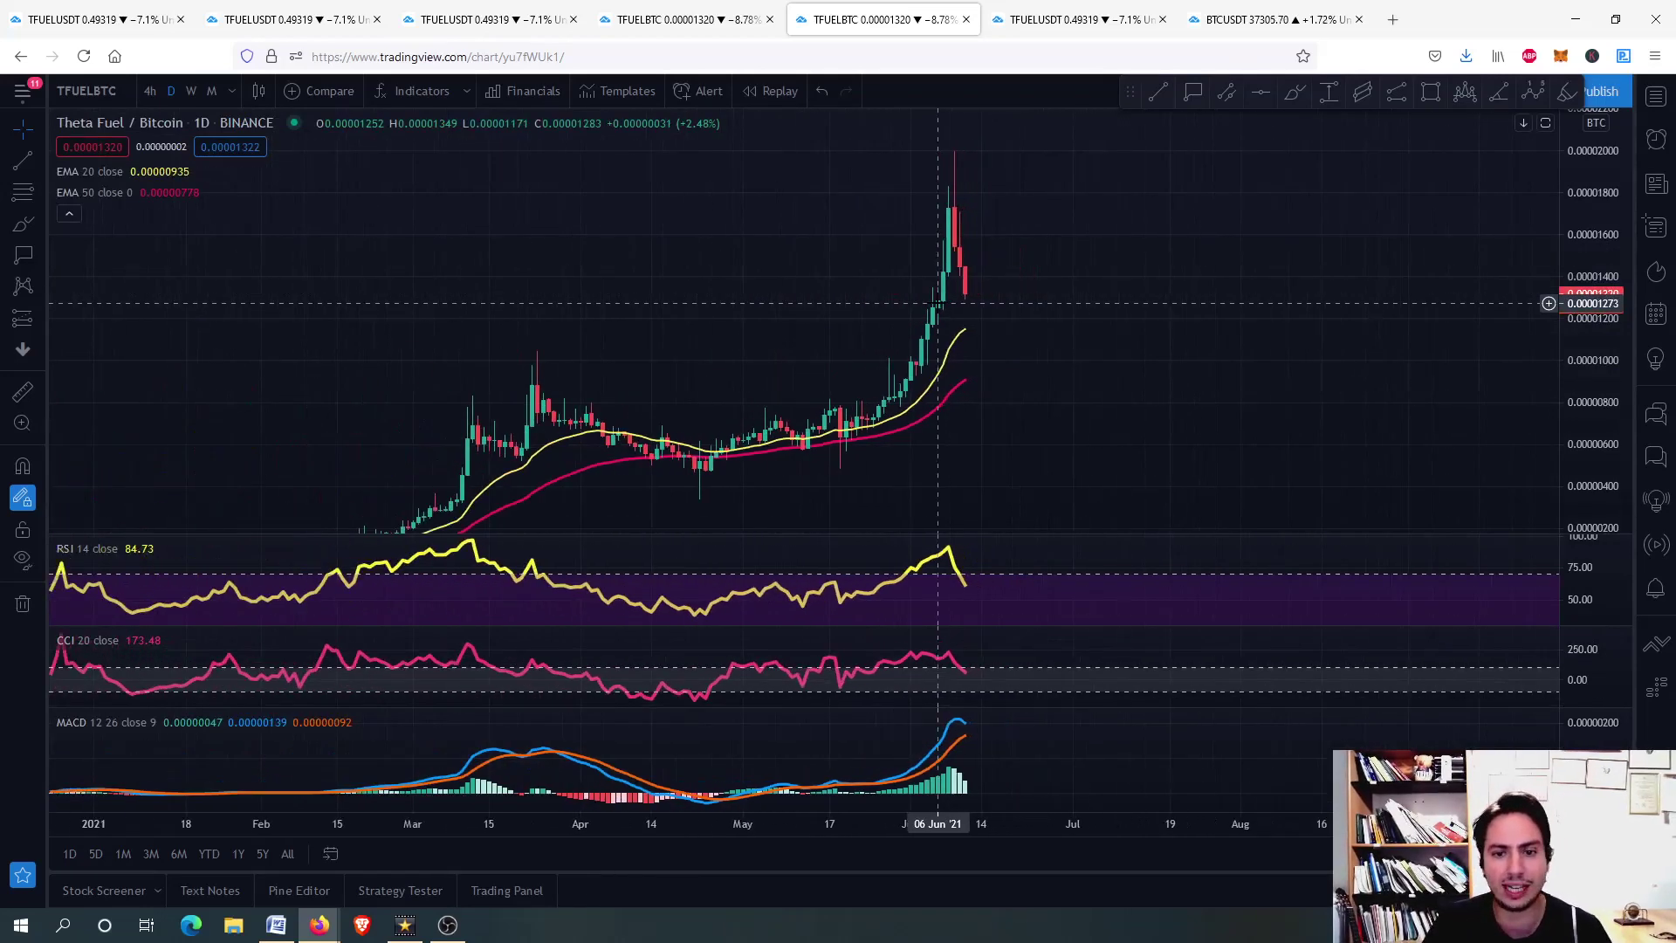
pyautogui.scroll(5, 943, 300)
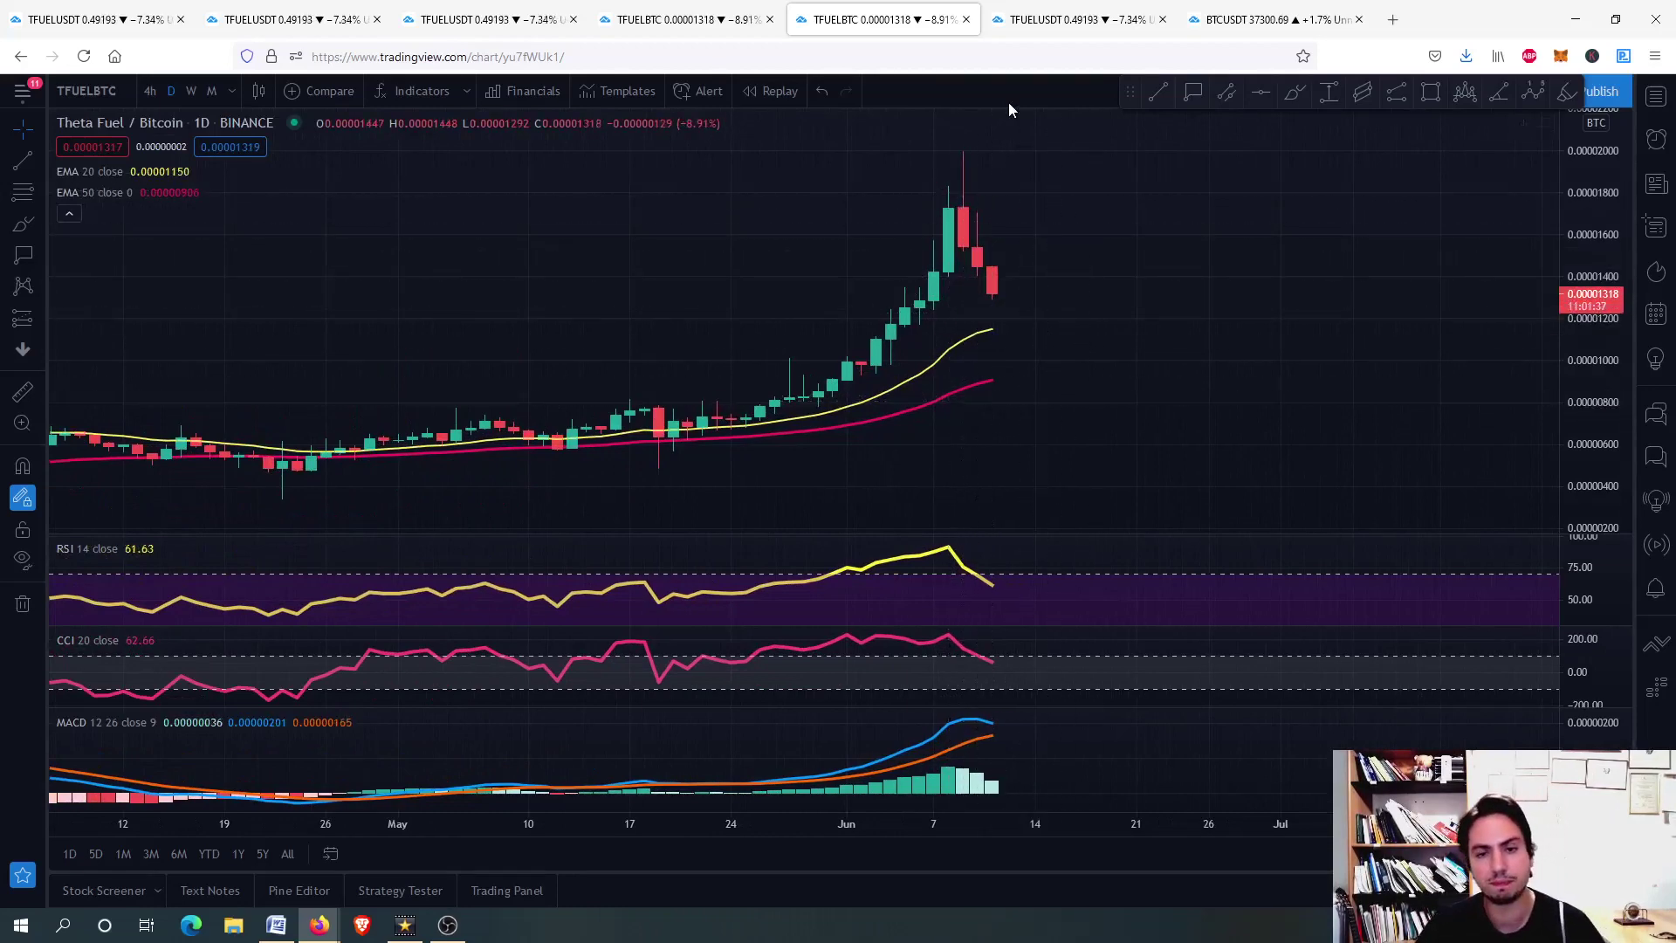
pyautogui.doubleClick(1085, 597)
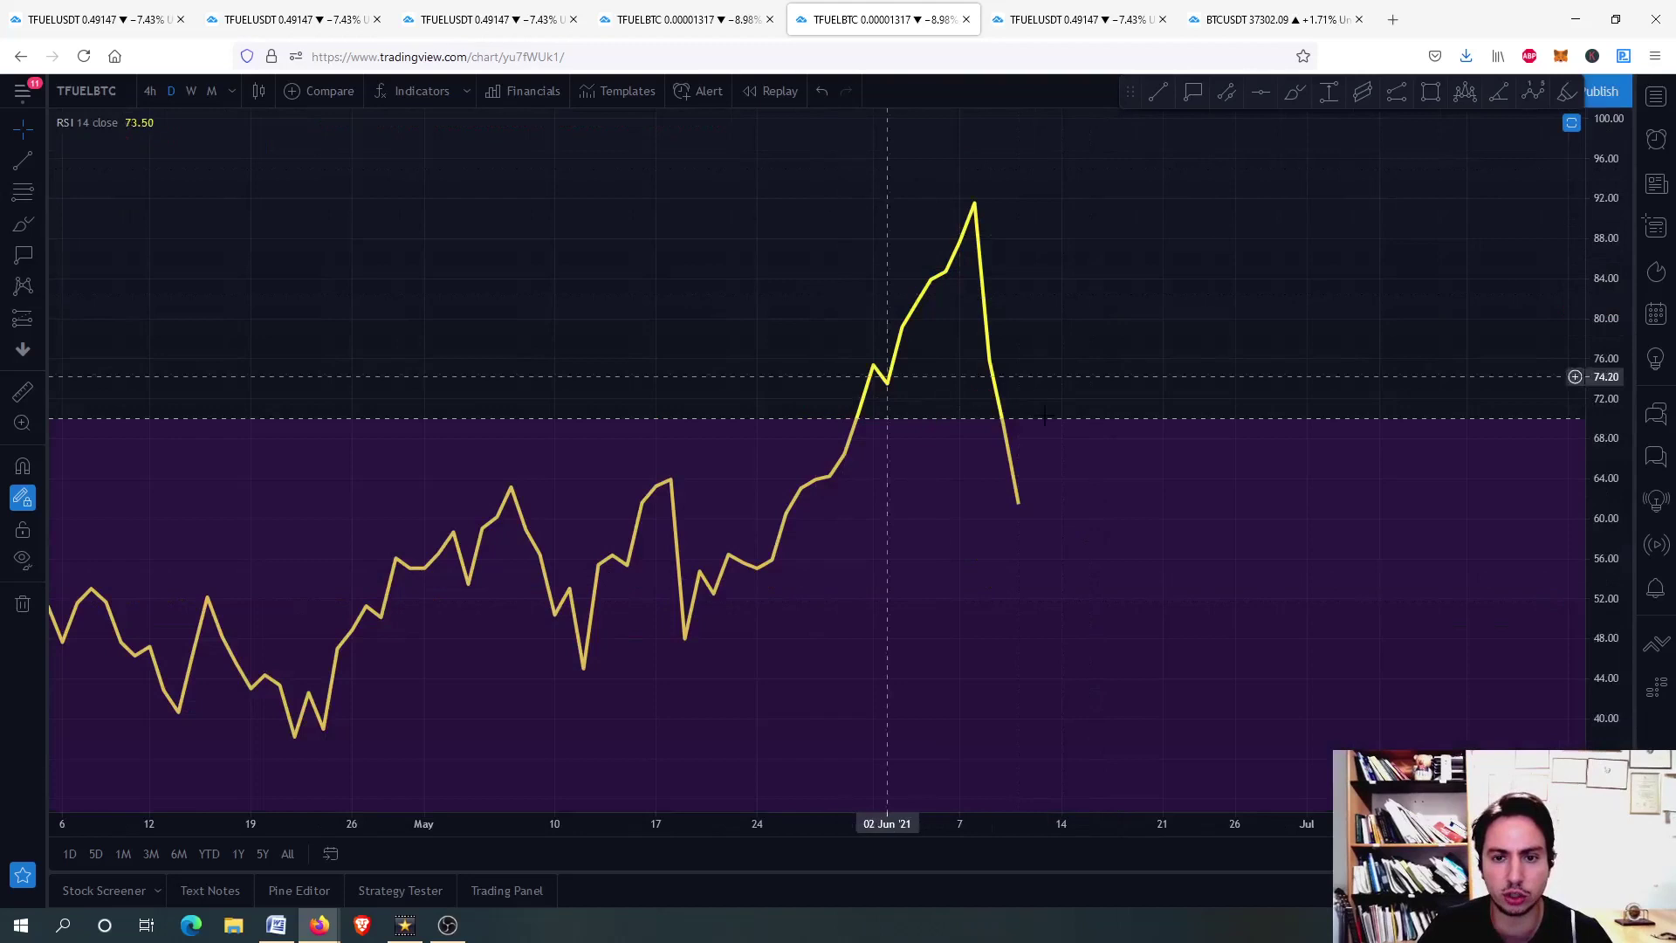
pyautogui.click(1056, 21)
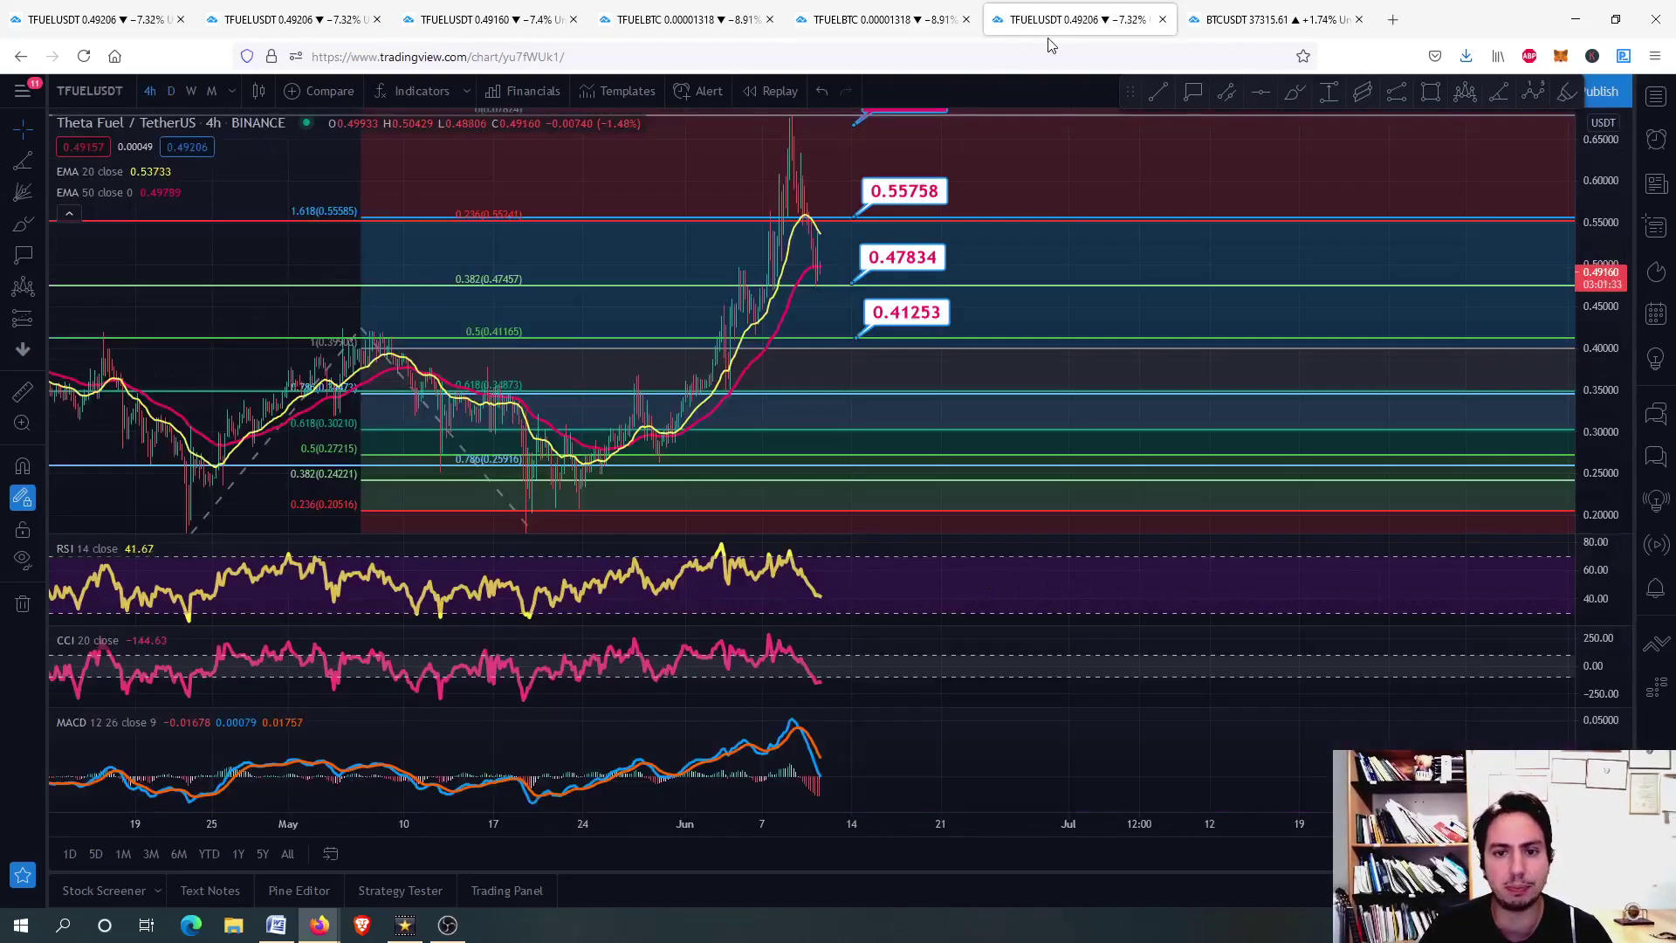
# - Set the upper target label to 0.66627 and shift the middle one from 0.47834 to 0.47730
pyautogui.moveTo(904, 104); pyautogui.dragTo(919, 210)
pyautogui.scroll(2, 791, 239)
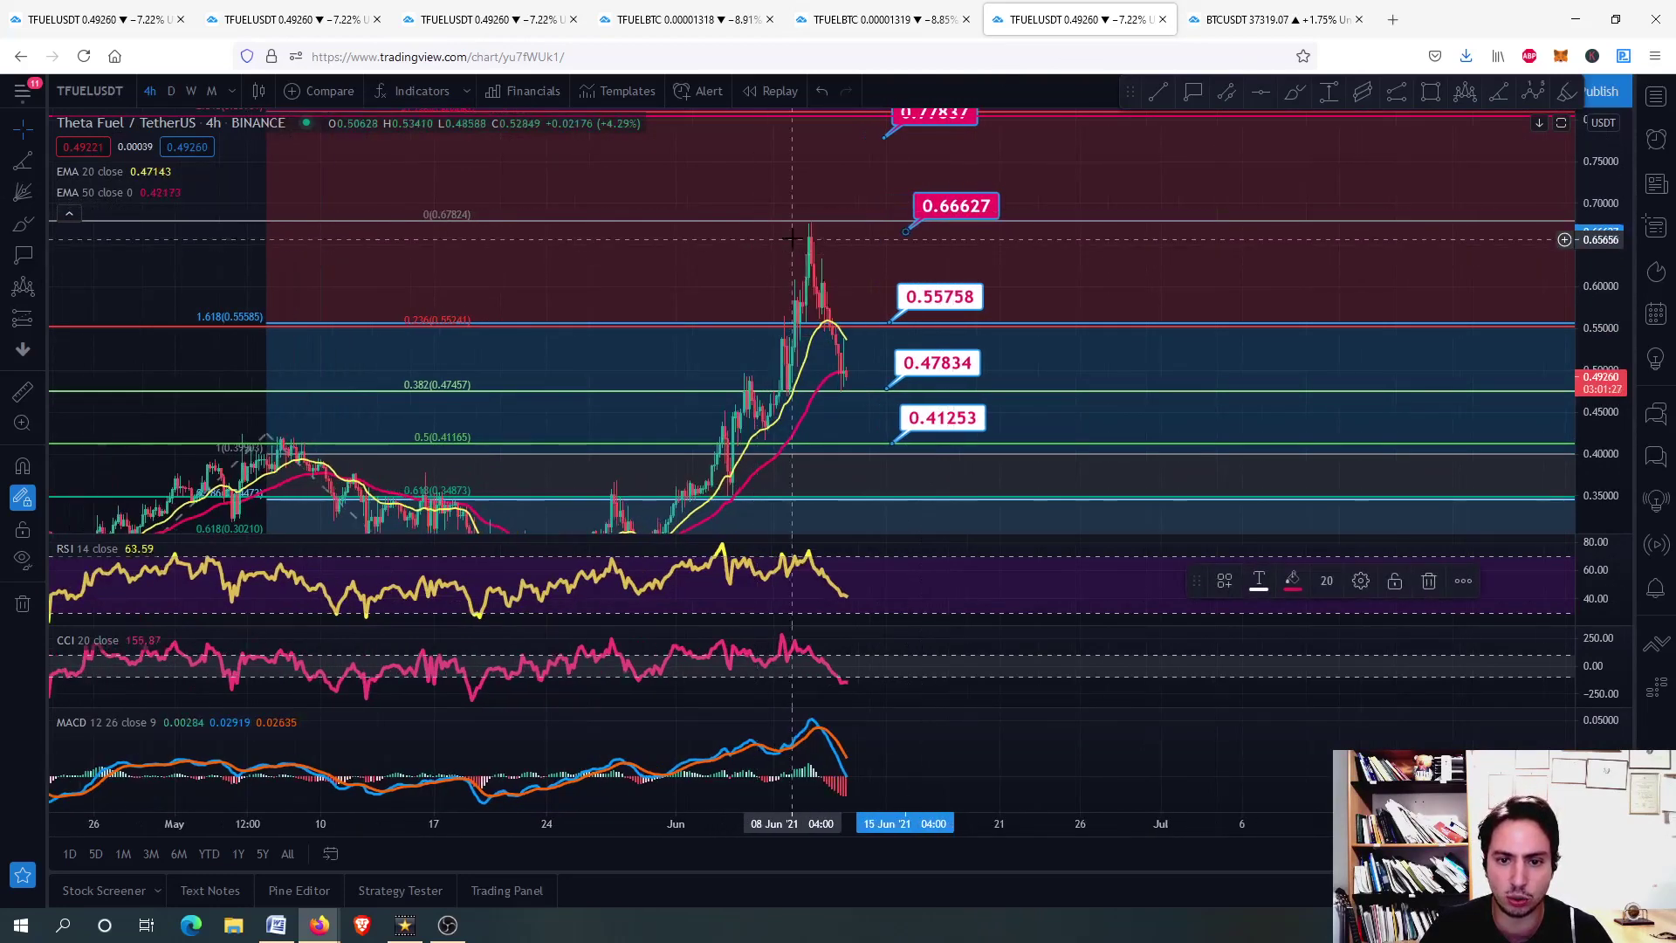
pyautogui.scroll(2, 791, 238)
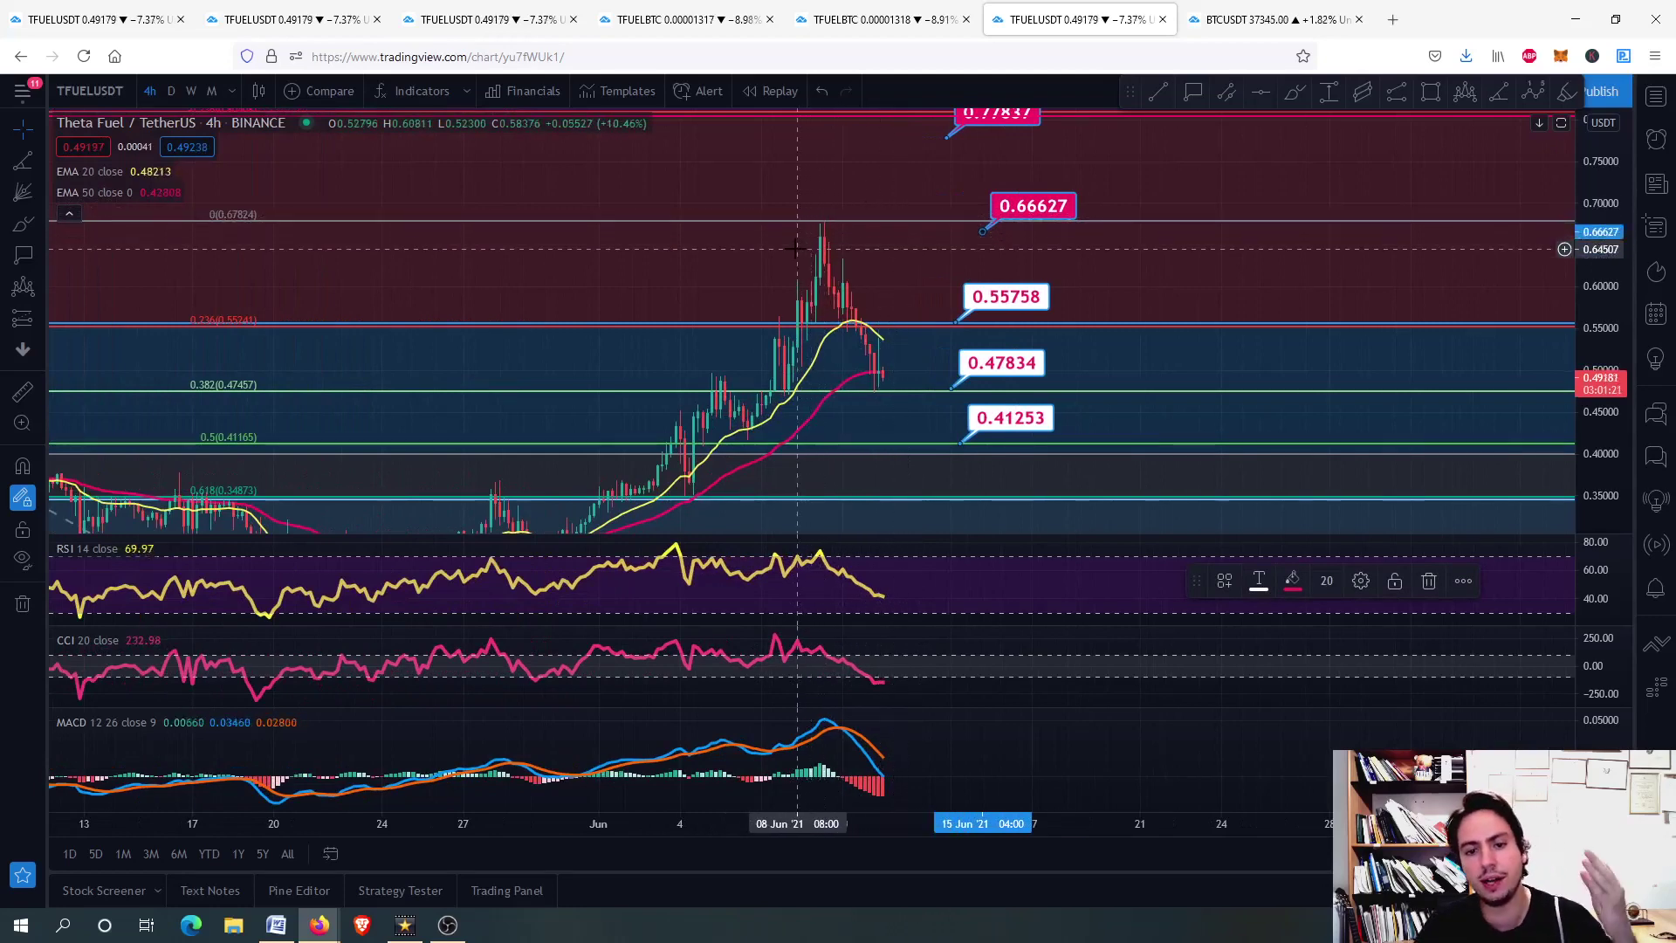
pyautogui.scroll(2, 796, 249)
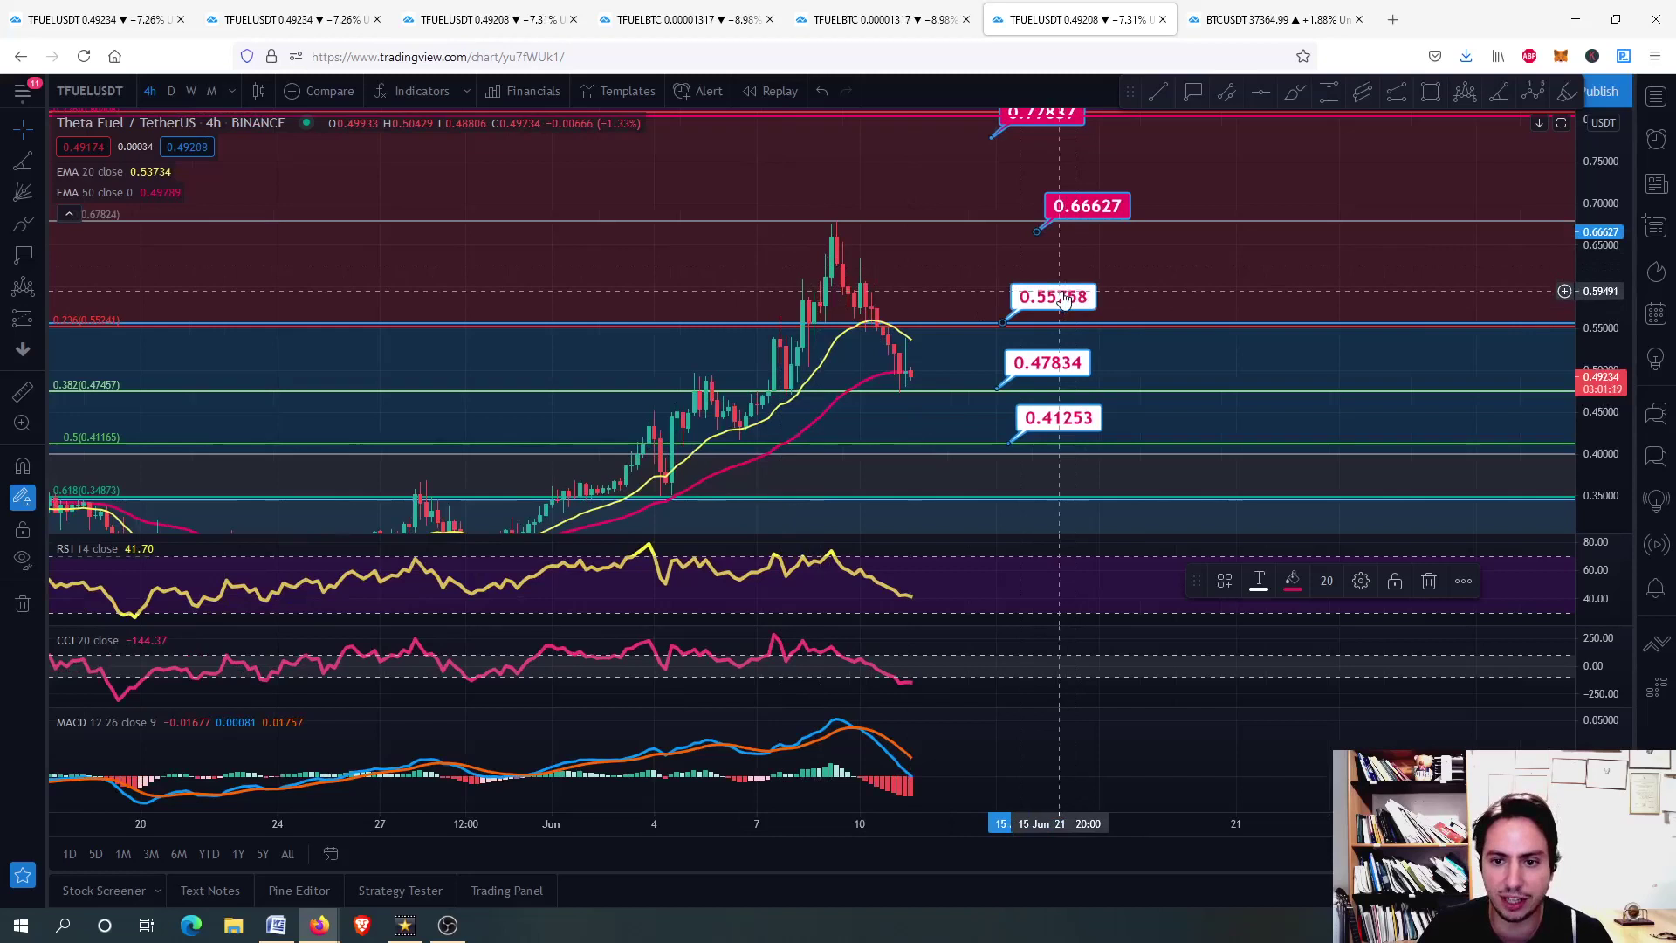
pyautogui.moveTo(1002, 323); pyautogui.dragTo(1012, 322)
pyautogui.moveTo(997, 388); pyautogui.dragTo(1008, 388)
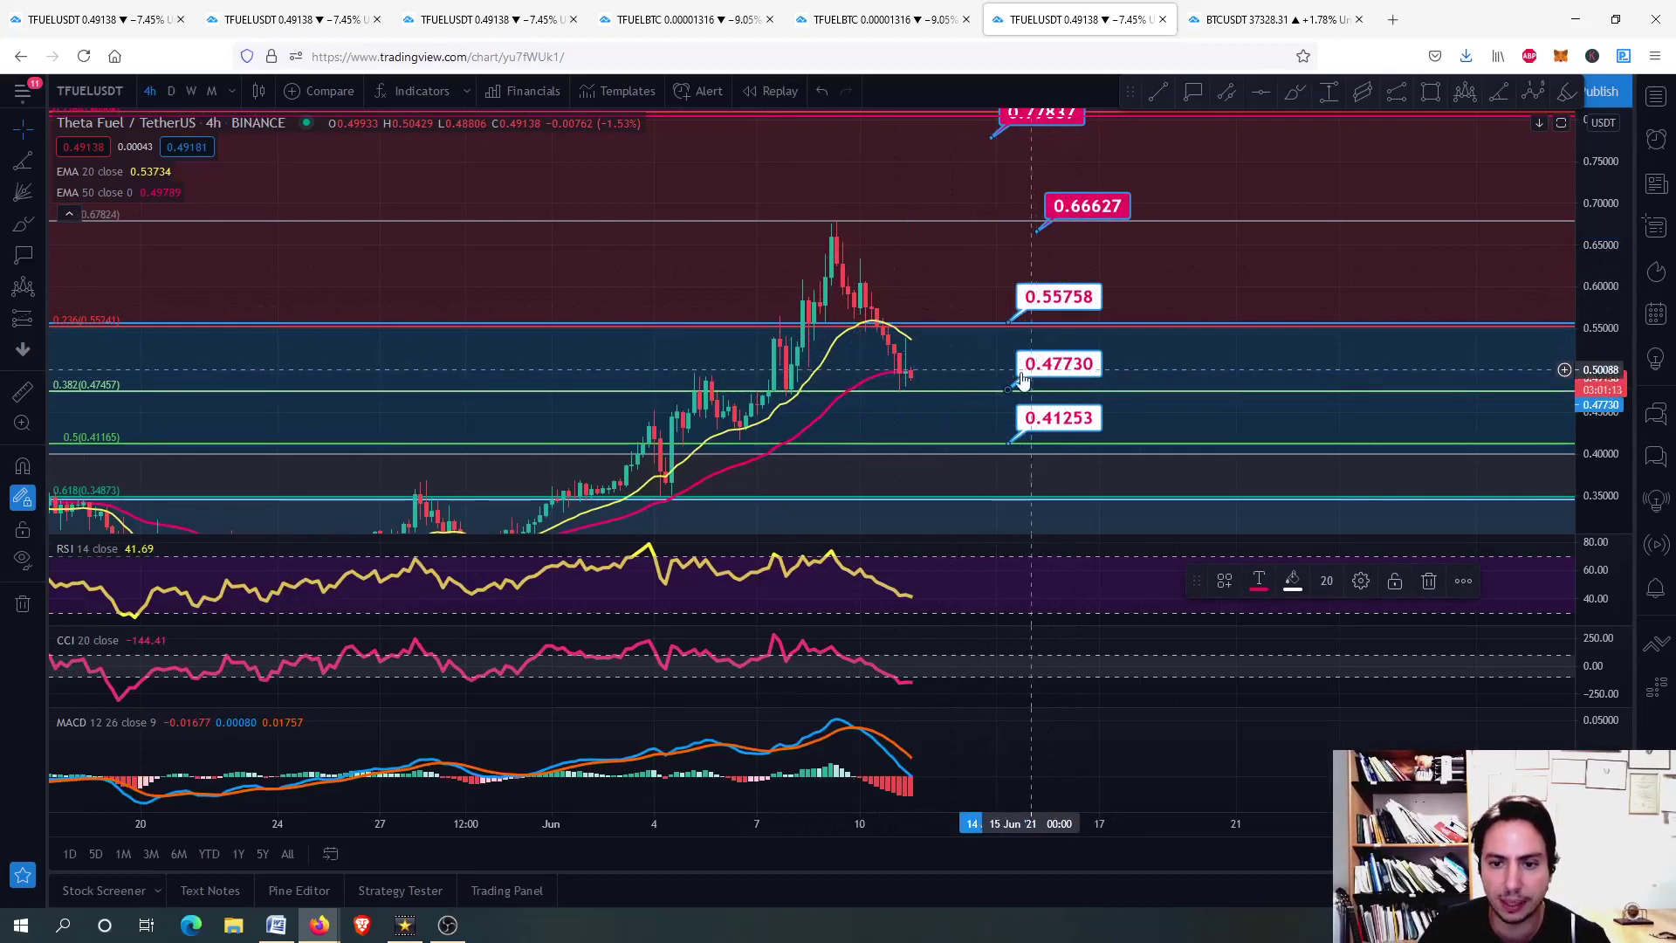
pyautogui.scroll(-1, 868, 377)
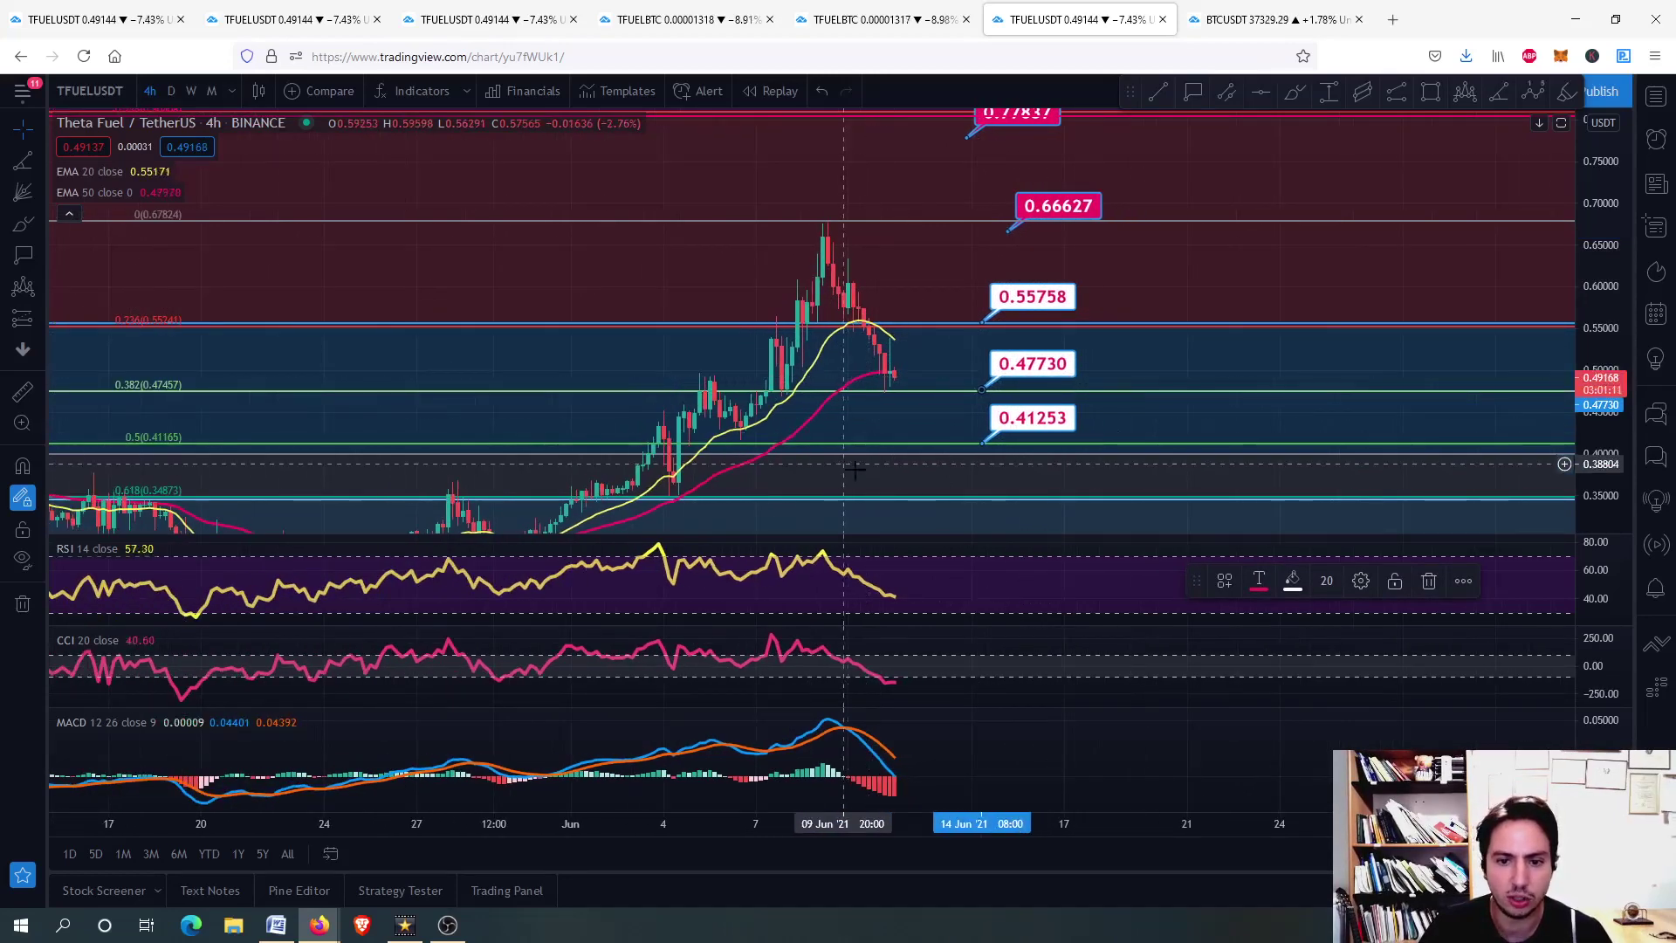
pyautogui.scroll(-4, 363, 337)
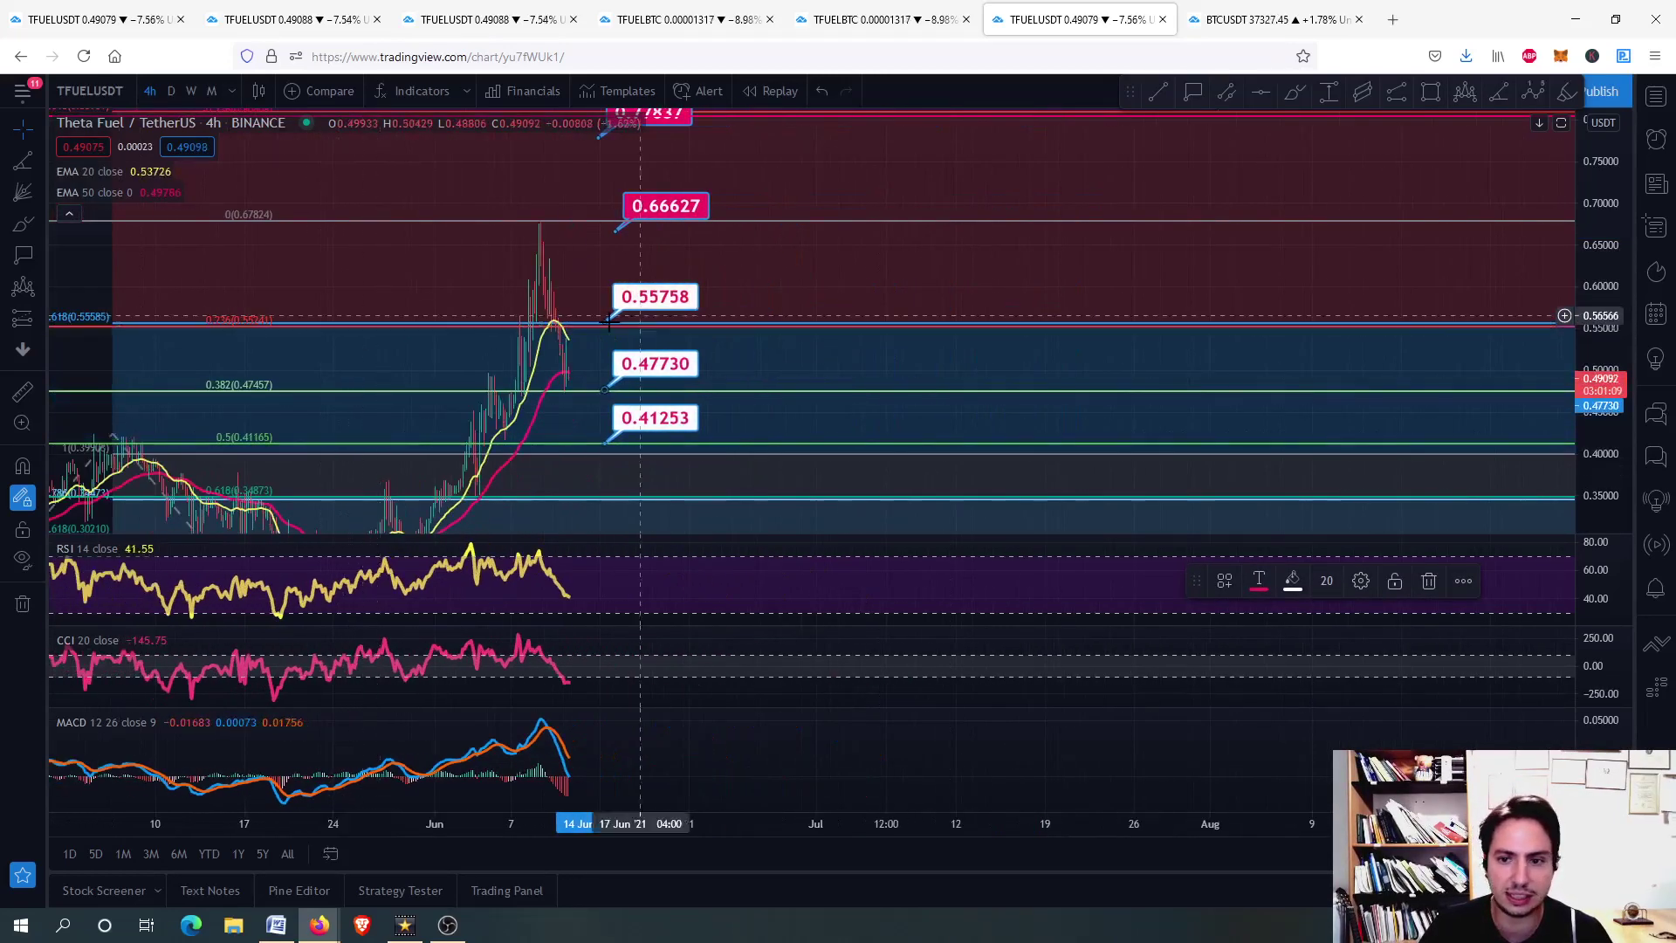
pyautogui.scroll(-3, 609, 321)
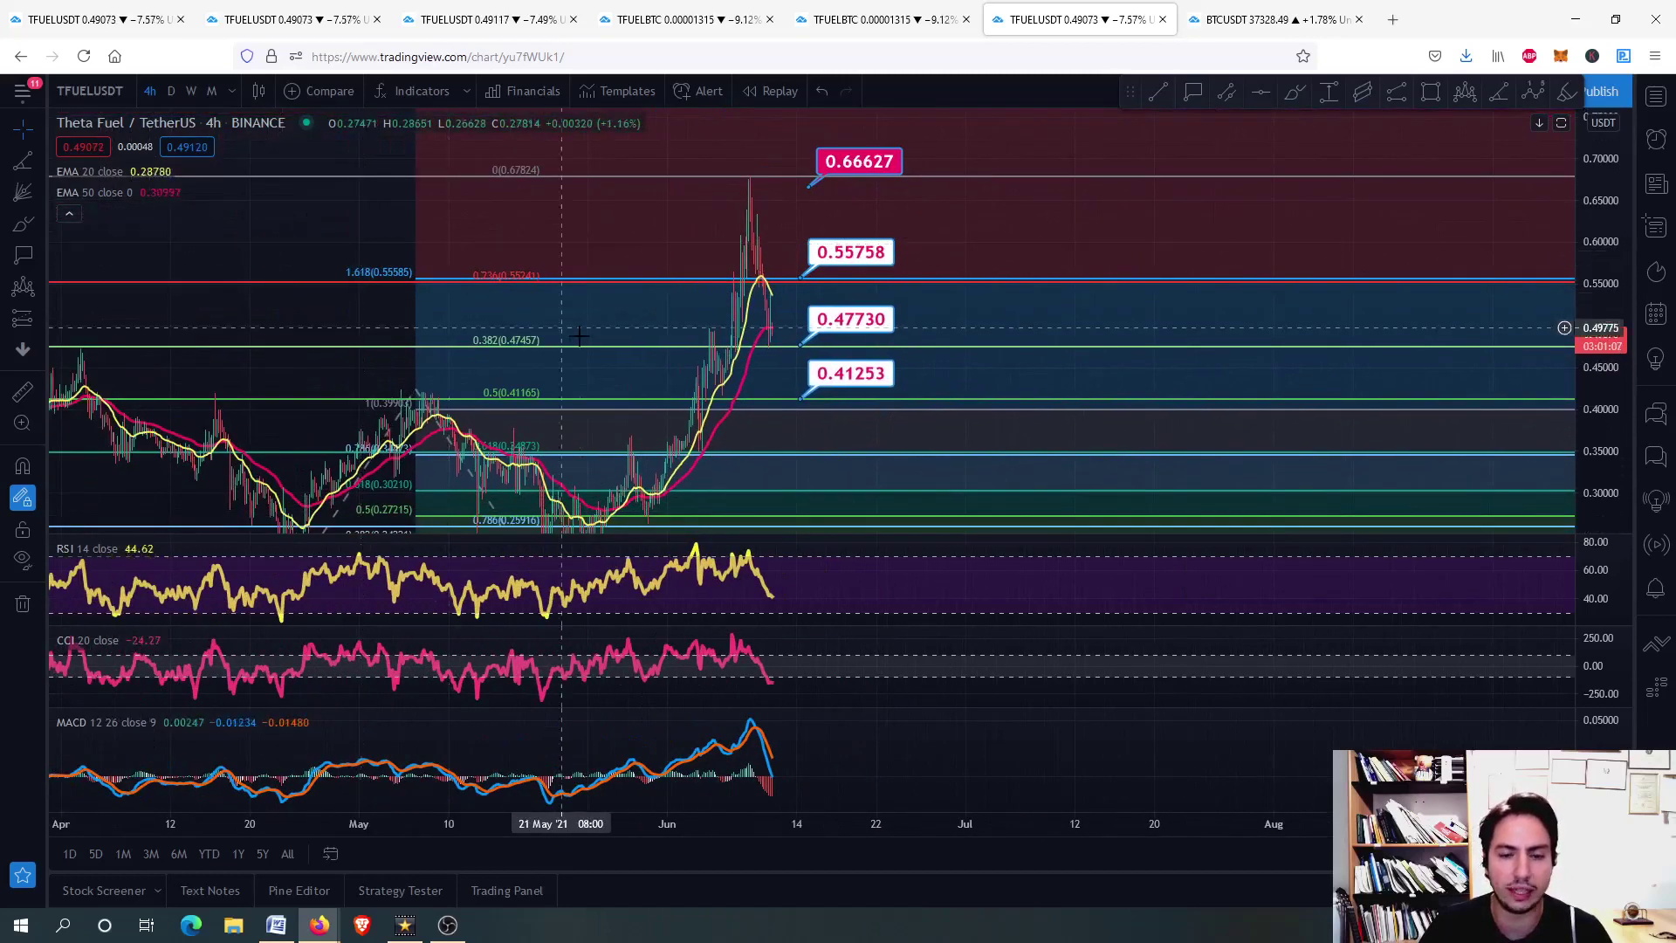
pyautogui.scroll(4, 579, 336)
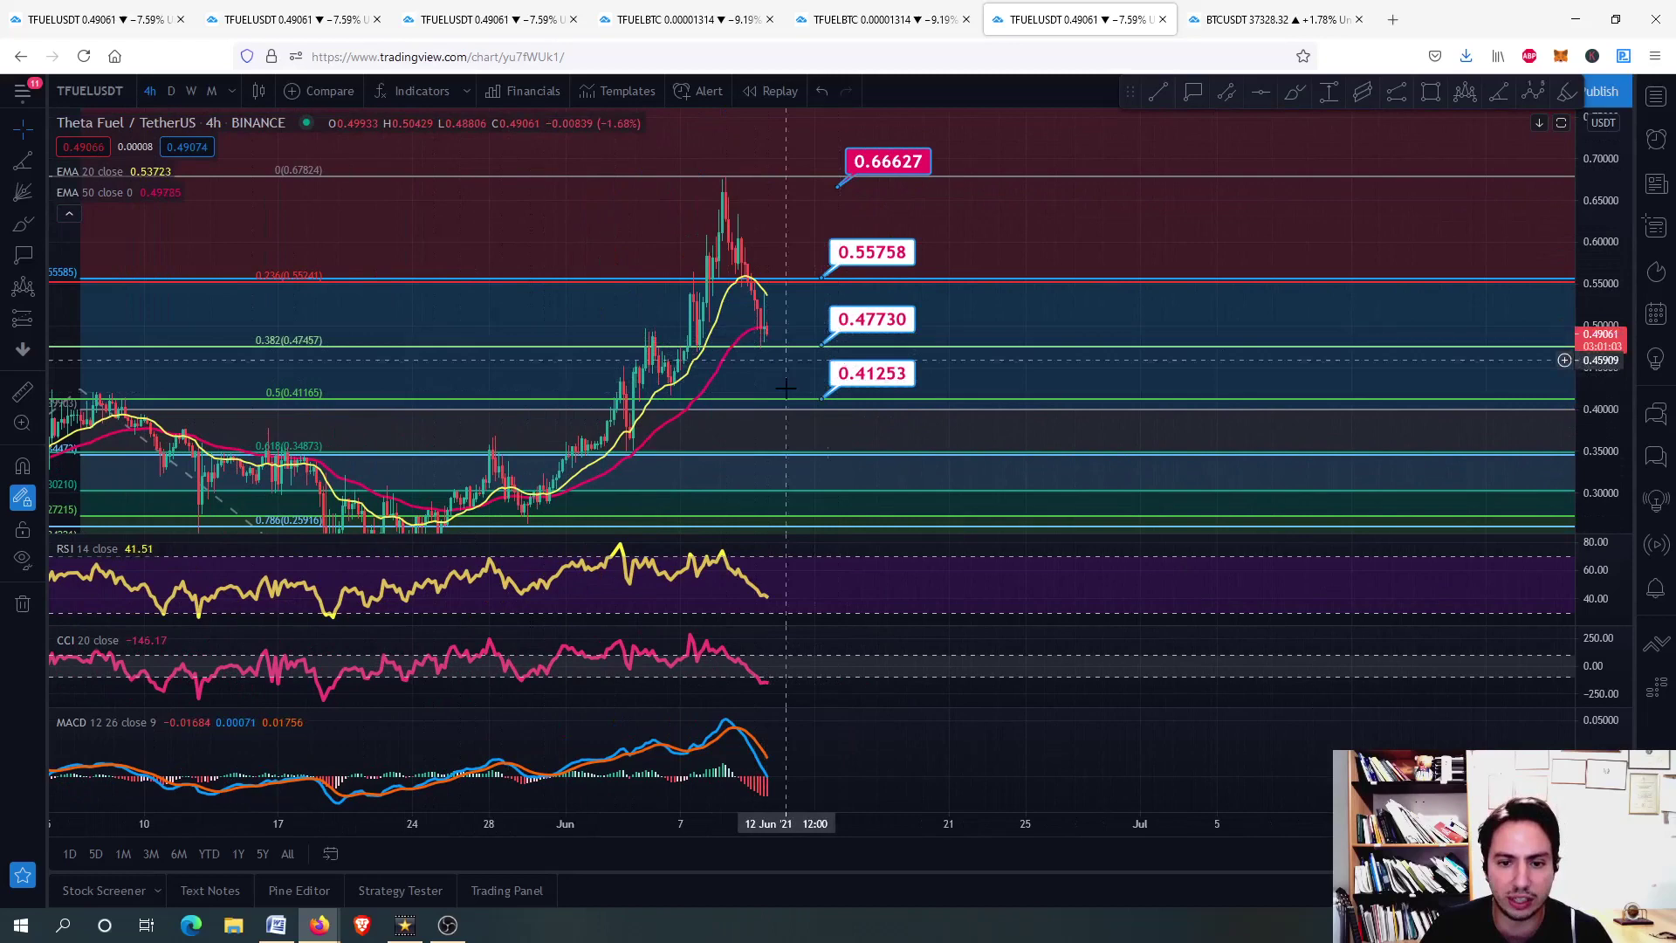
pyautogui.scroll(-5, 794, 388)
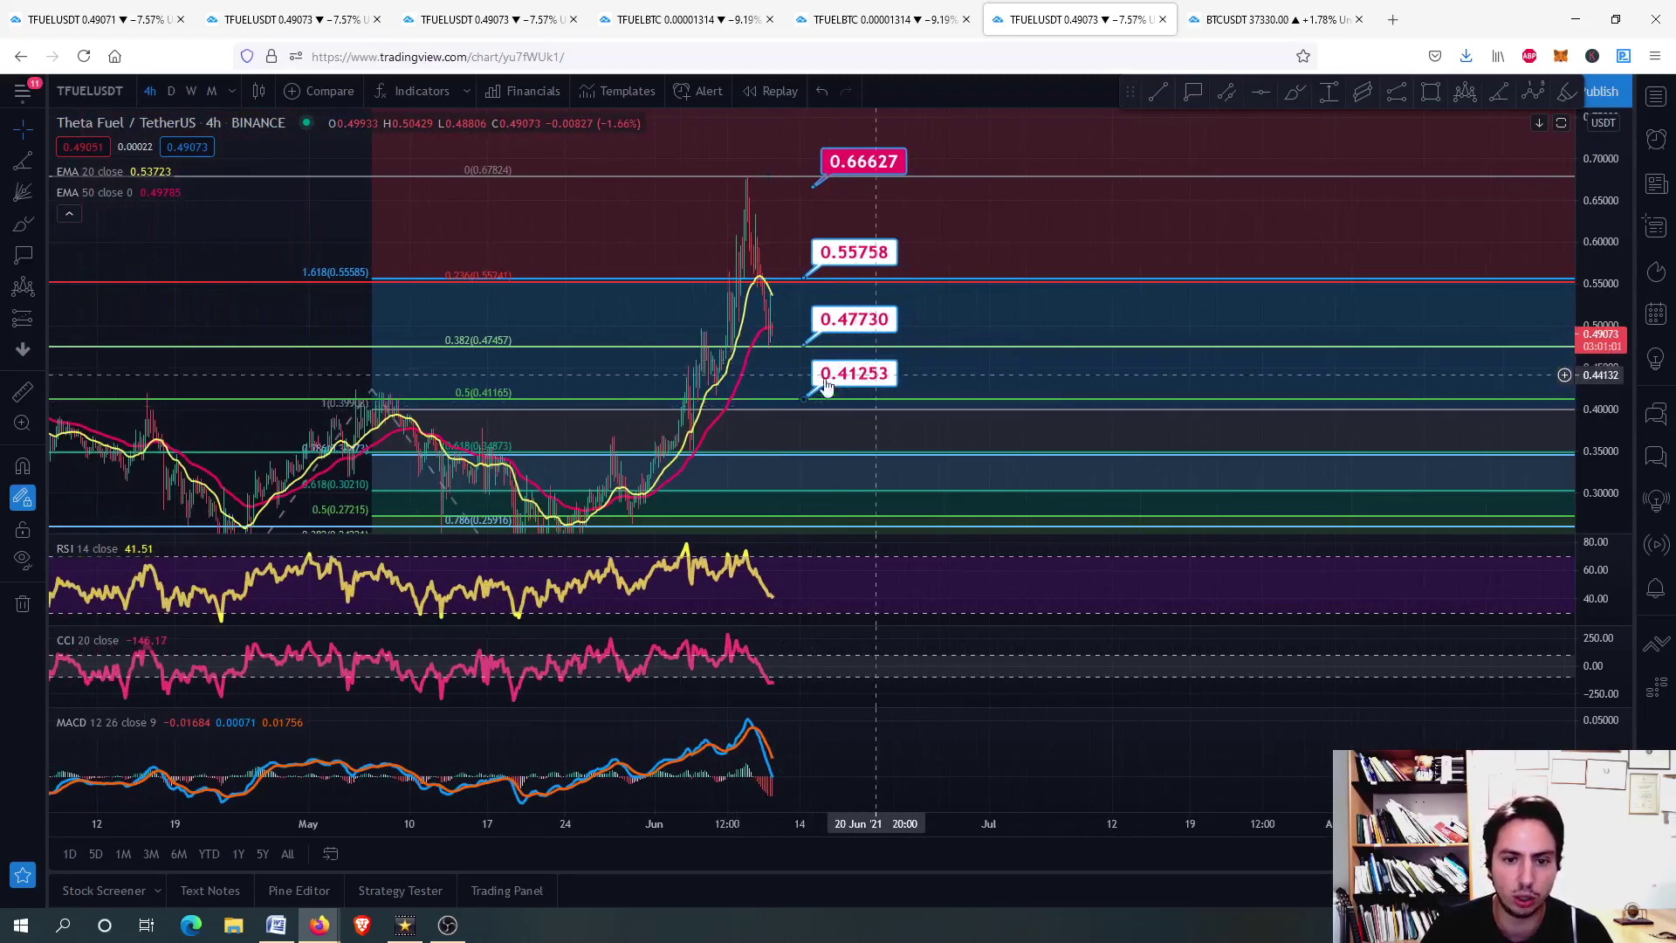
# - Sketch a projected drop toward the 0.41253 level, then undo the sketch completely
pyautogui.moveTo(800, 409); pyautogui.dragTo(781, 327)
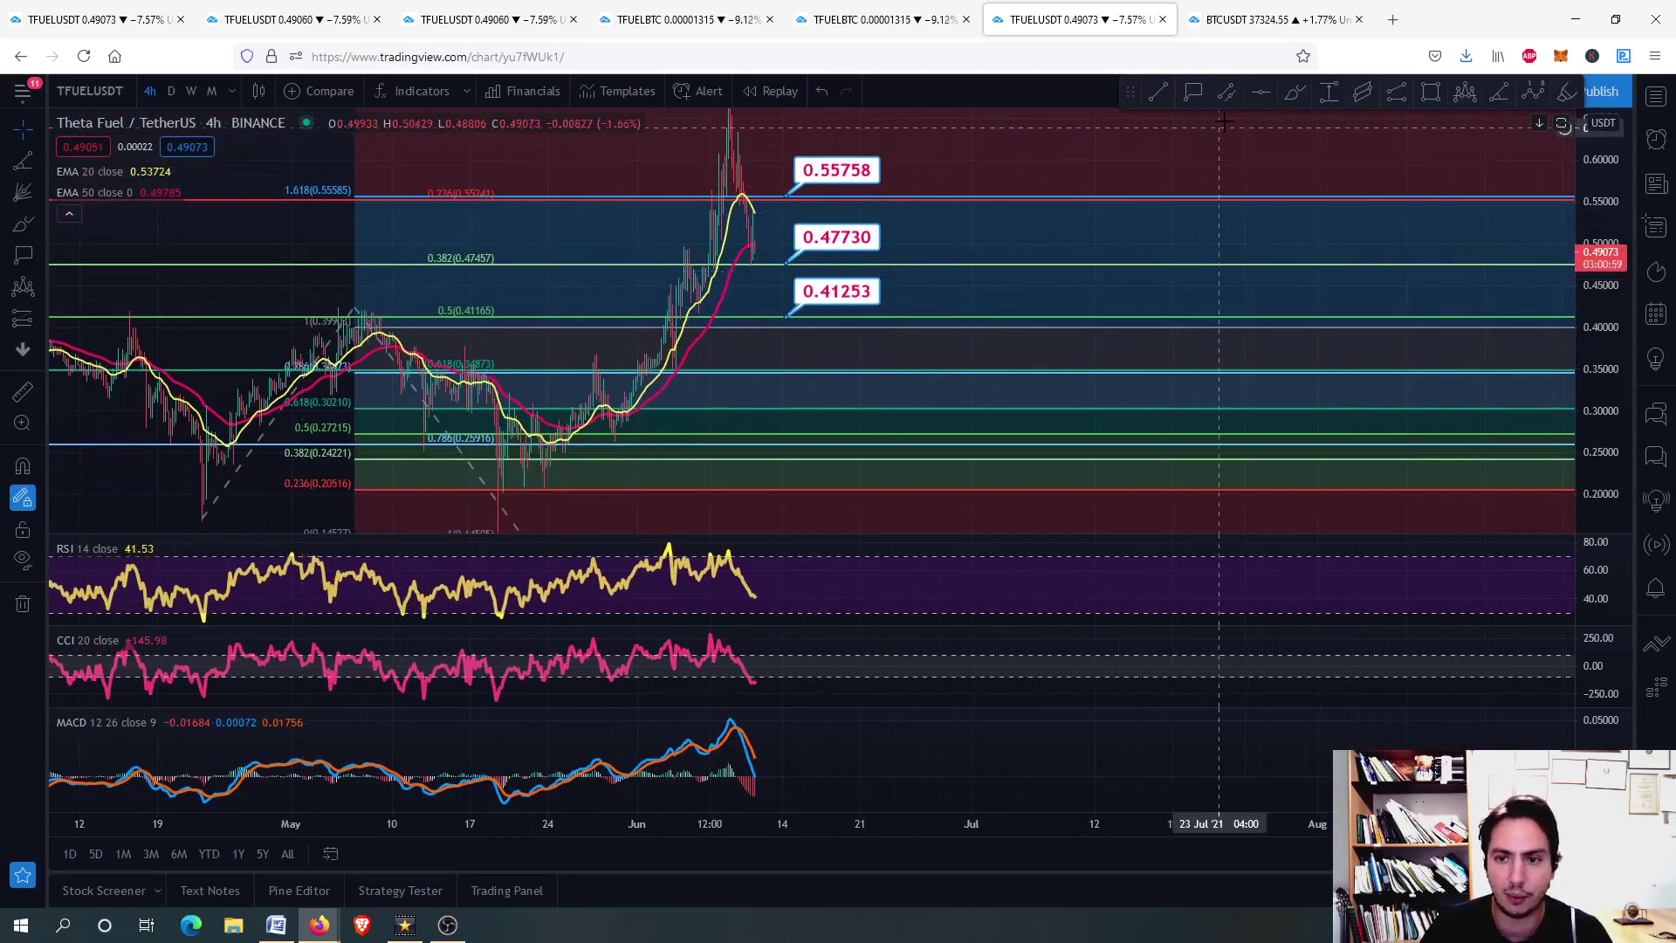
pyautogui.moveTo(754, 247)
pyautogui.mouseDown()
pyautogui.moveTo(753, 266)
pyautogui.moveTo(864, 336)
pyautogui.moveTo(907, 292)
pyautogui.moveTo(854, 345)
pyautogui.mouseUp()
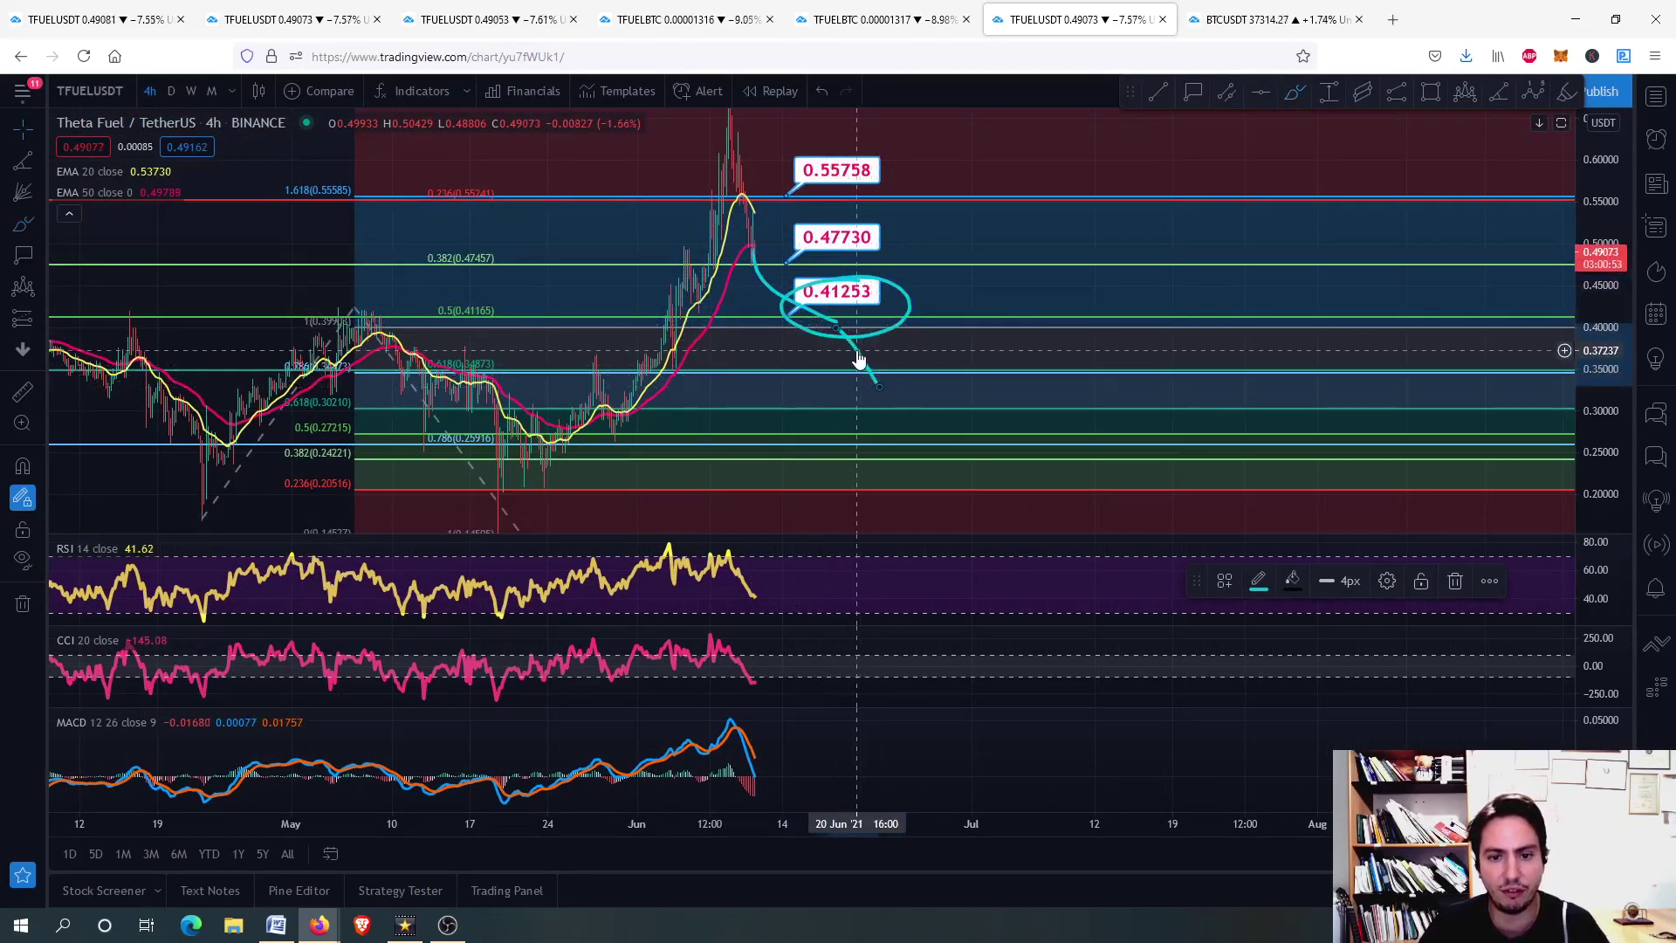
pyautogui.hotkey('ctrl', 'z')
pyautogui.hotkey('ctrl', 'z')
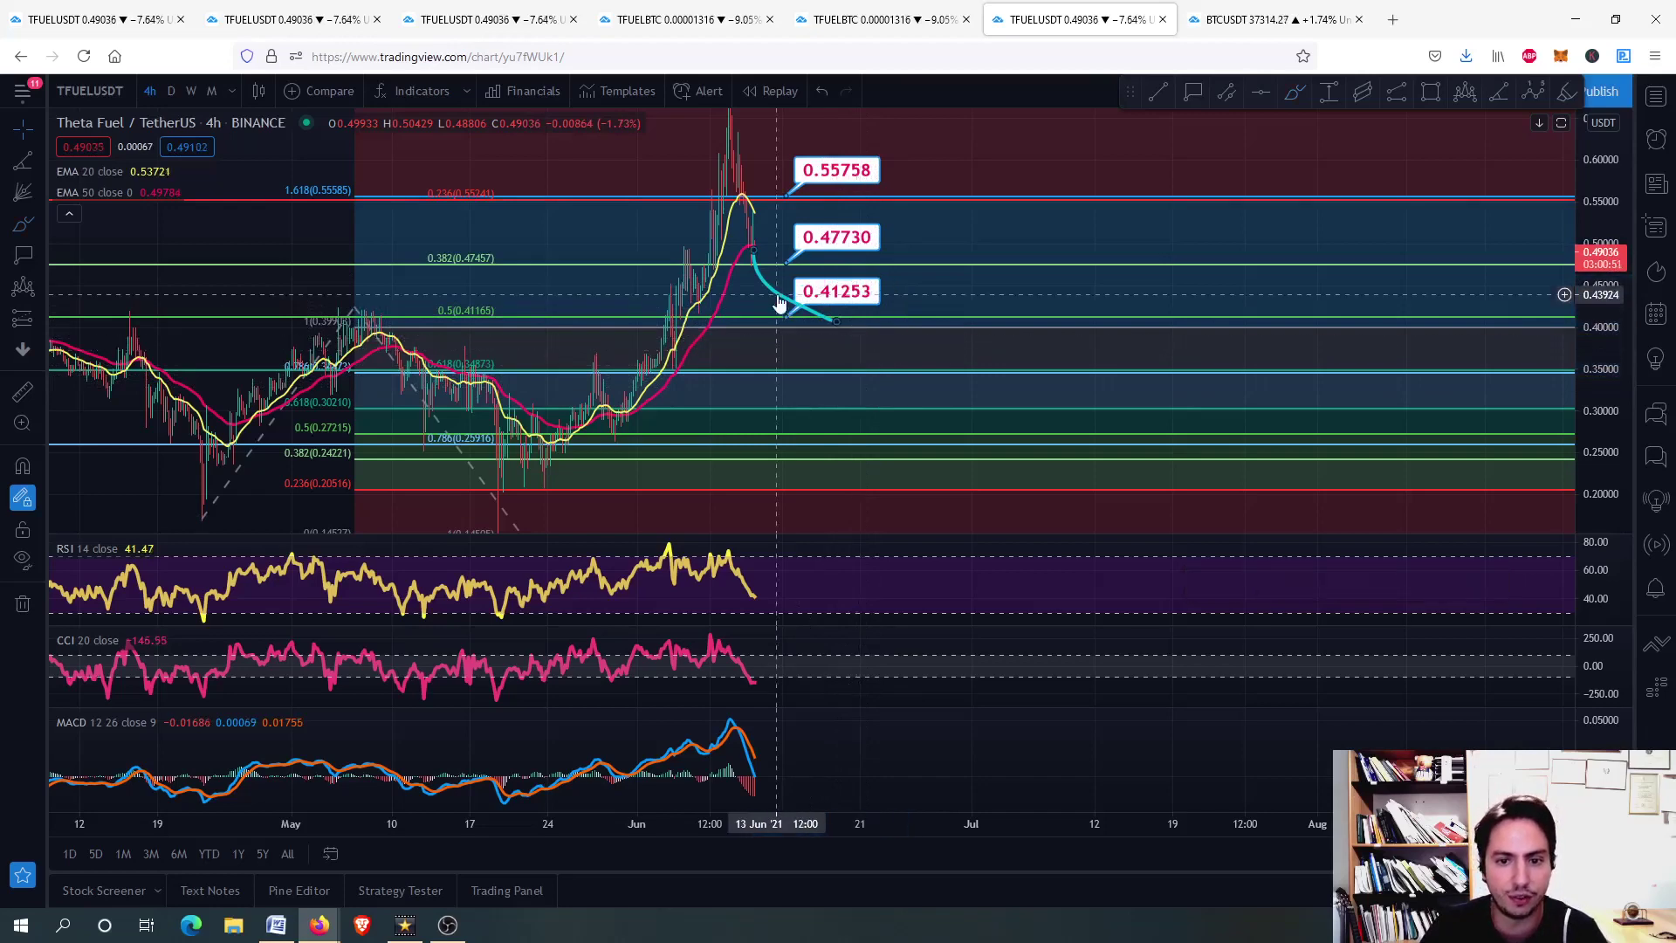
pyautogui.hotkey('ctrl', 'z')
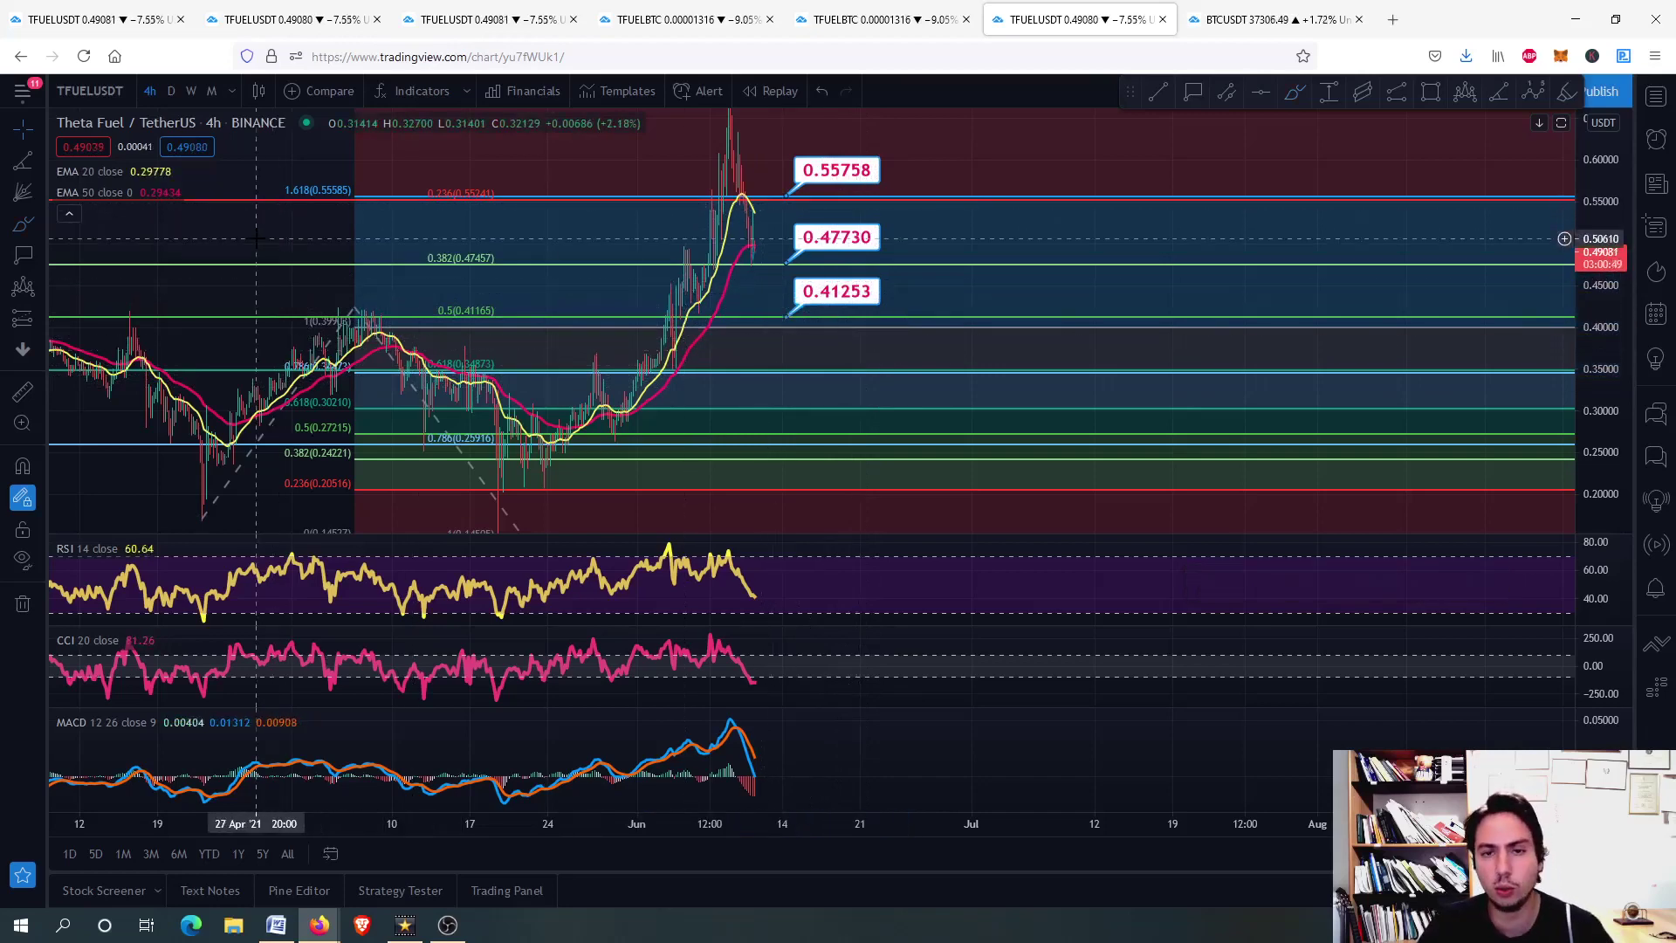
# - Raise the top two target labels to 0.80450 and 0.67463, from 0.66627
pyautogui.moveTo(255, 237); pyautogui.dragTo(285, 437)
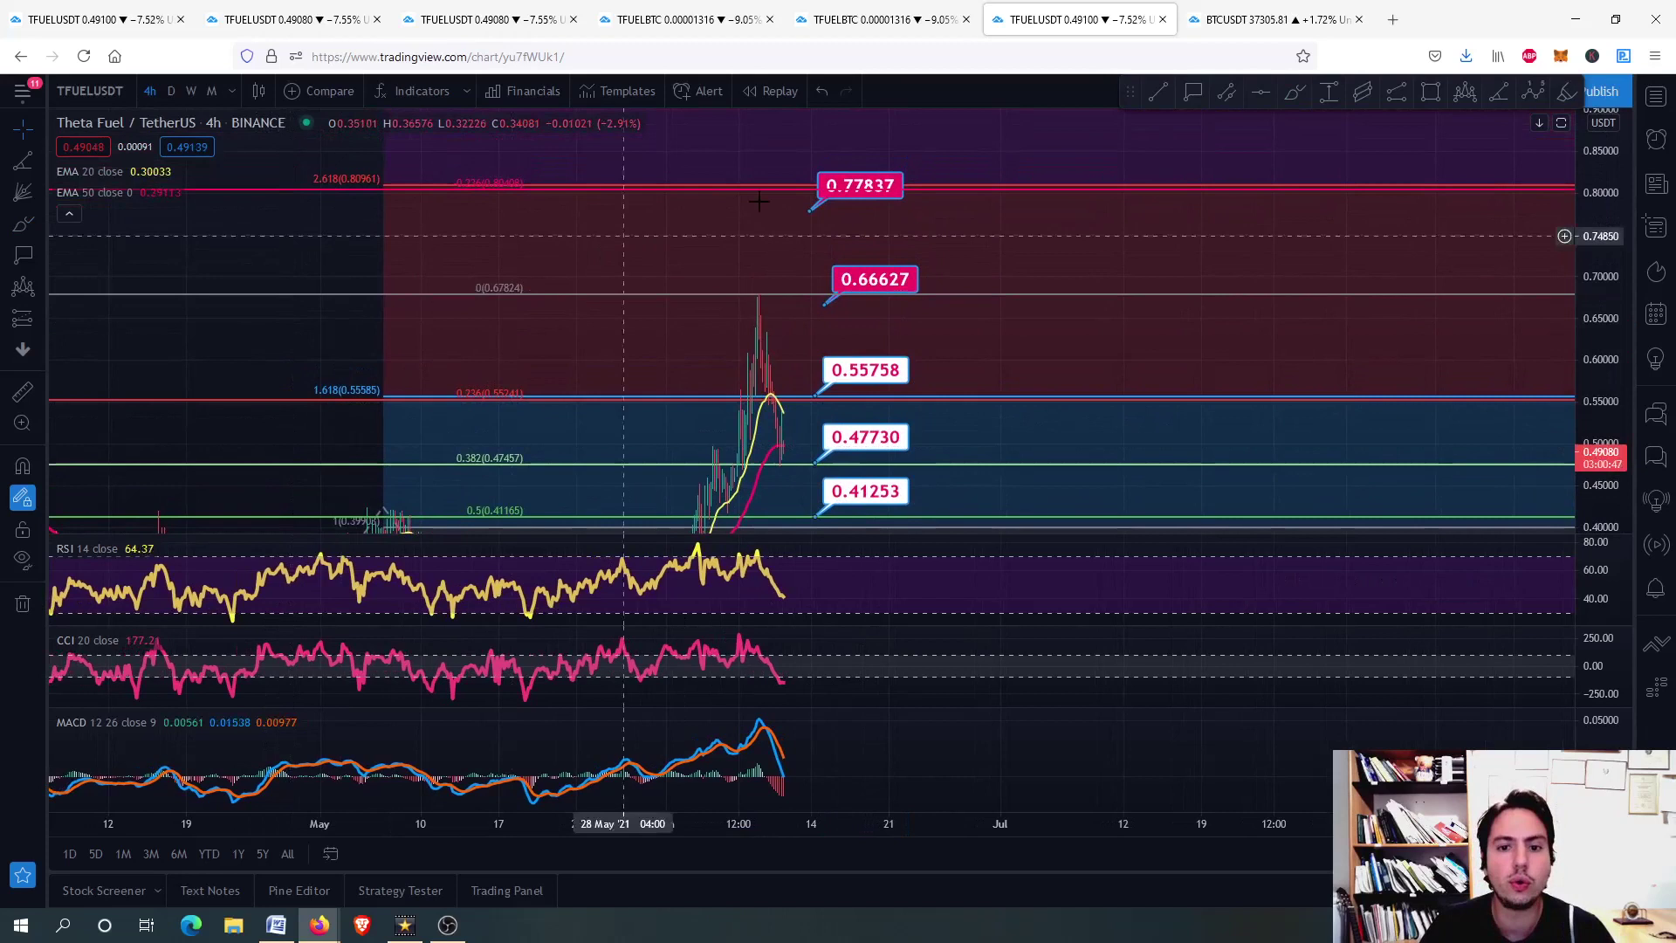
pyautogui.moveTo(860, 196); pyautogui.dragTo(898, 177)
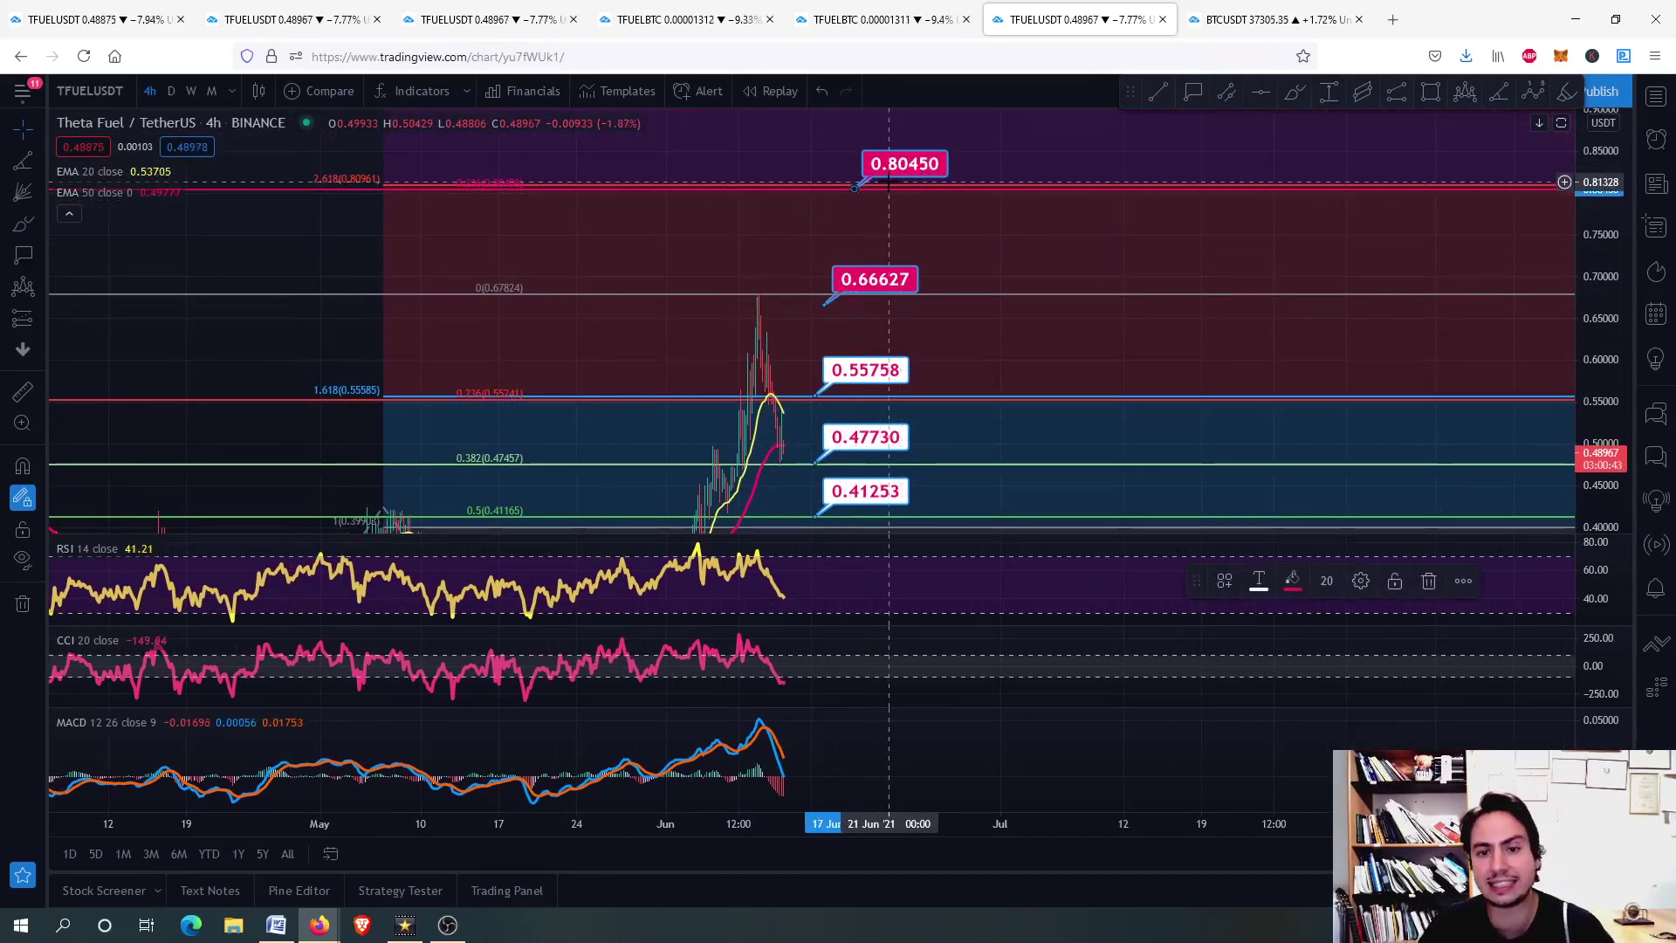
pyautogui.moveTo(873, 279); pyautogui.dragTo(873, 273)
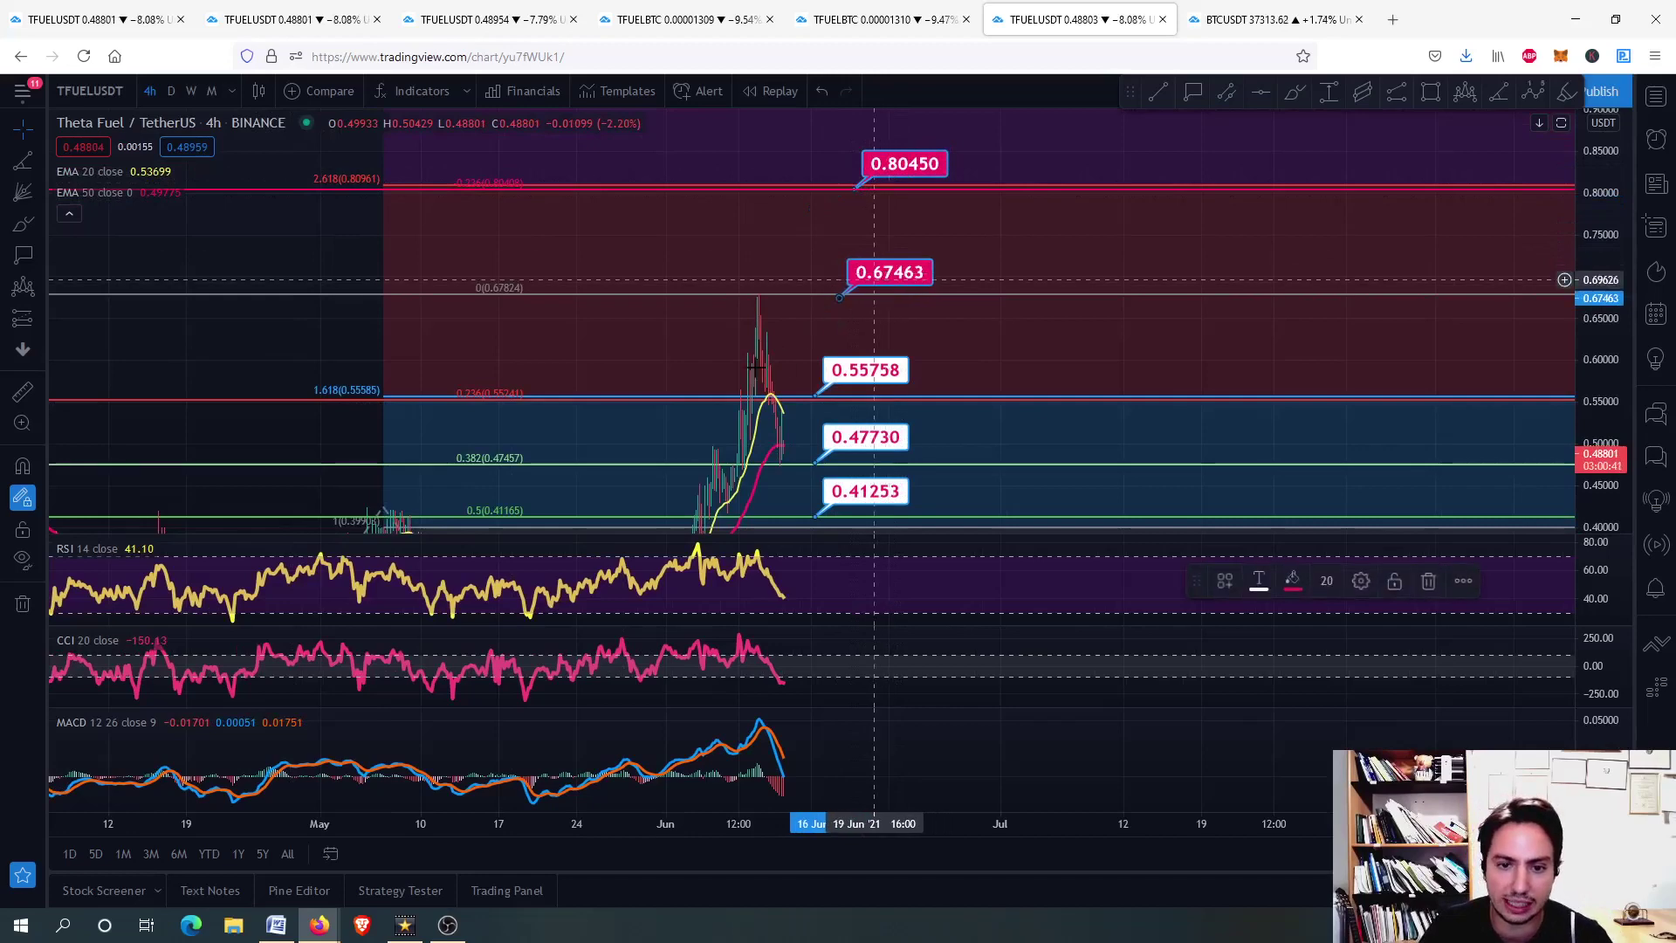
pyautogui.scroll(2, 752, 384)
pyautogui.moveTo(663, 458); pyautogui.dragTo(603, 451)
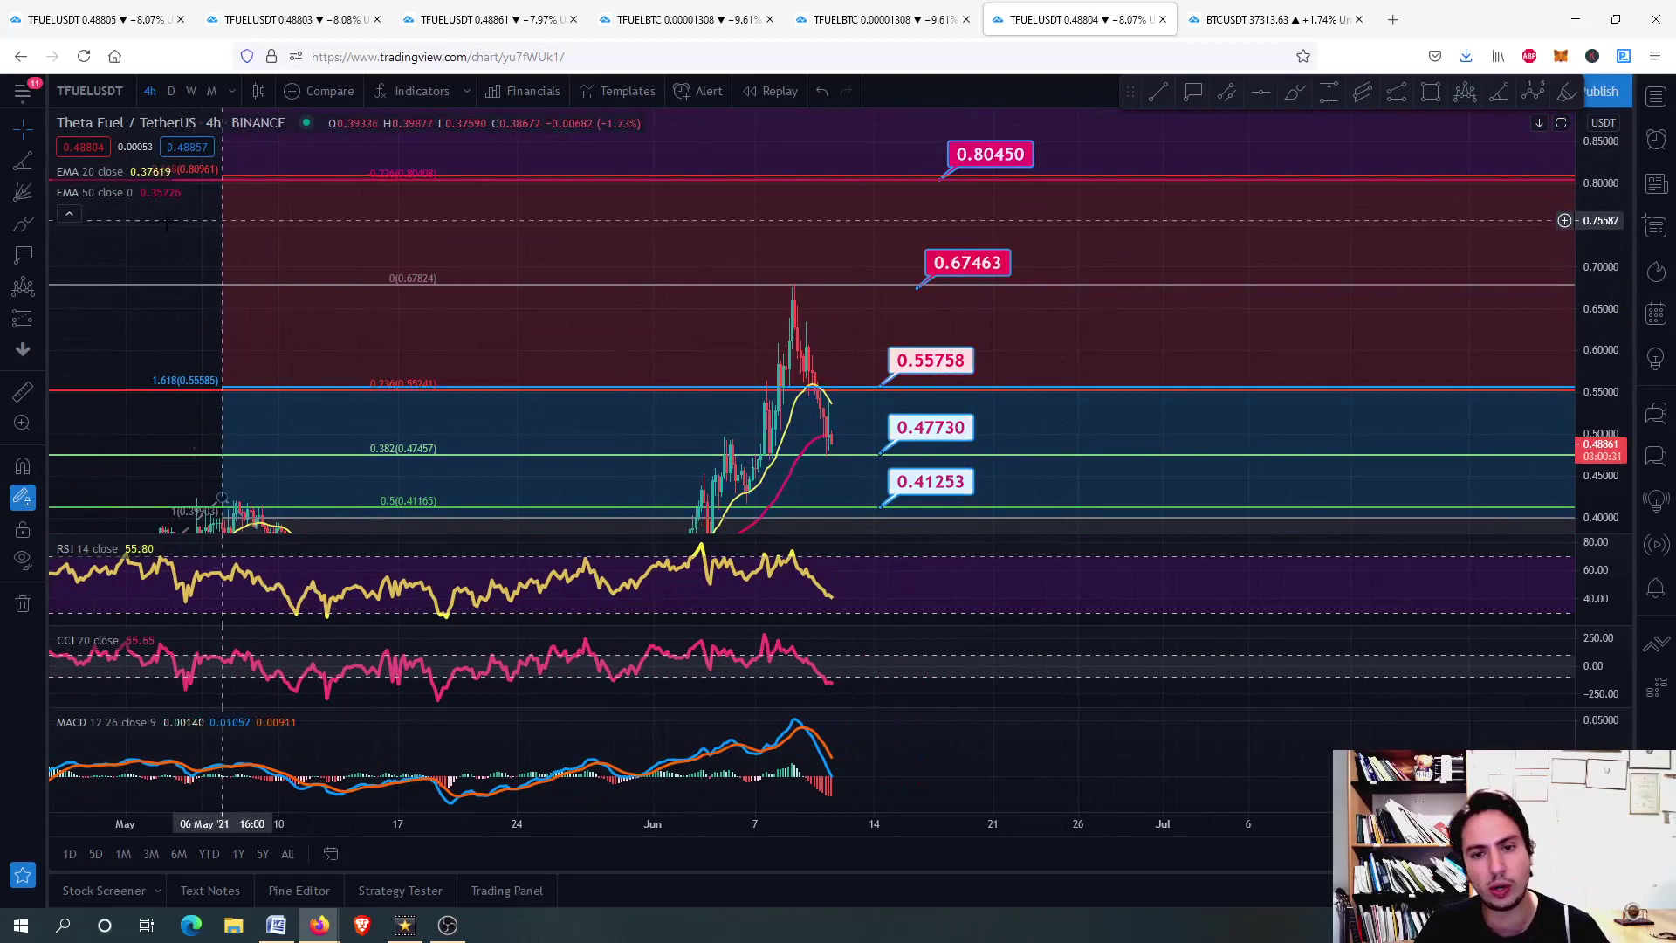
pyautogui.moveTo(169, 204); pyautogui.dragTo(227, 99)
pyautogui.scroll(2, 807, 218)
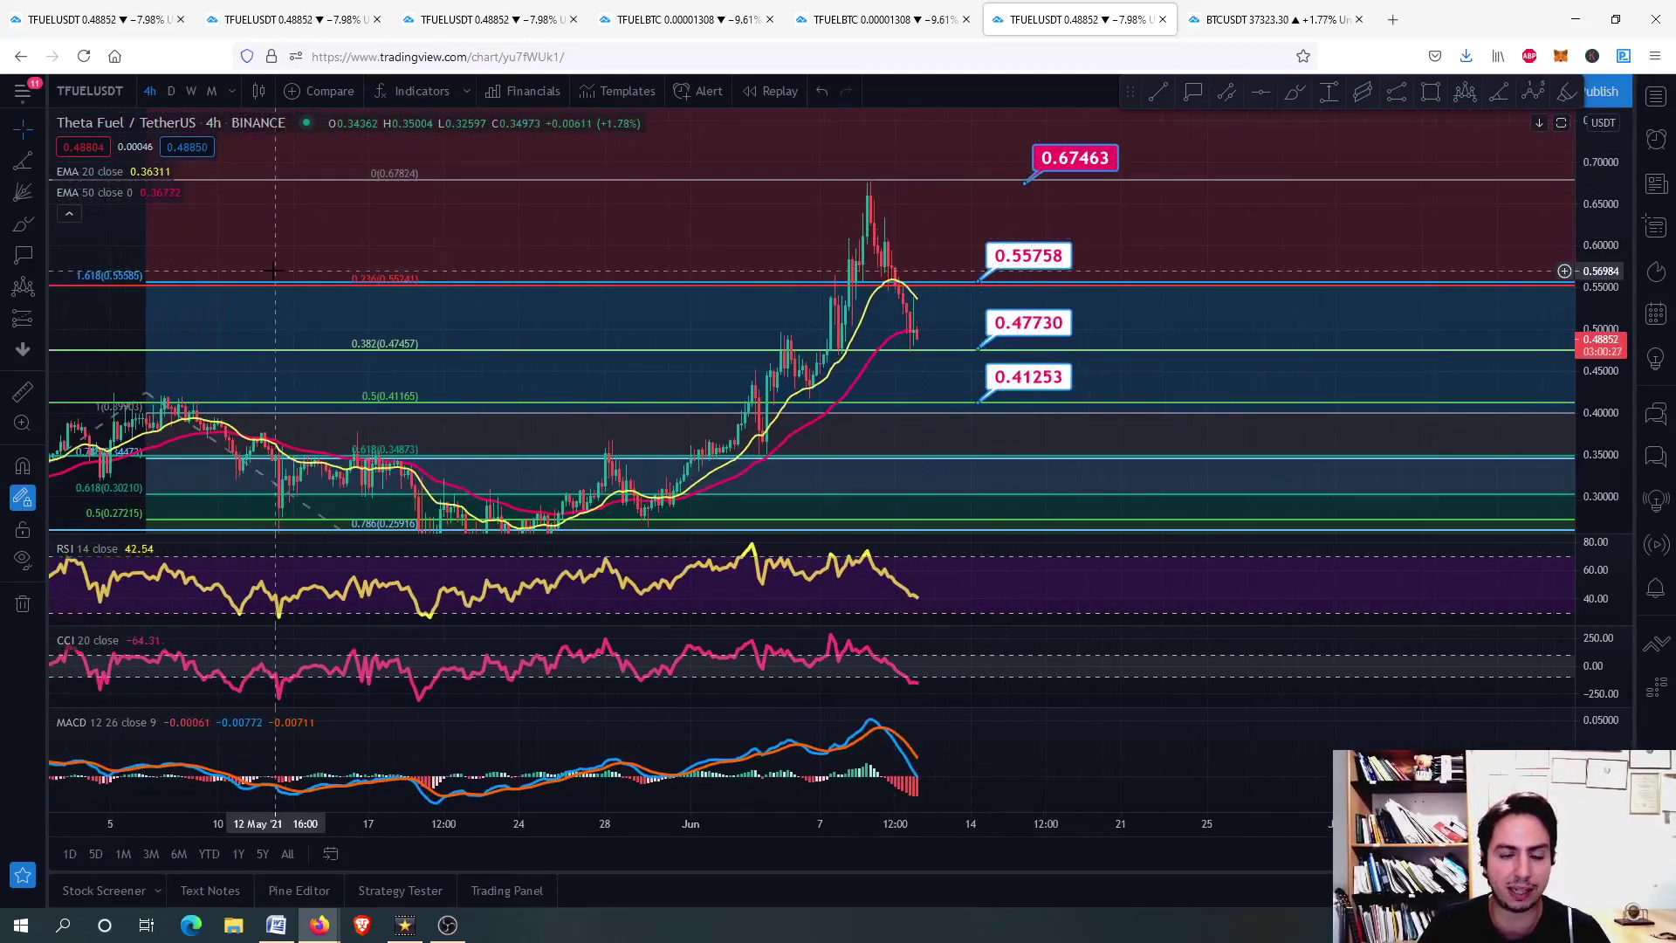
pyautogui.scroll(-2, 787, 287)
pyautogui.scroll(1, 787, 287)
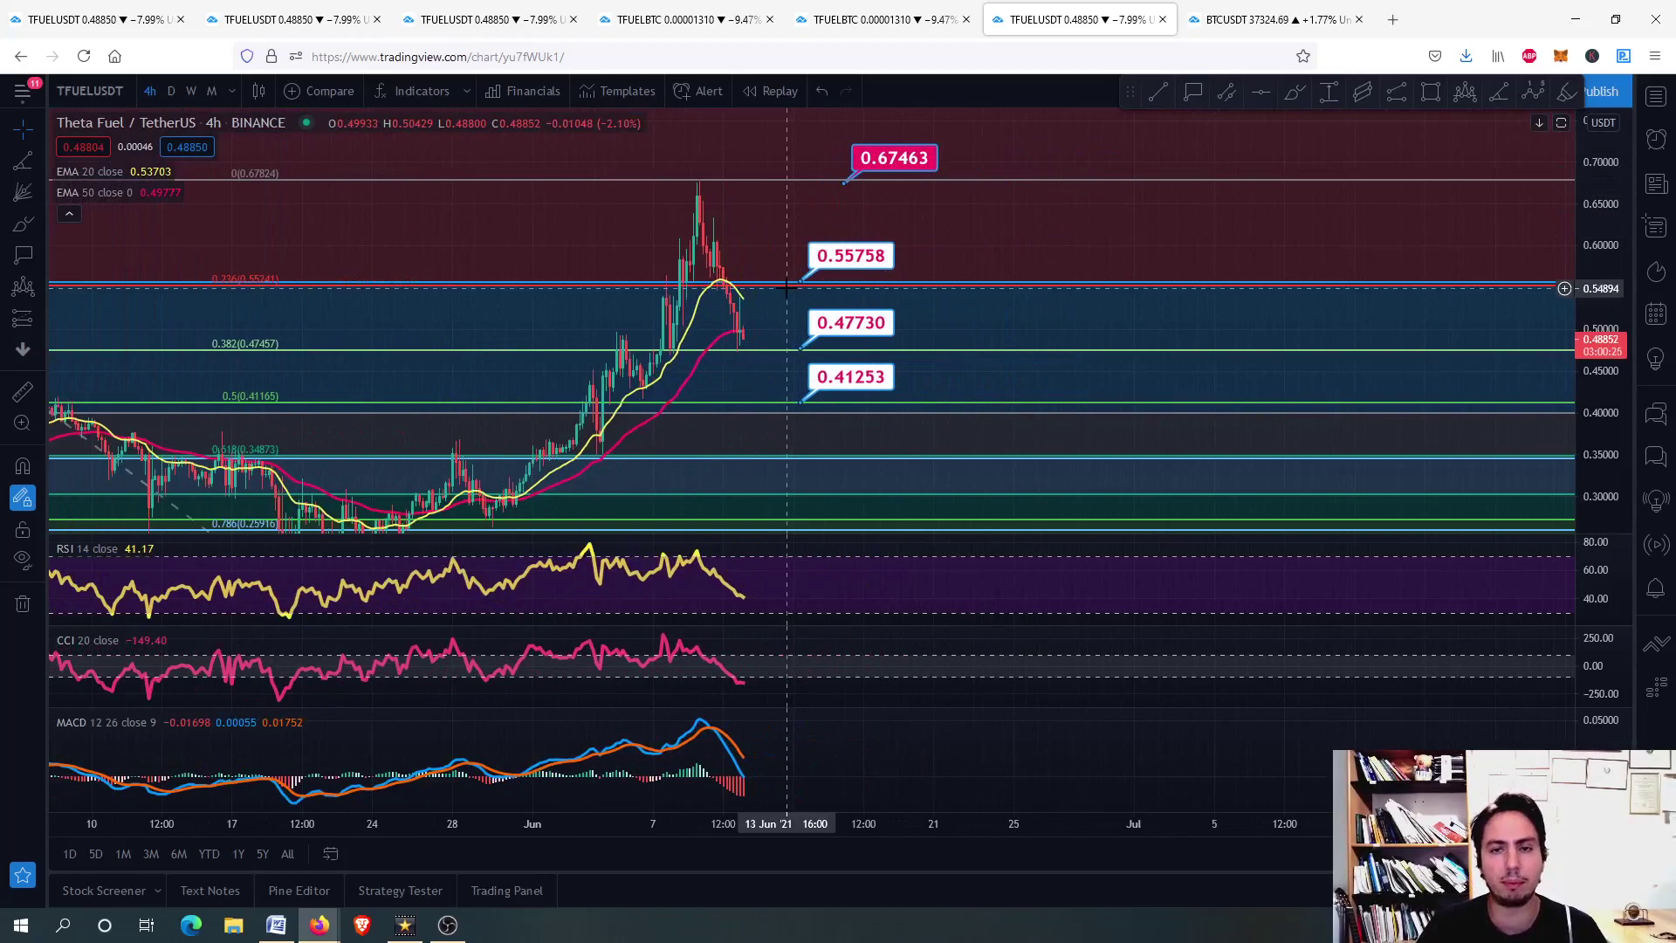
pyautogui.doubleClick(760, 667)
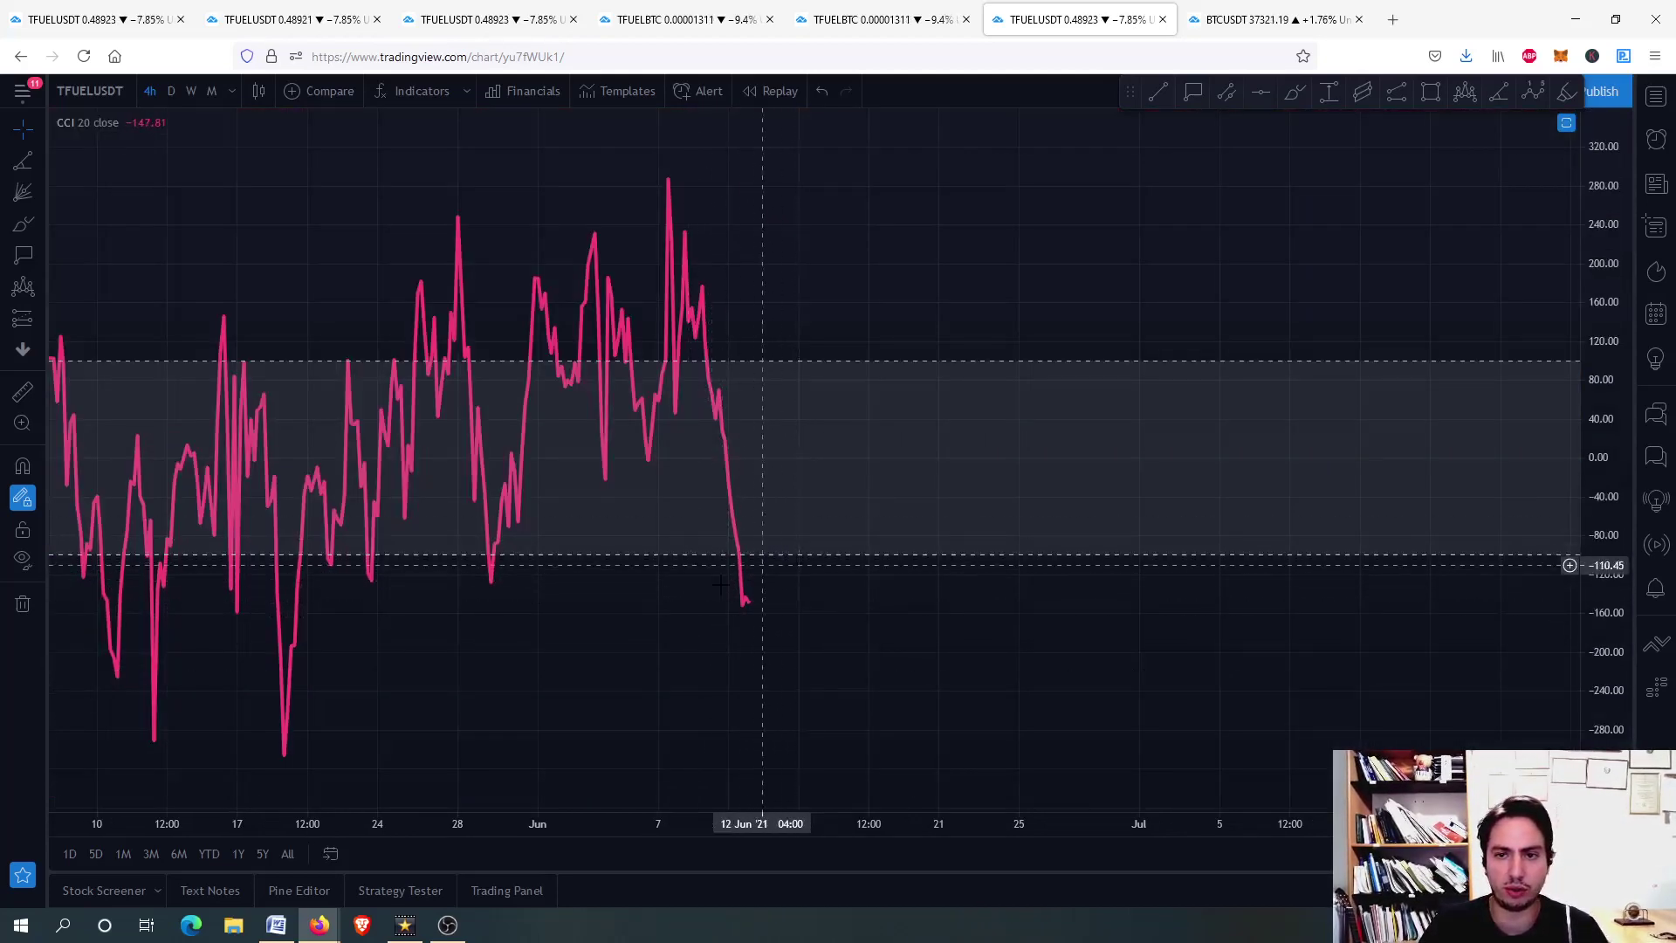
pyautogui.doubleClick(806, 498)
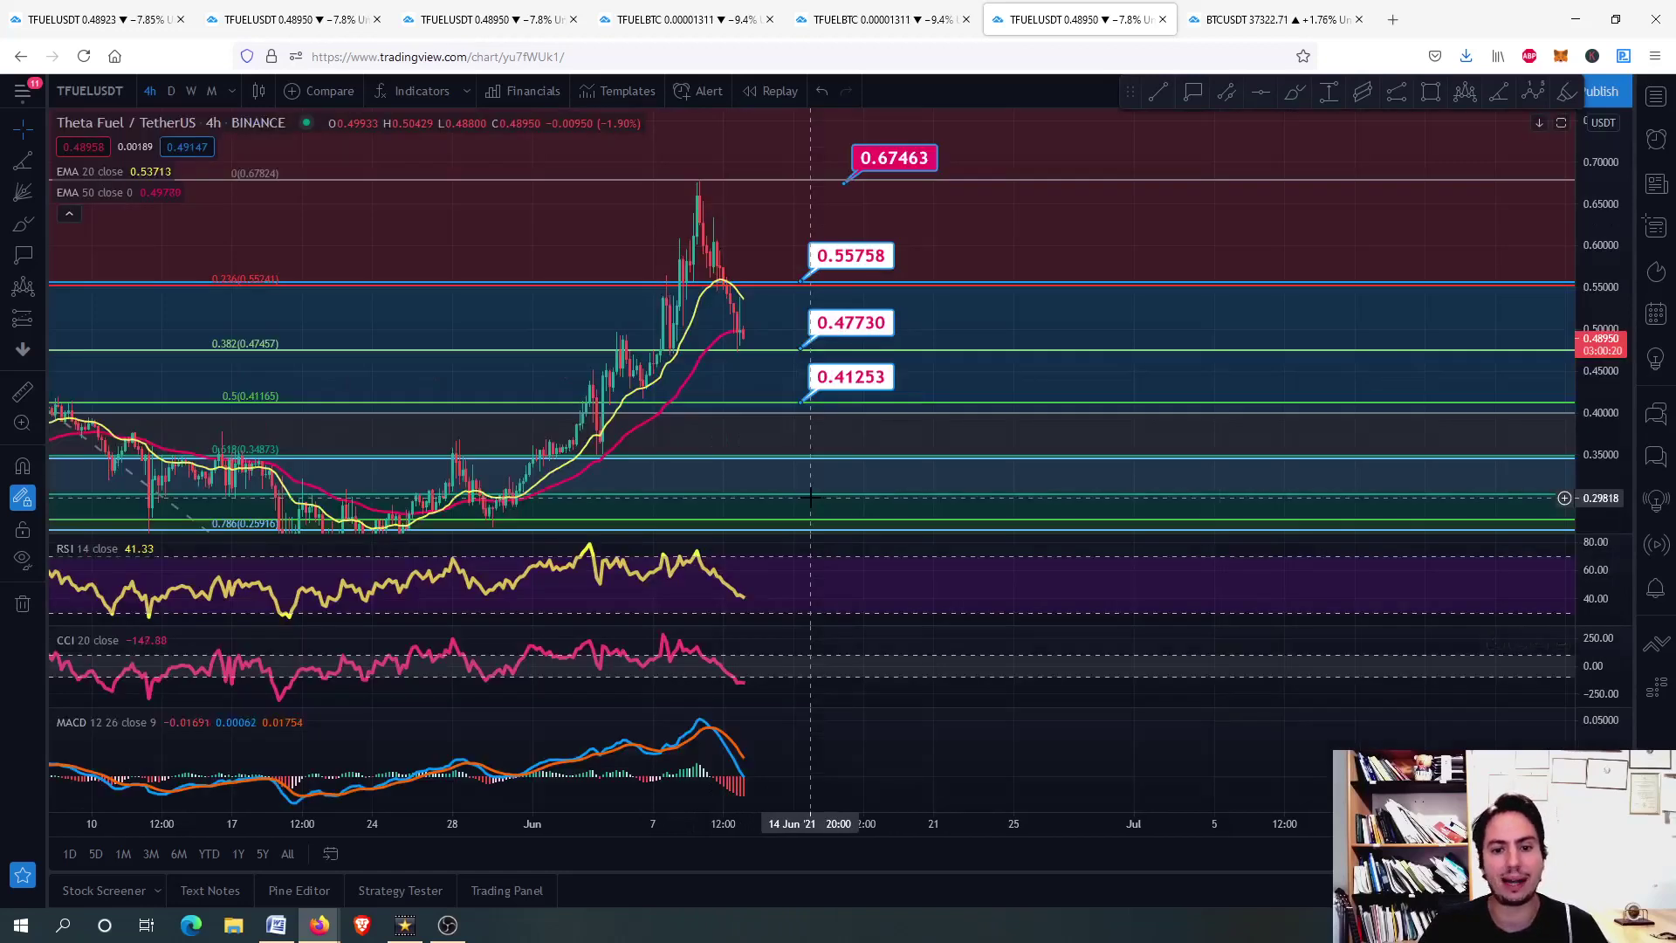
pyautogui.doubleClick(779, 579)
pyautogui.scroll(-3, 617, 468)
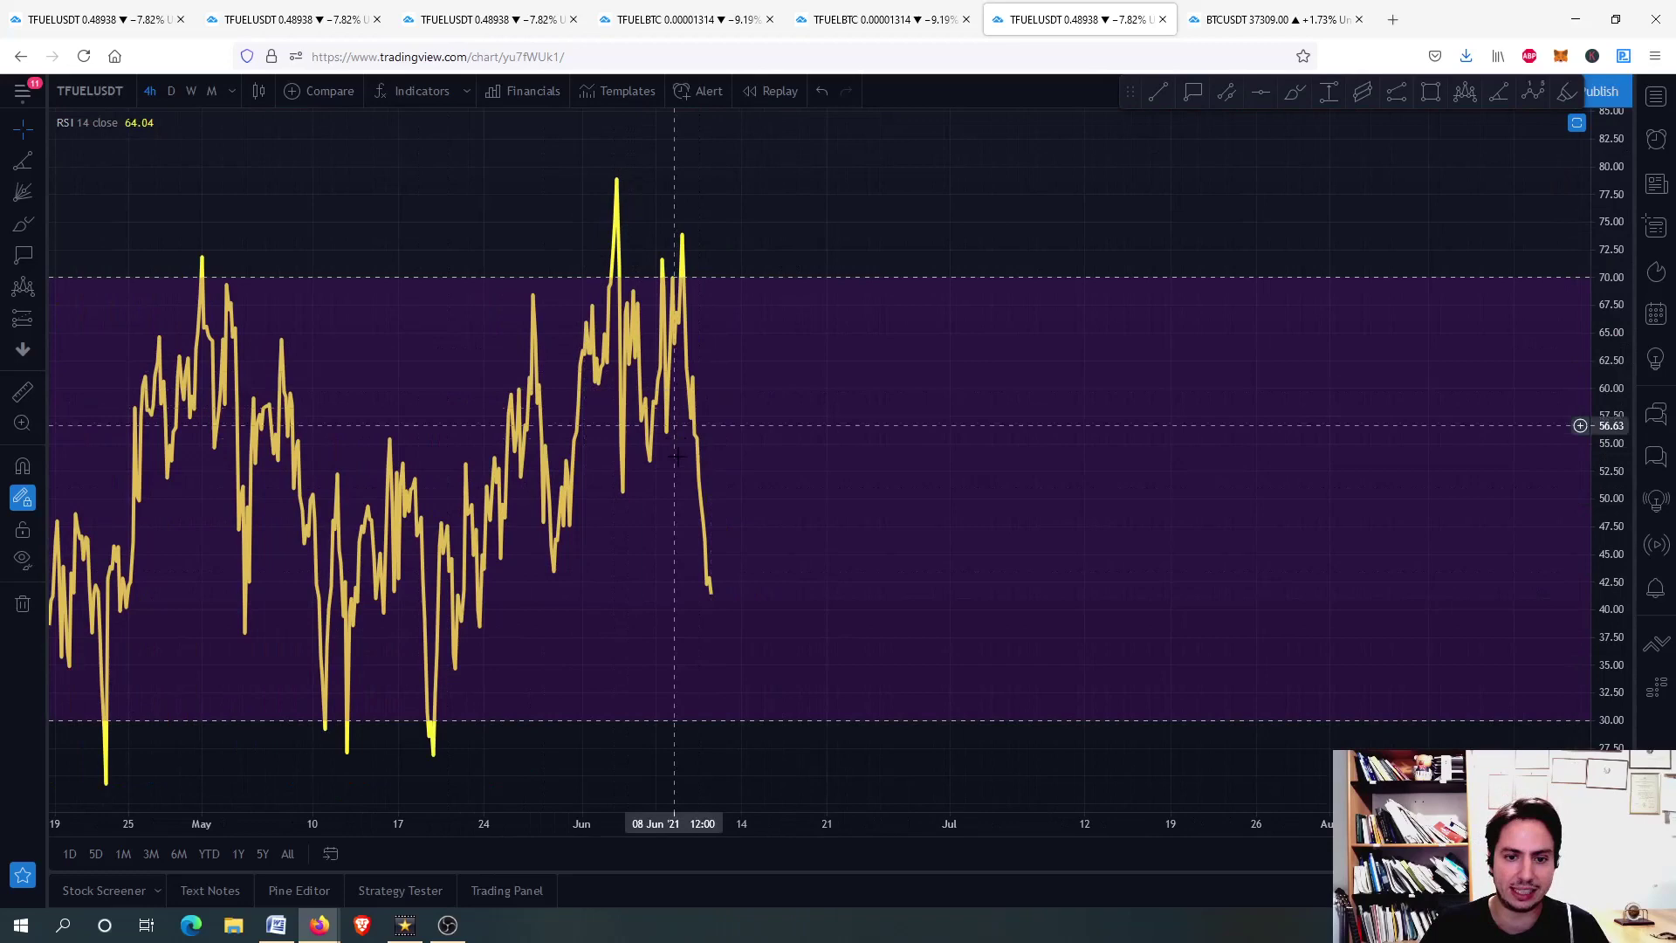
pyautogui.doubleClick(768, 507)
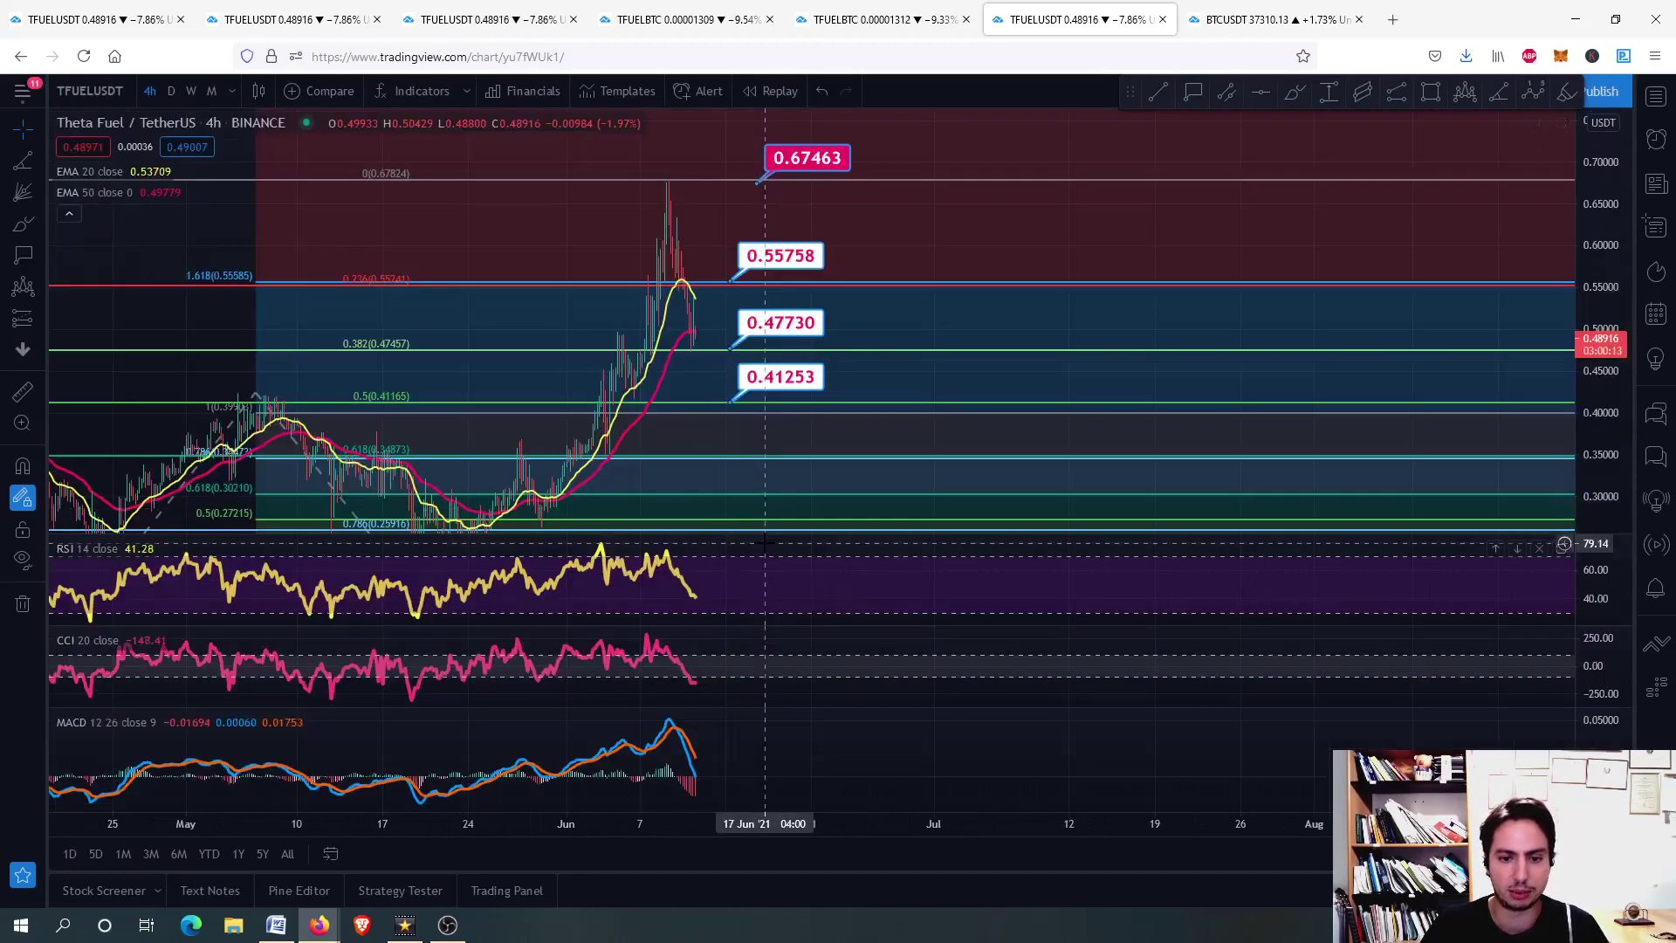
pyautogui.doubleClick(767, 753)
pyautogui.scroll(3, 702, 454)
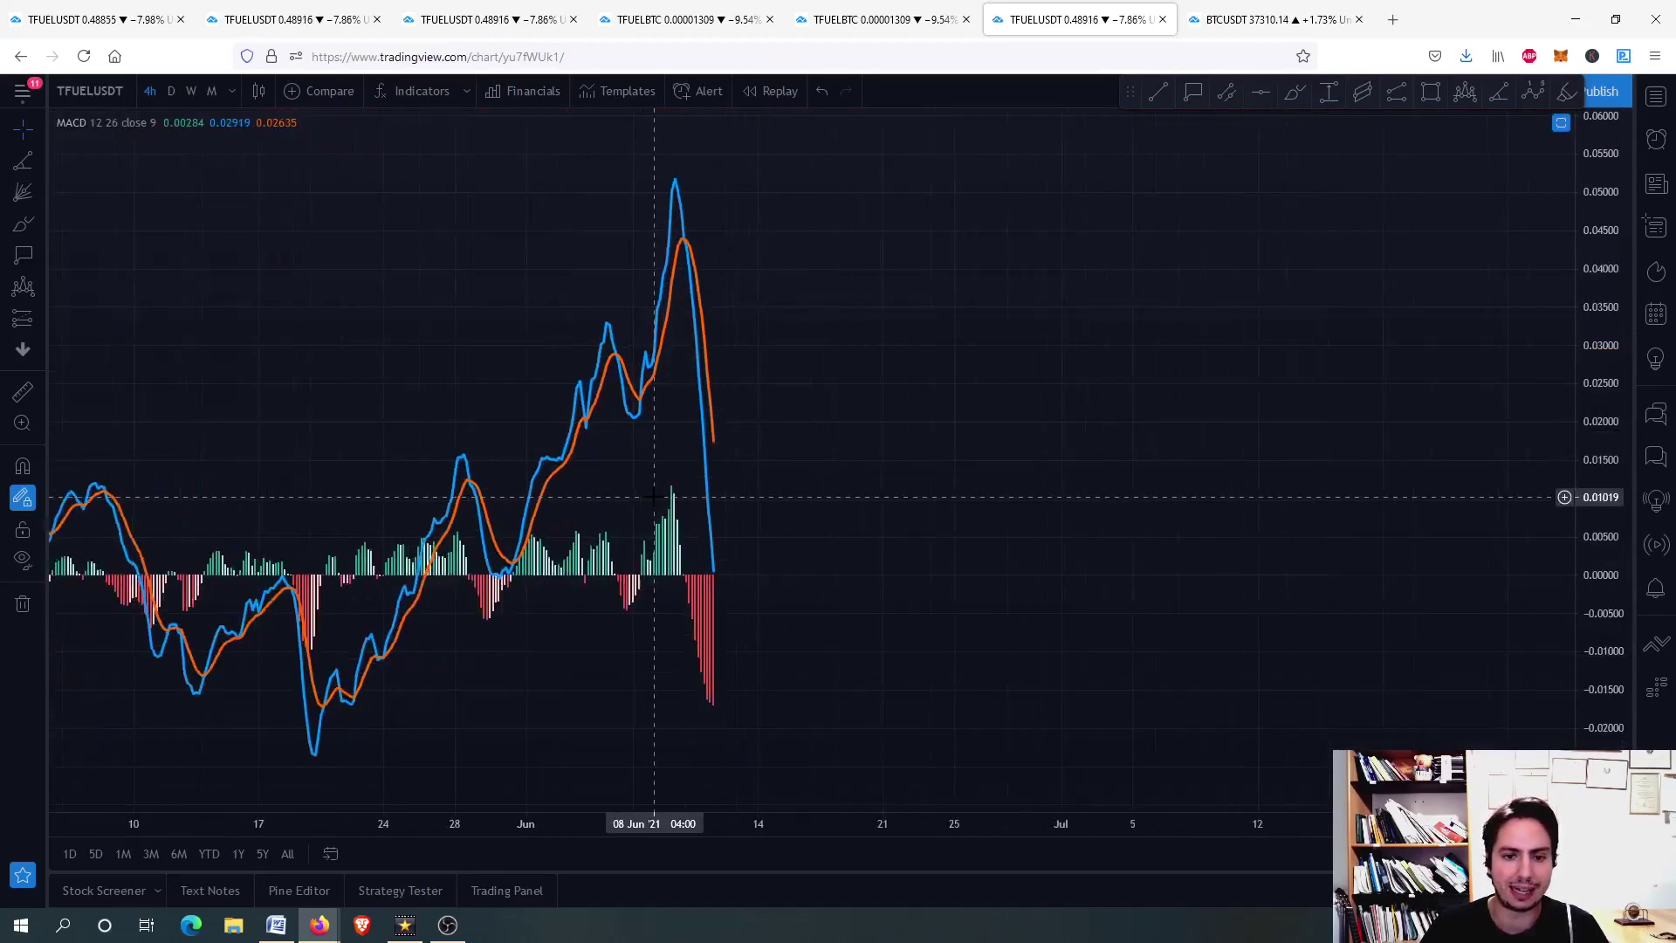
pyautogui.doubleClick(749, 410)
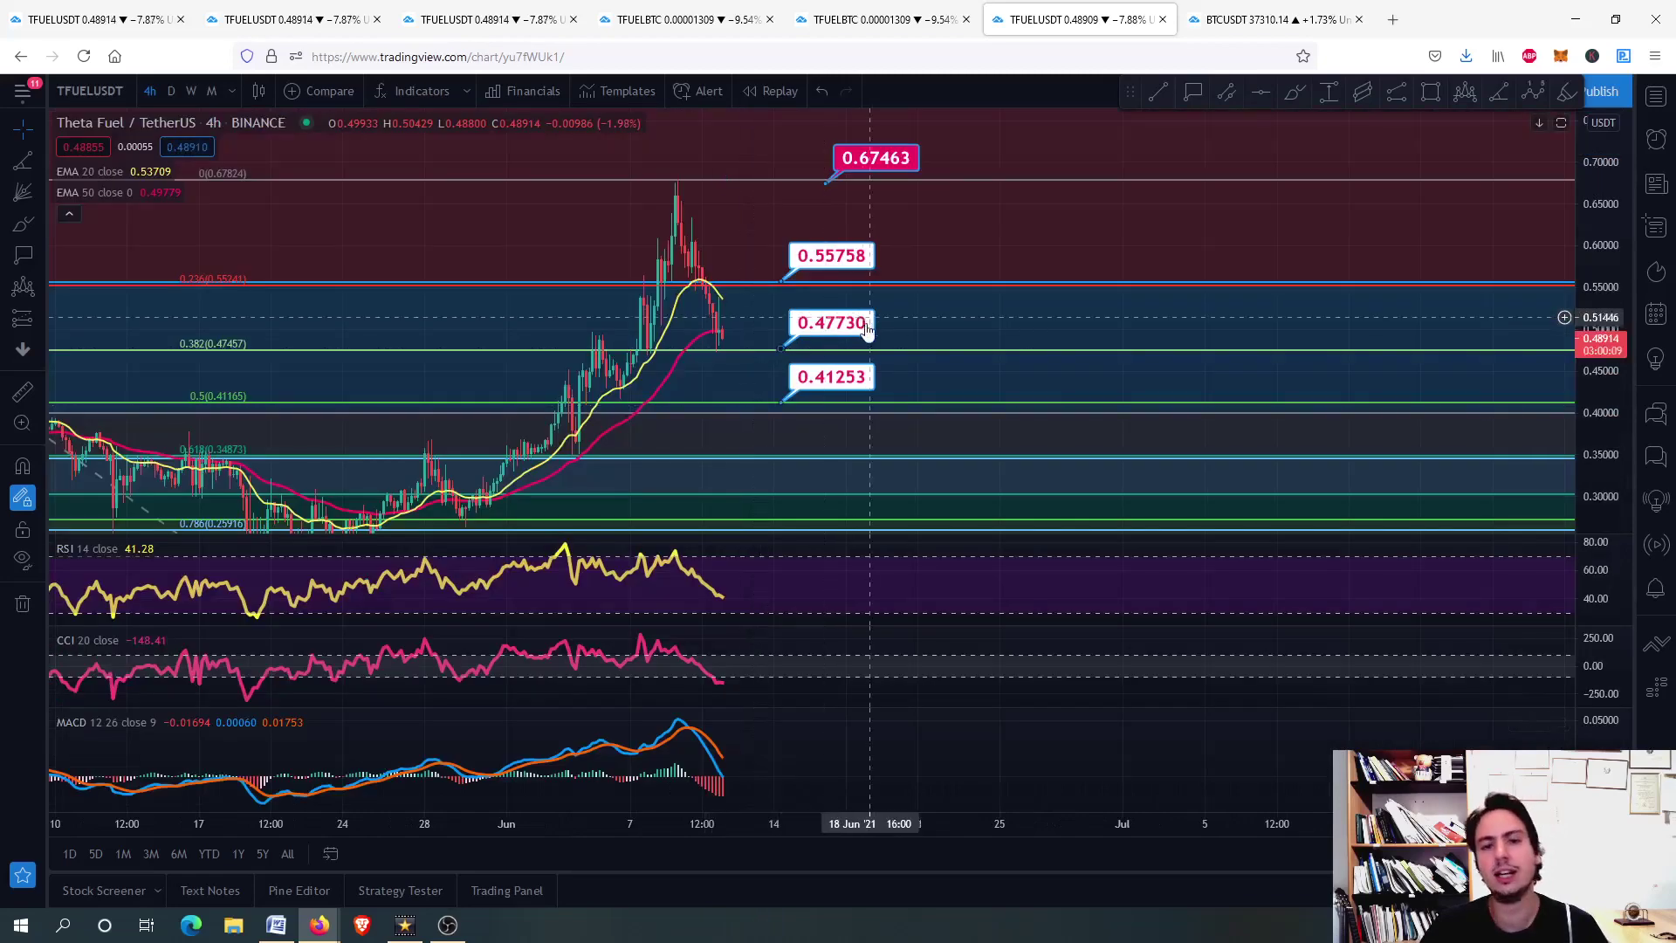
pyautogui.scroll(2, 814, 295)
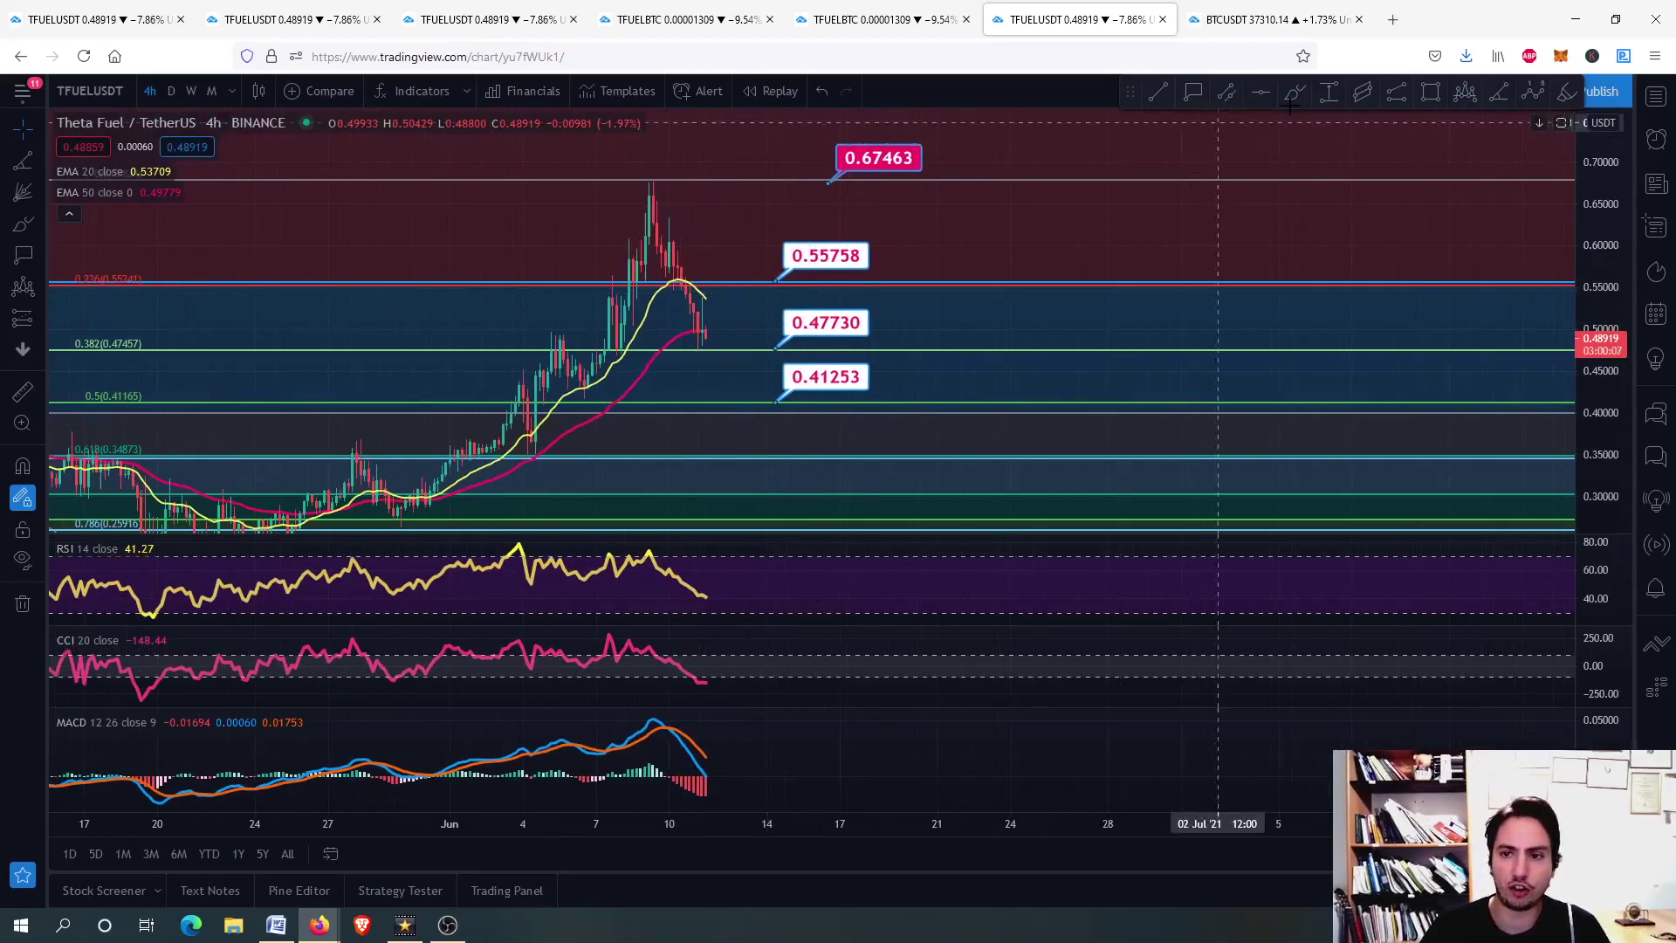
pyautogui.click(1328, 96)
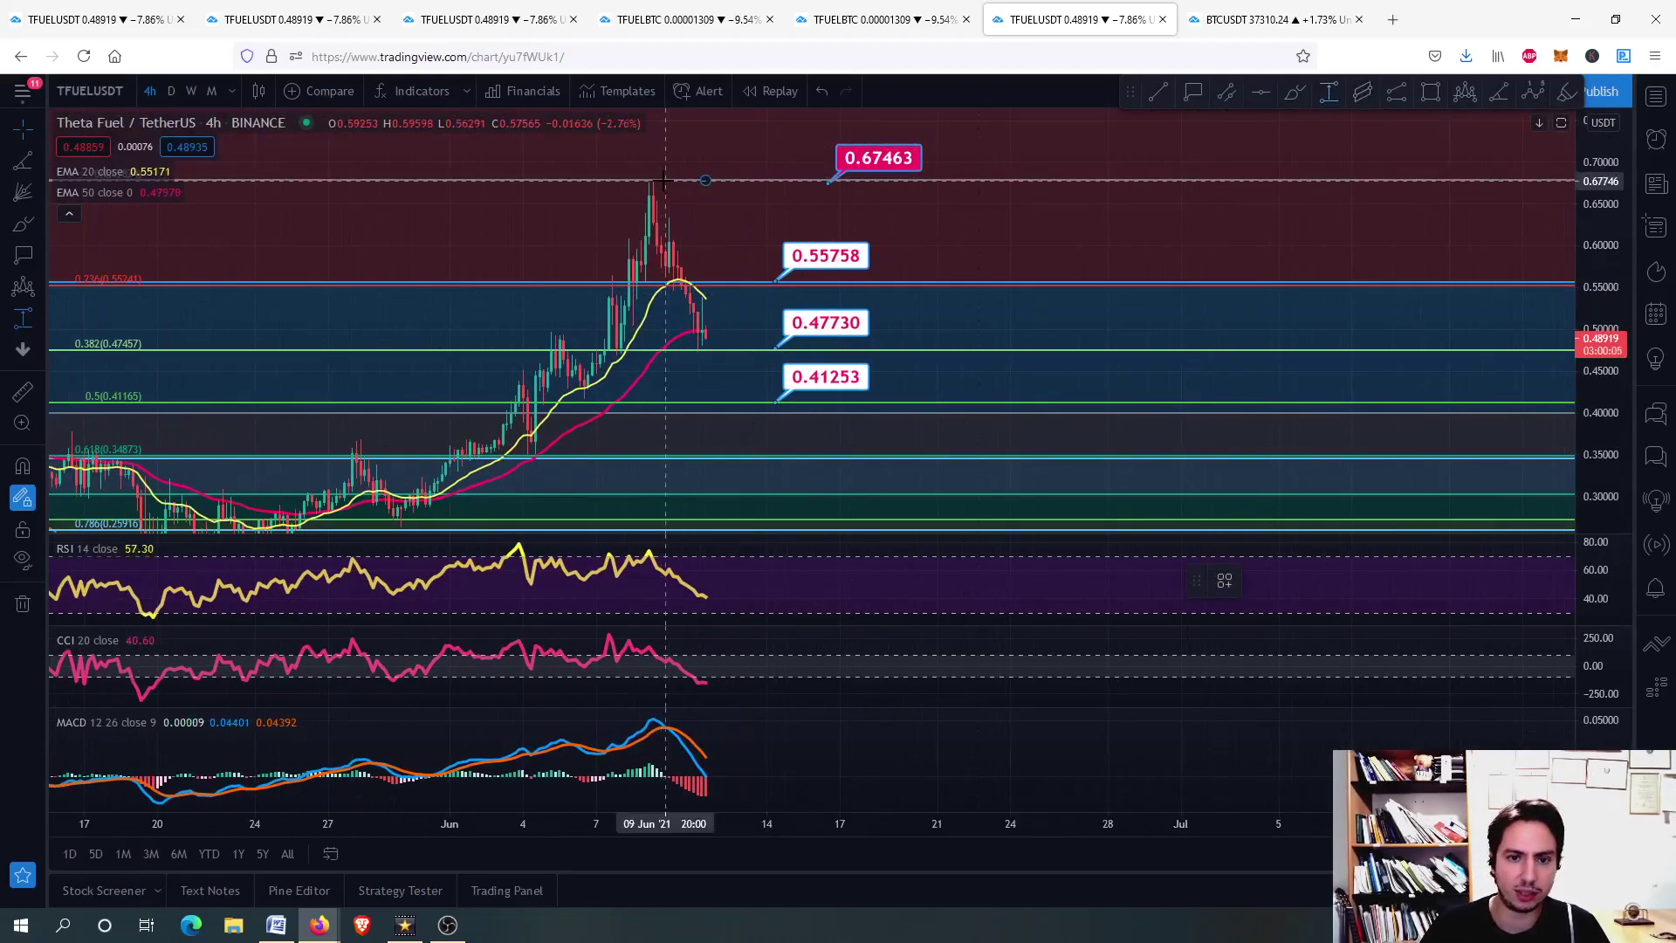
pyautogui.click(665, 180)
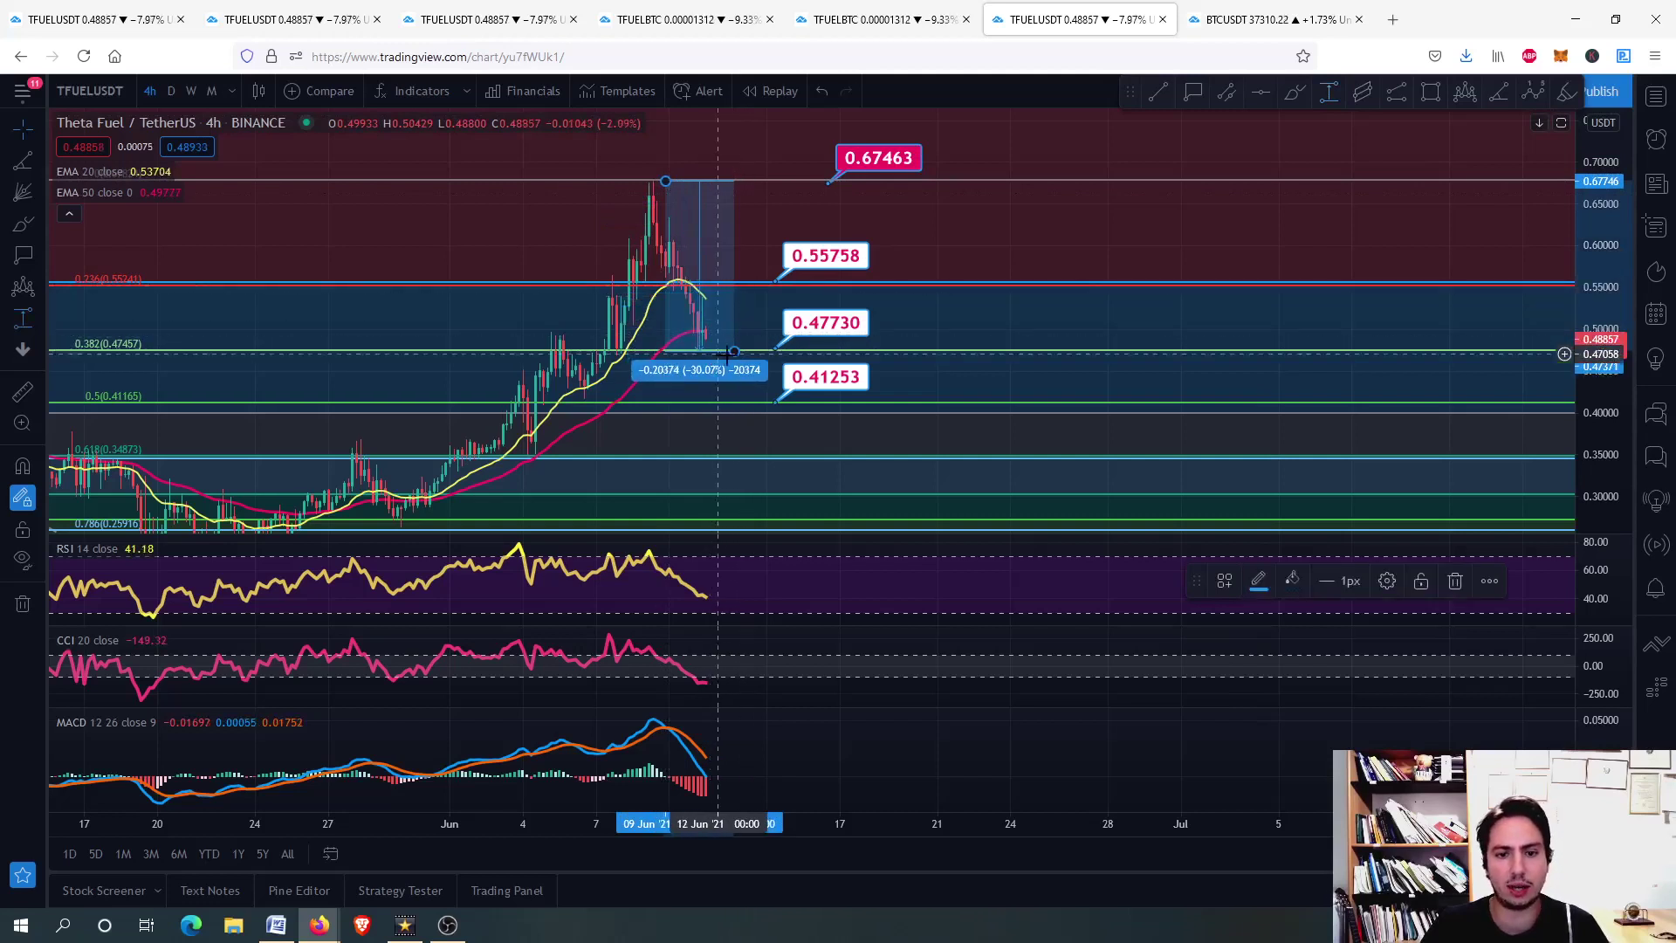
pyautogui.click(783, 301)
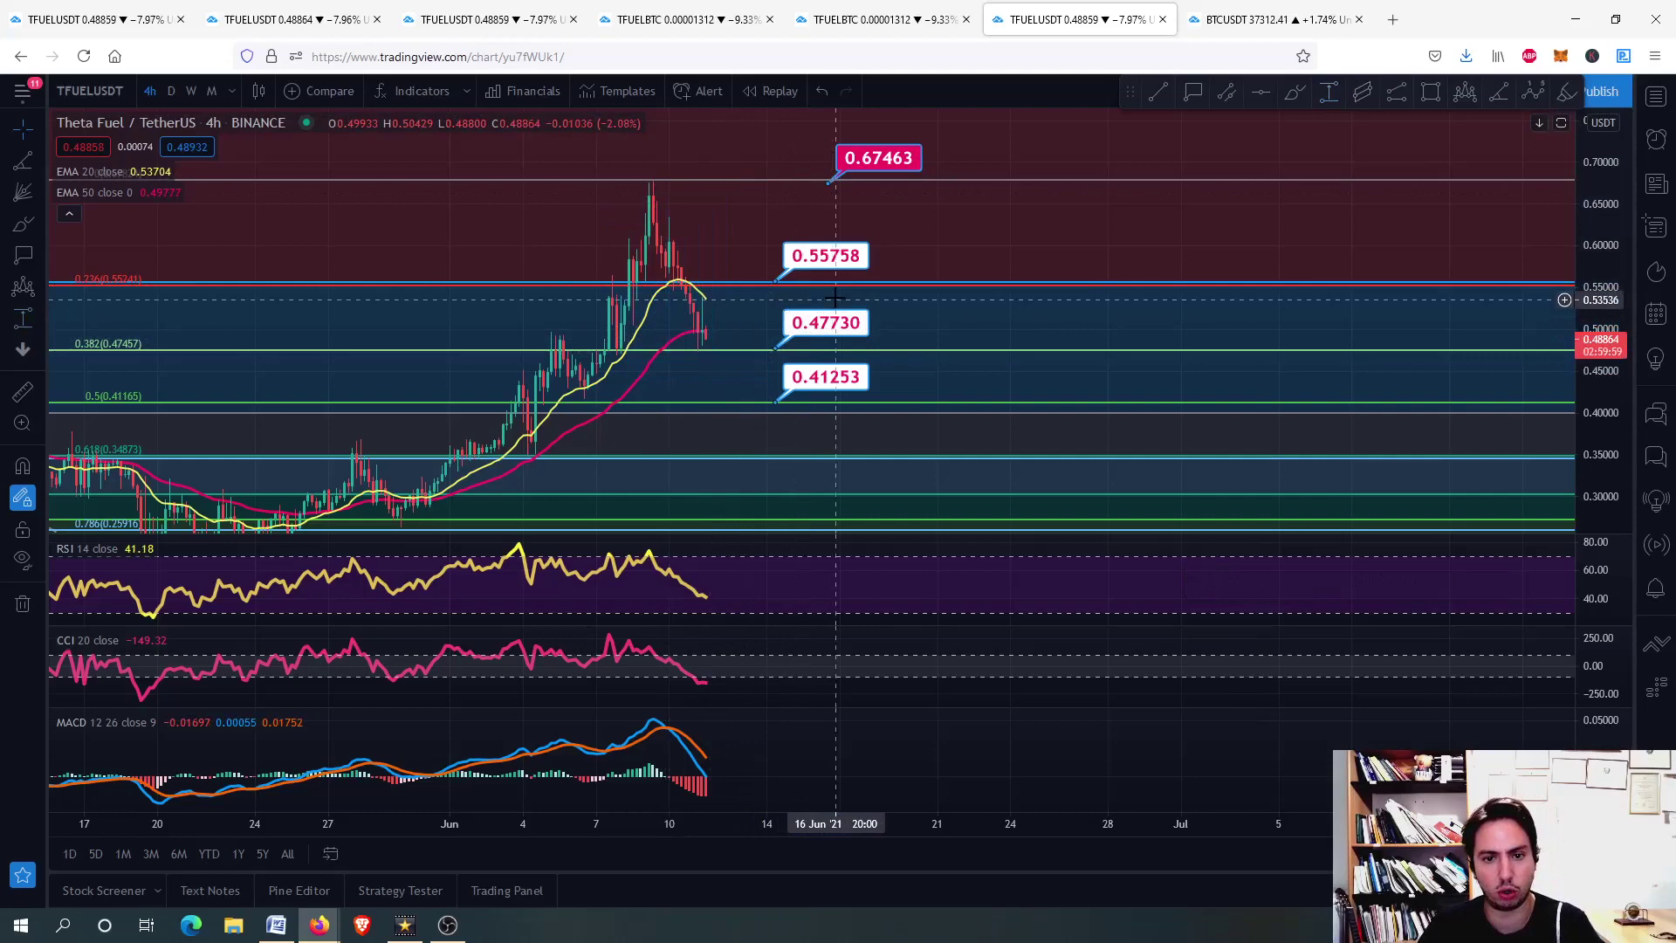
pyautogui.scroll(2, 748, 367)
pyautogui.scroll(-3, 748, 367)
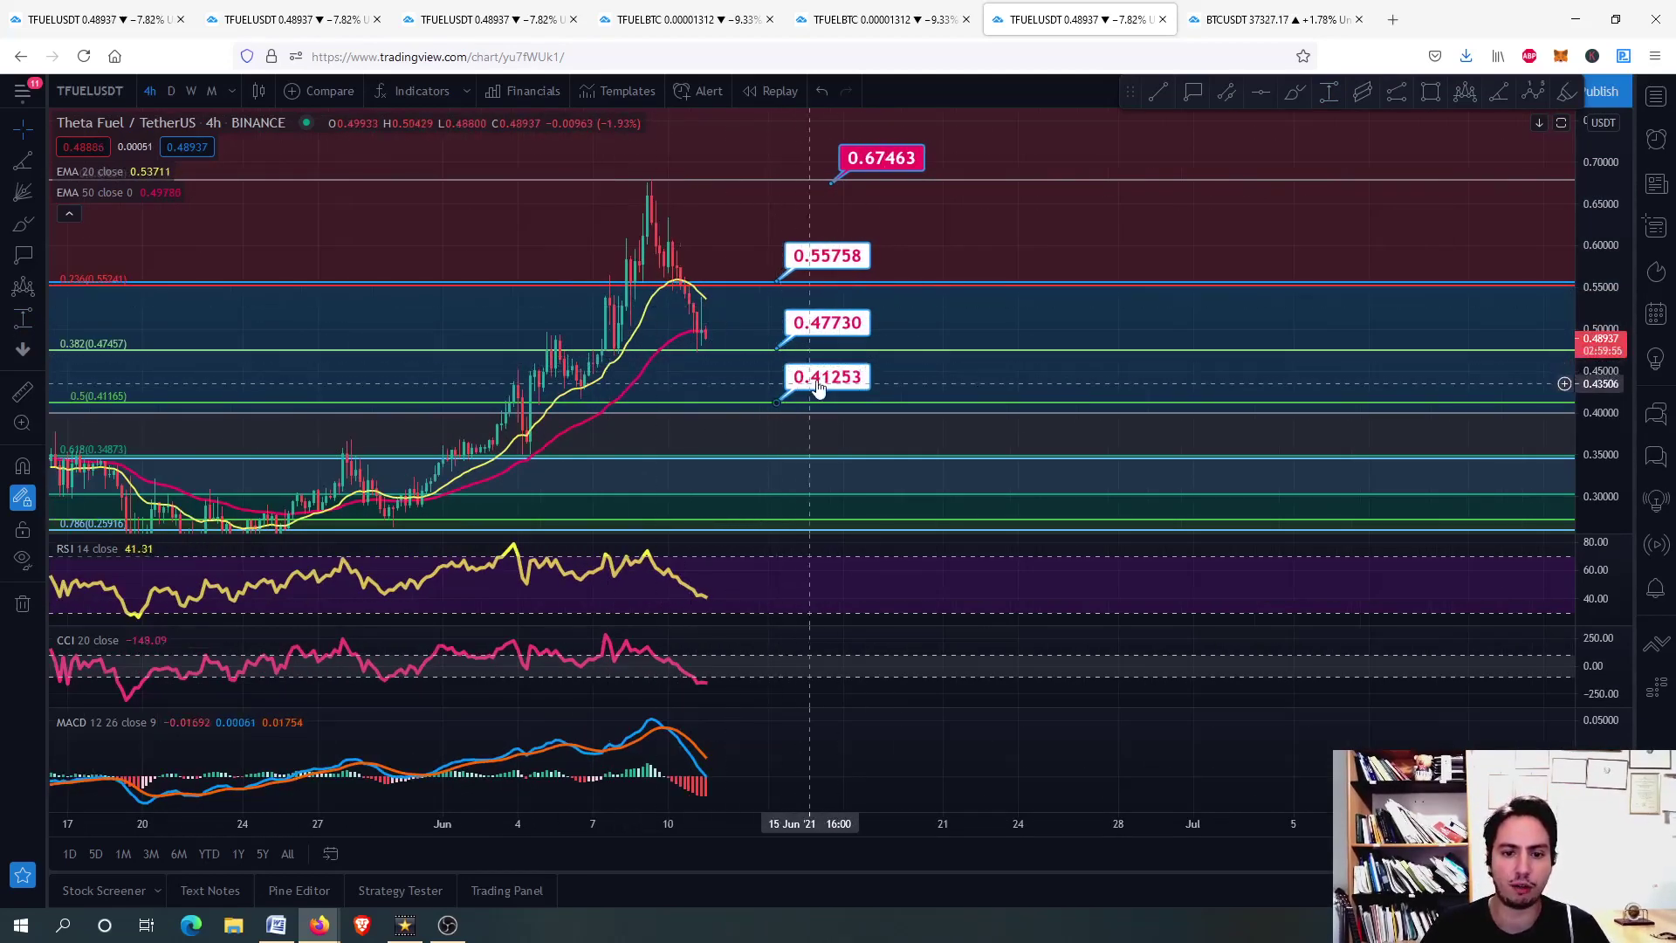
pyautogui.scroll(2, 812, 371)
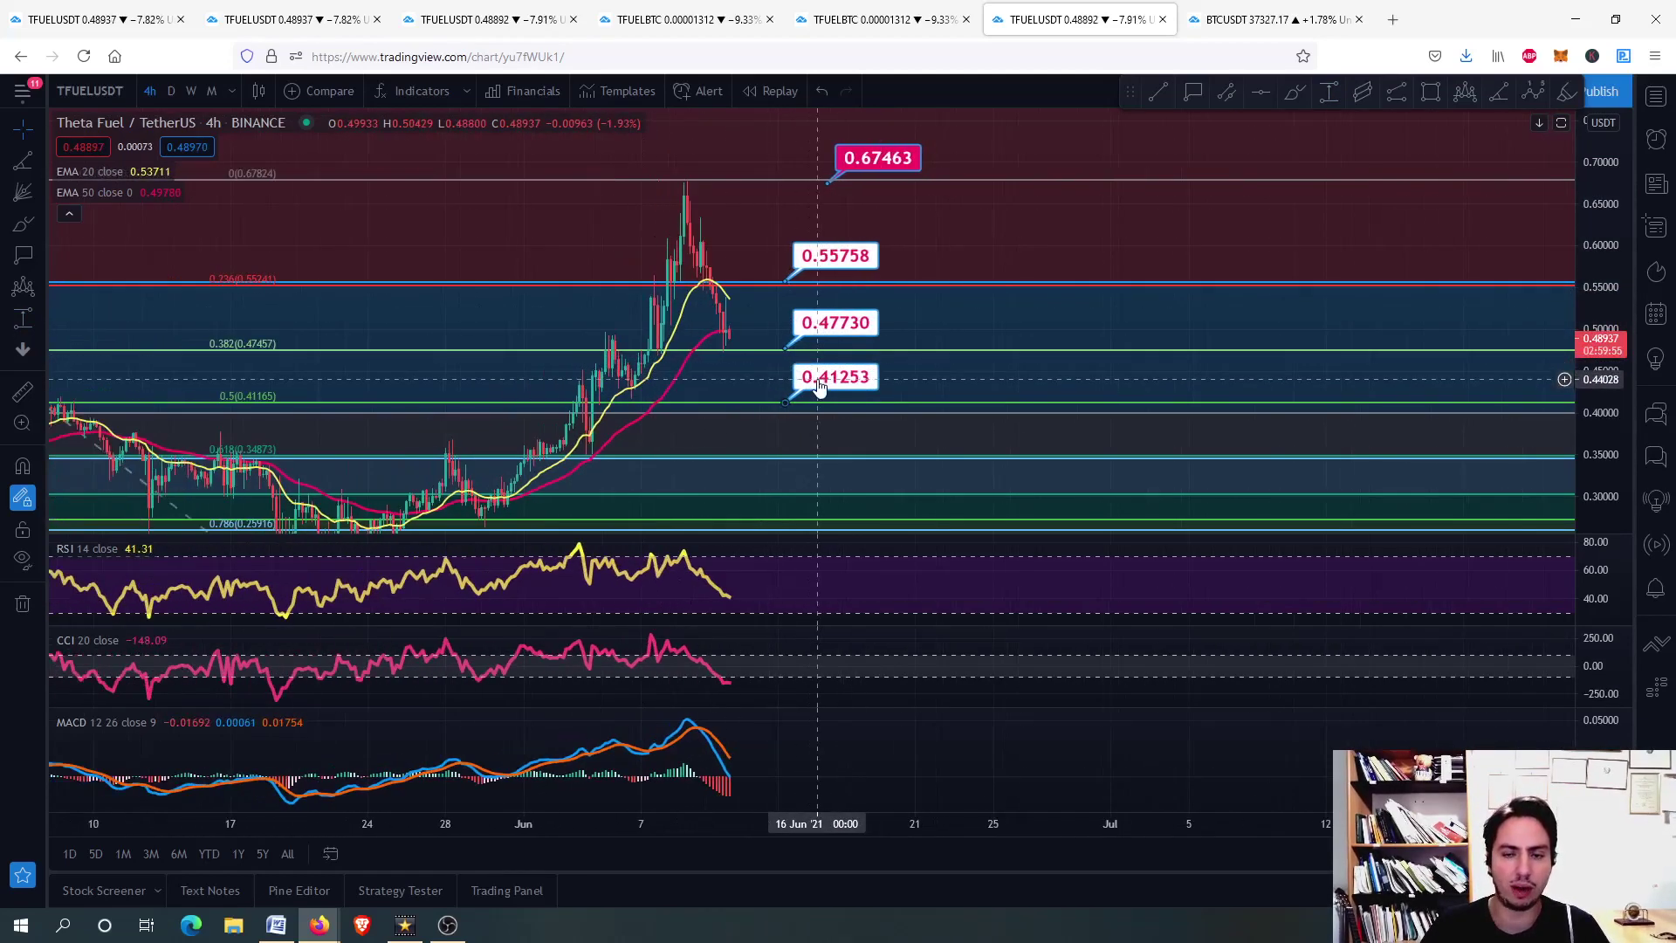
pyautogui.click(836, 11)
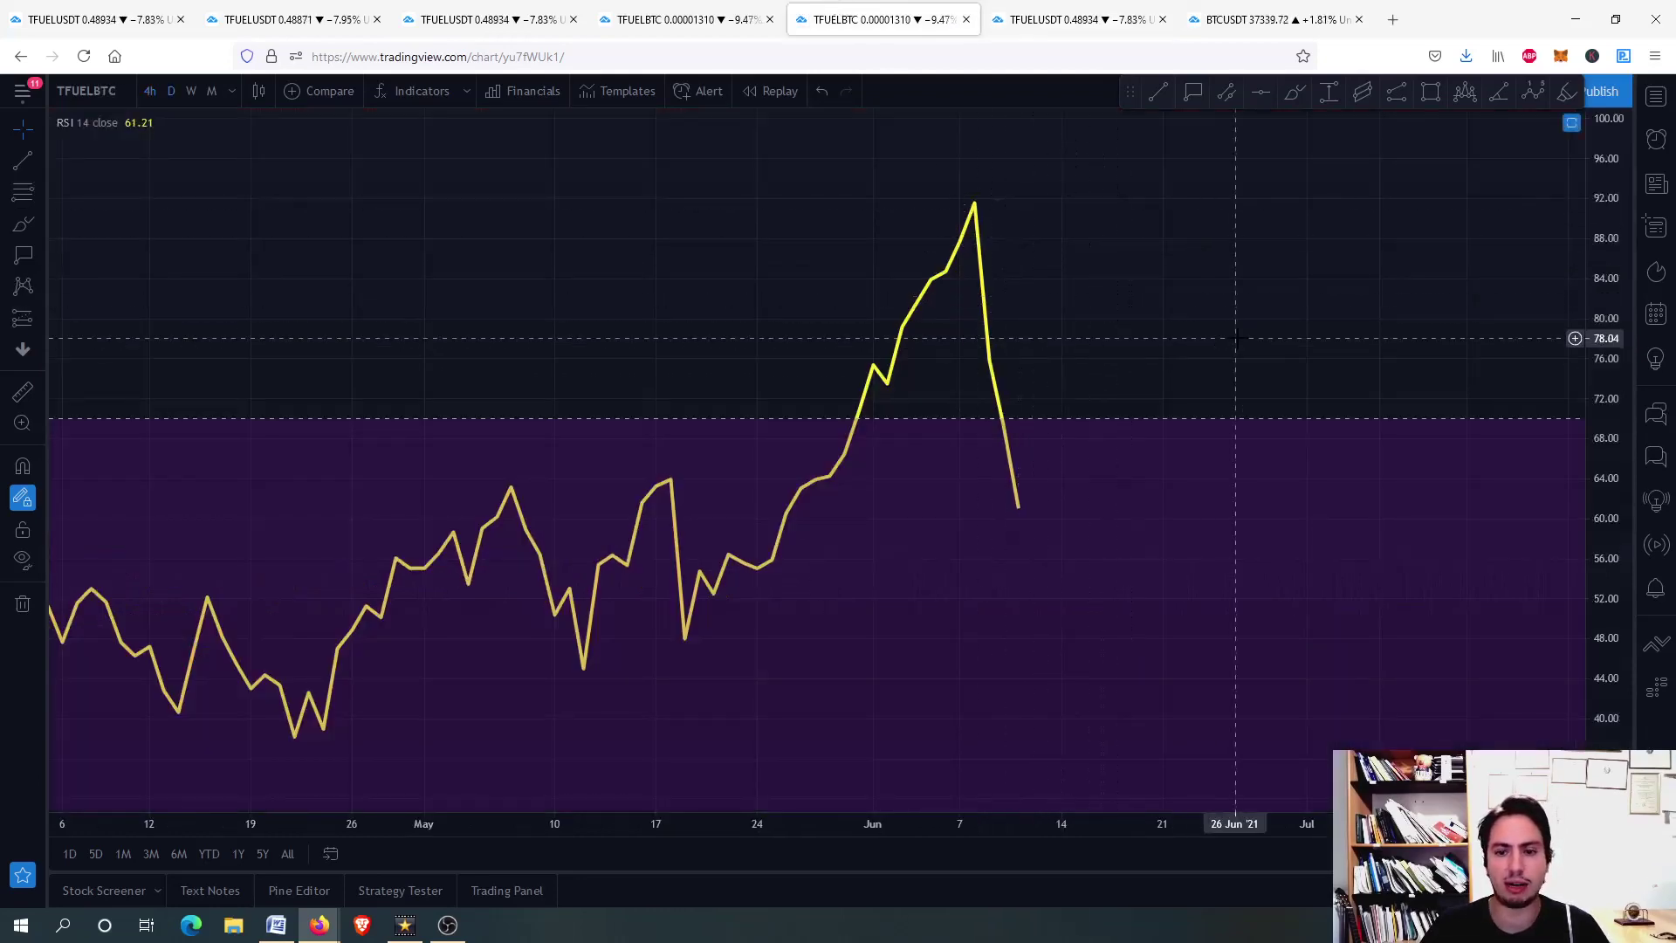
pyautogui.scroll(2, 1004, 331)
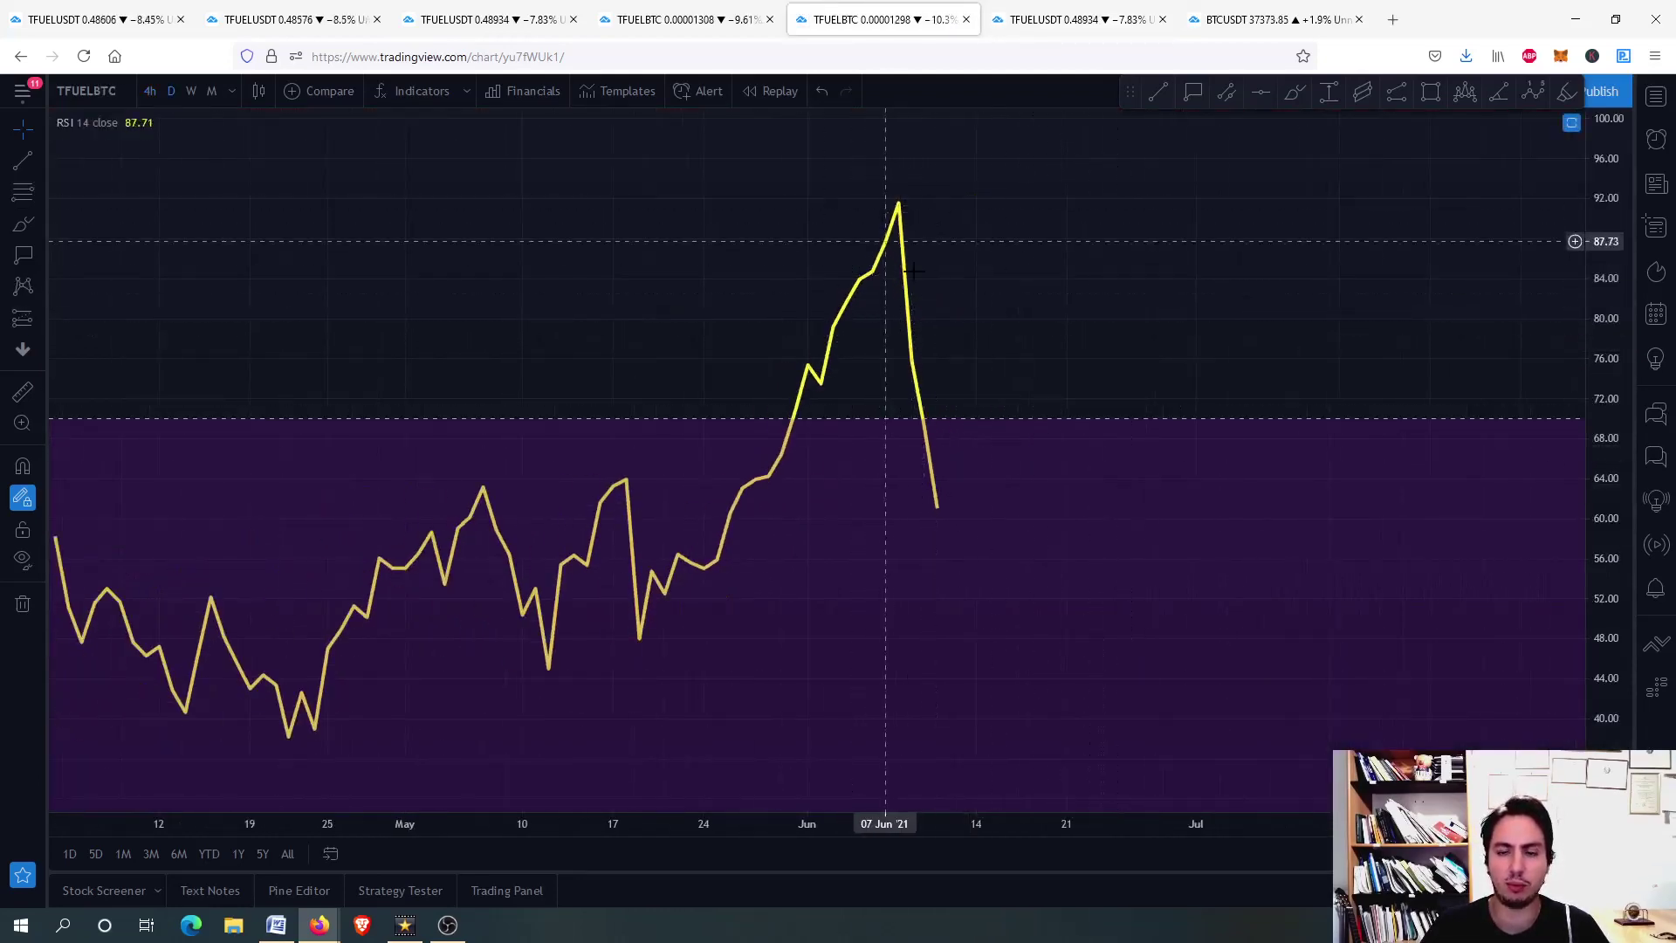
pyautogui.click(1274, 19)
pyautogui.scroll(-1, 913, 307)
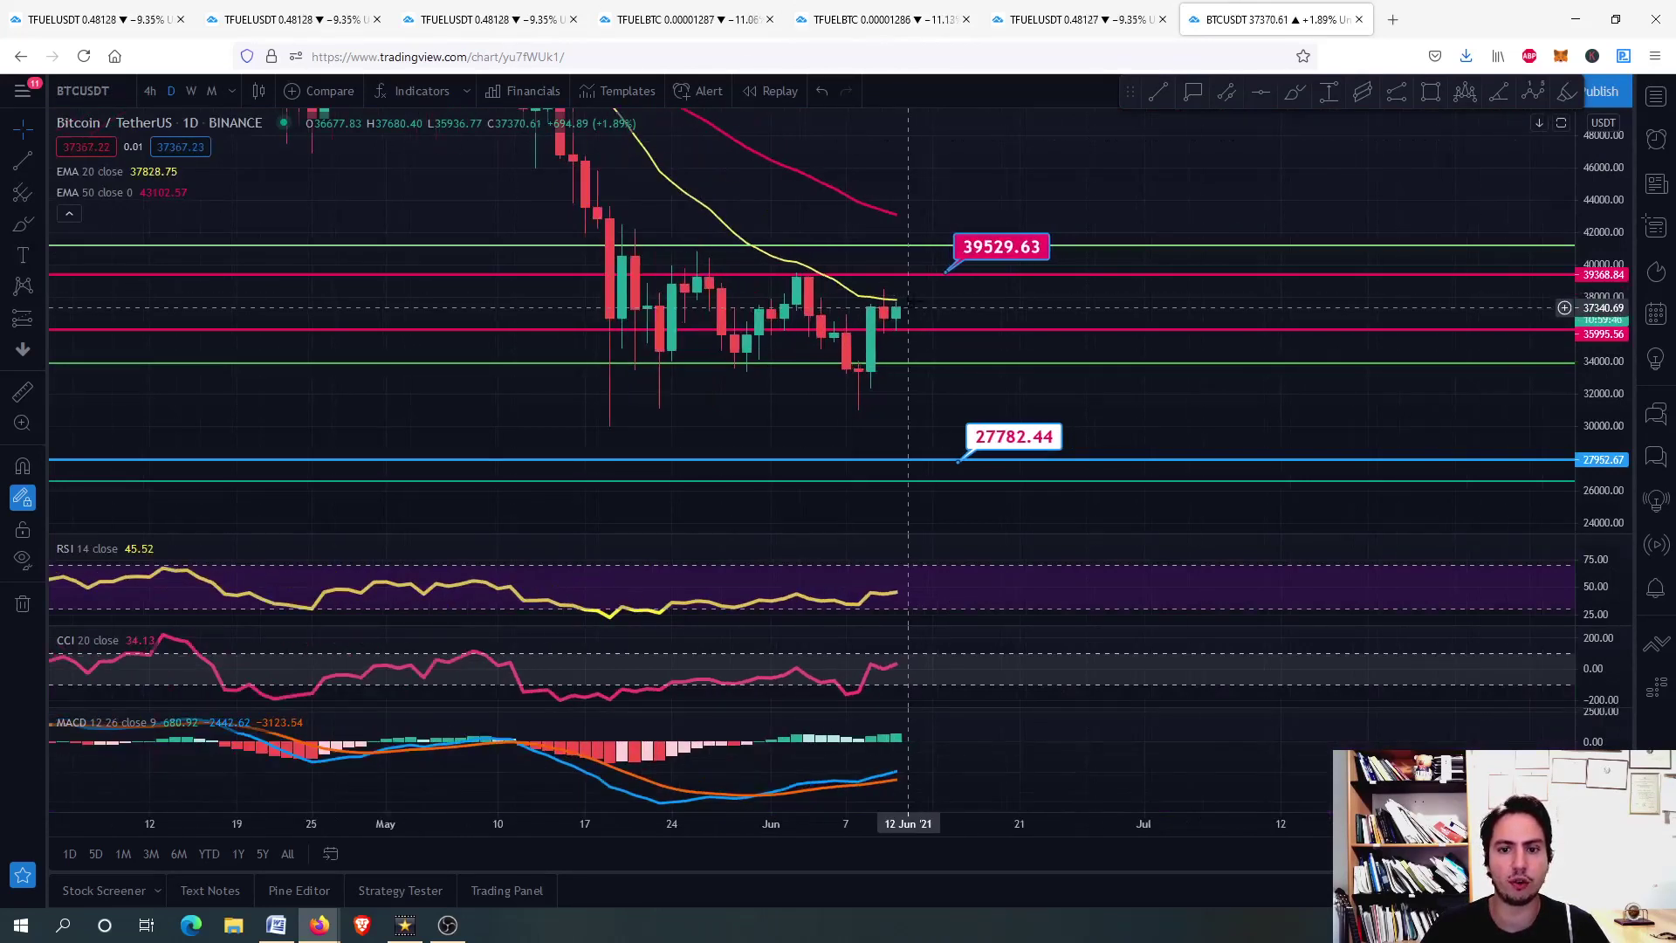
pyautogui.hotkey('ctrl', 'pageup')
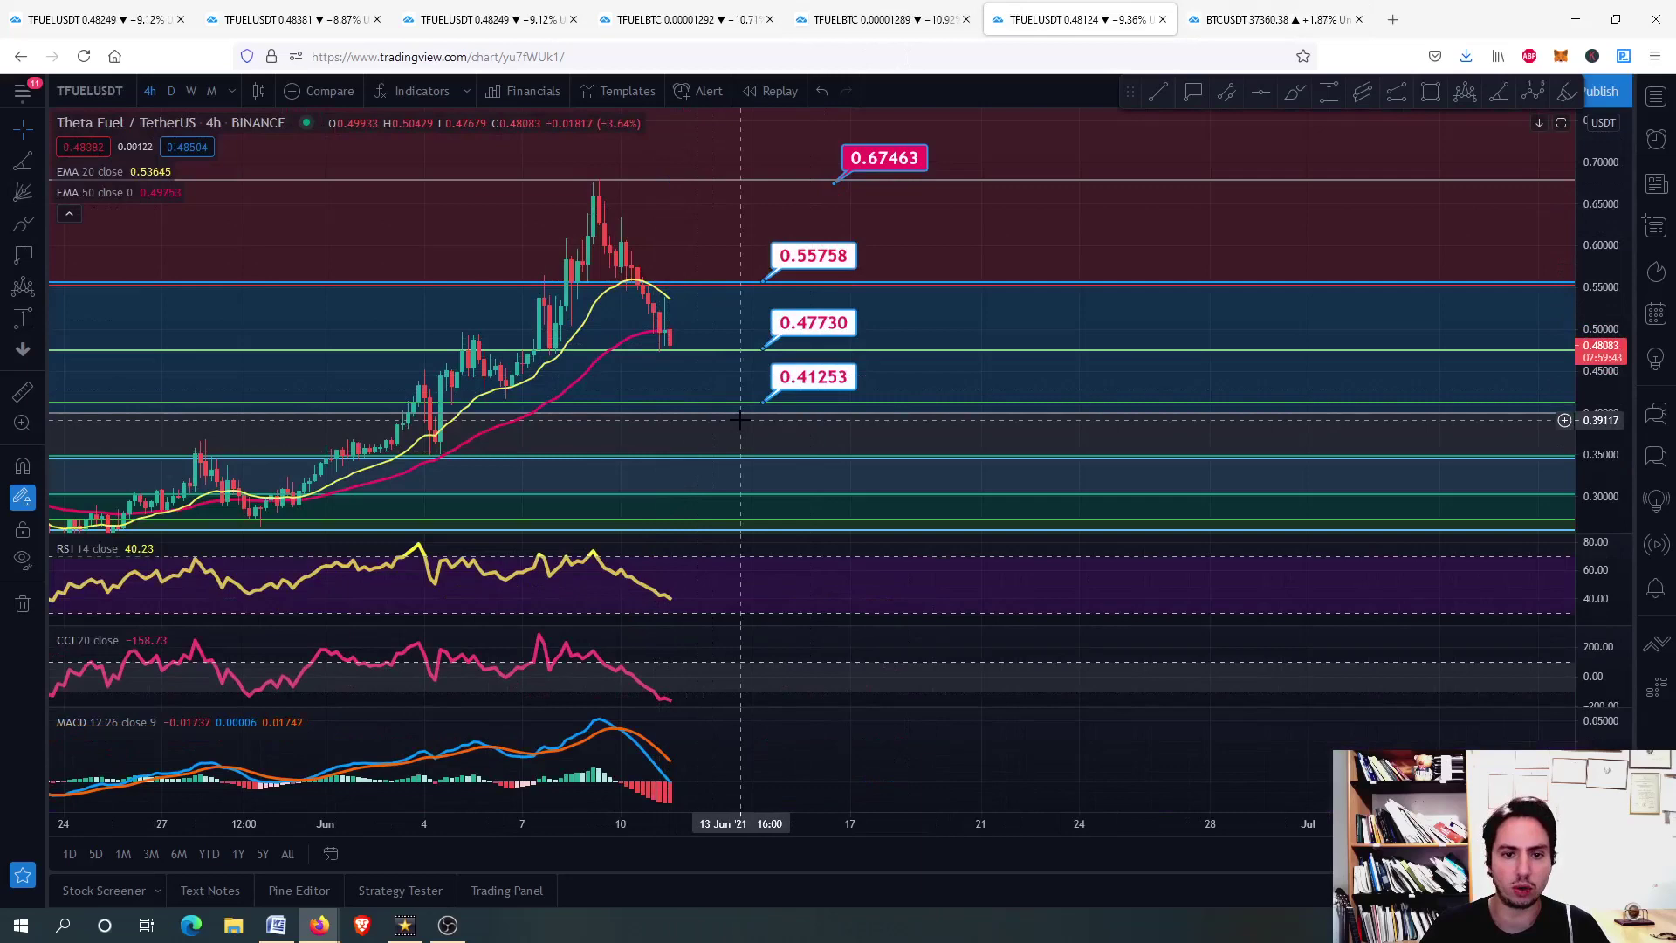
# - Sketch a price path rising from 0.41776 to 0.67463, then undo it
pyautogui.scroll(-1, 733, 381)
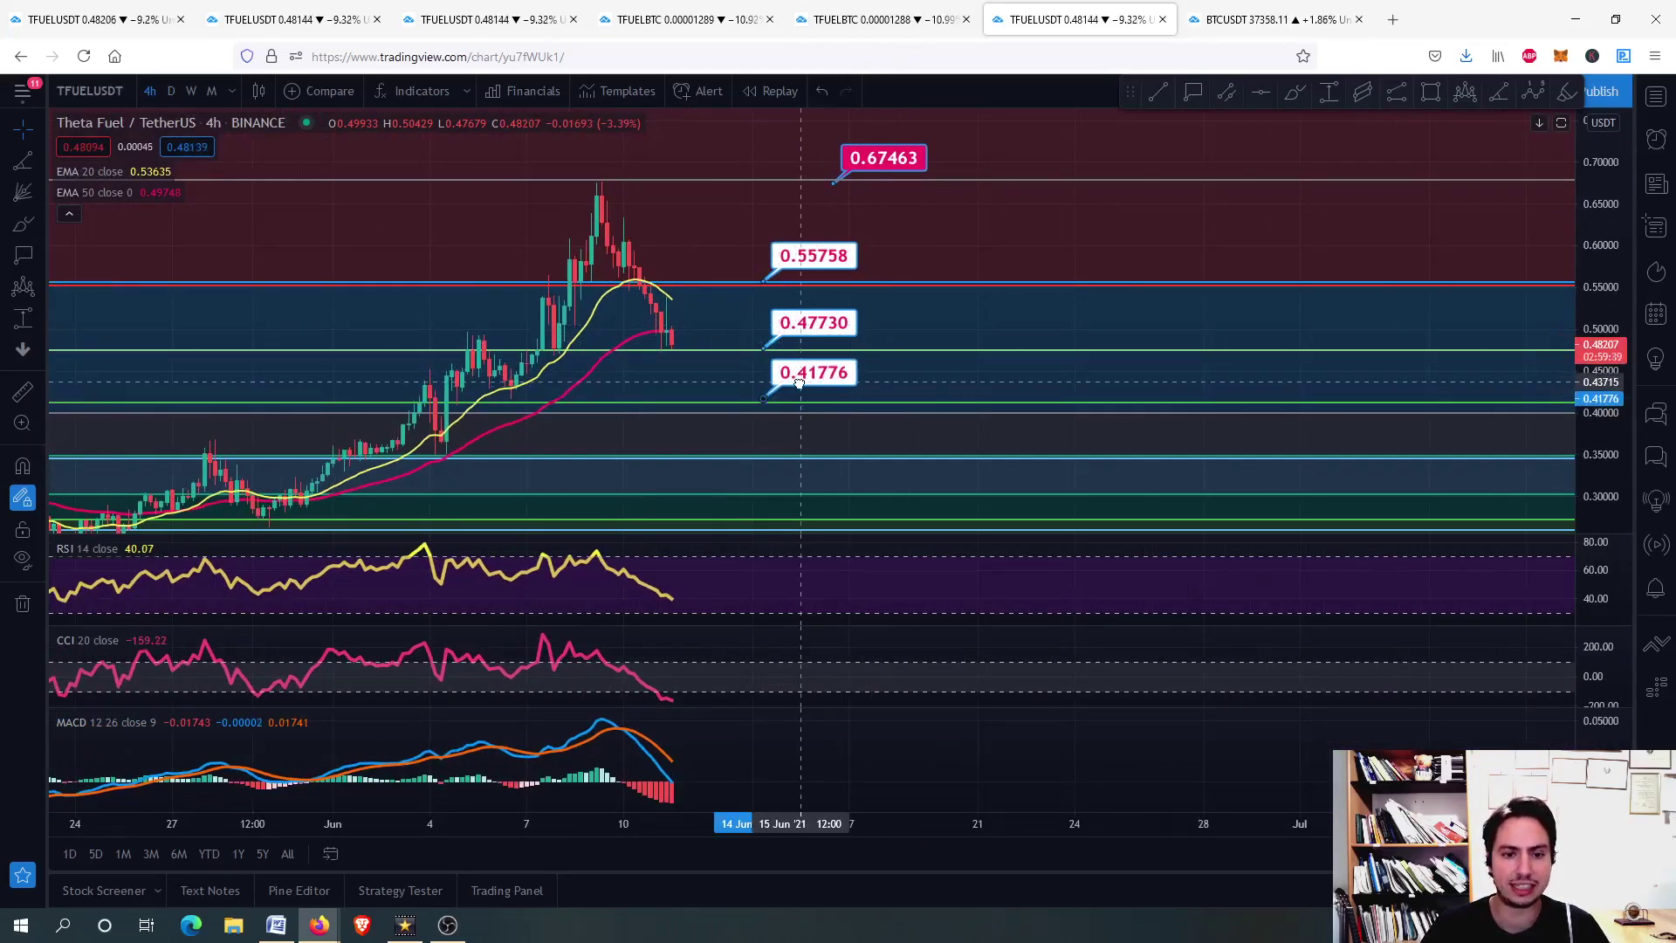
pyautogui.scroll(-1, 711, 360)
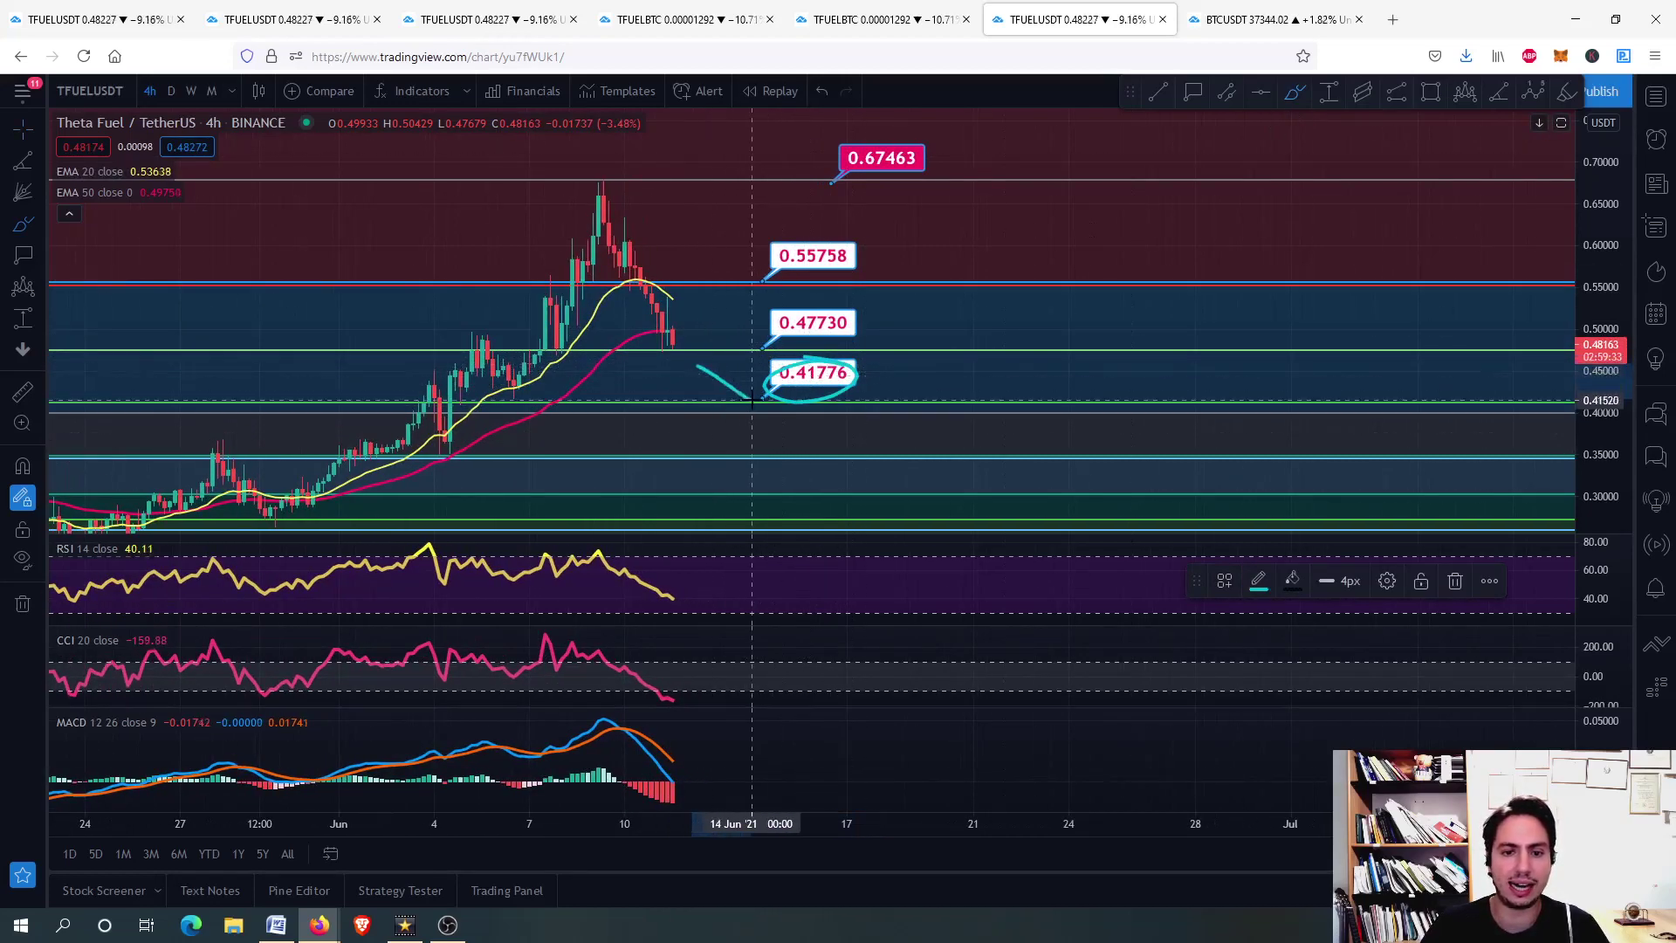
pyautogui.moveTo(755, 397); pyautogui.dragTo(810, 226)
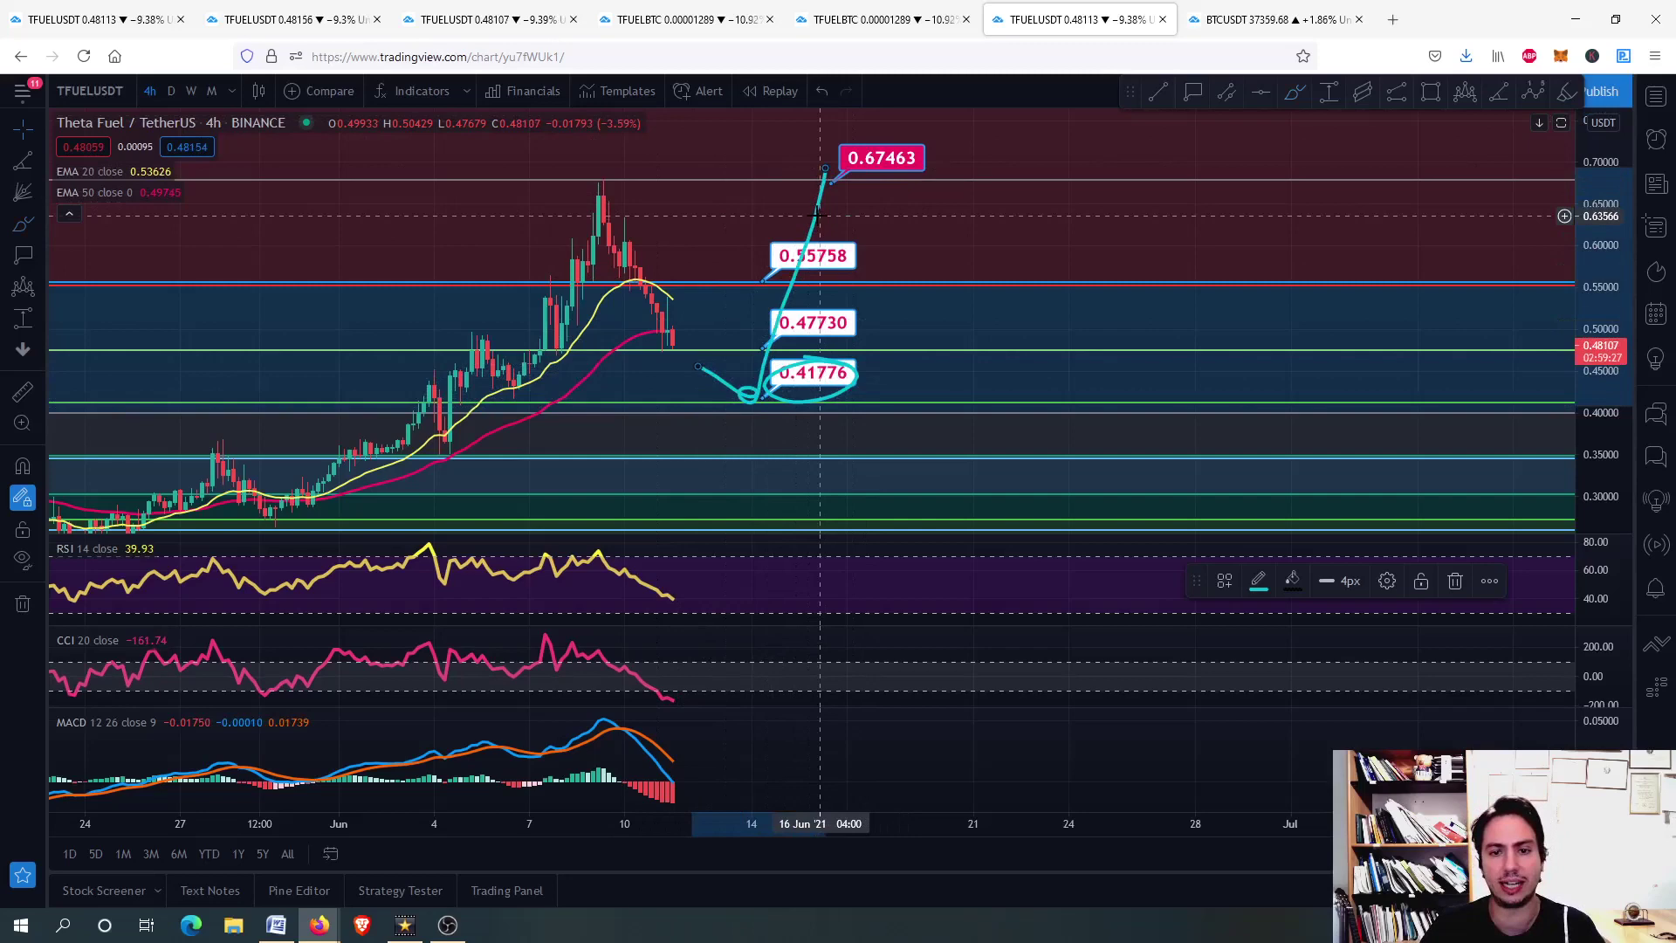
pyautogui.click(810, 214)
pyautogui.hotkey('ctrl', 'z')
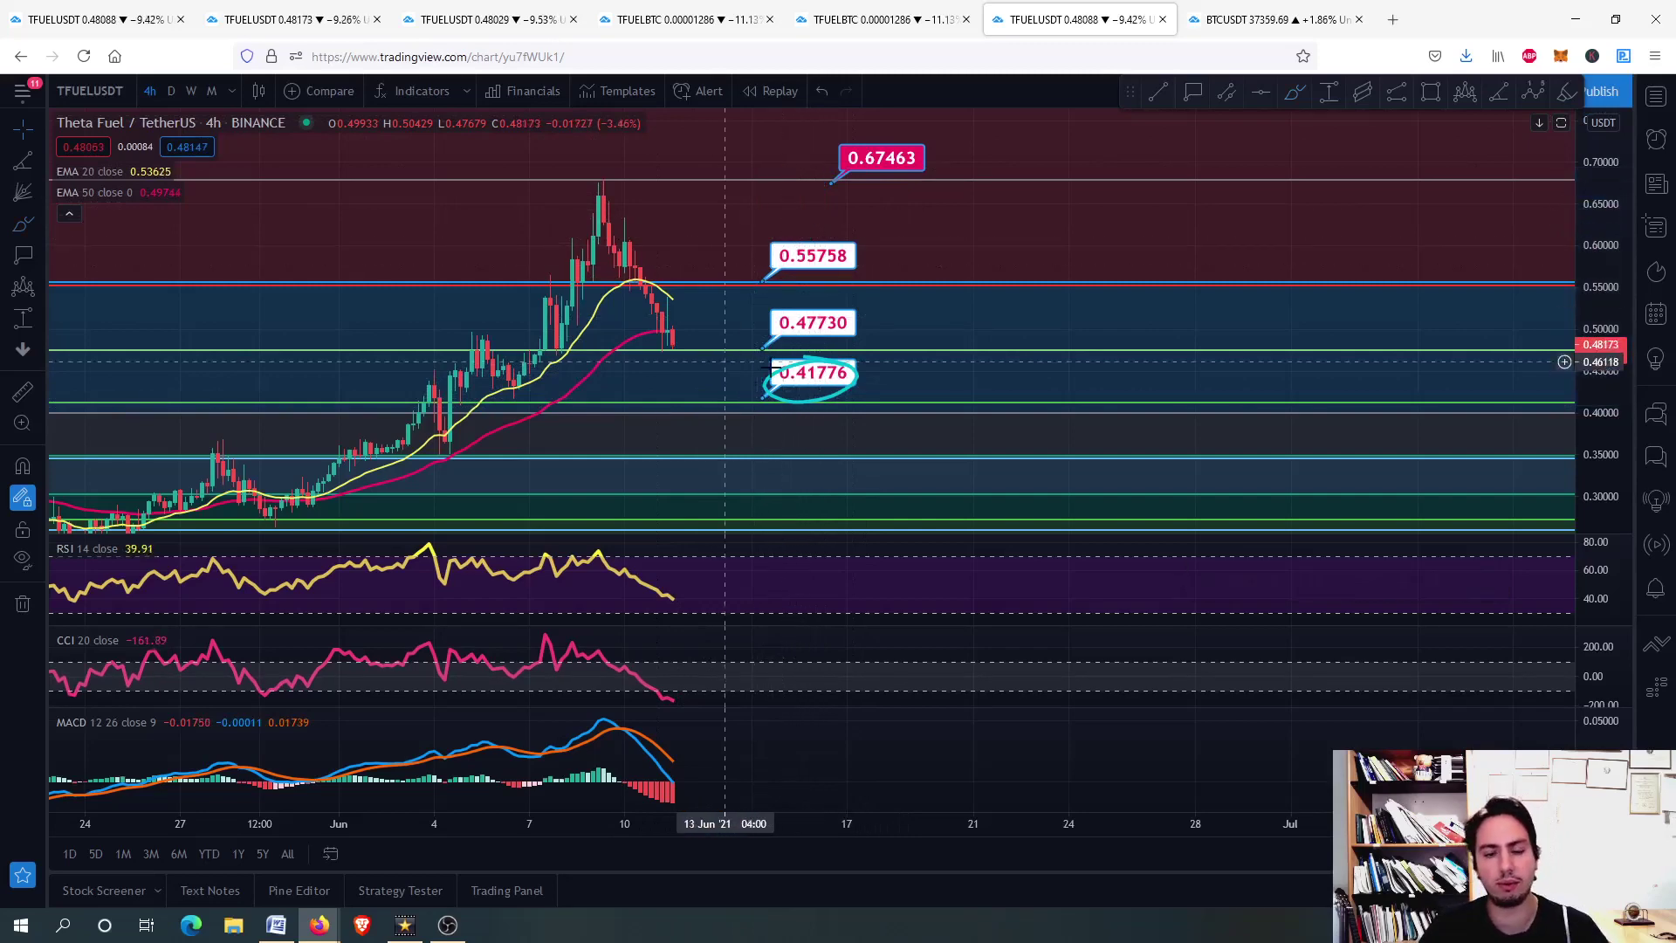
# - Zoom out and pan to bring earlier history and the upper price levels into view
pyautogui.scroll(-3, 830, 400)
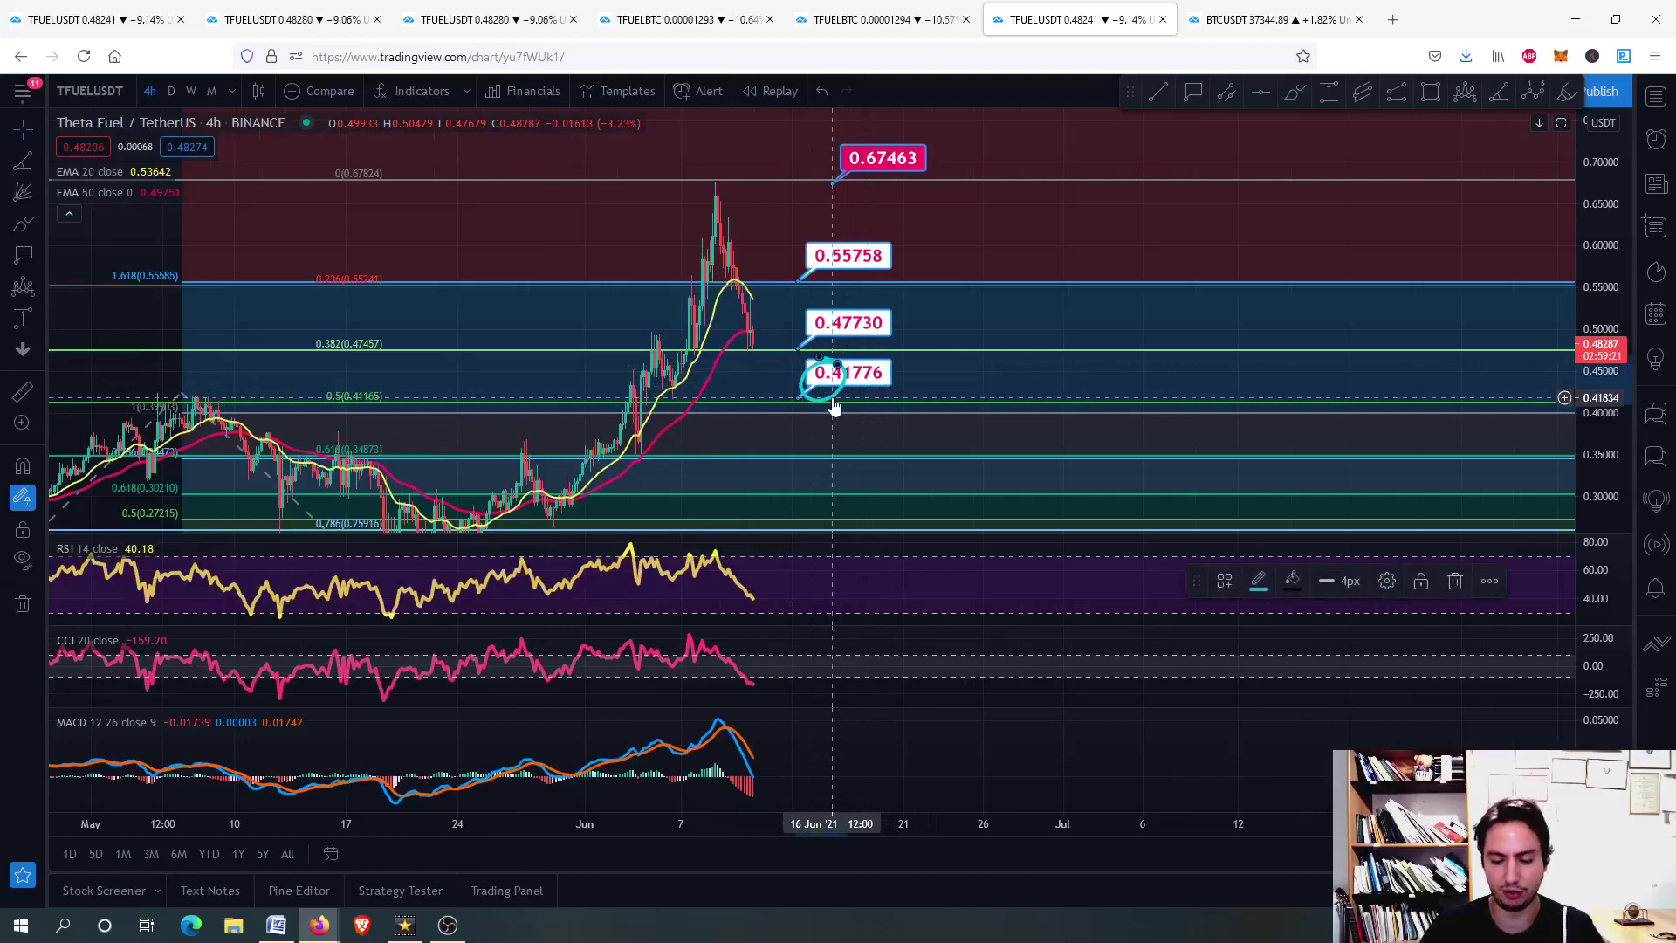
pyautogui.moveTo(408, 366); pyautogui.dragTo(692, 203)
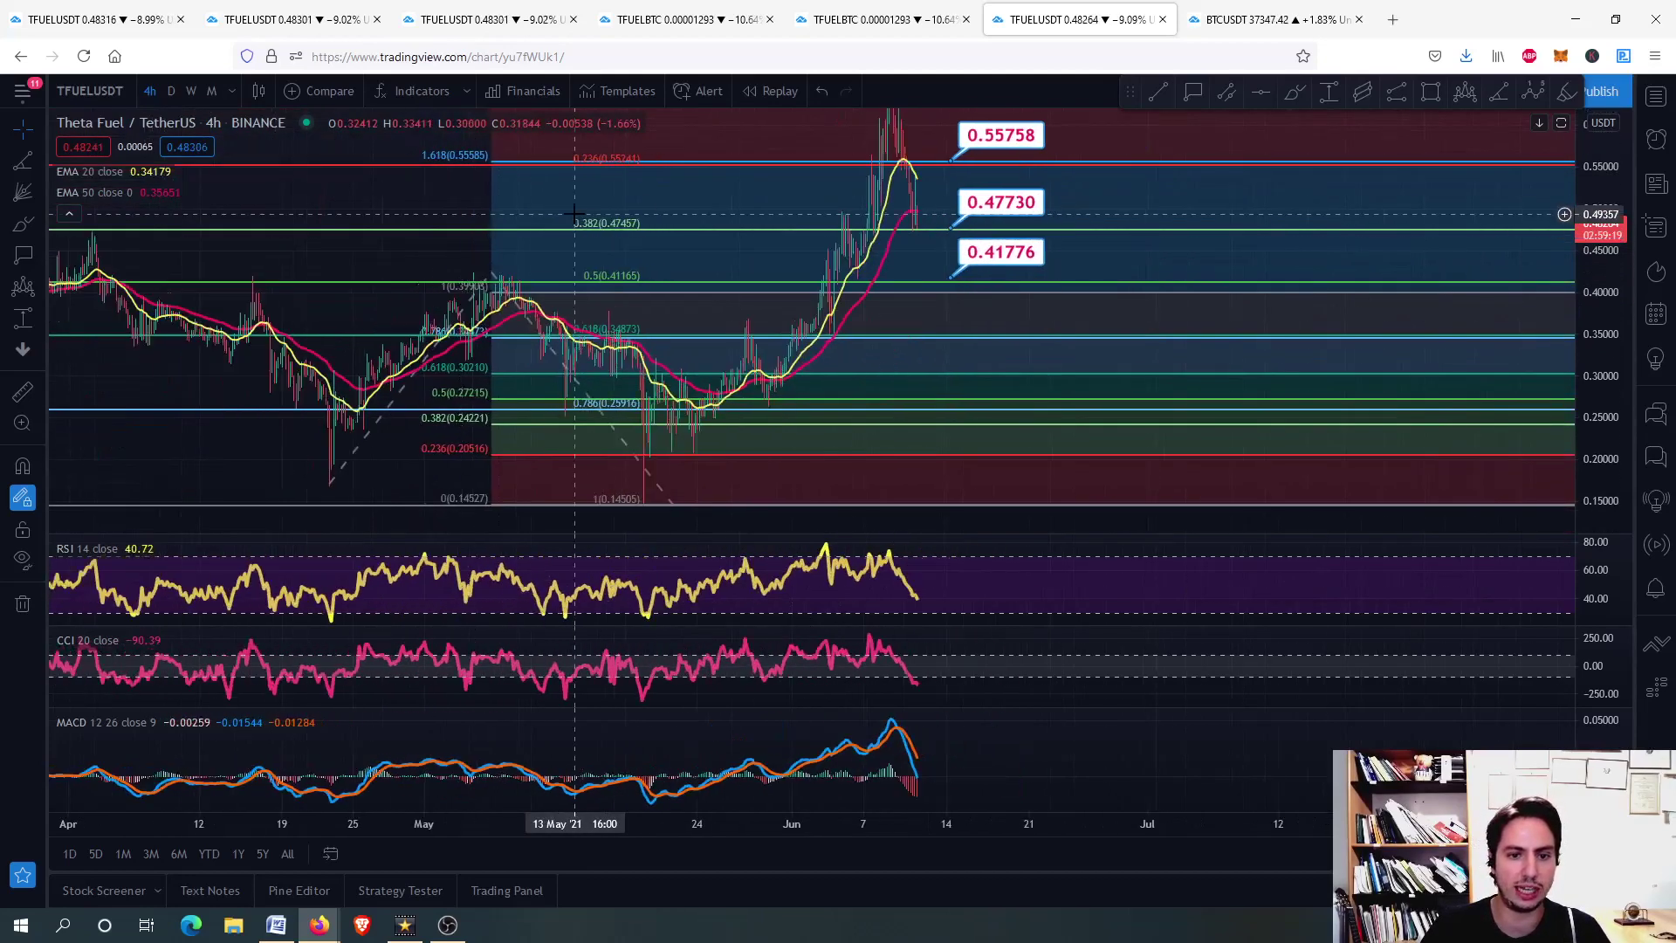
pyautogui.scroll(-2, 692, 204)
pyautogui.scroll(-2, 692, 204)
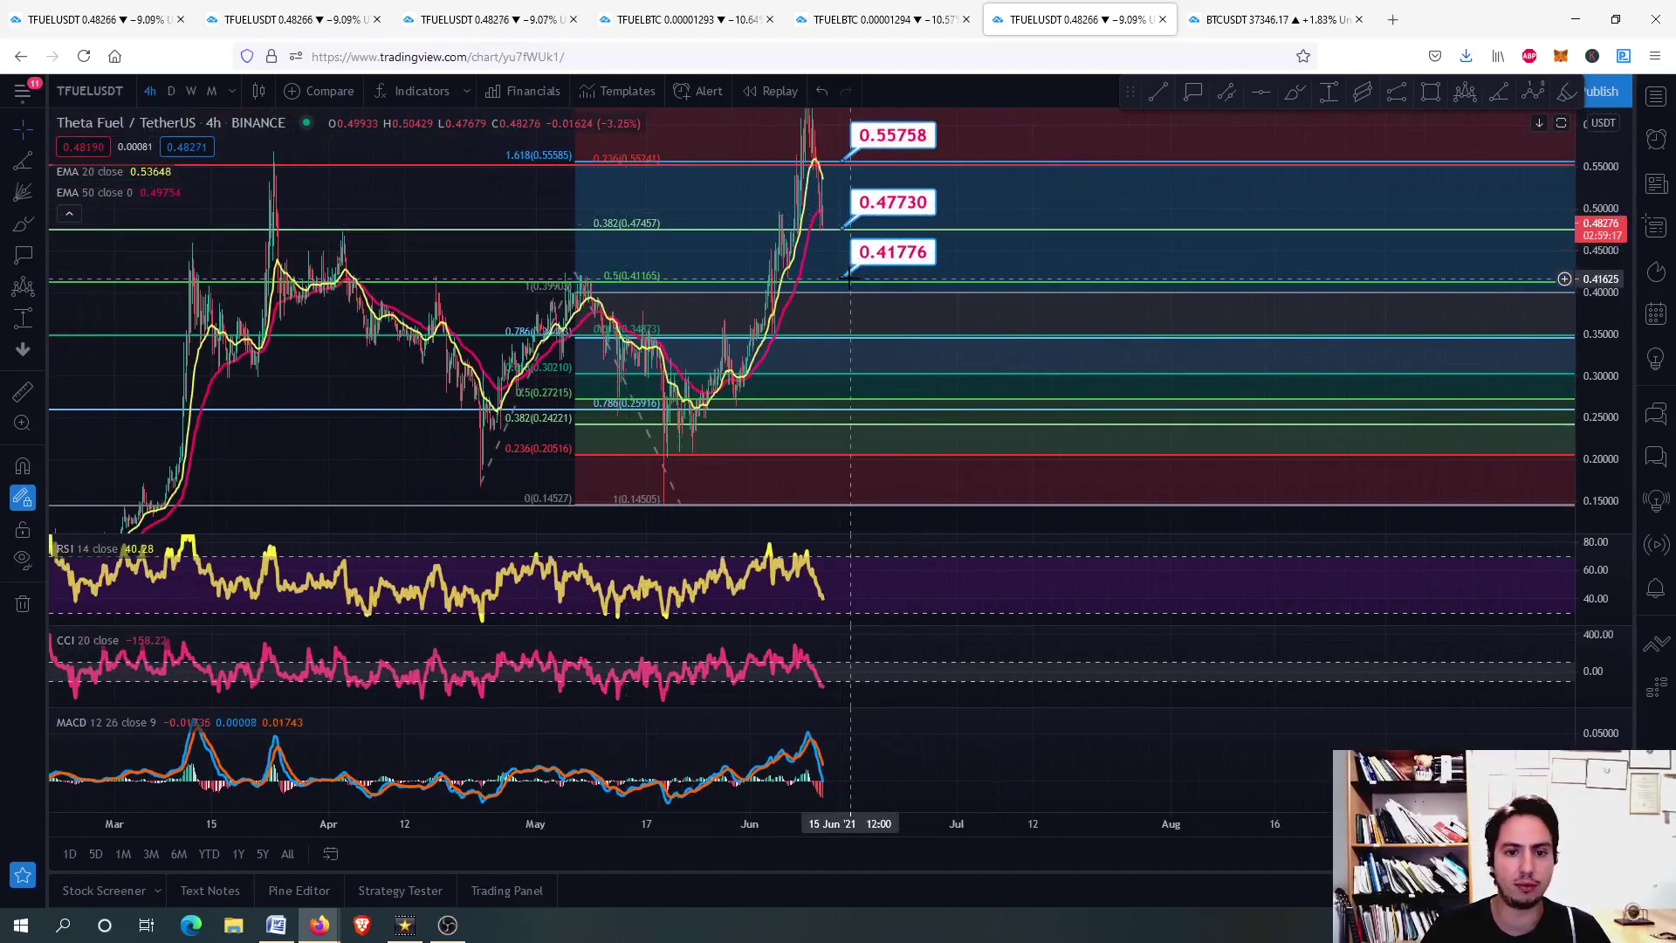
pyautogui.scroll(3, 689, 297)
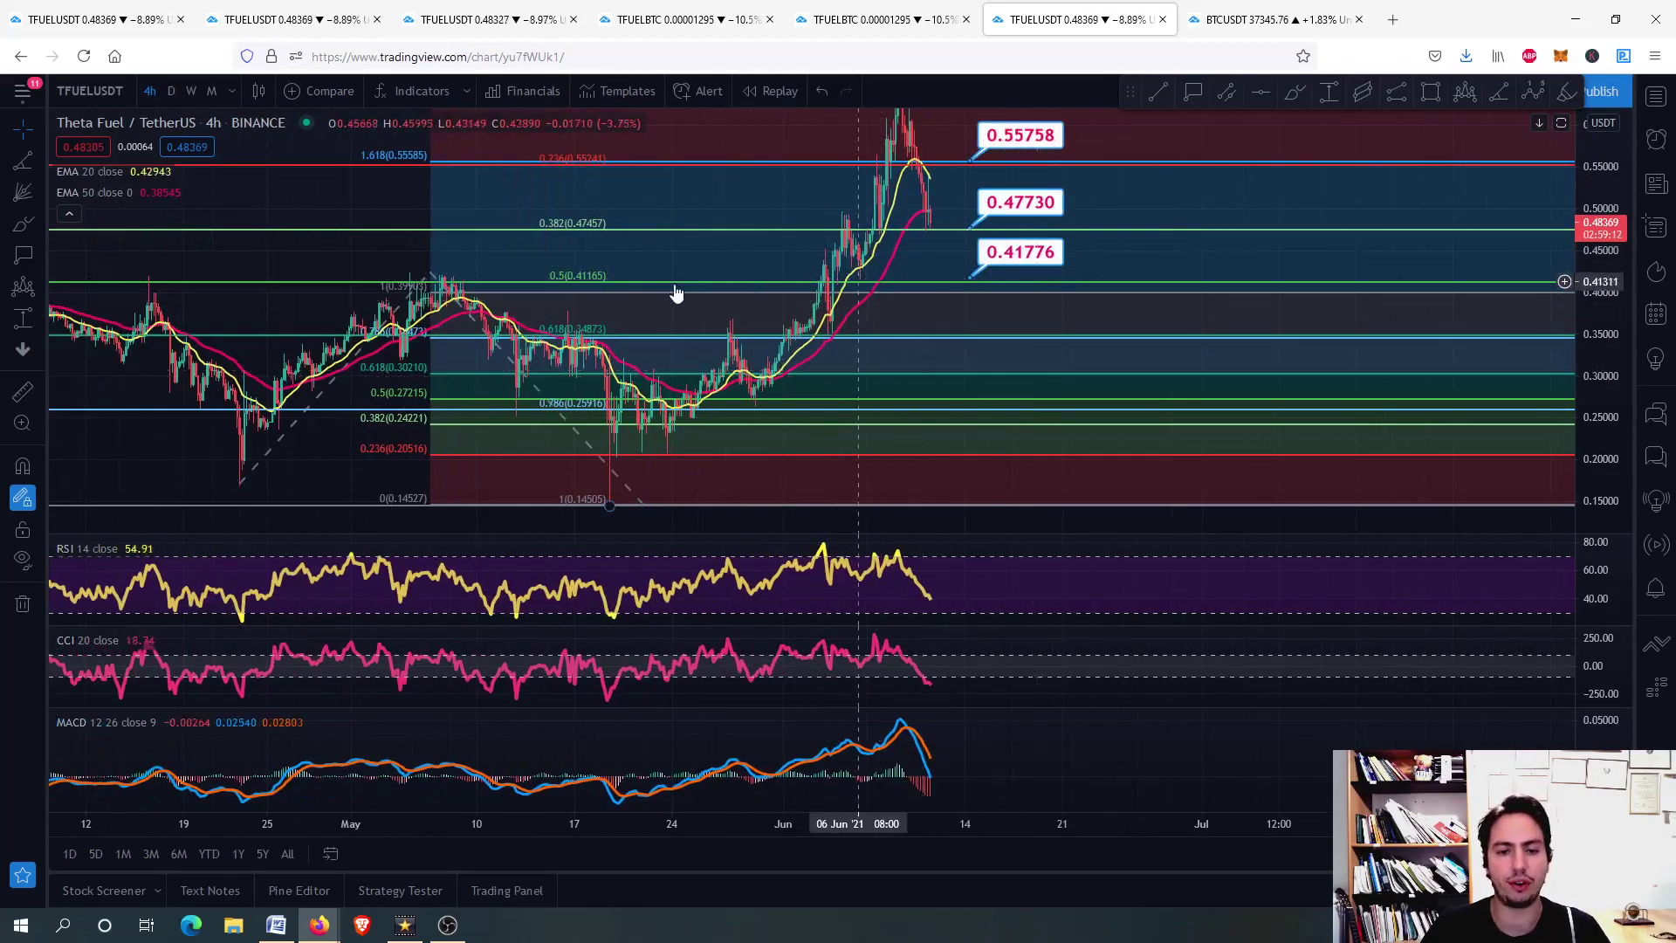
pyautogui.moveTo(371, 256); pyautogui.dragTo(127, 409)
pyautogui.scroll(2, 126, 409)
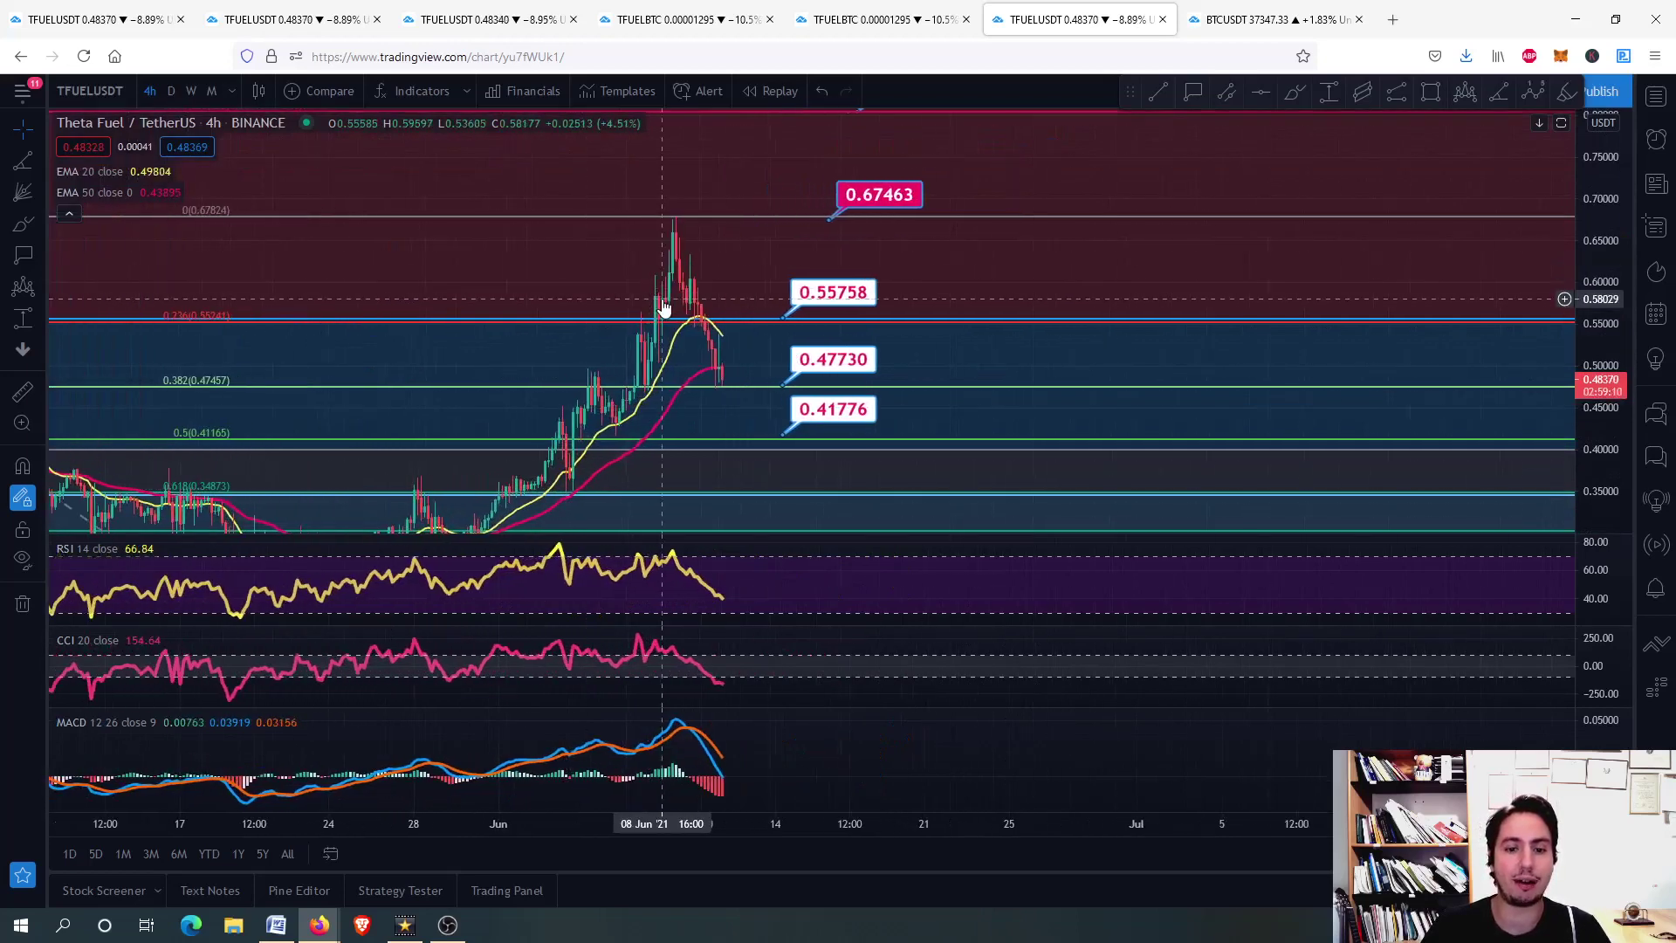
pyautogui.moveTo(397, 363); pyautogui.dragTo(420, 278)
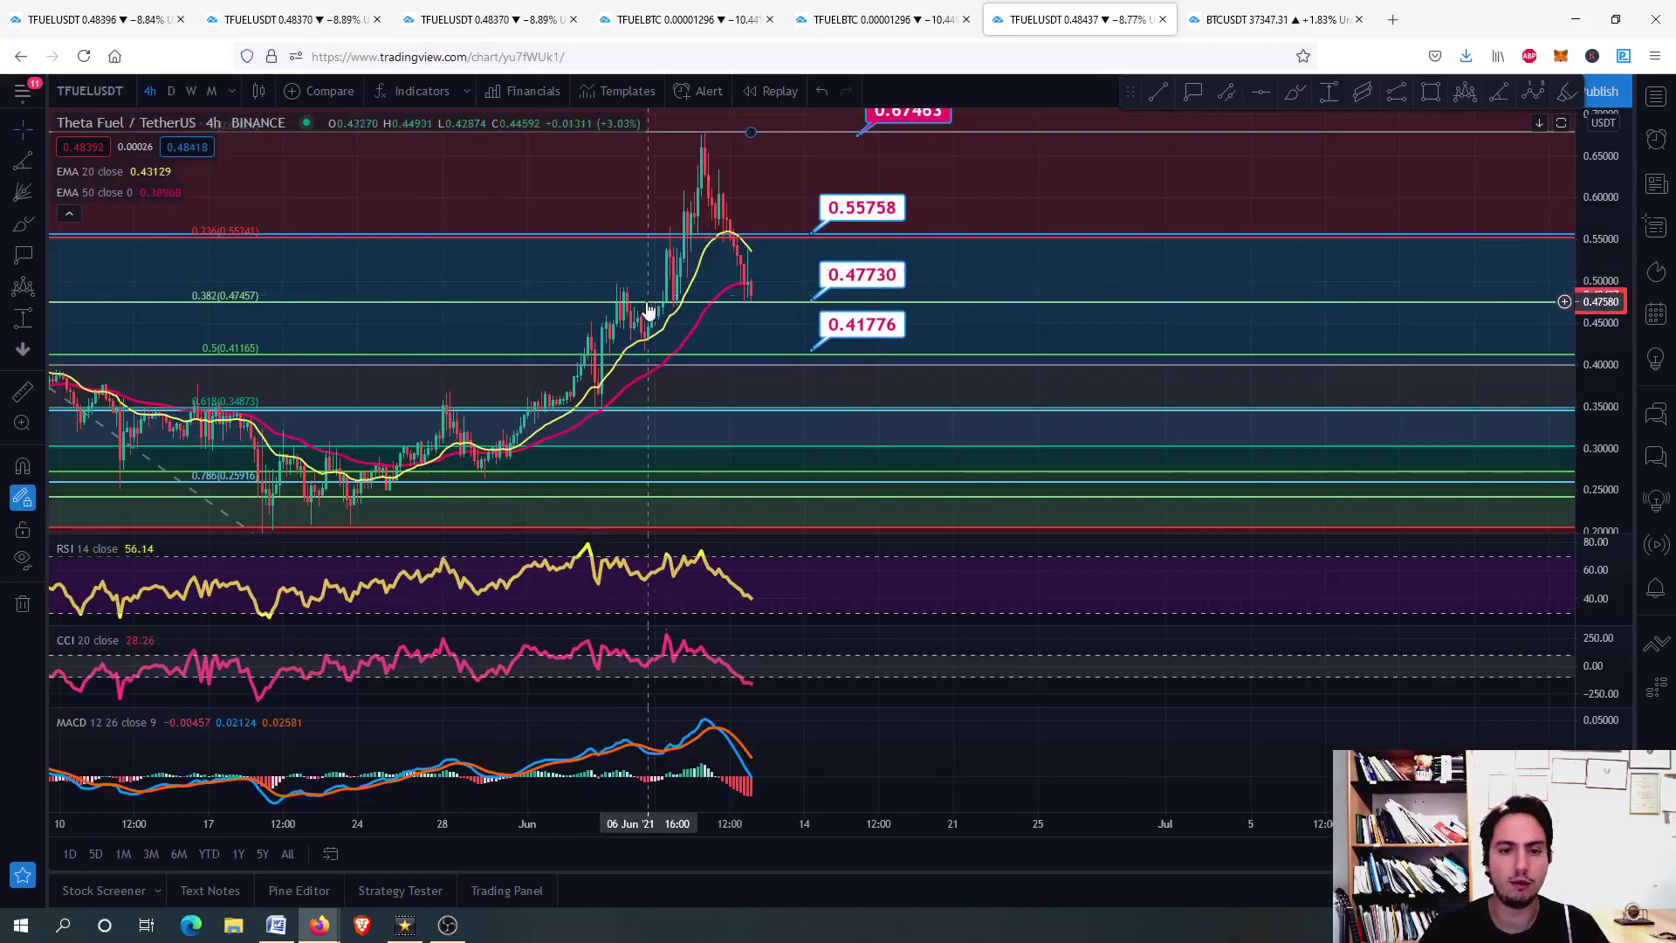
pyautogui.moveTo(357, 281); pyautogui.dragTo(325, 347)
pyautogui.moveTo(693, 291); pyautogui.dragTo(757, 120)
pyautogui.scroll(-2, 757, 120)
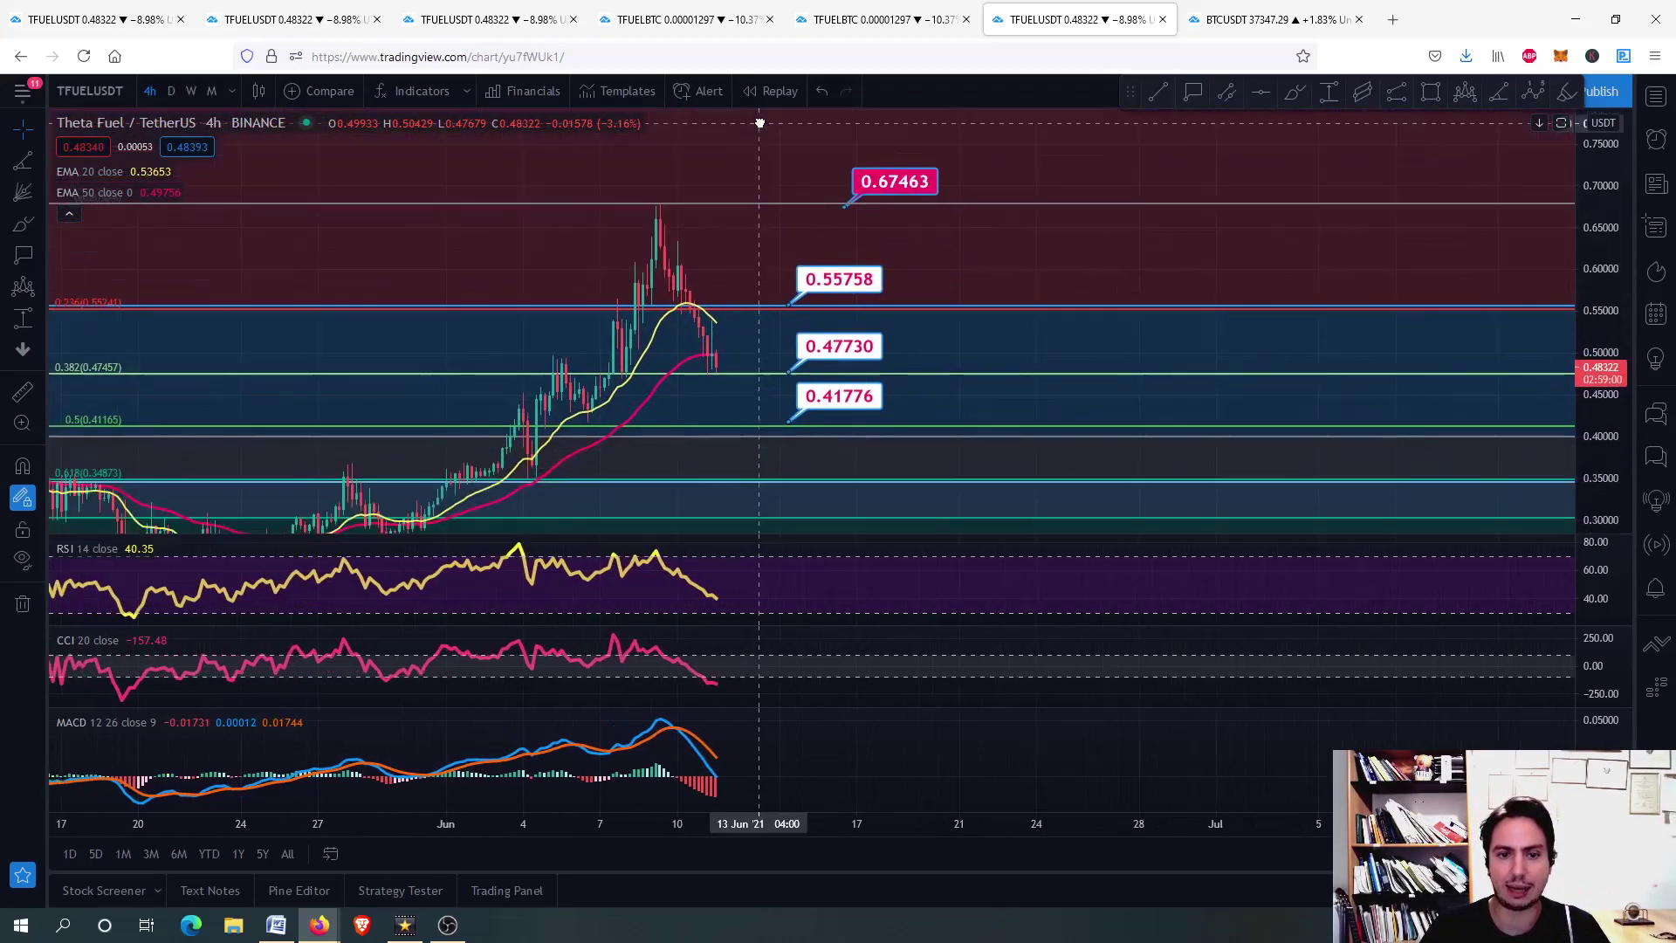
pyautogui.scroll(2, 757, 119)
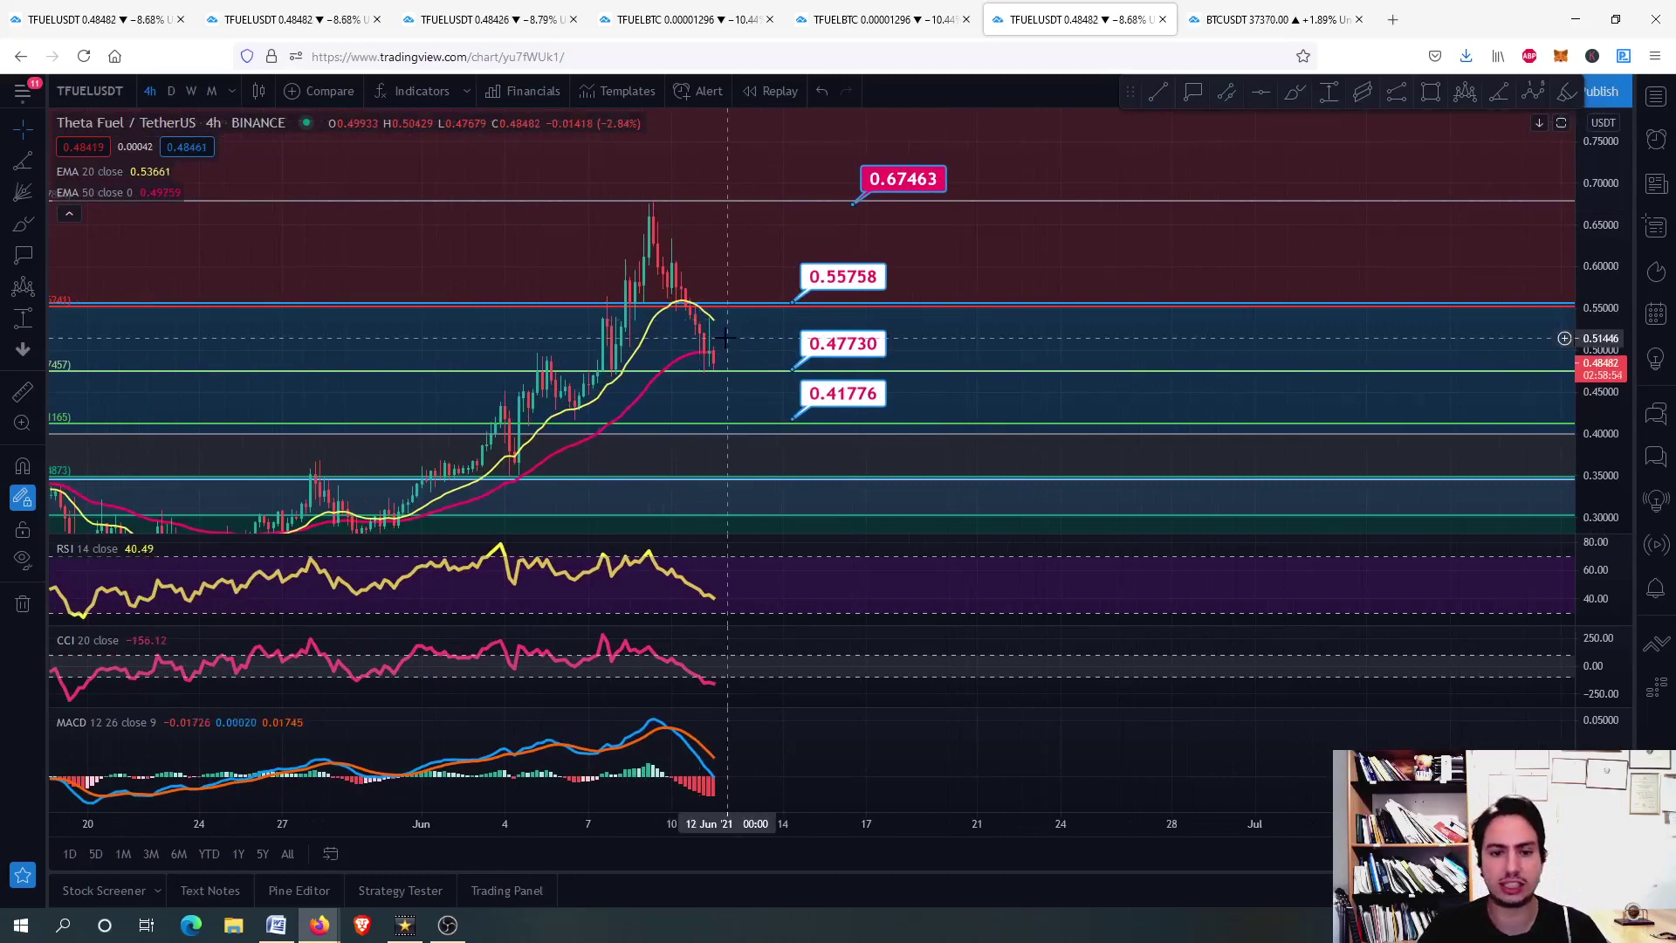
pyautogui.scroll(-3, 692, 361)
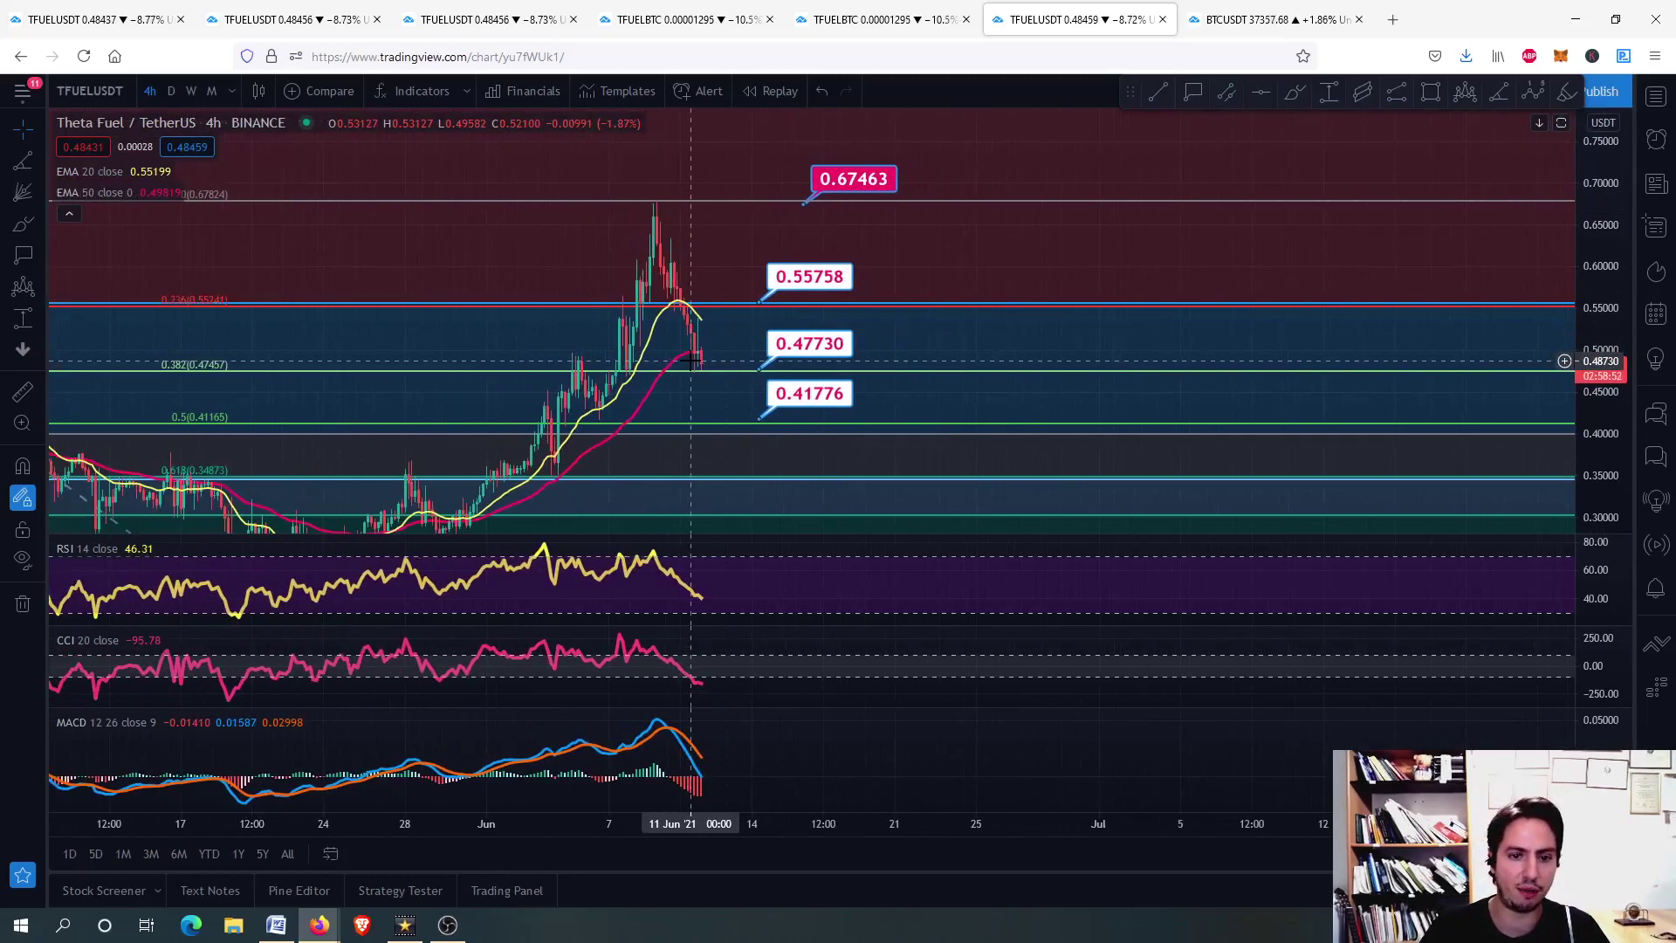
pyautogui.scroll(2, 654, 349)
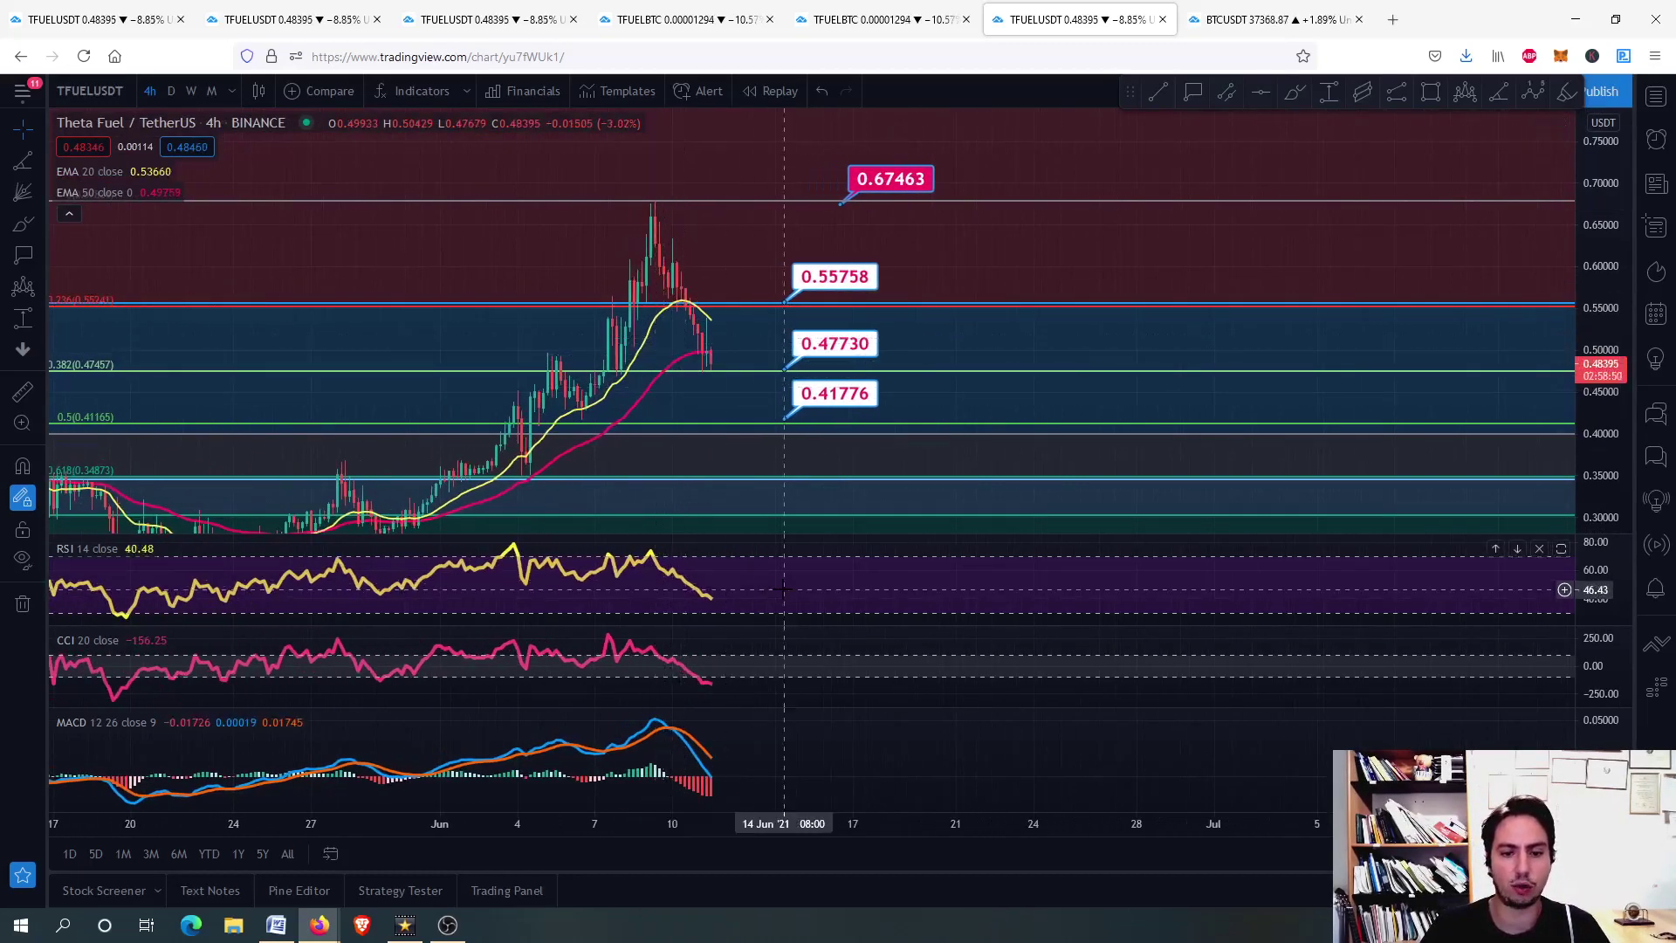
pyautogui.doubleClick(650, 580)
pyautogui.scroll(-1, 634, 483)
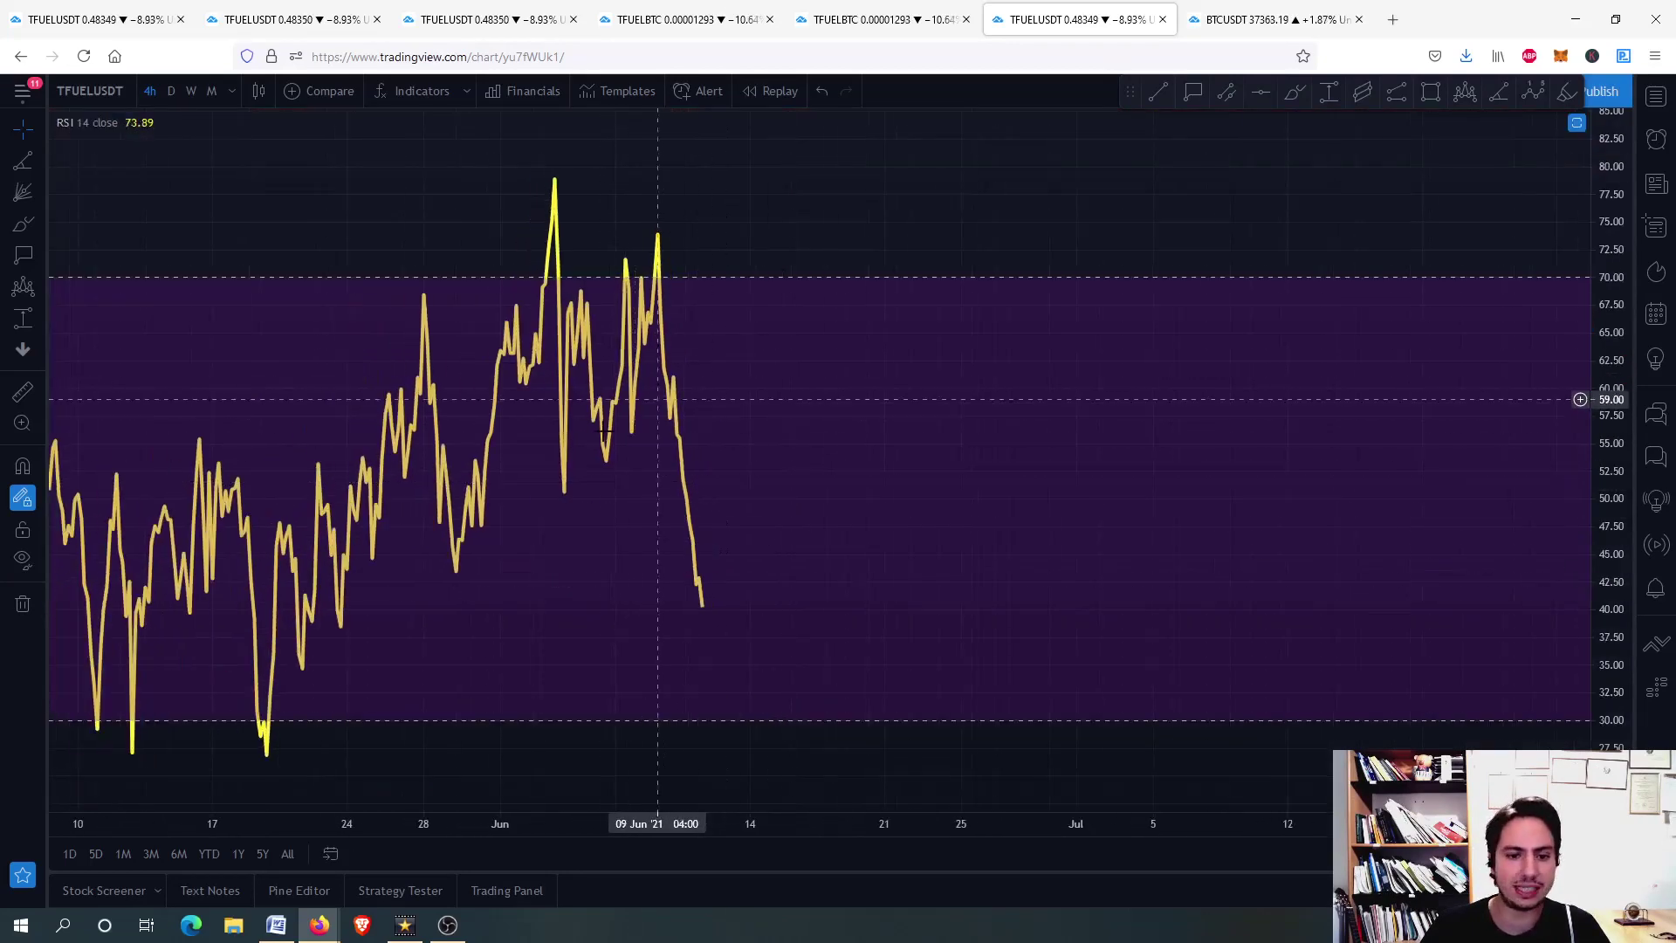
pyautogui.scroll(1, 659, 397)
pyautogui.scroll(1, 760, 375)
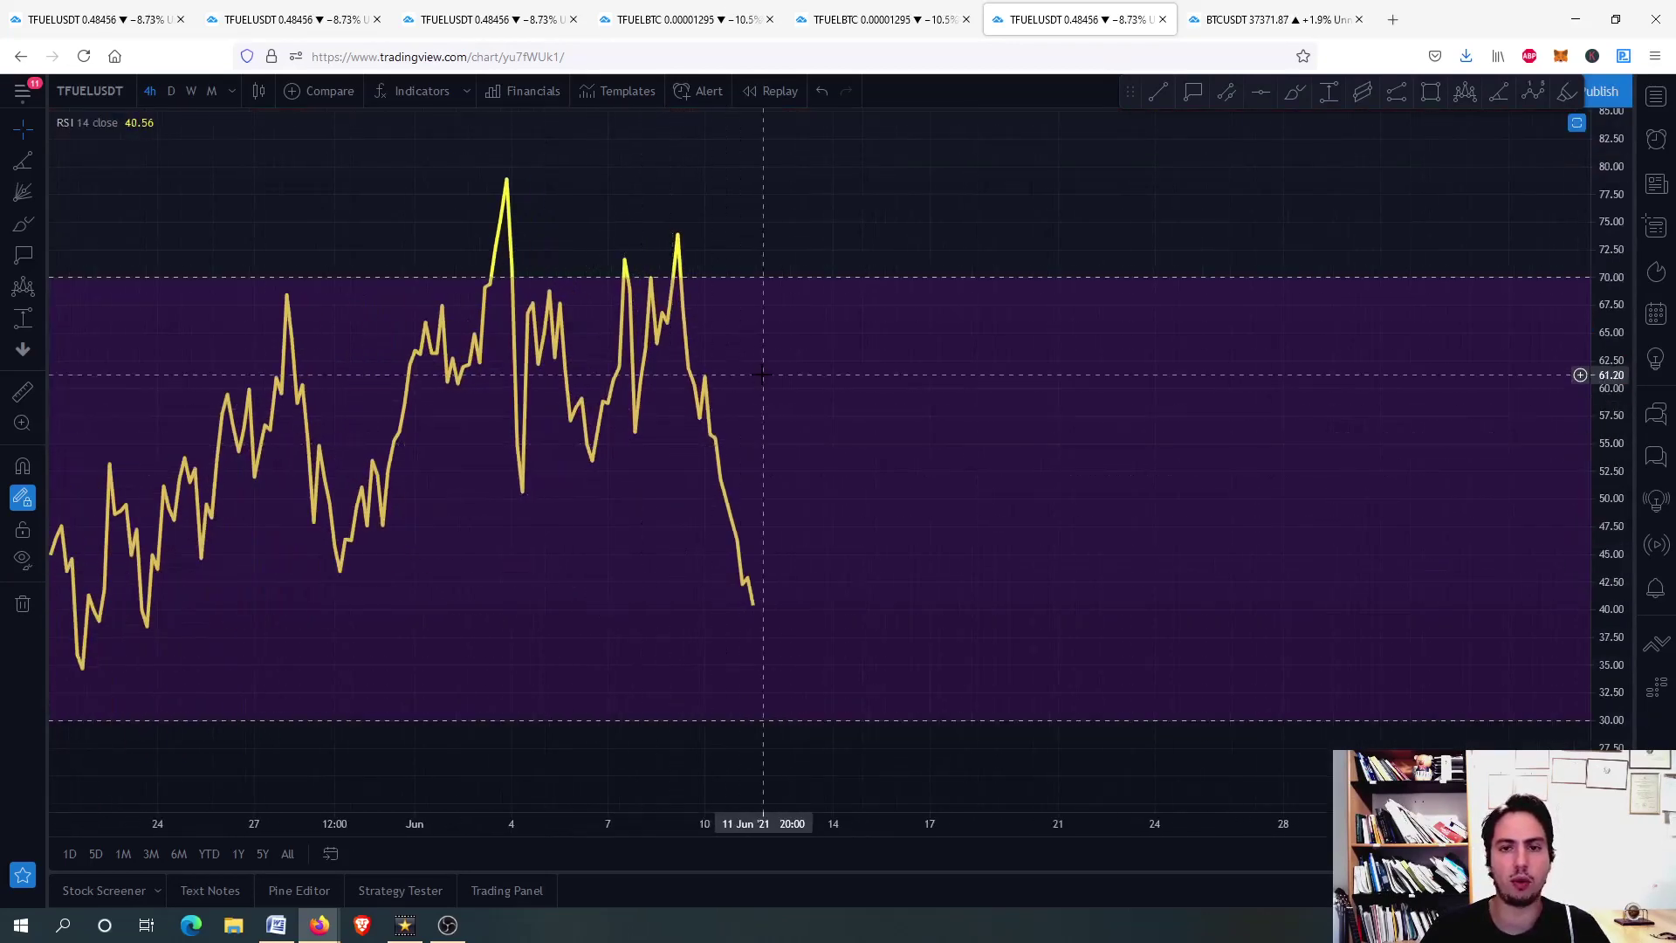
pyautogui.doubleClick(794, 342)
pyautogui.scroll(2, 761, 353)
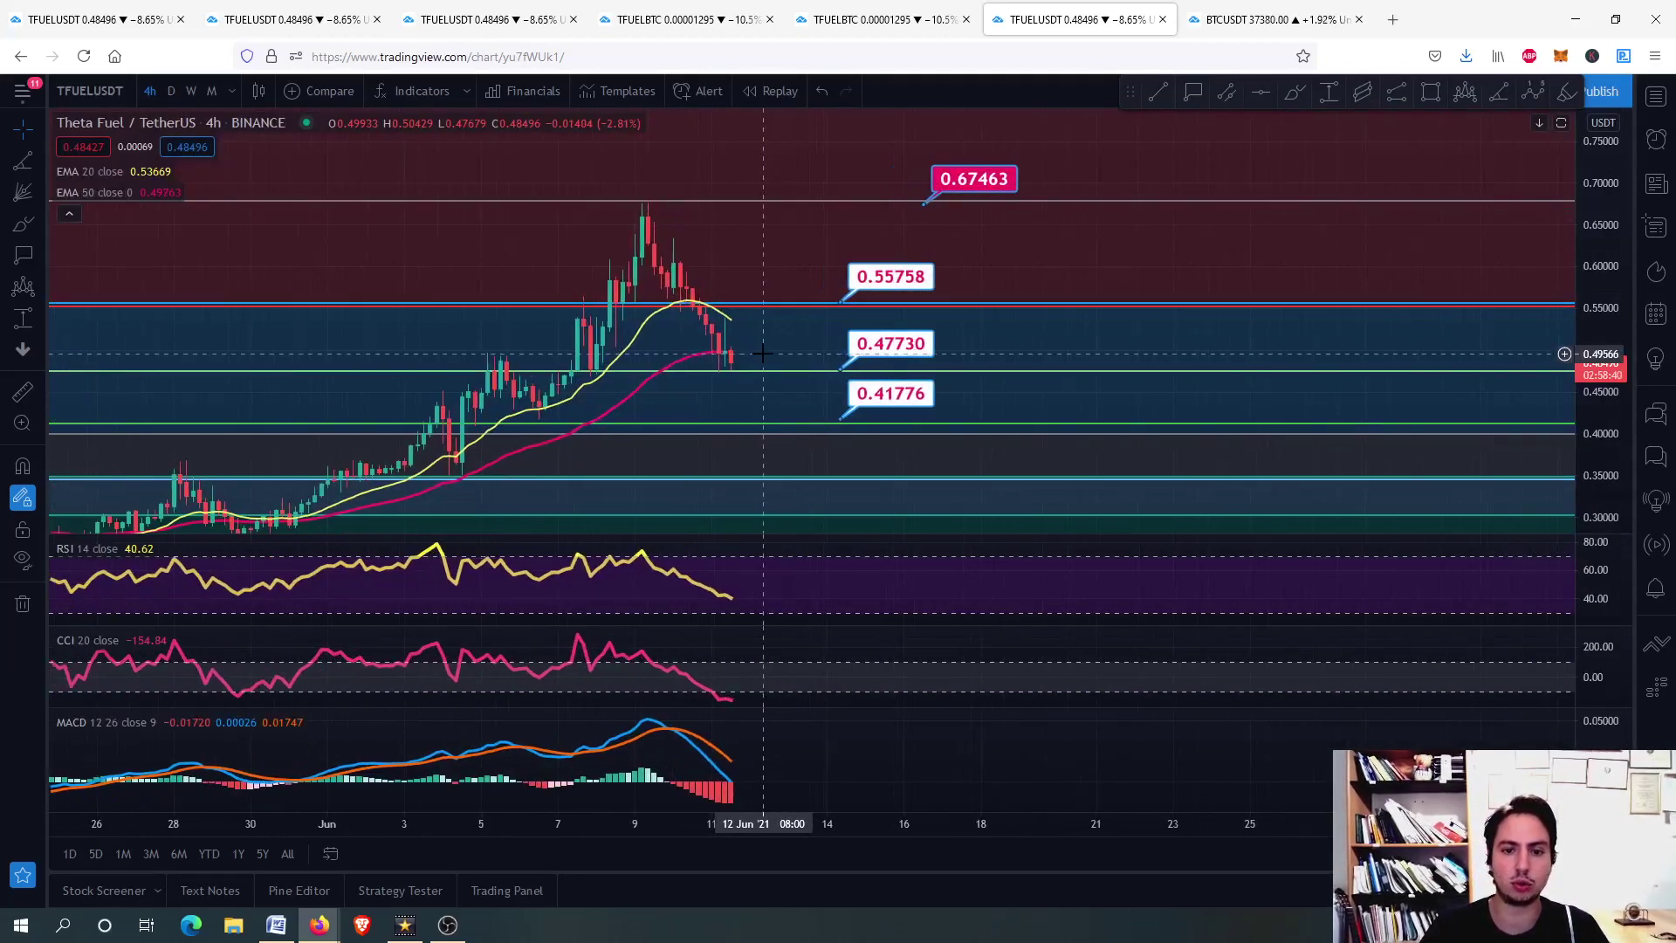
pyautogui.scroll(-5, 762, 352)
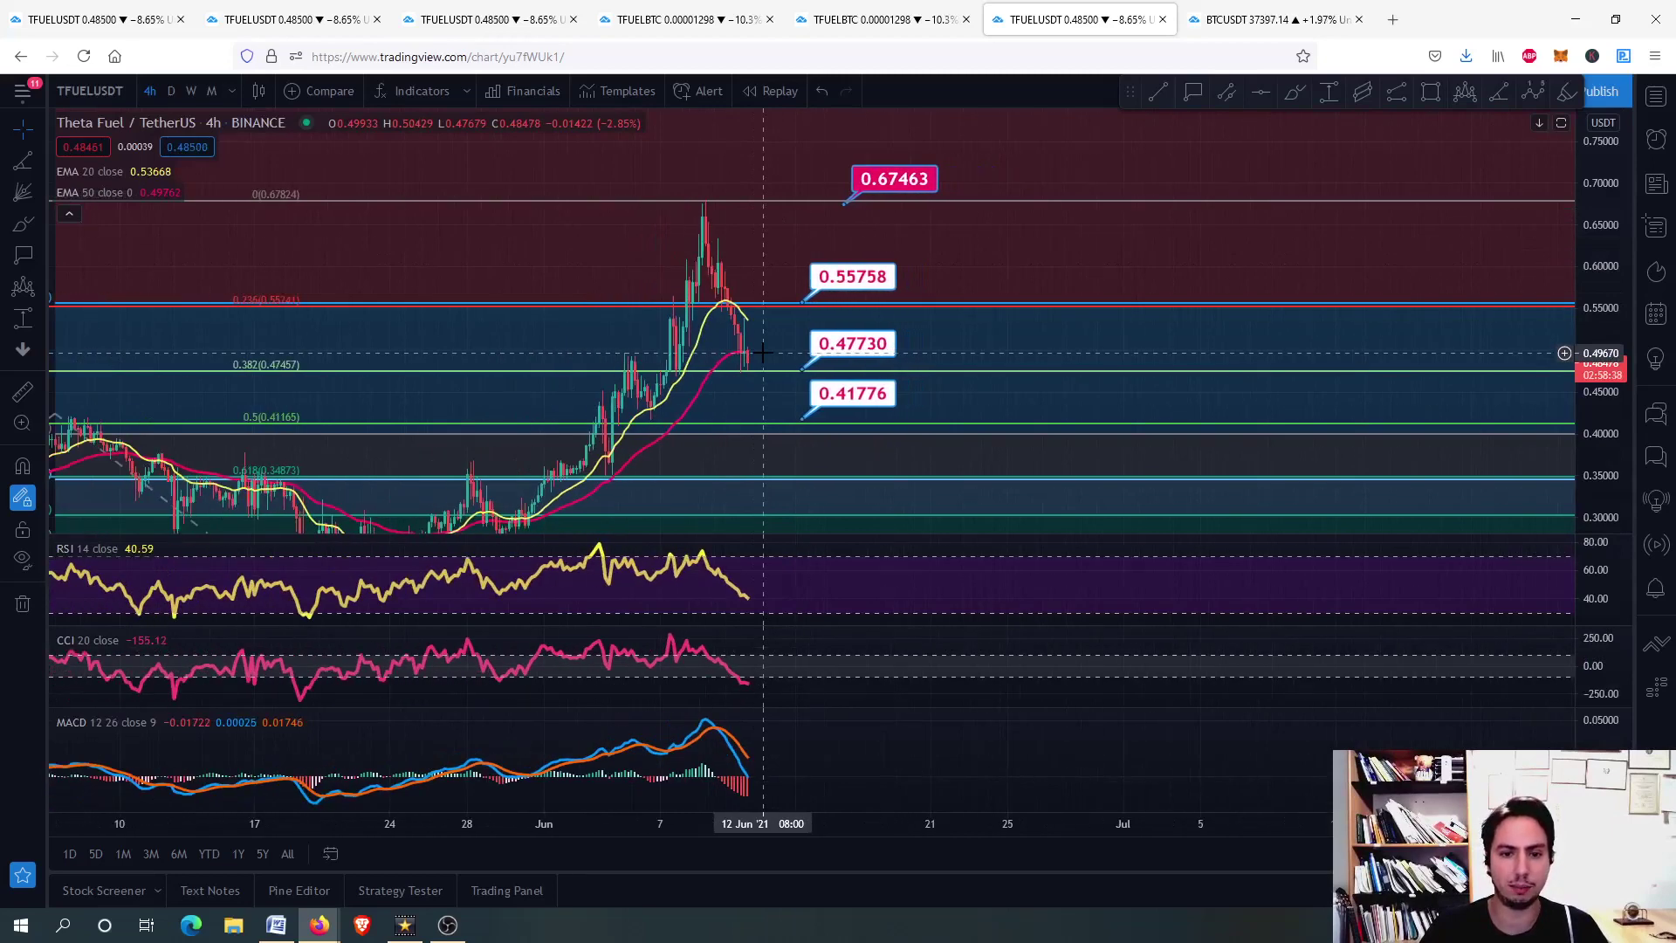
pyautogui.click(1294, 91)
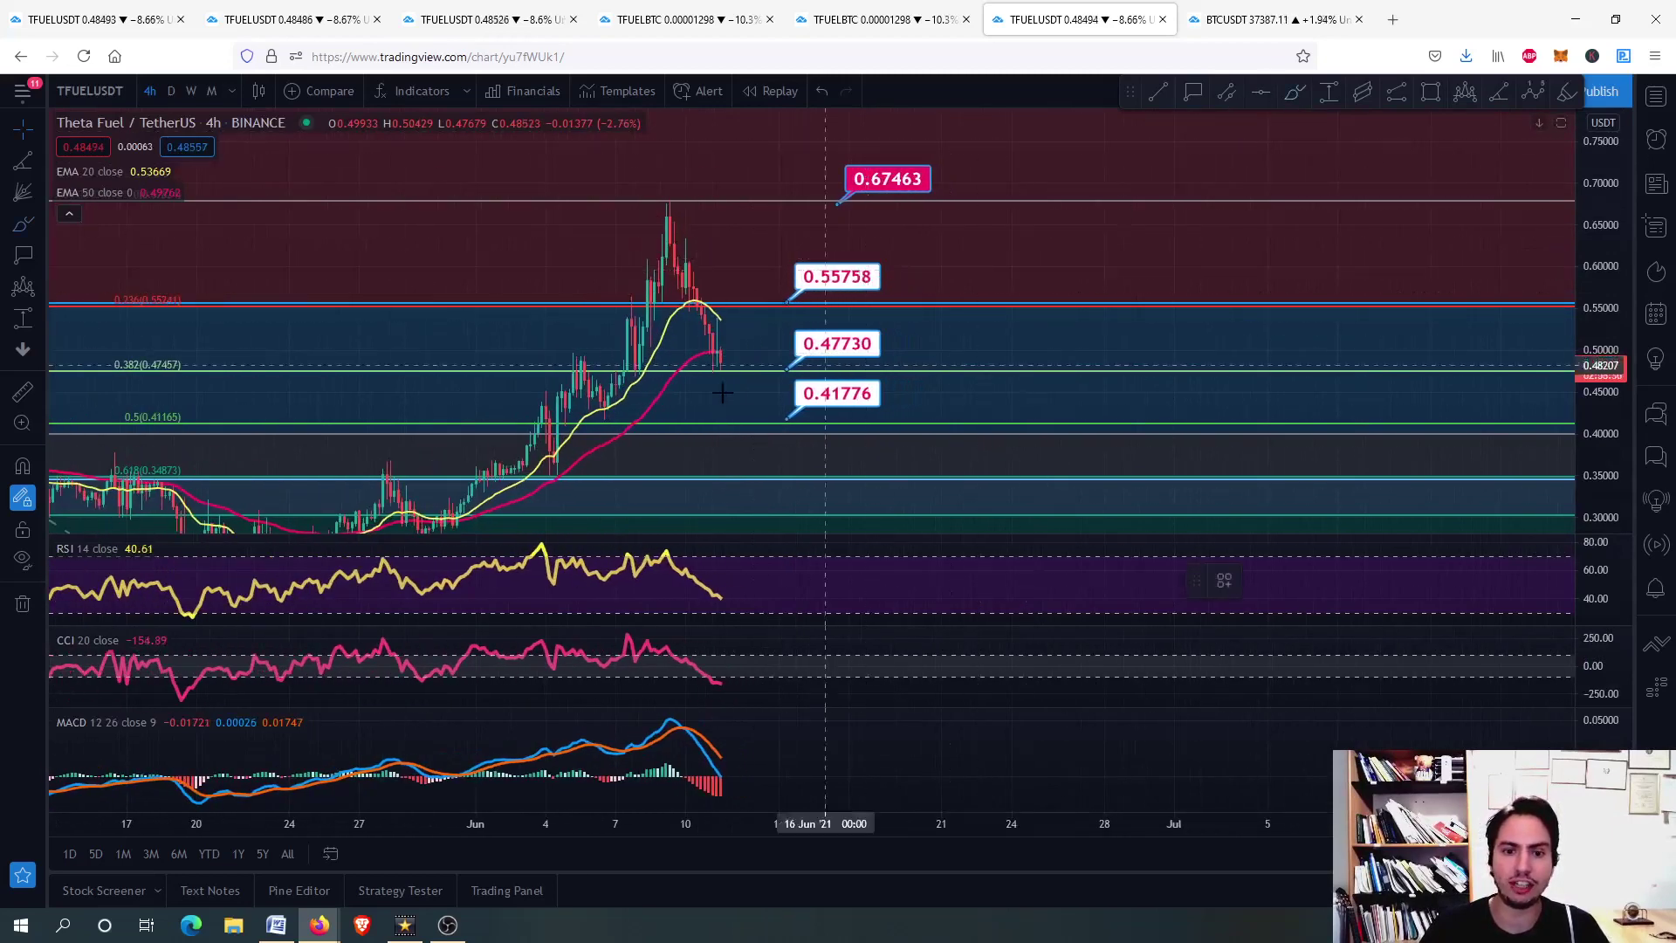
pyautogui.moveTo(721, 349)
pyautogui.mouseDown()
pyautogui.moveTo(735, 406)
pyautogui.moveTo(829, 317)
pyautogui.mouseUp()
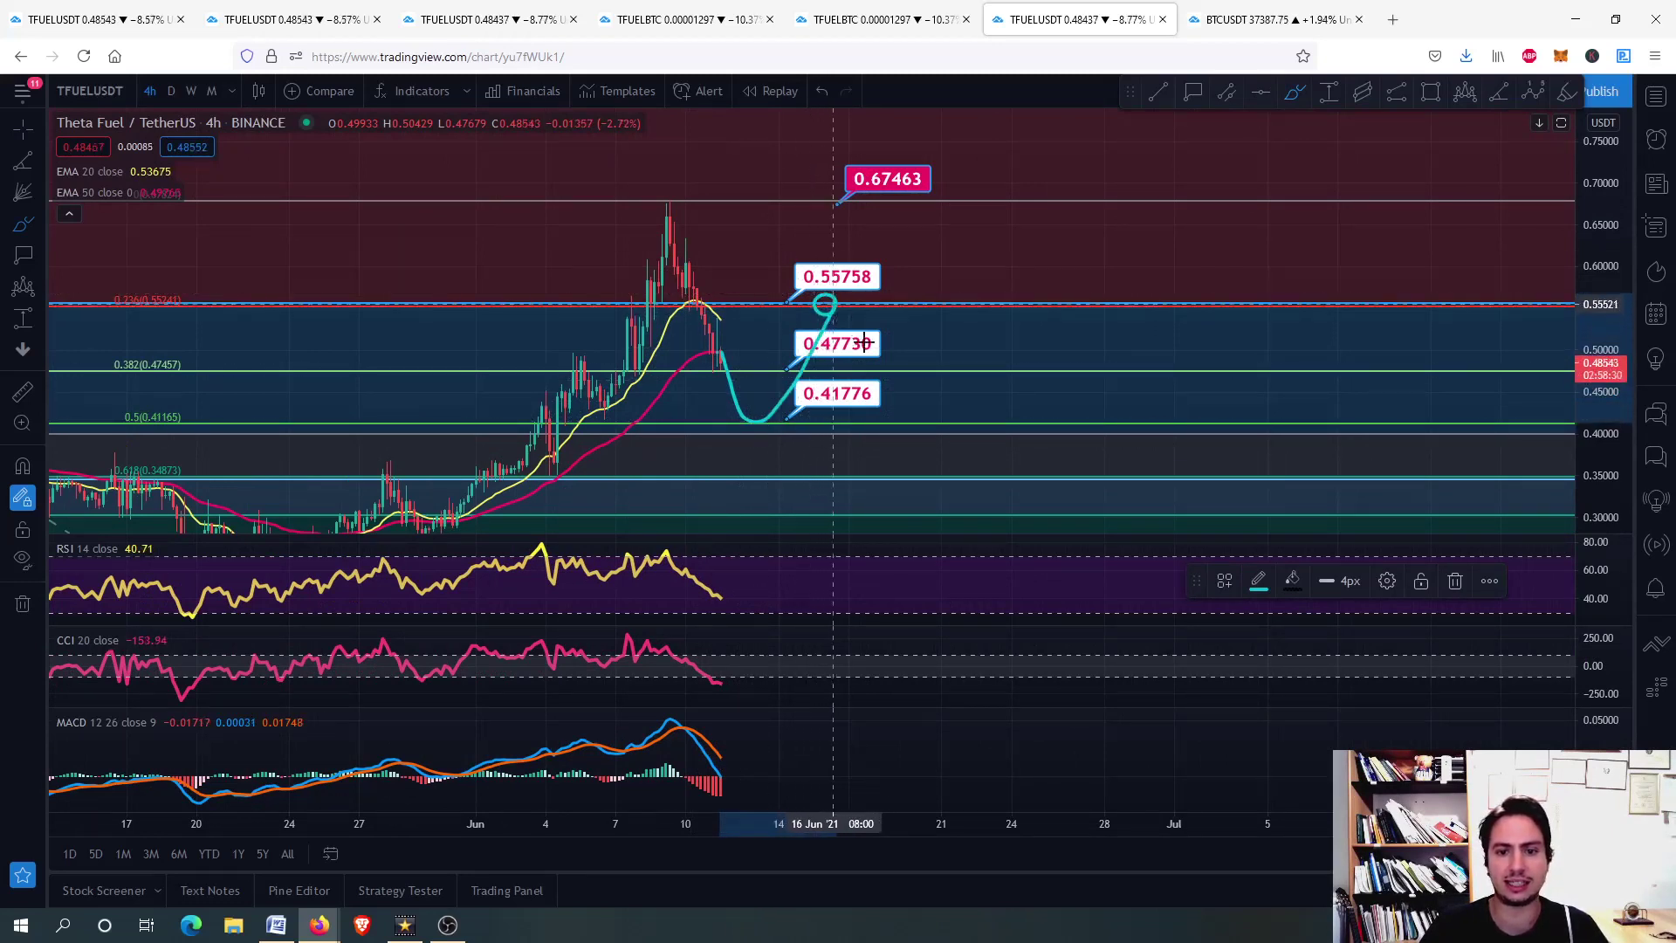
pyautogui.moveTo(834, 306); pyautogui.dragTo(896, 422)
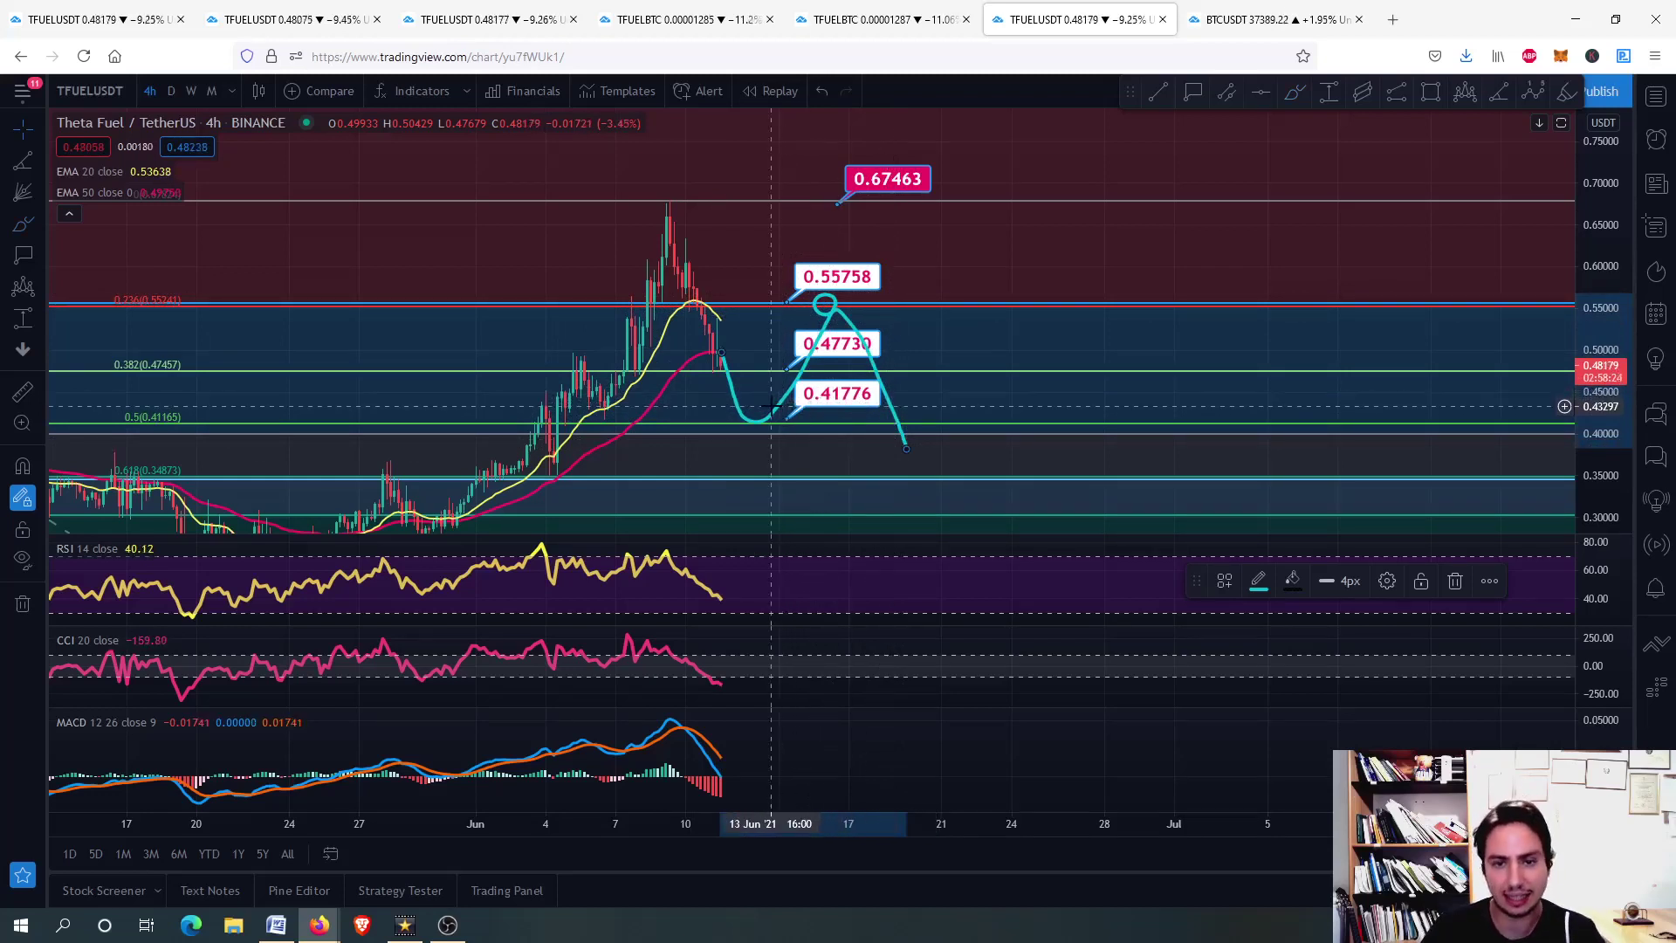
pyautogui.press('Delete')
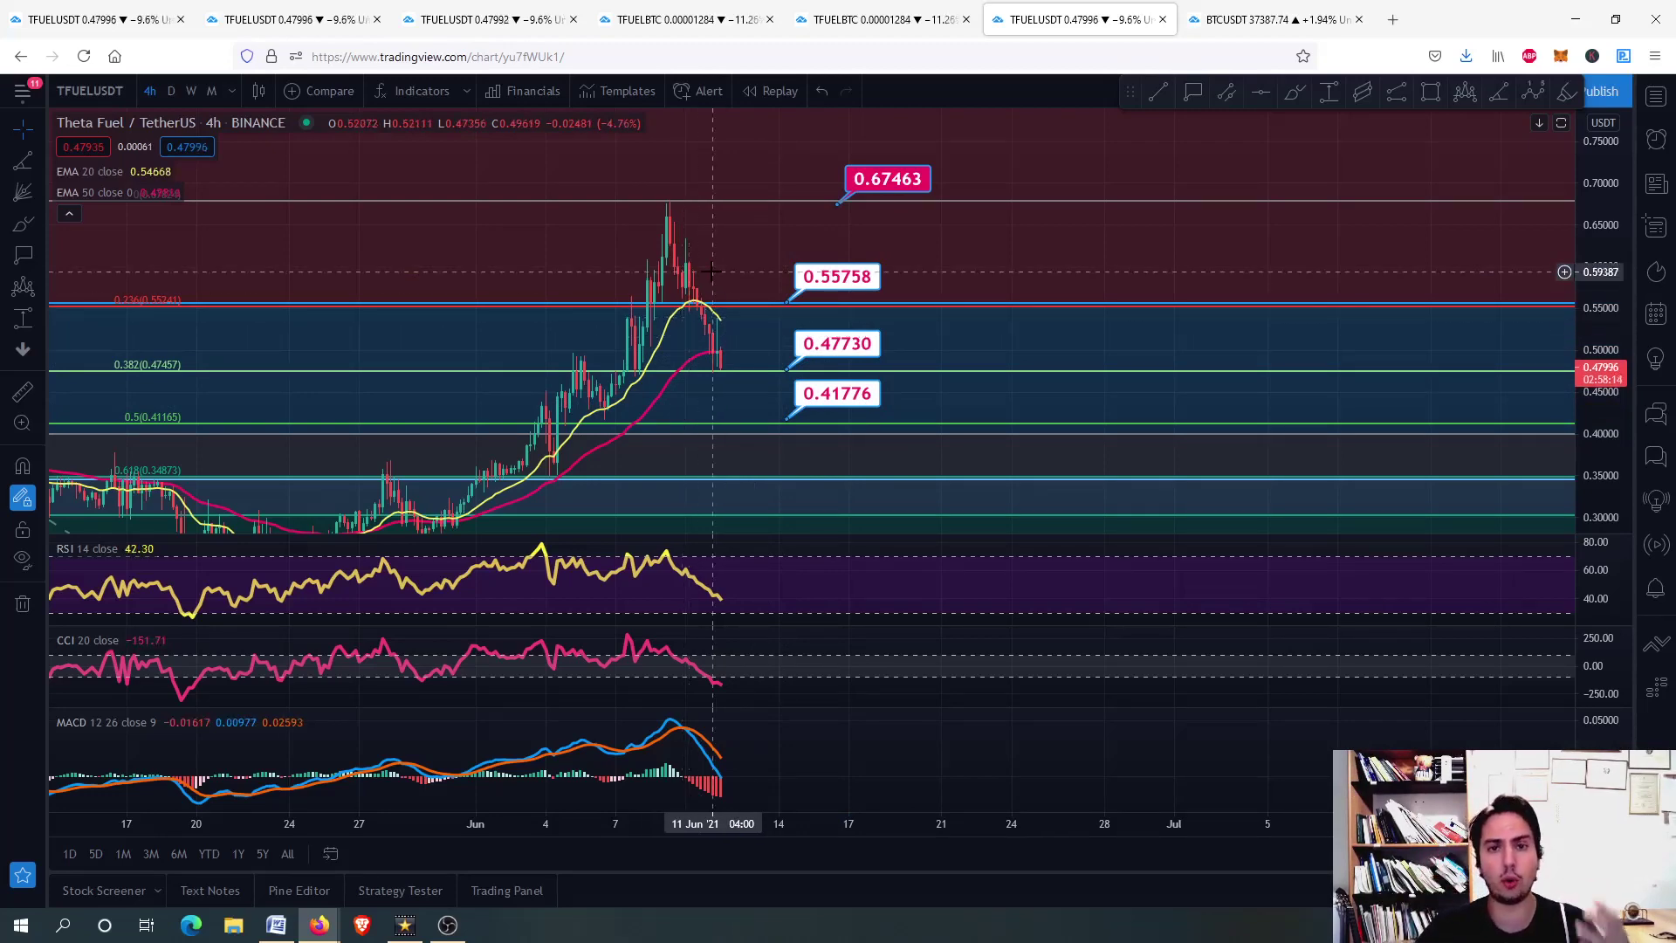
# - Brush-sketch a dip to 0.41776 rebounding to 0.55758, then delete the sketch
pyautogui.scroll(3, 732, 319)
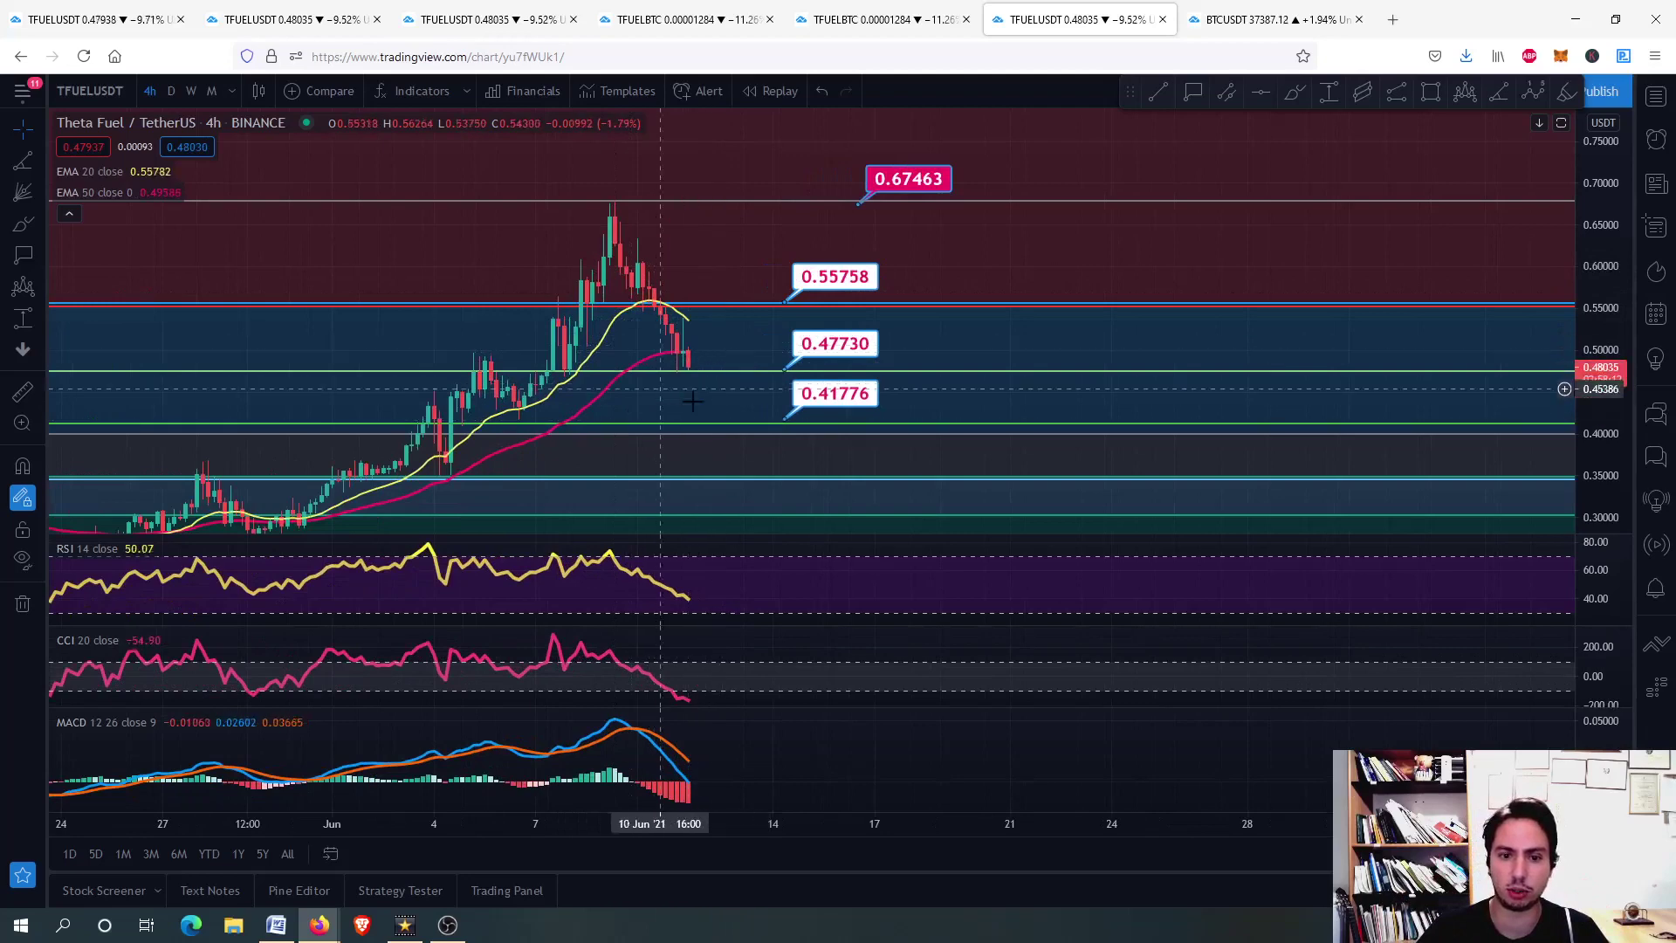
pyautogui.scroll(-2, 708, 377)
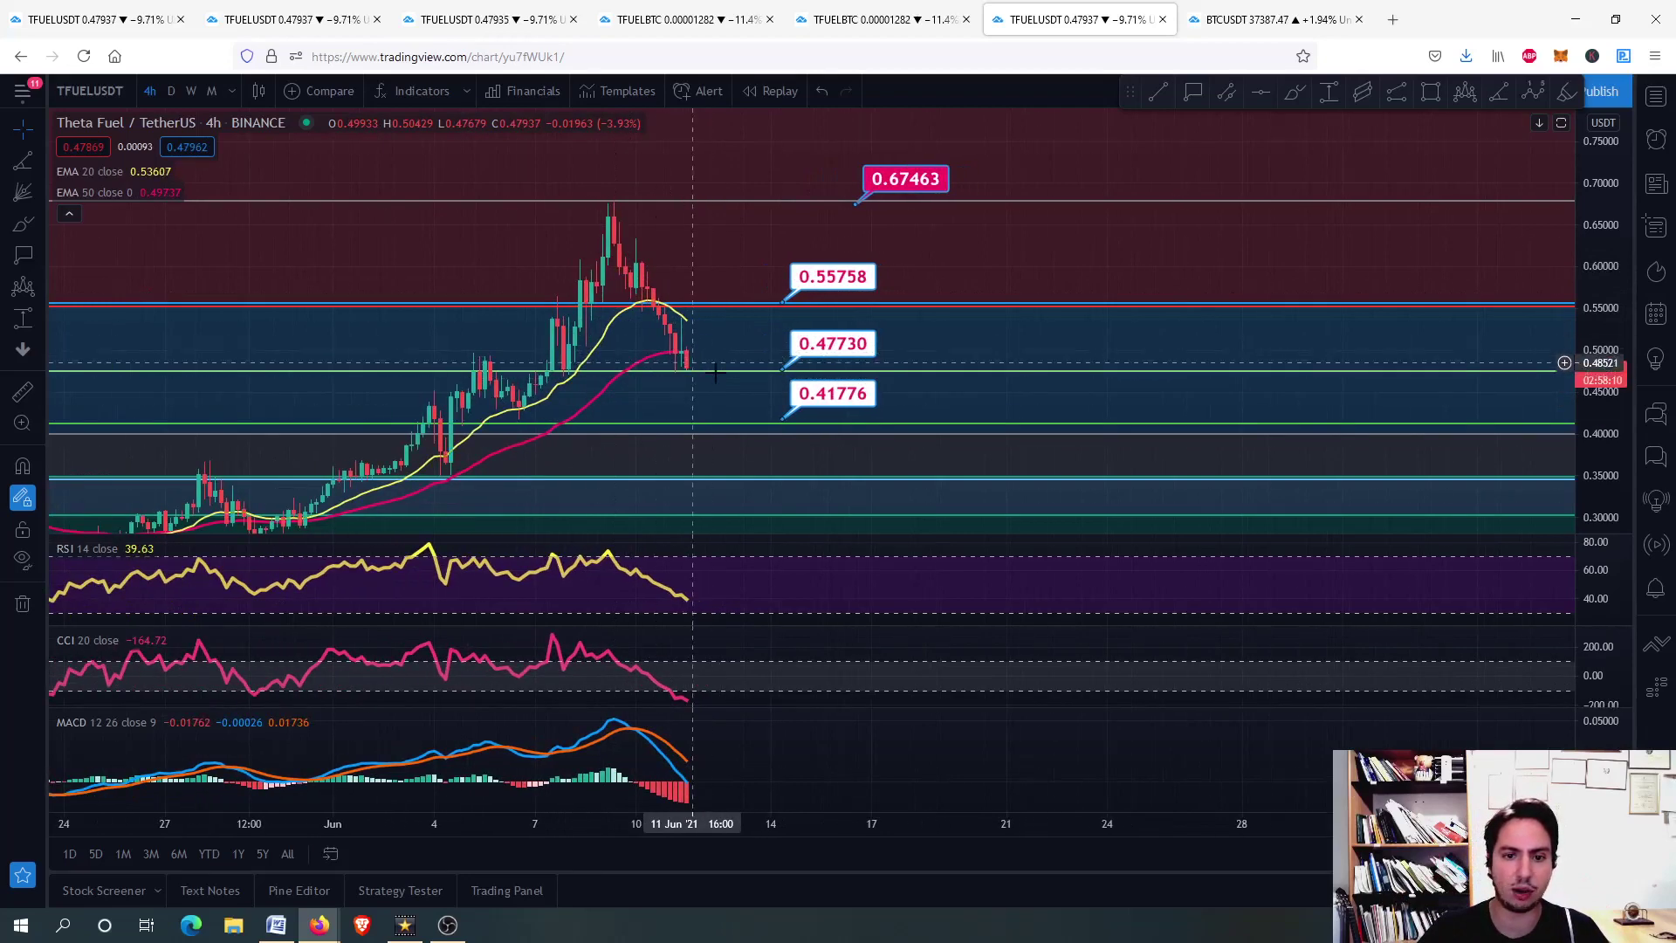
pyautogui.click(1294, 93)
pyautogui.moveTo(689, 351)
pyautogui.mouseDown()
pyautogui.moveTo(720, 419)
pyautogui.moveTo(804, 299)
pyautogui.mouseUp()
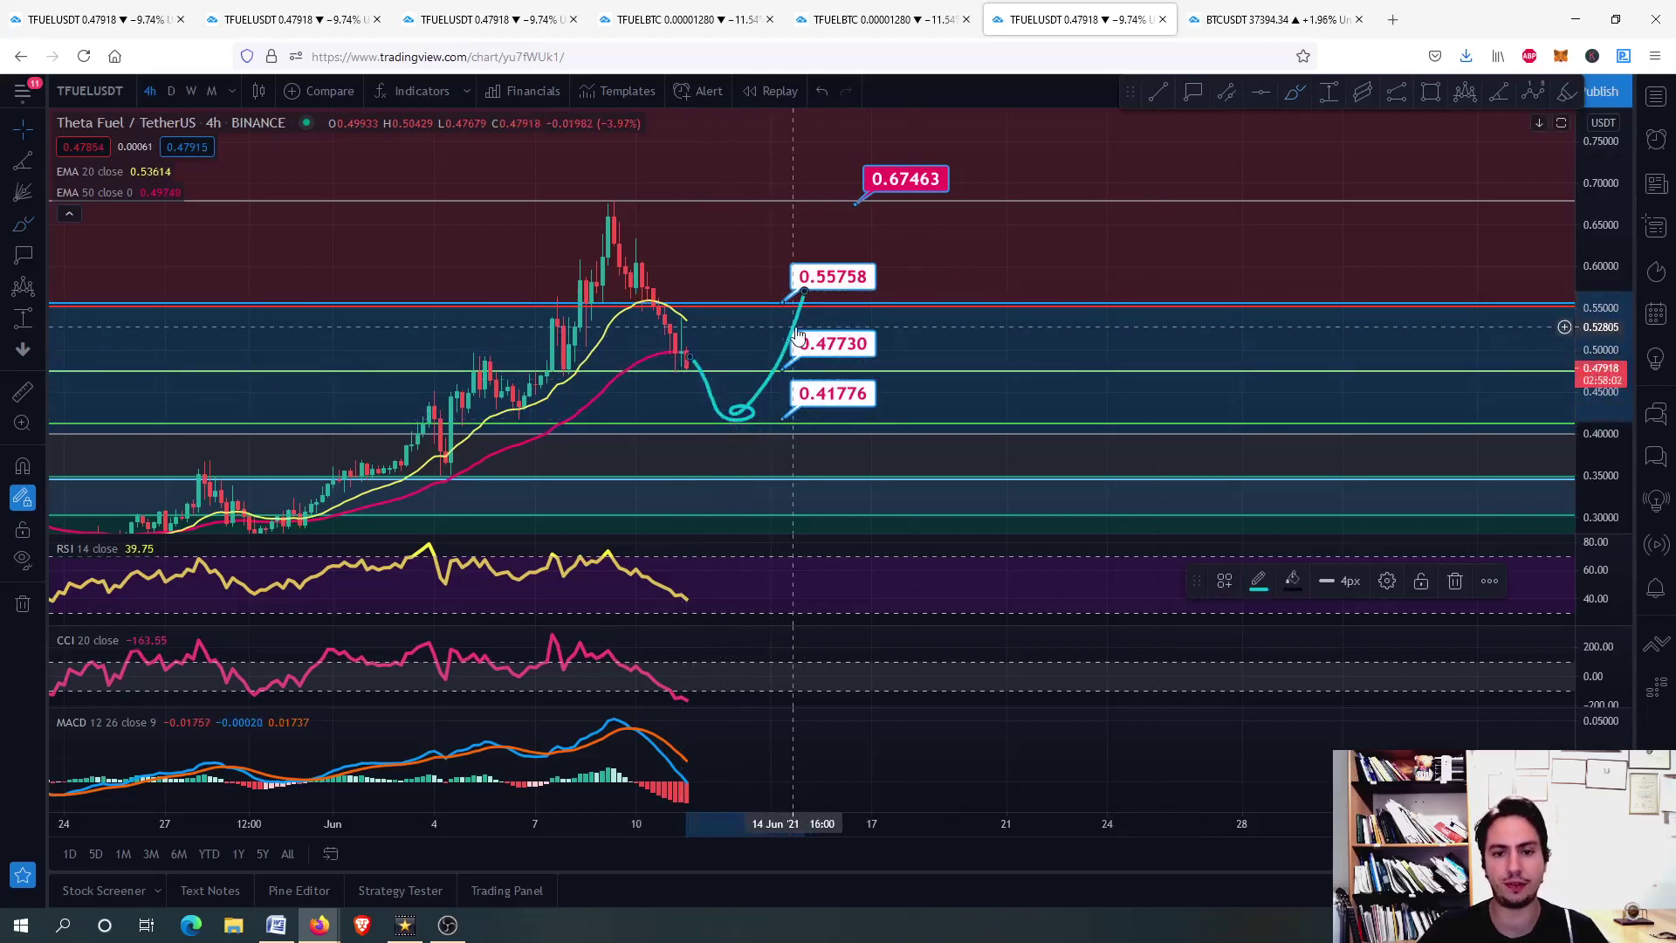
pyautogui.press('Delete')
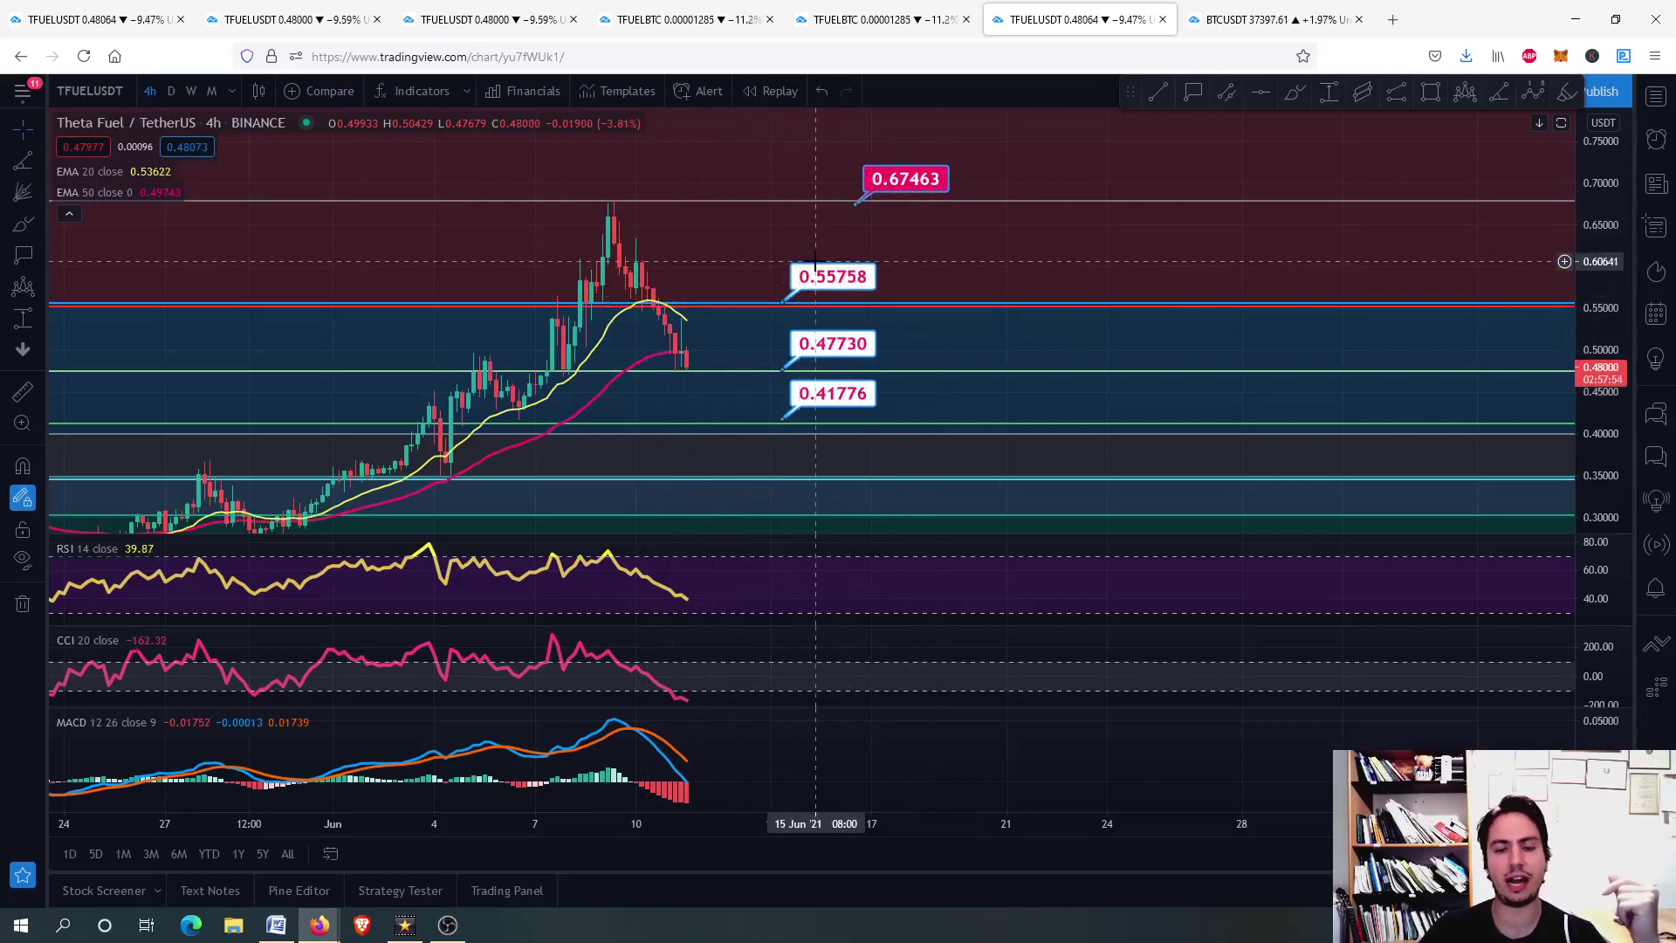
# - Move the middle target line up to 0.56071 and the top line to 0.68194
pyautogui.moveTo(816, 261); pyautogui.dragTo(878, 259)
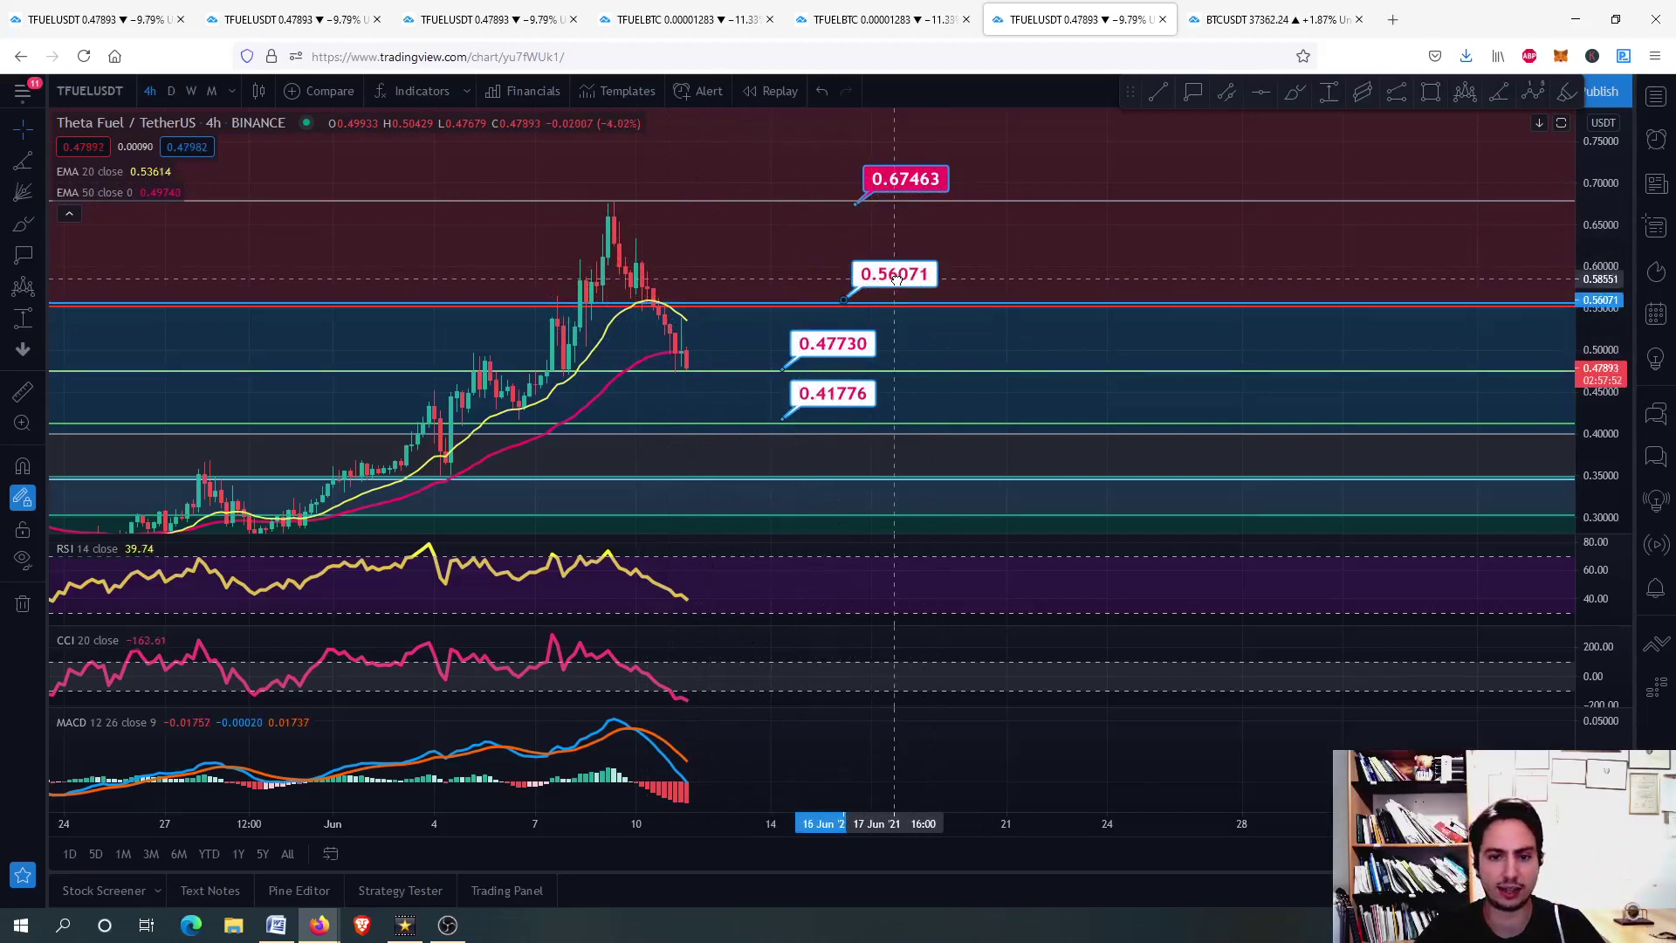
pyautogui.scroll(-2, 905, 244)
pyautogui.moveTo(907, 203); pyautogui.dragTo(907, 197)
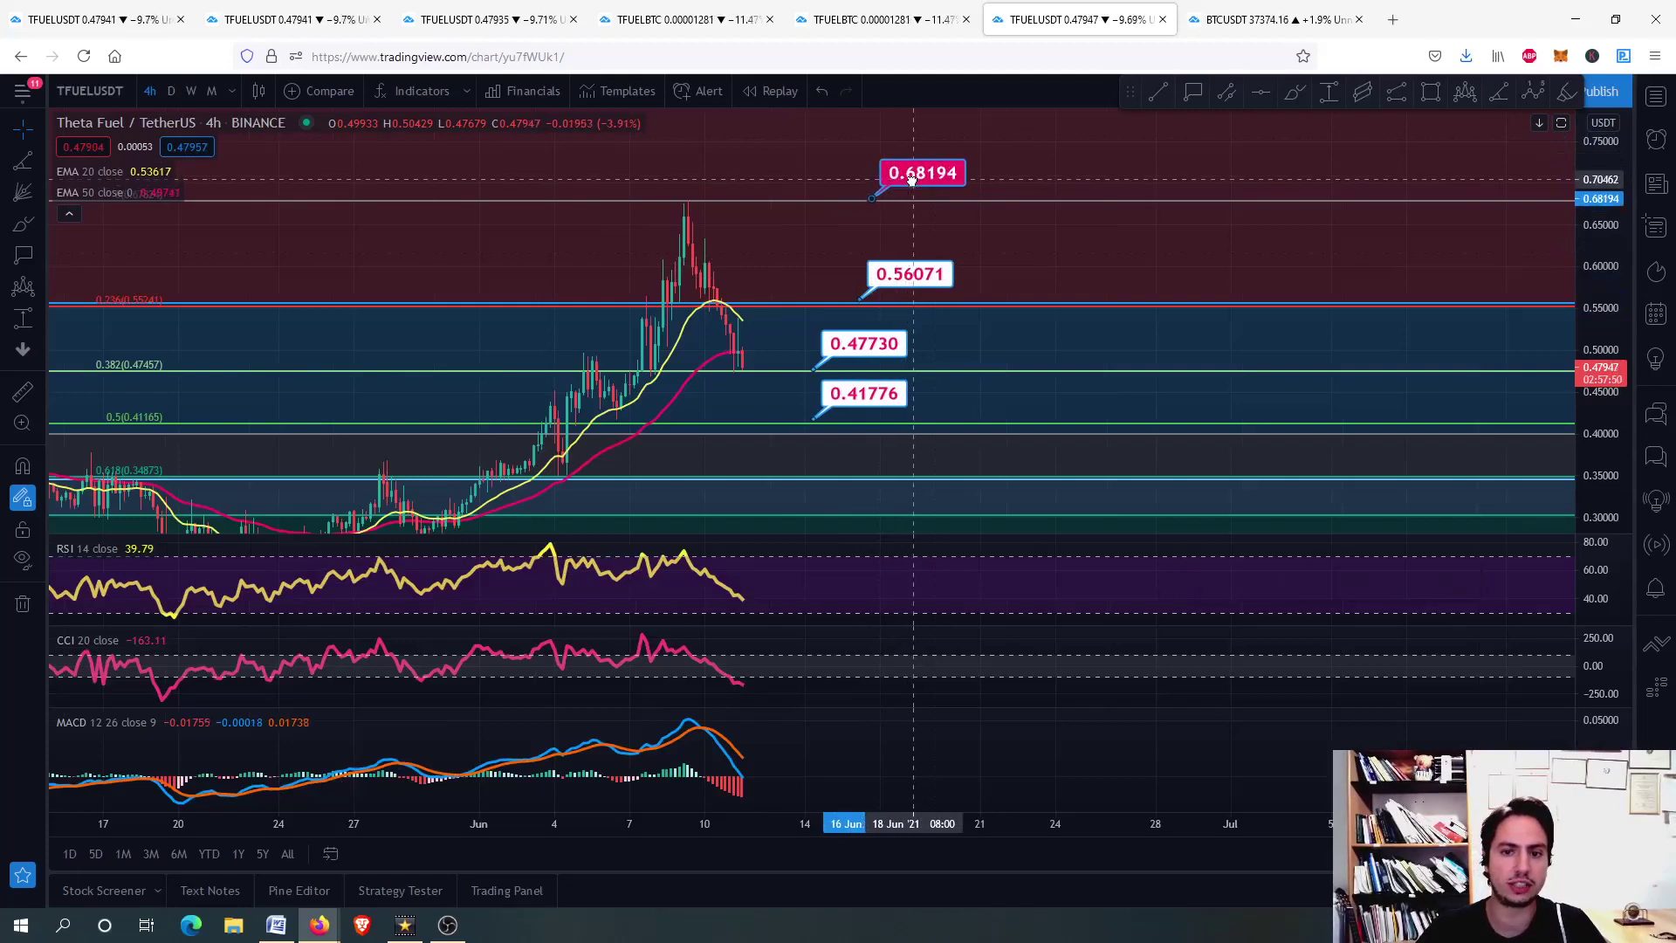
# - Zoom and pan to check the fib extension up to the 0.80450 target
pyautogui.scroll(-1, 792, 168)
pyautogui.scroll(-1, 792, 168)
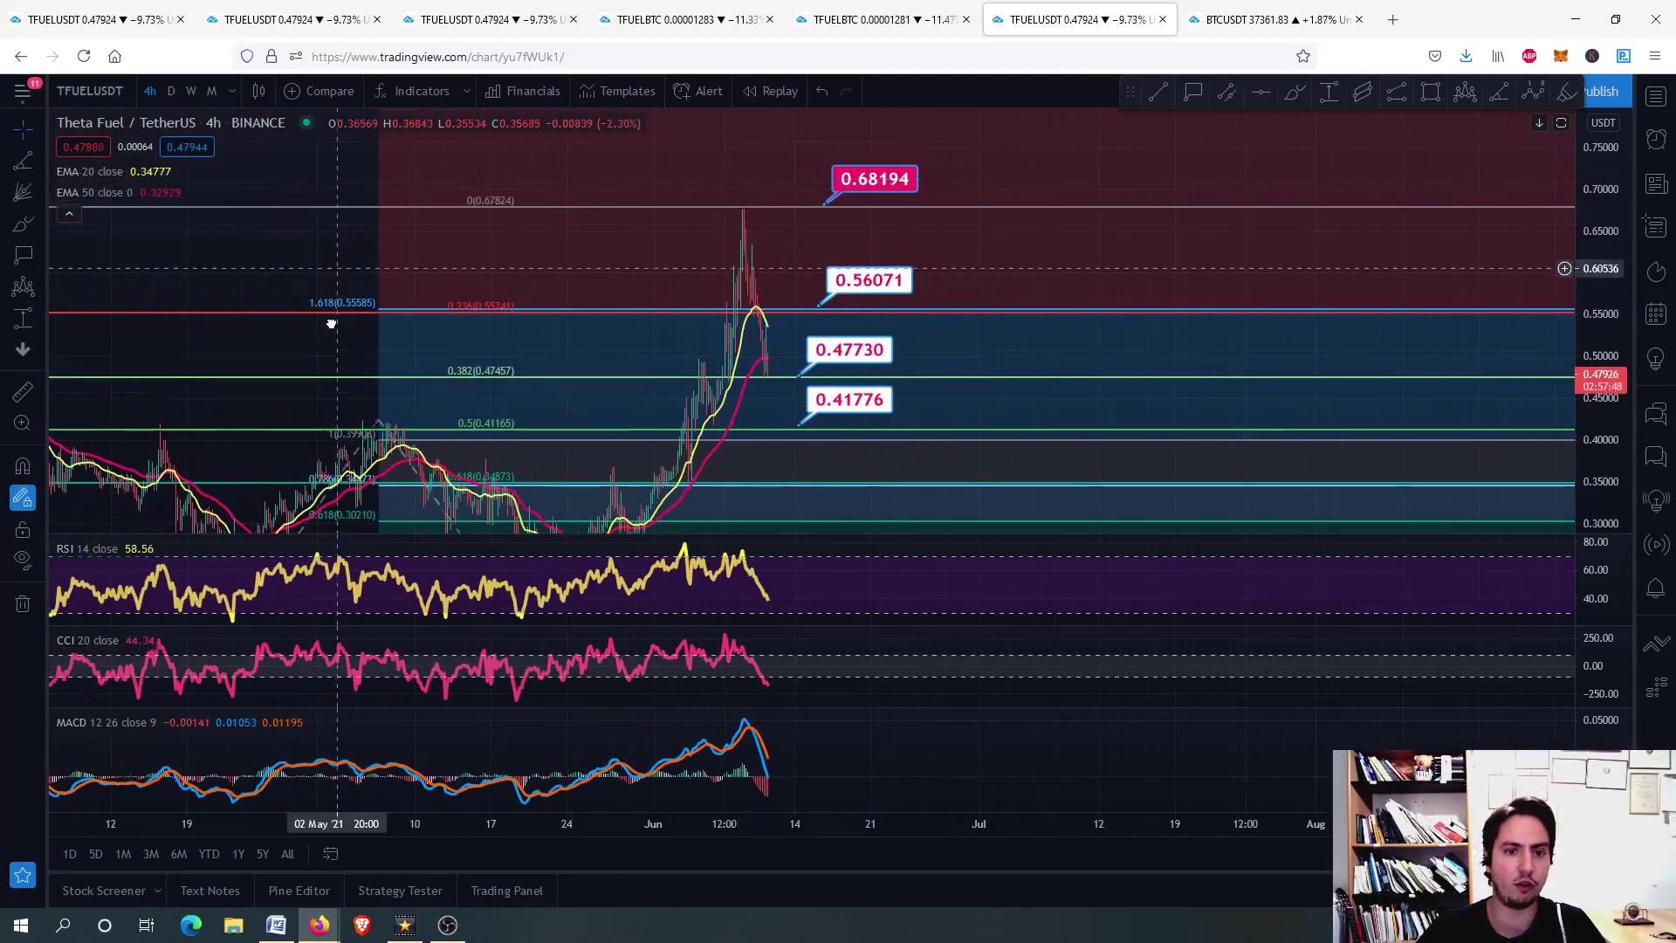
pyautogui.moveTo(821, 112); pyautogui.dragTo(821, 252)
pyautogui.scroll(2, 314, 297)
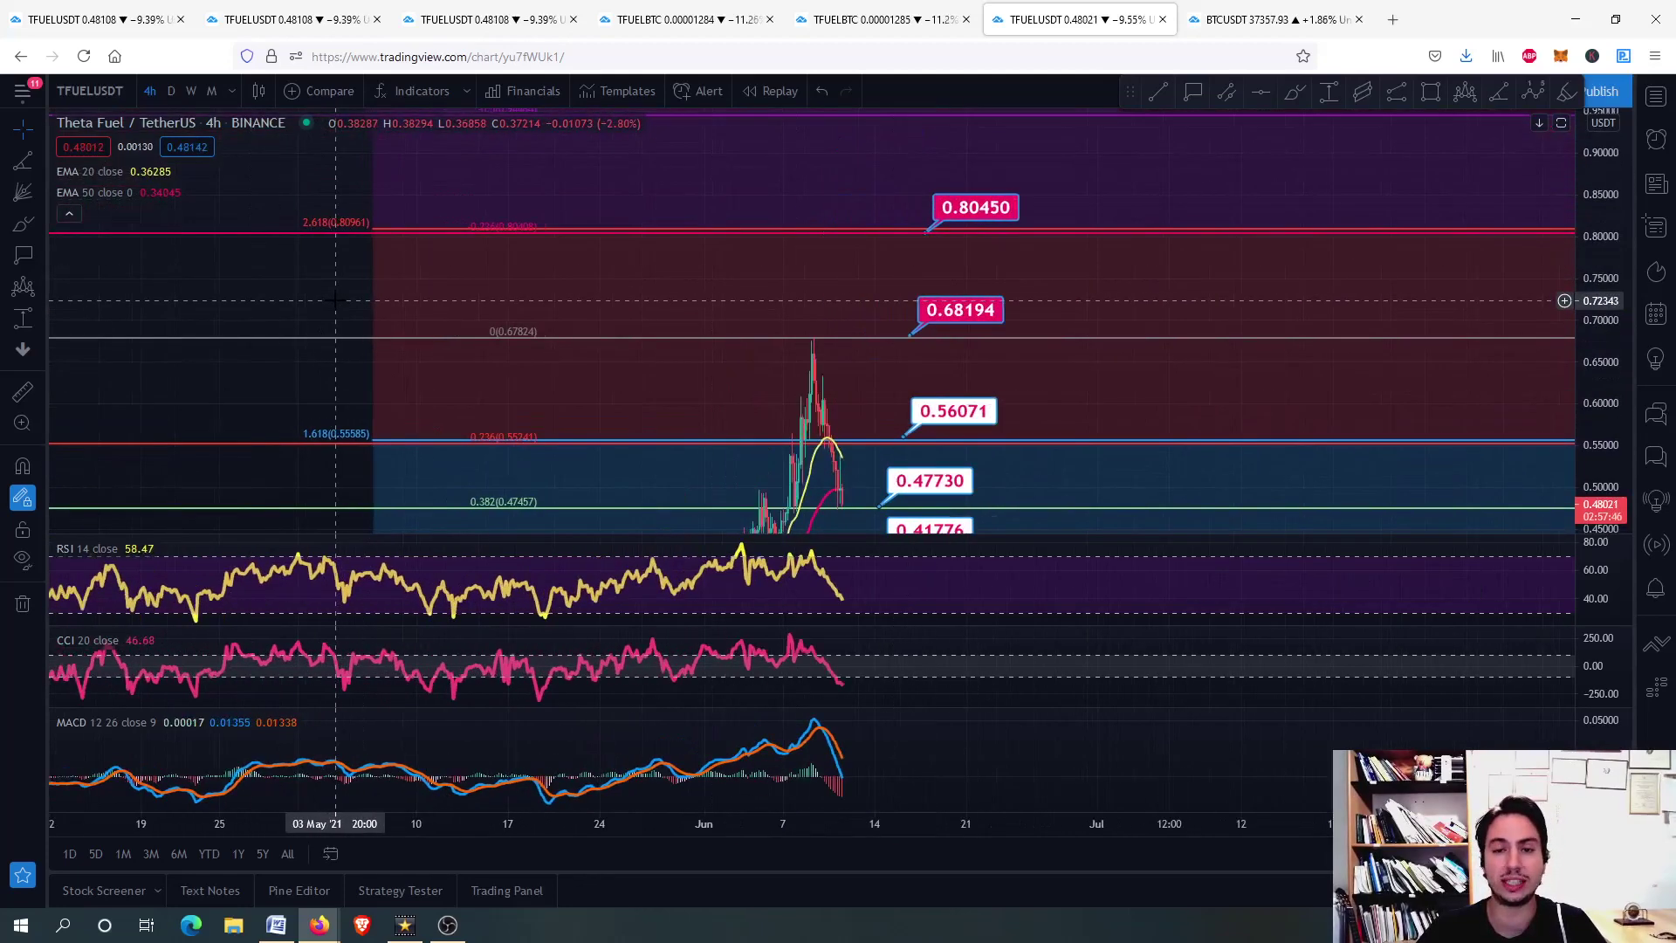
pyautogui.moveTo(336, 301); pyautogui.dragTo(301, 178)
pyautogui.scroll(2, 611, 316)
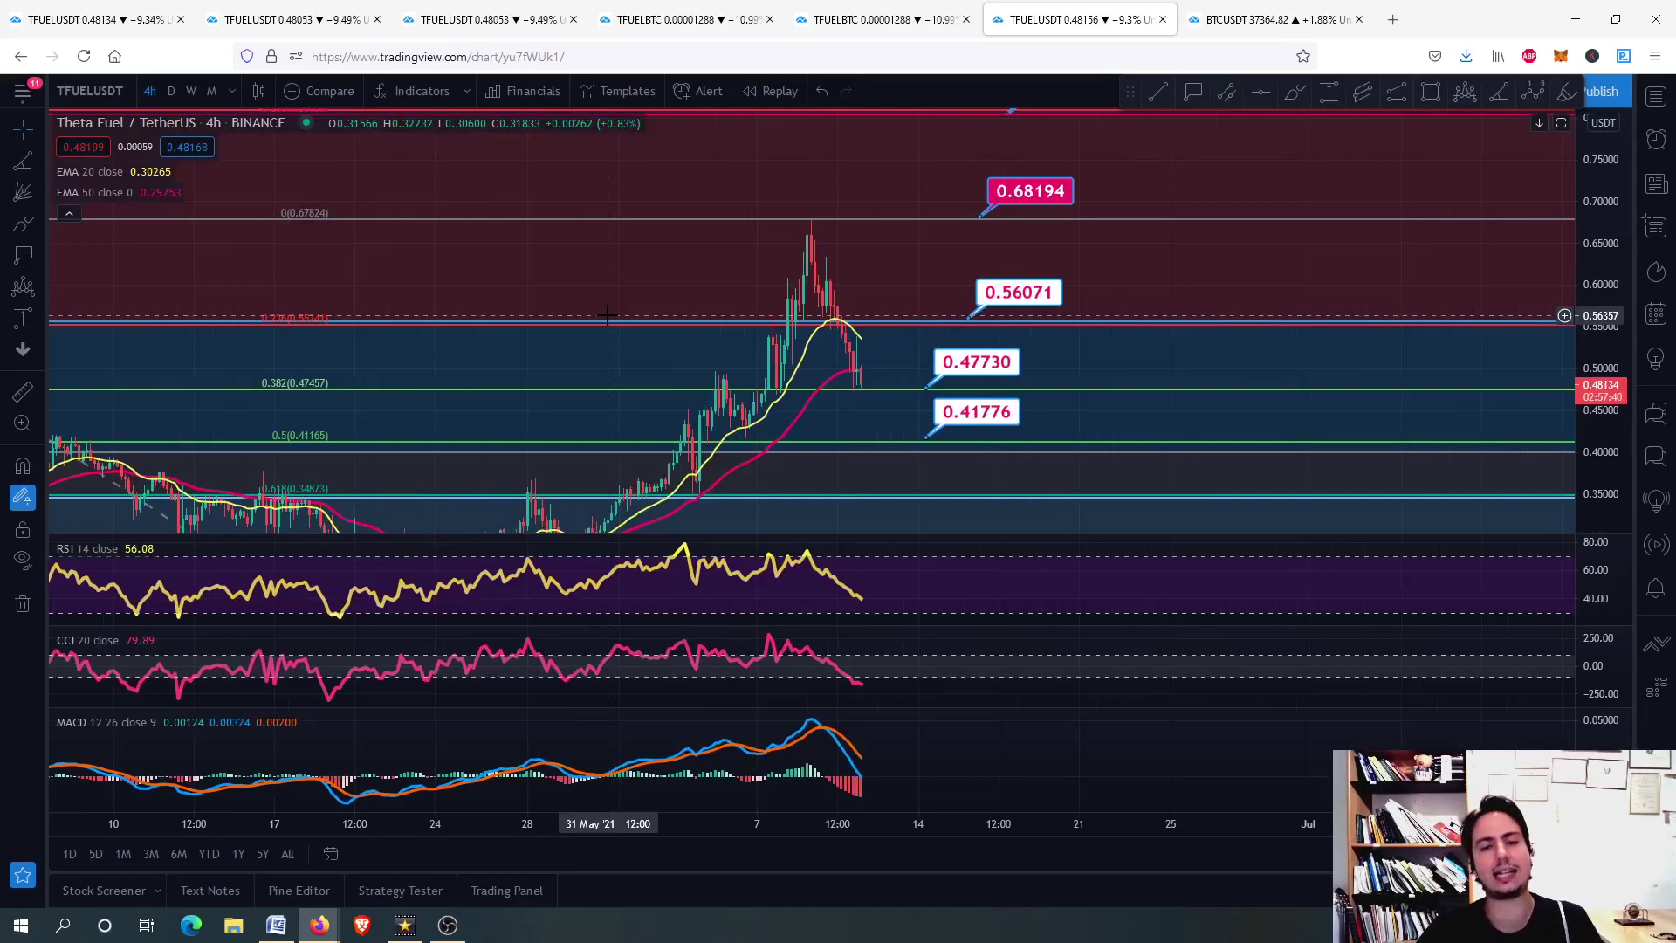
pyautogui.scroll(-3, 608, 316)
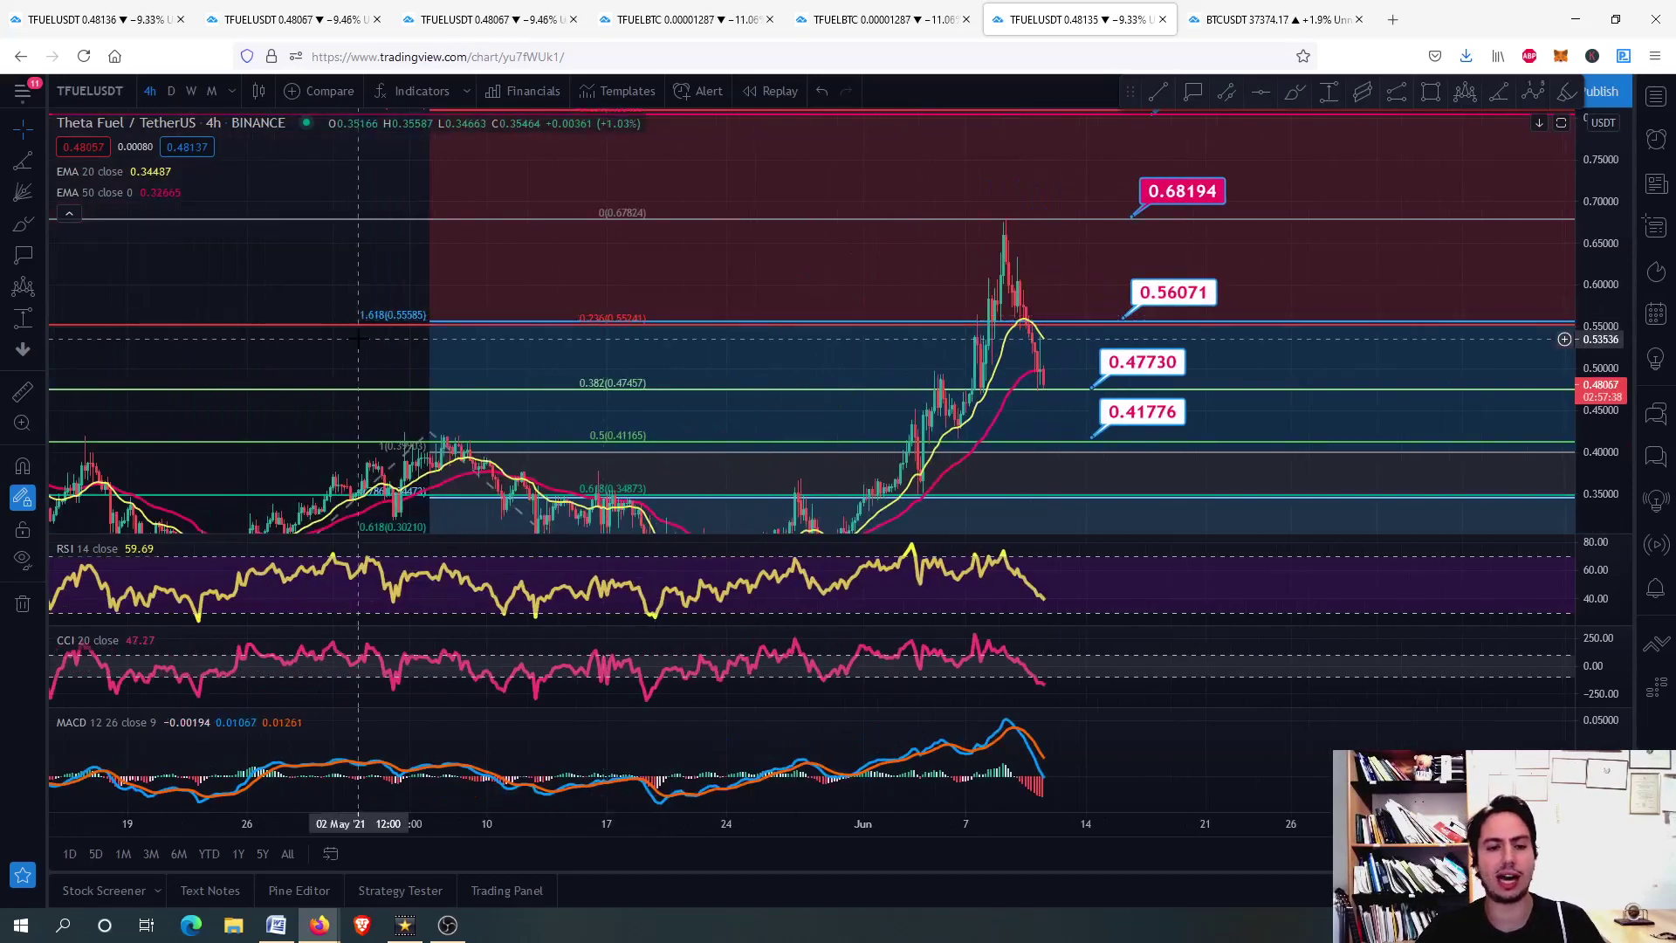
pyautogui.scroll(-2, 165, 320)
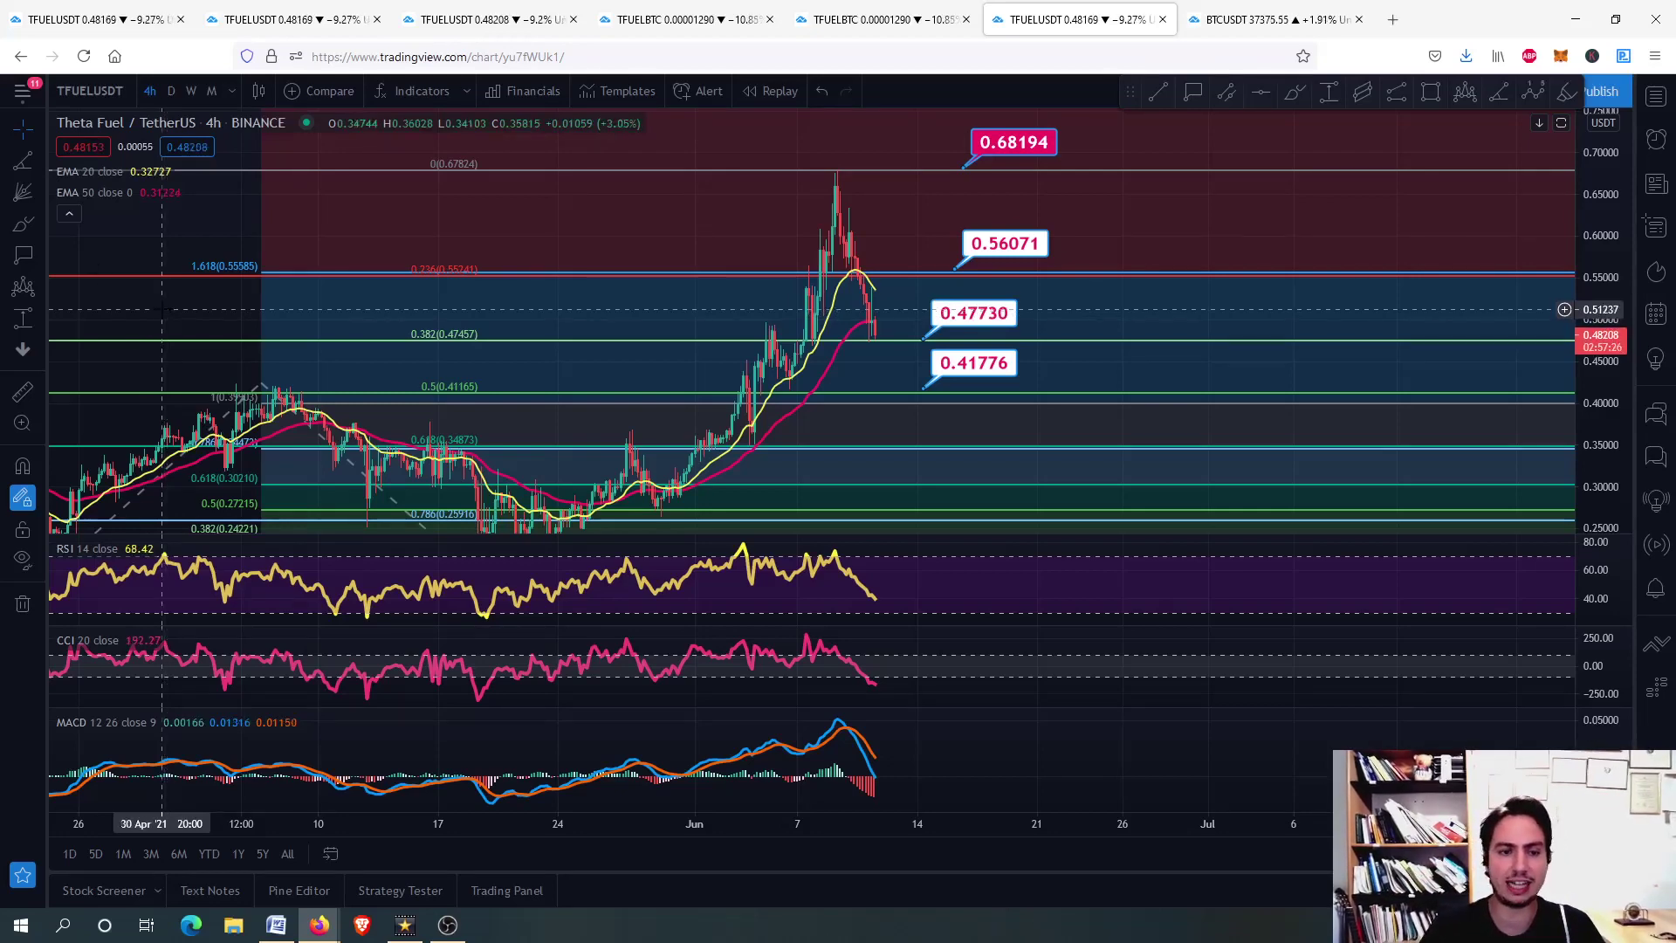
# - Lower the middle target line from 0.56071 back to 0.55758, then adjust the time-axis zoom
pyautogui.moveTo(992, 247); pyautogui.dragTo(964, 251)
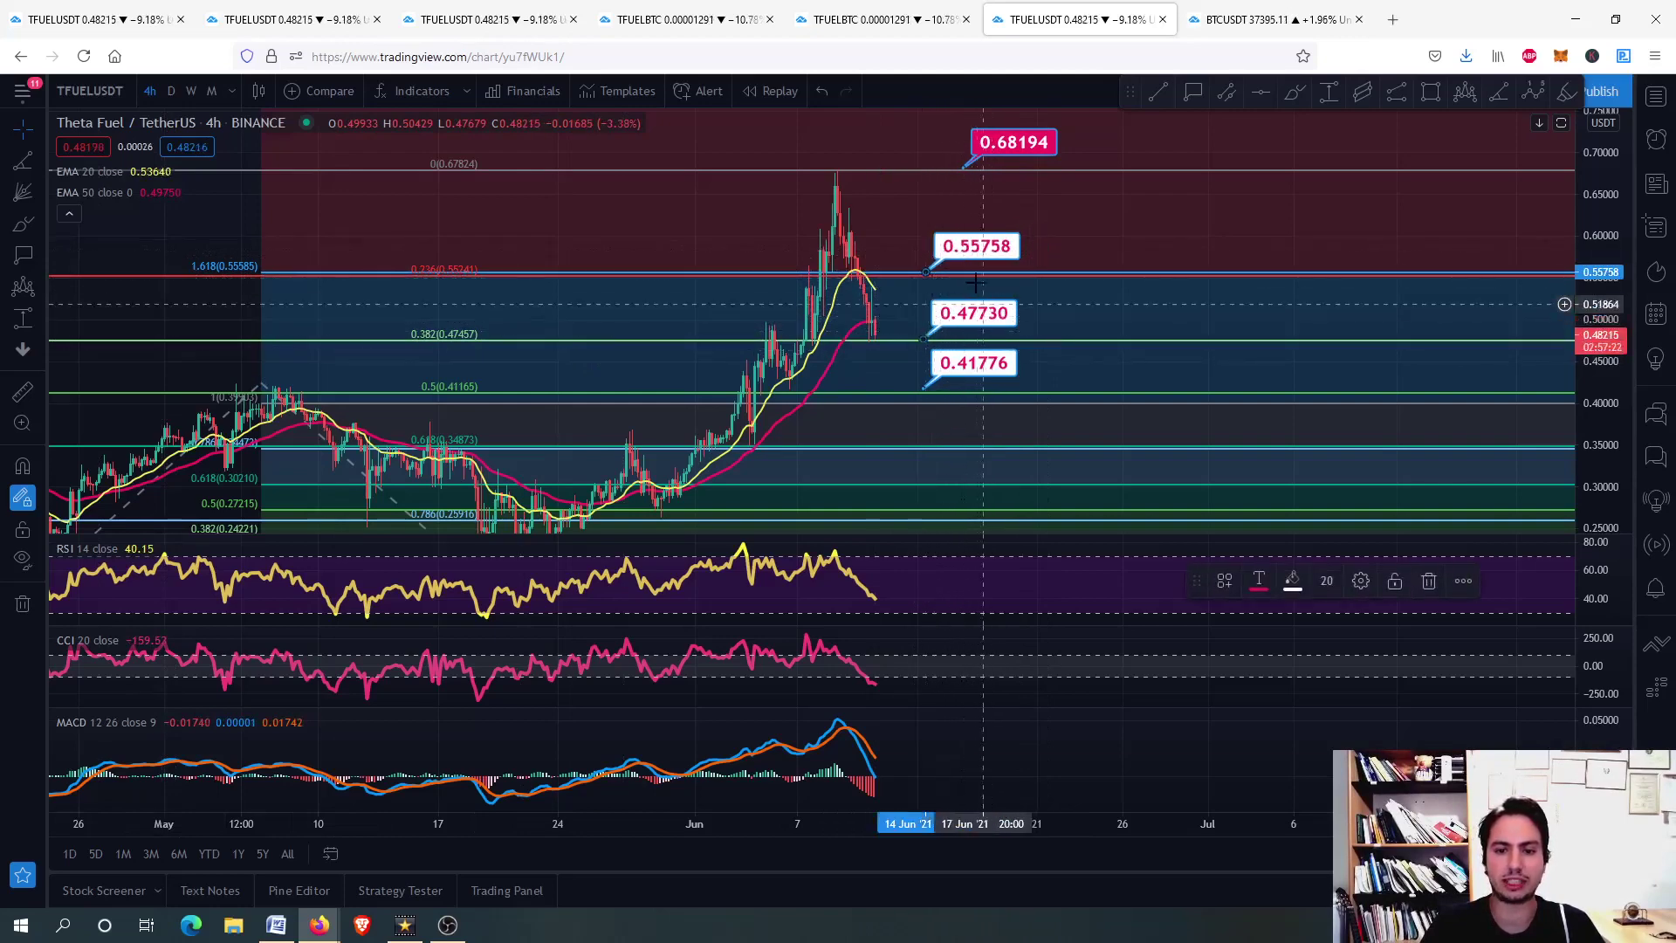
pyautogui.scroll(3, 899, 287)
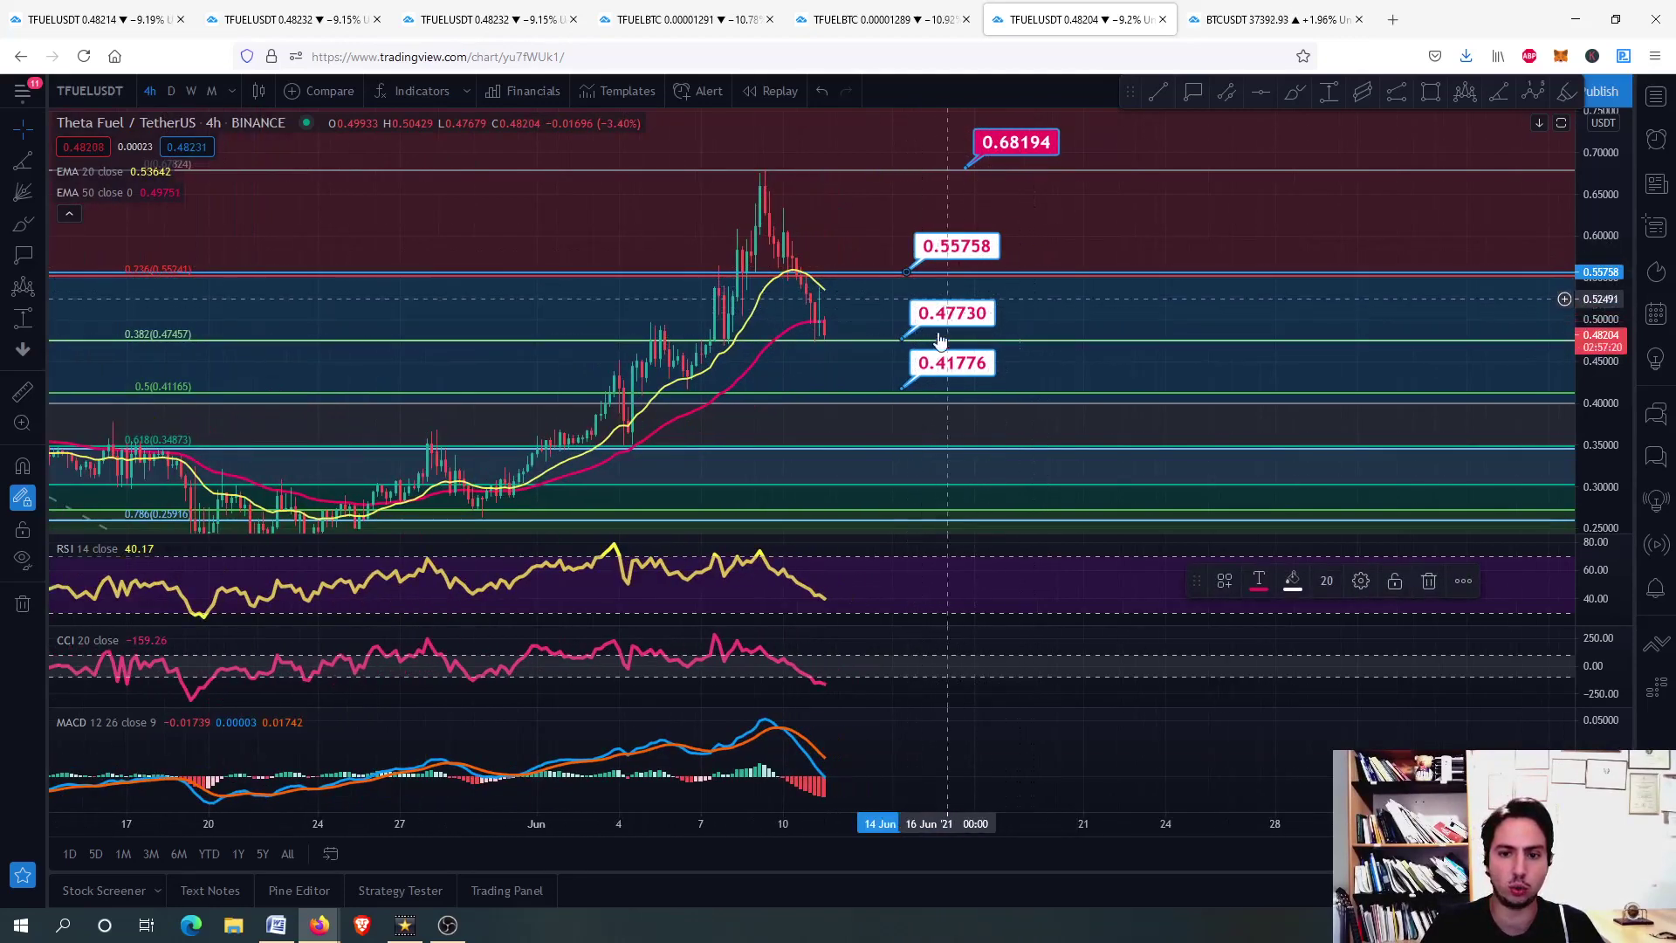
pyautogui.scroll(1, 910, 335)
pyautogui.scroll(1, 910, 336)
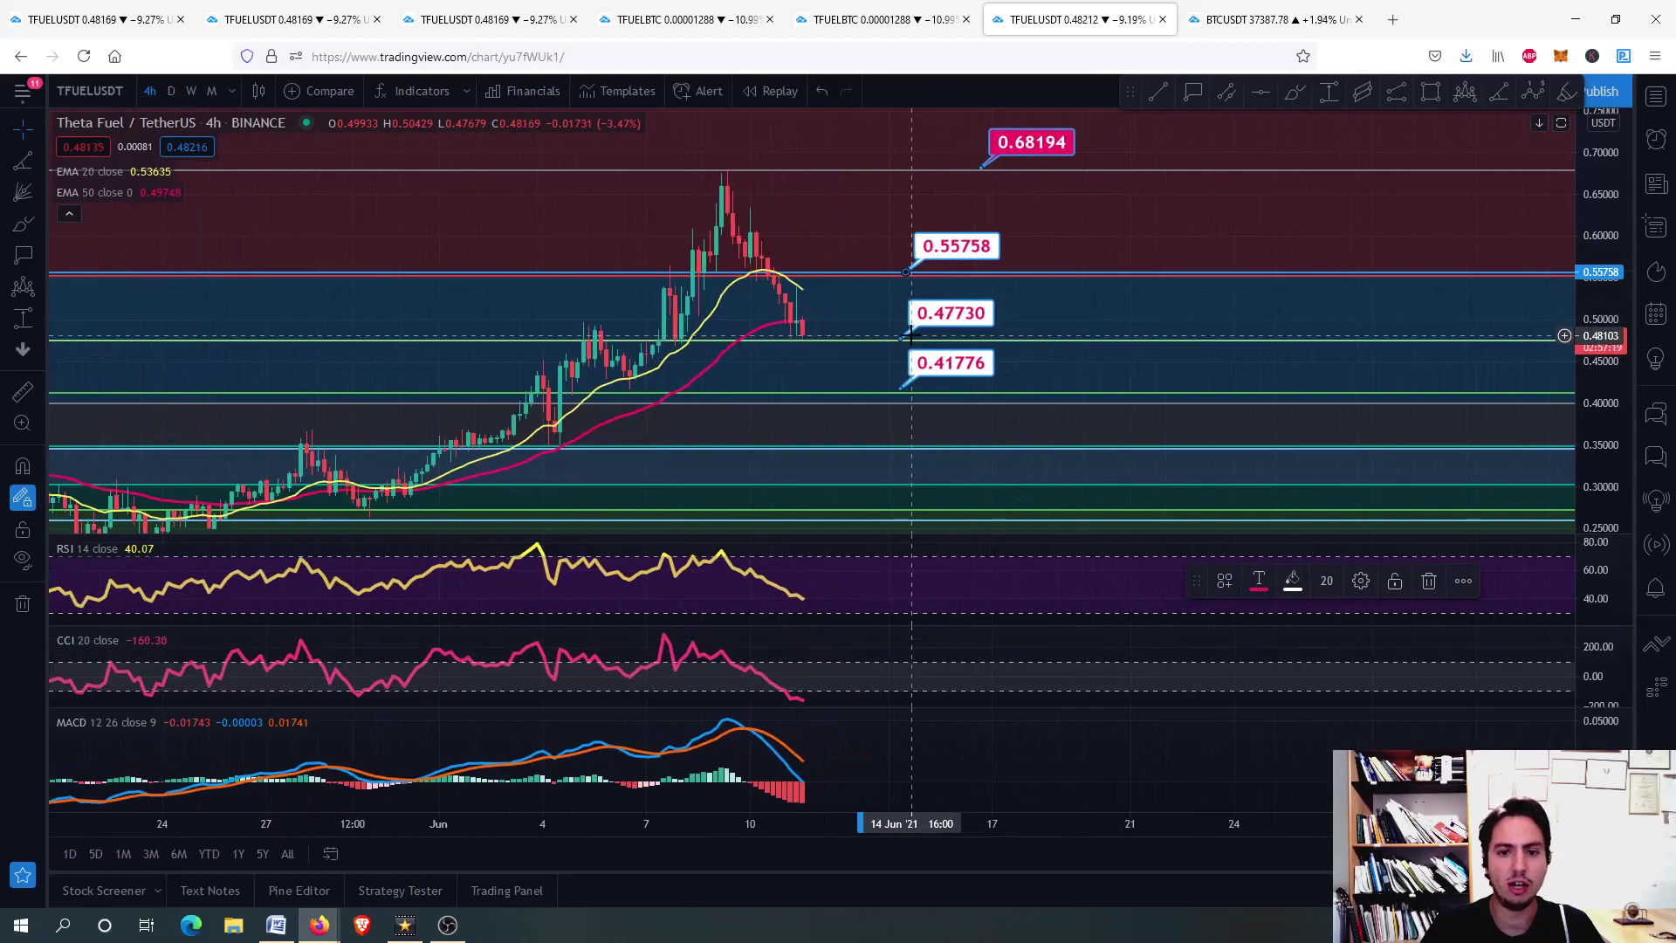
pyautogui.scroll(-1, 911, 336)
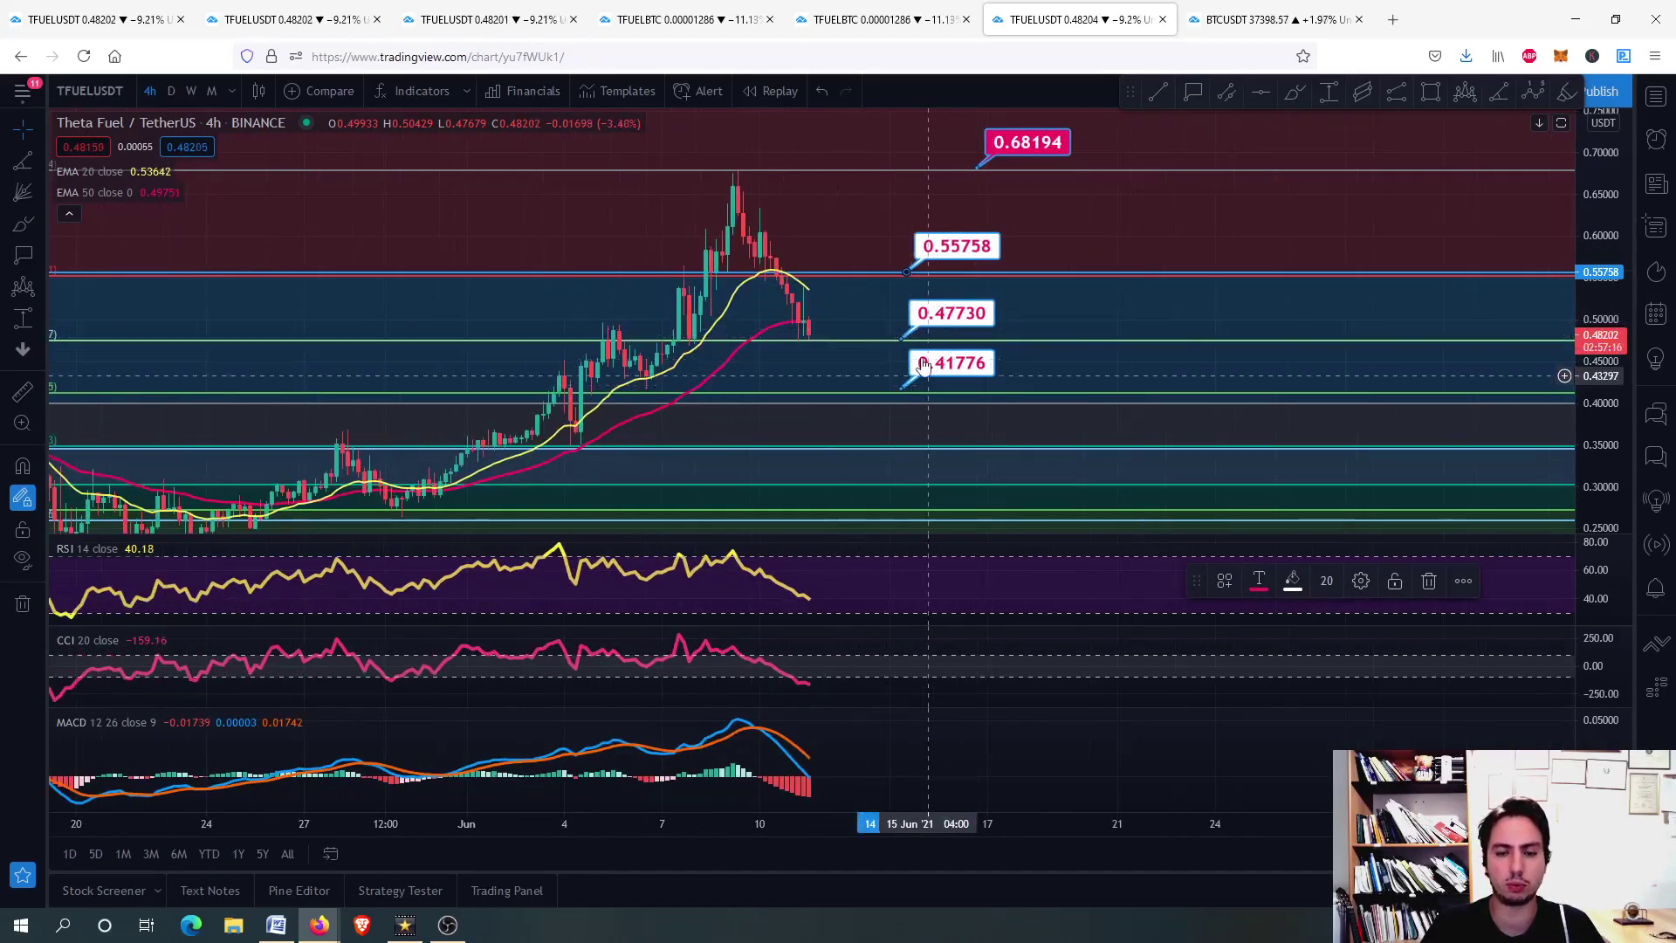
pyautogui.scroll(-2, 883, 299)
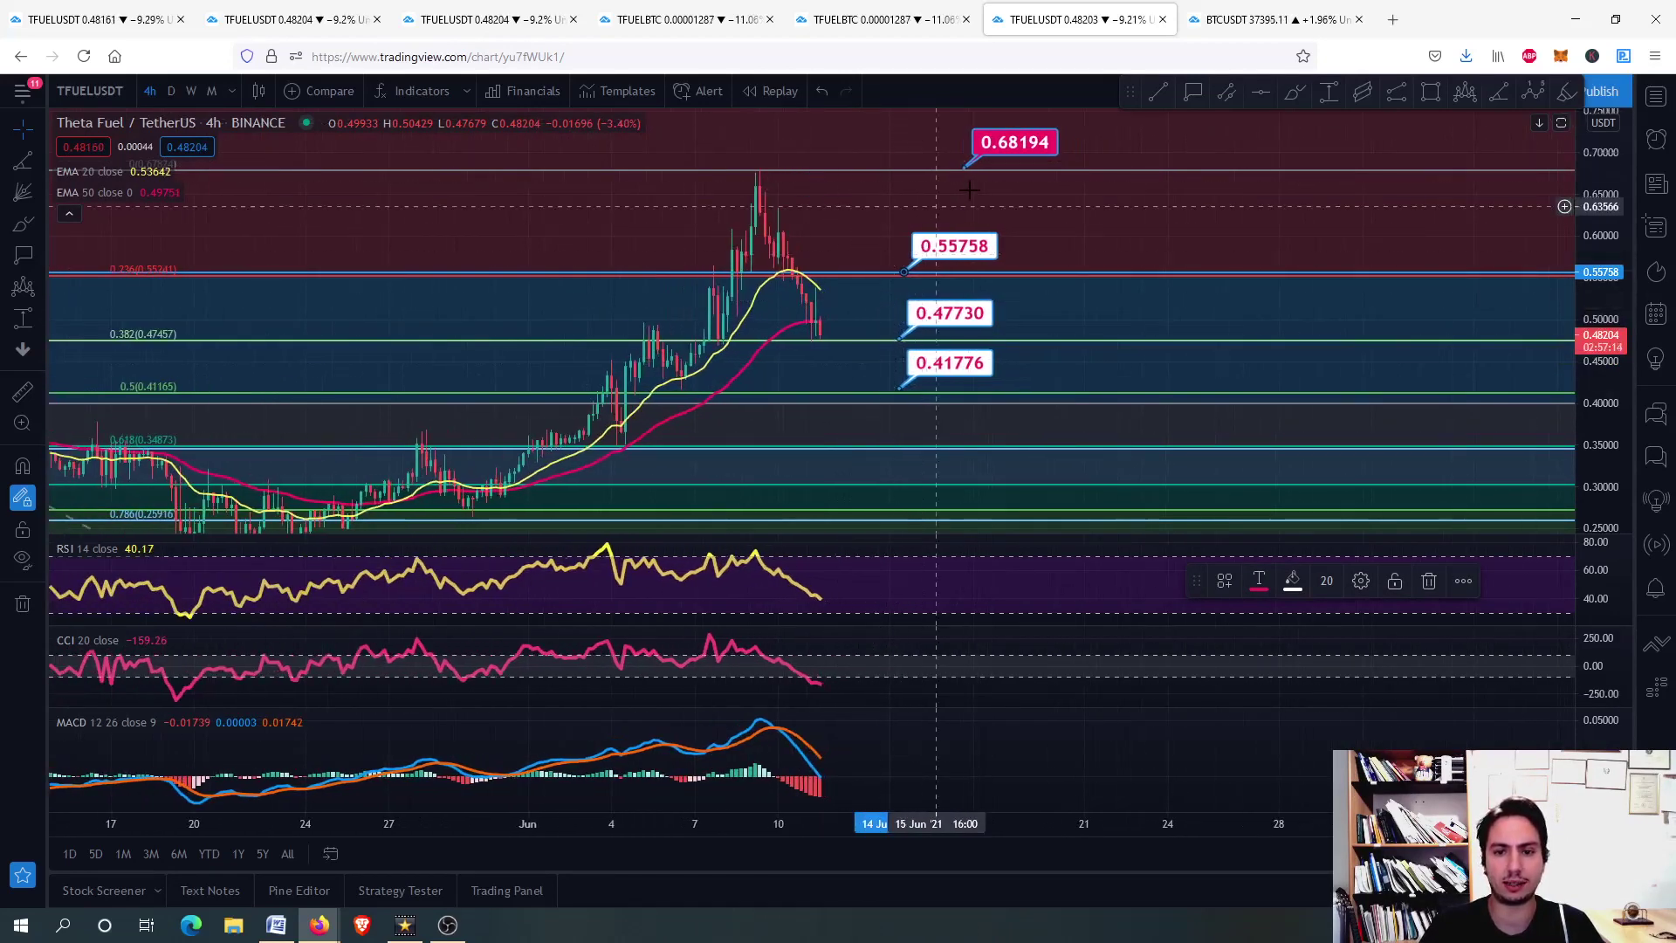
pyautogui.scroll(1, 801, 254)
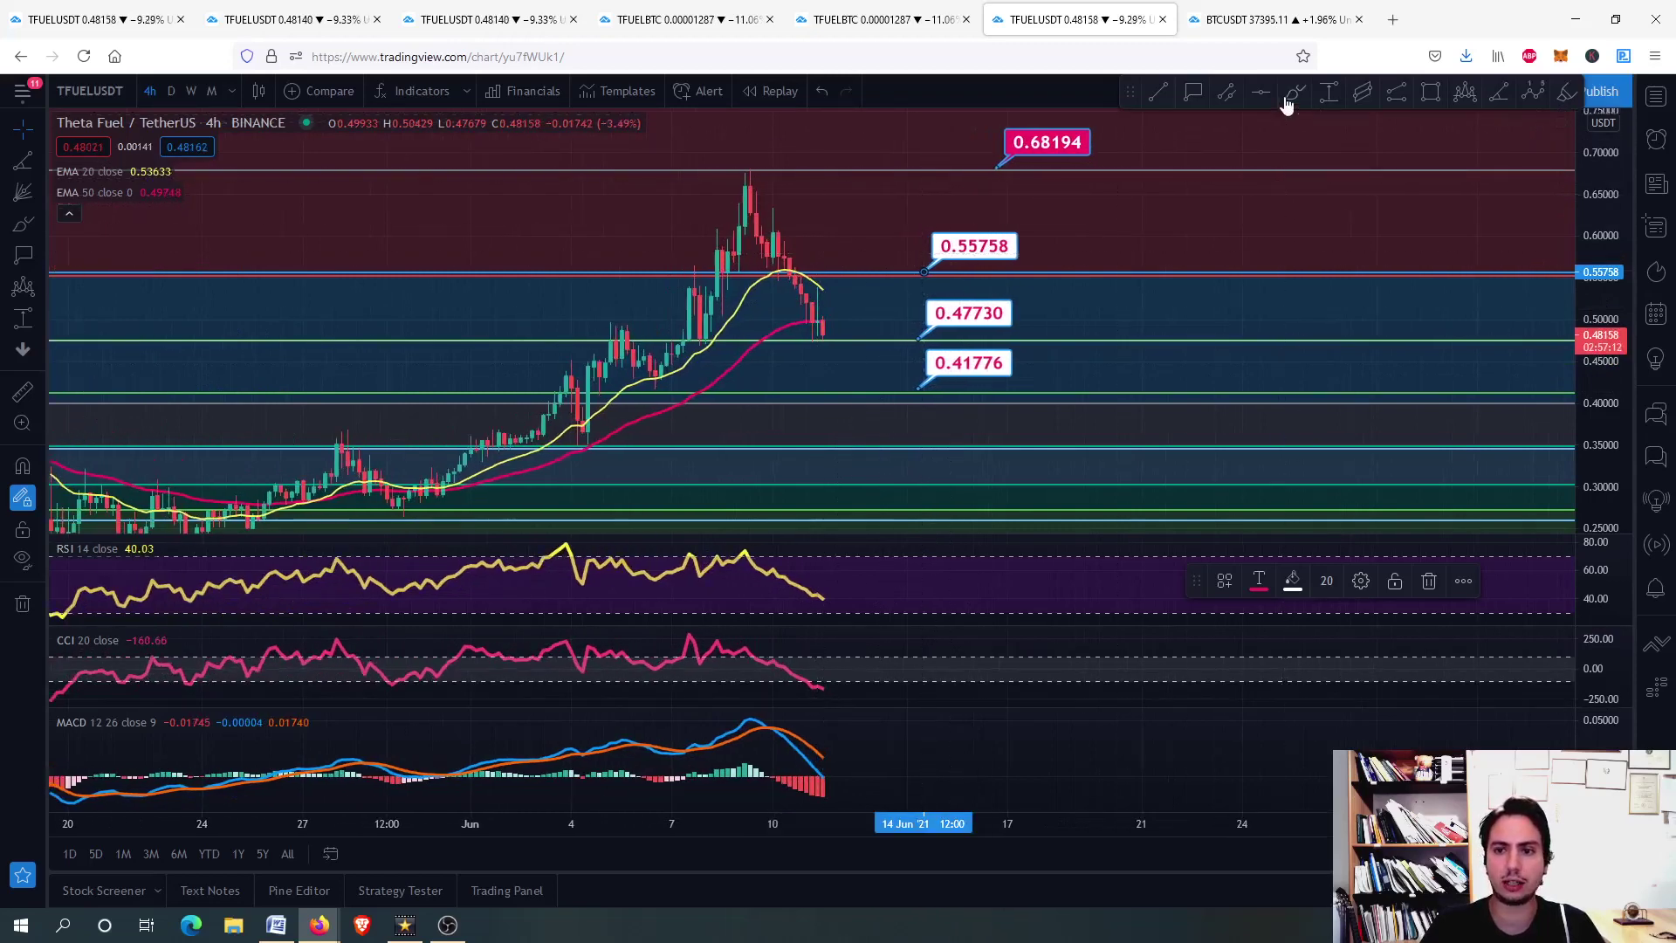
pyautogui.click(1294, 92)
pyautogui.moveTo(980, 221); pyautogui.dragTo(976, 224)
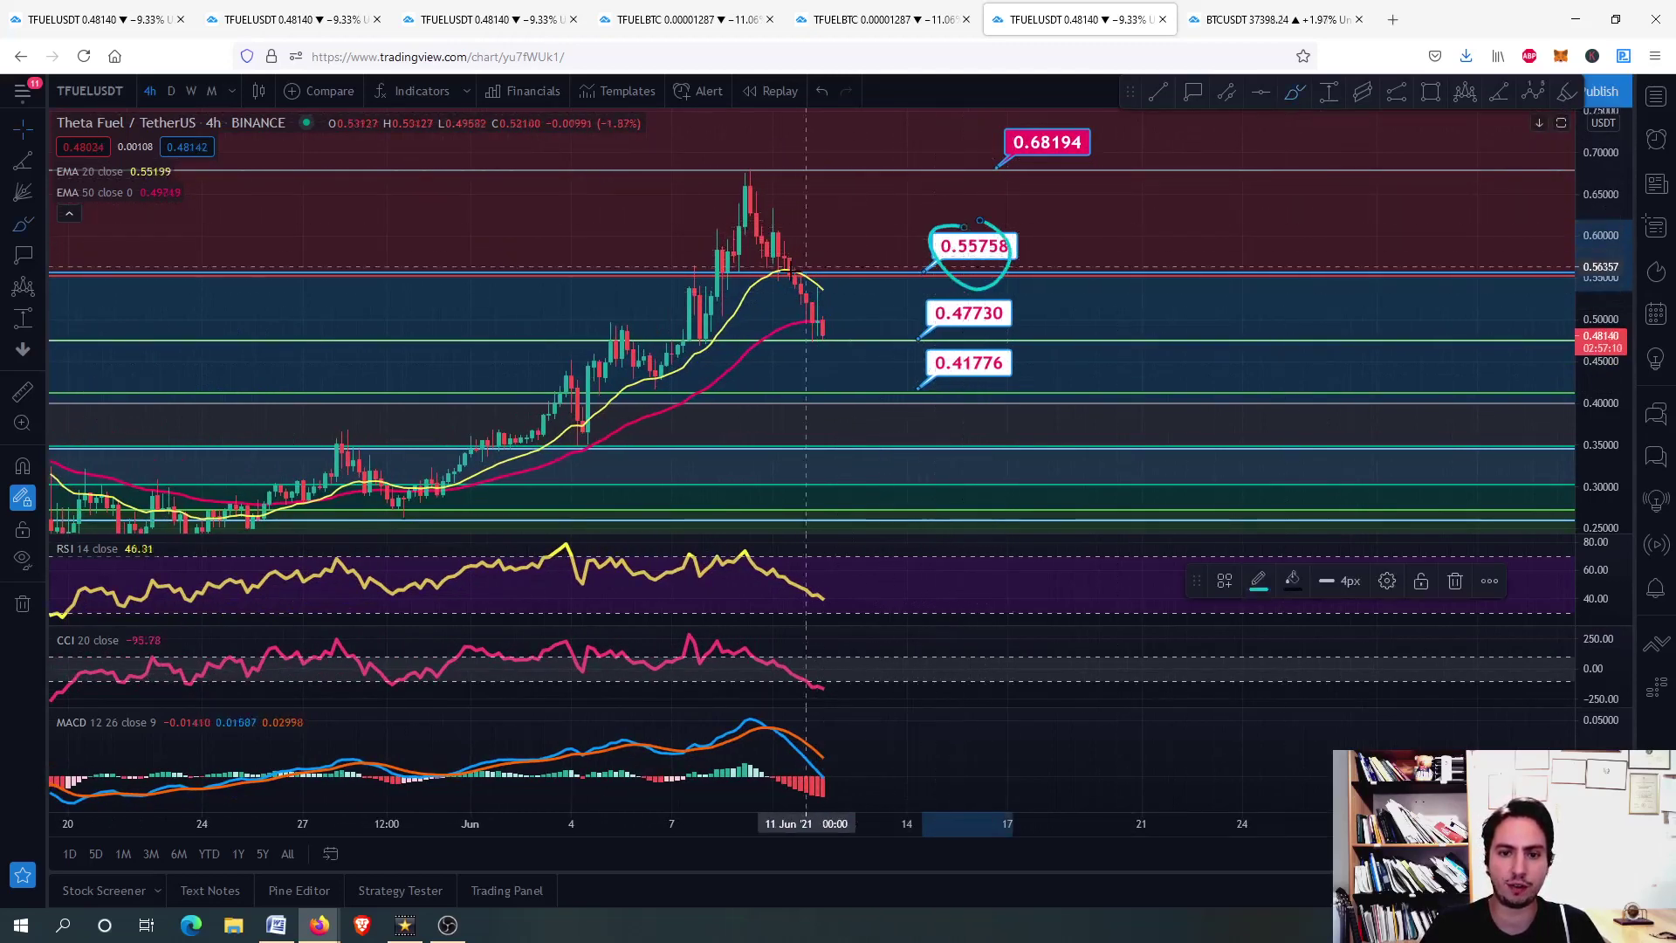
pyautogui.moveTo(790, 278); pyautogui.dragTo(846, 349)
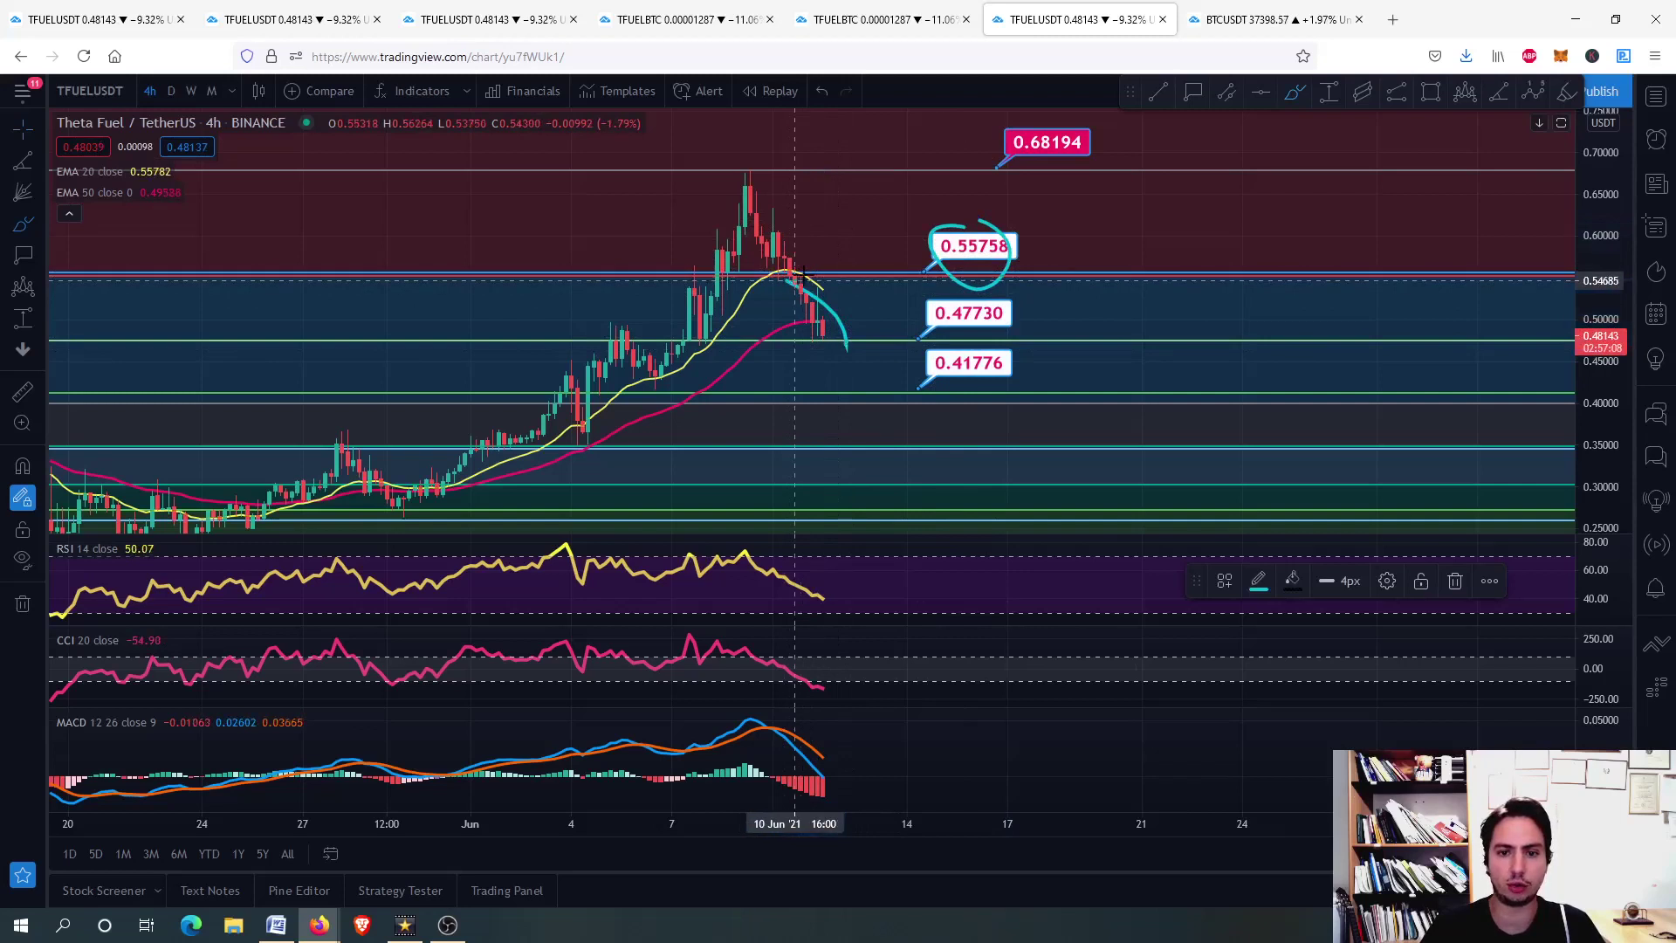
pyautogui.moveTo(794, 280); pyautogui.dragTo(863, 150)
pyautogui.click(840, 214)
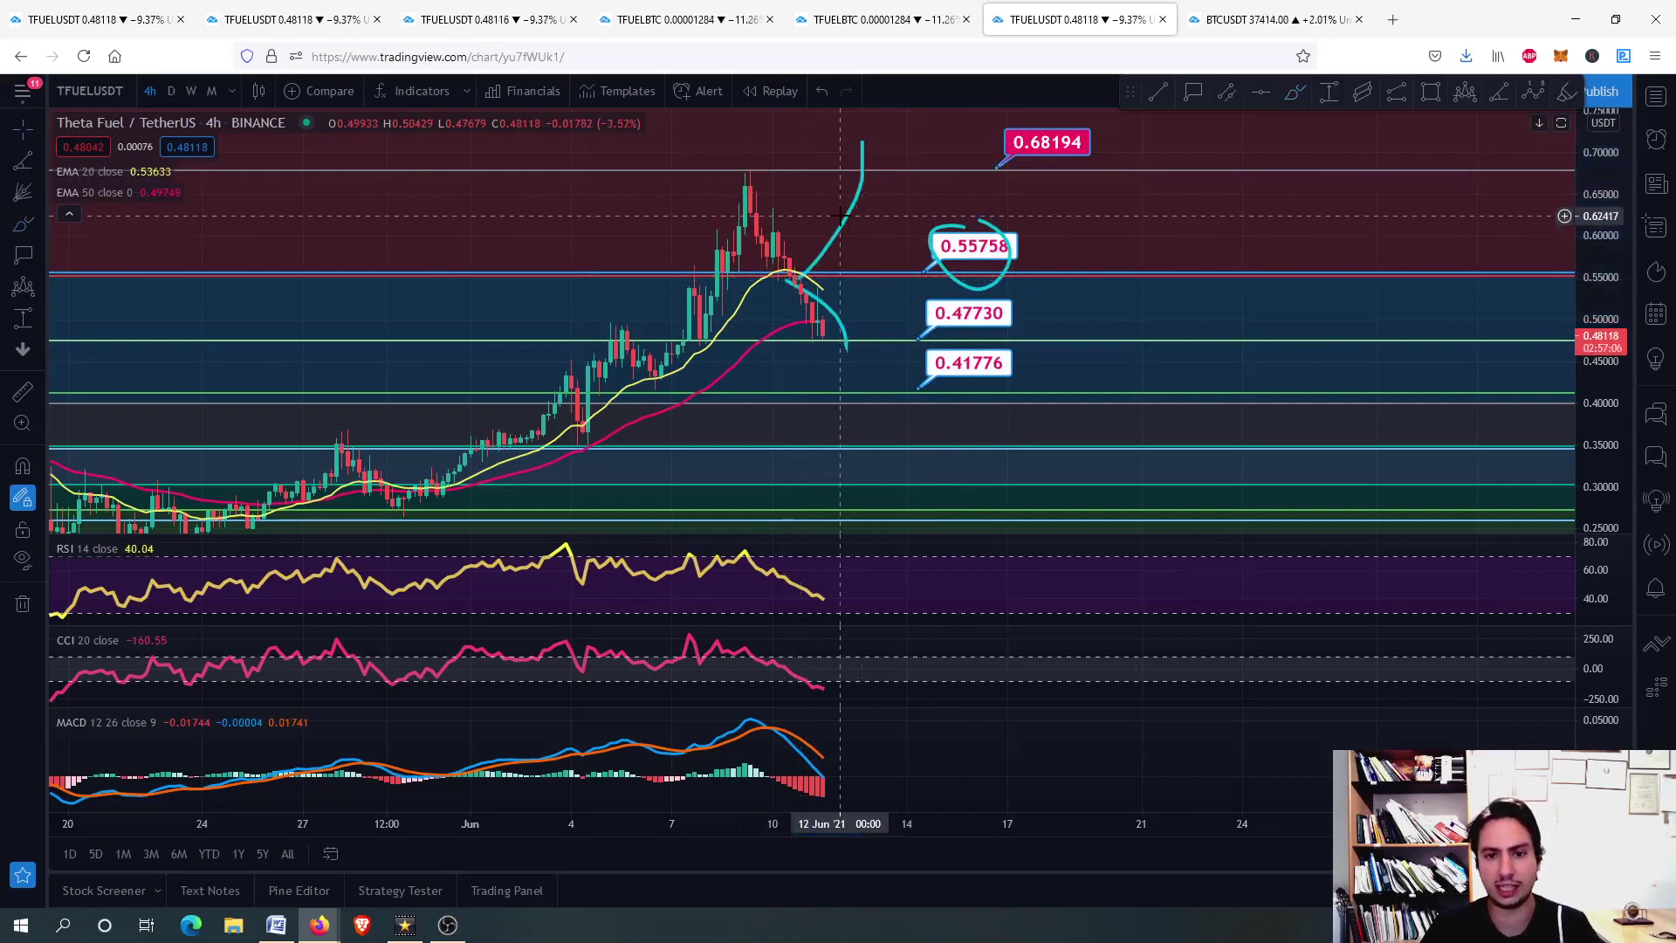
pyautogui.click(850, 223)
pyautogui.press('Delete')
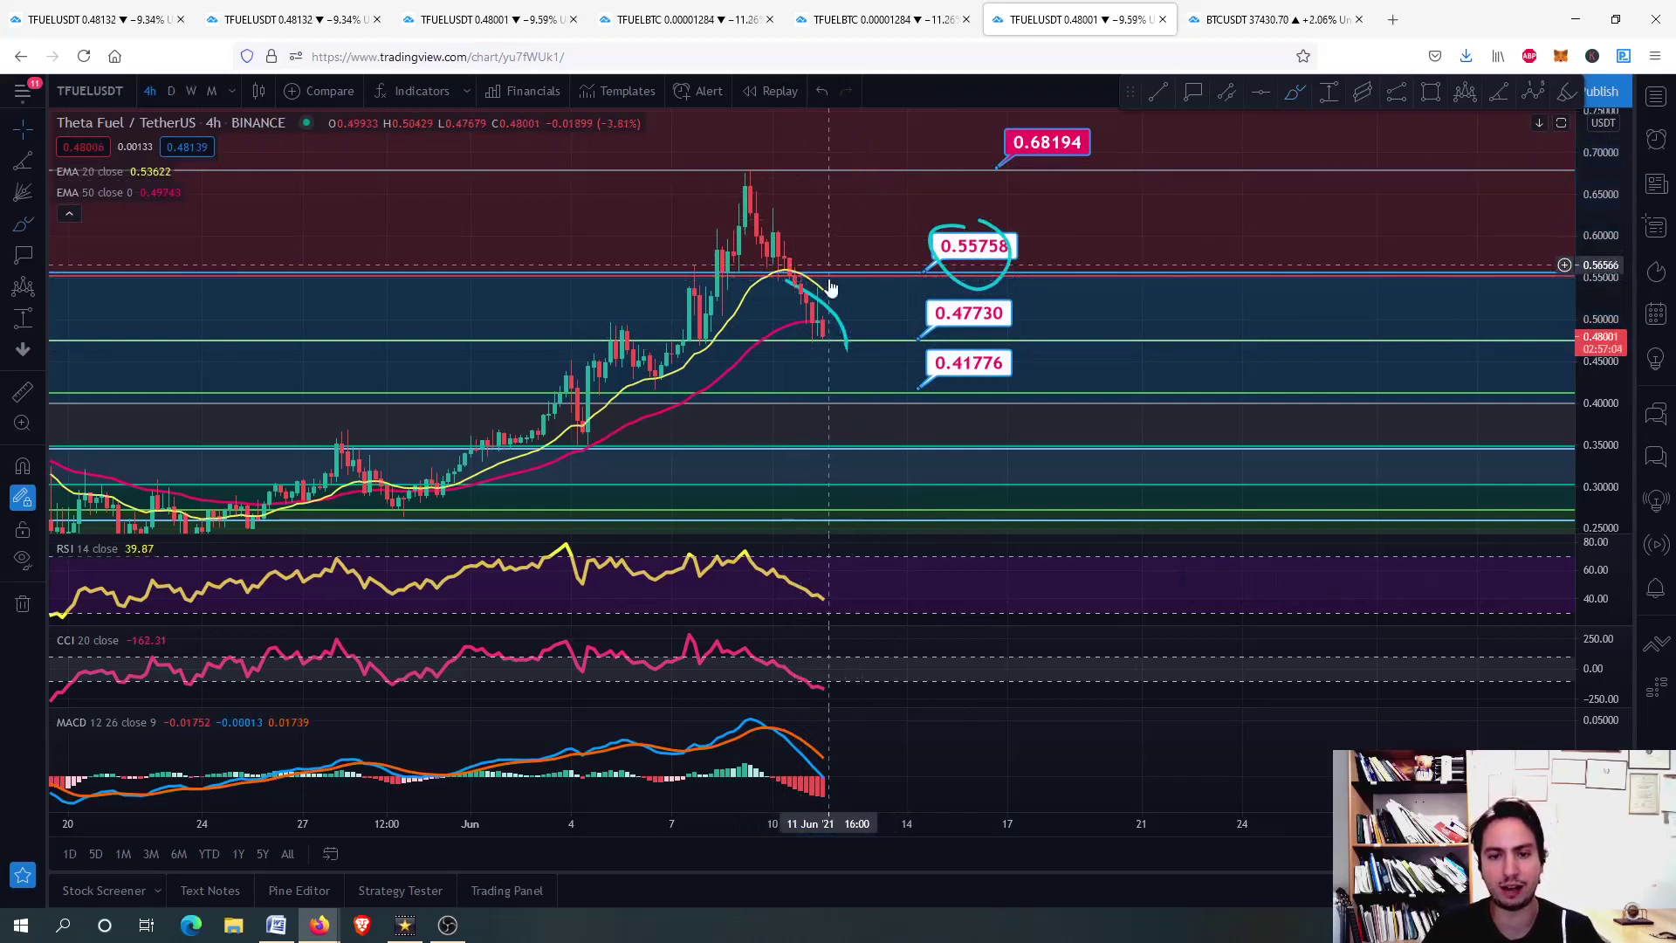
pyautogui.click(836, 321)
pyautogui.press('Delete')
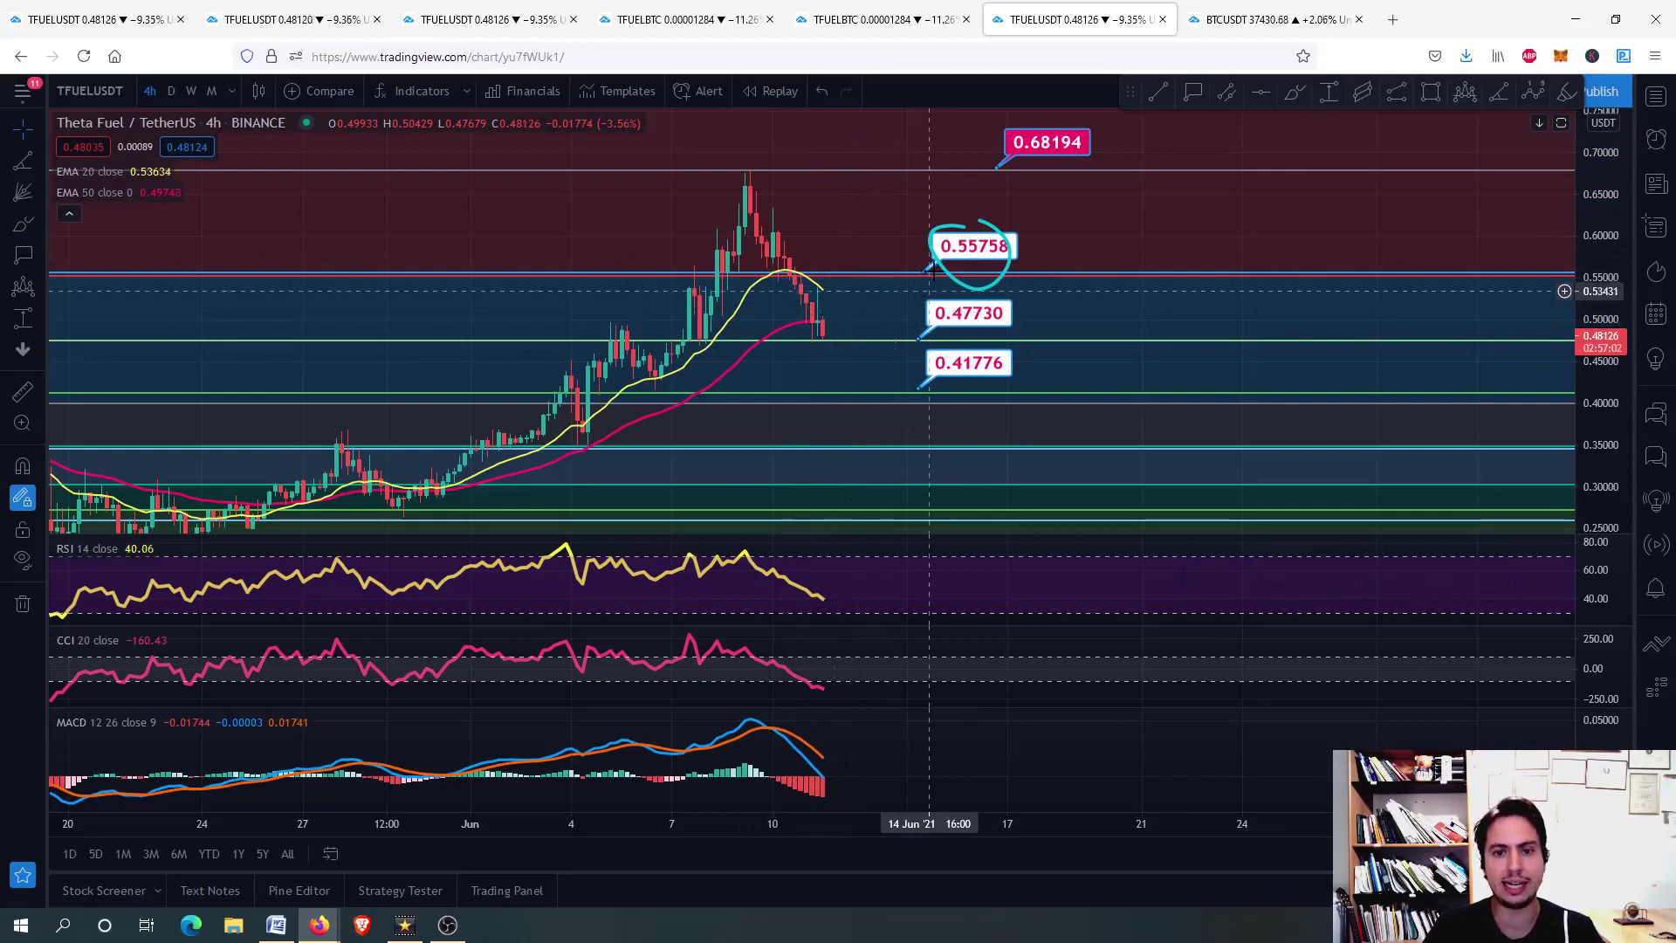
pyautogui.click(941, 278)
pyautogui.press('Delete')
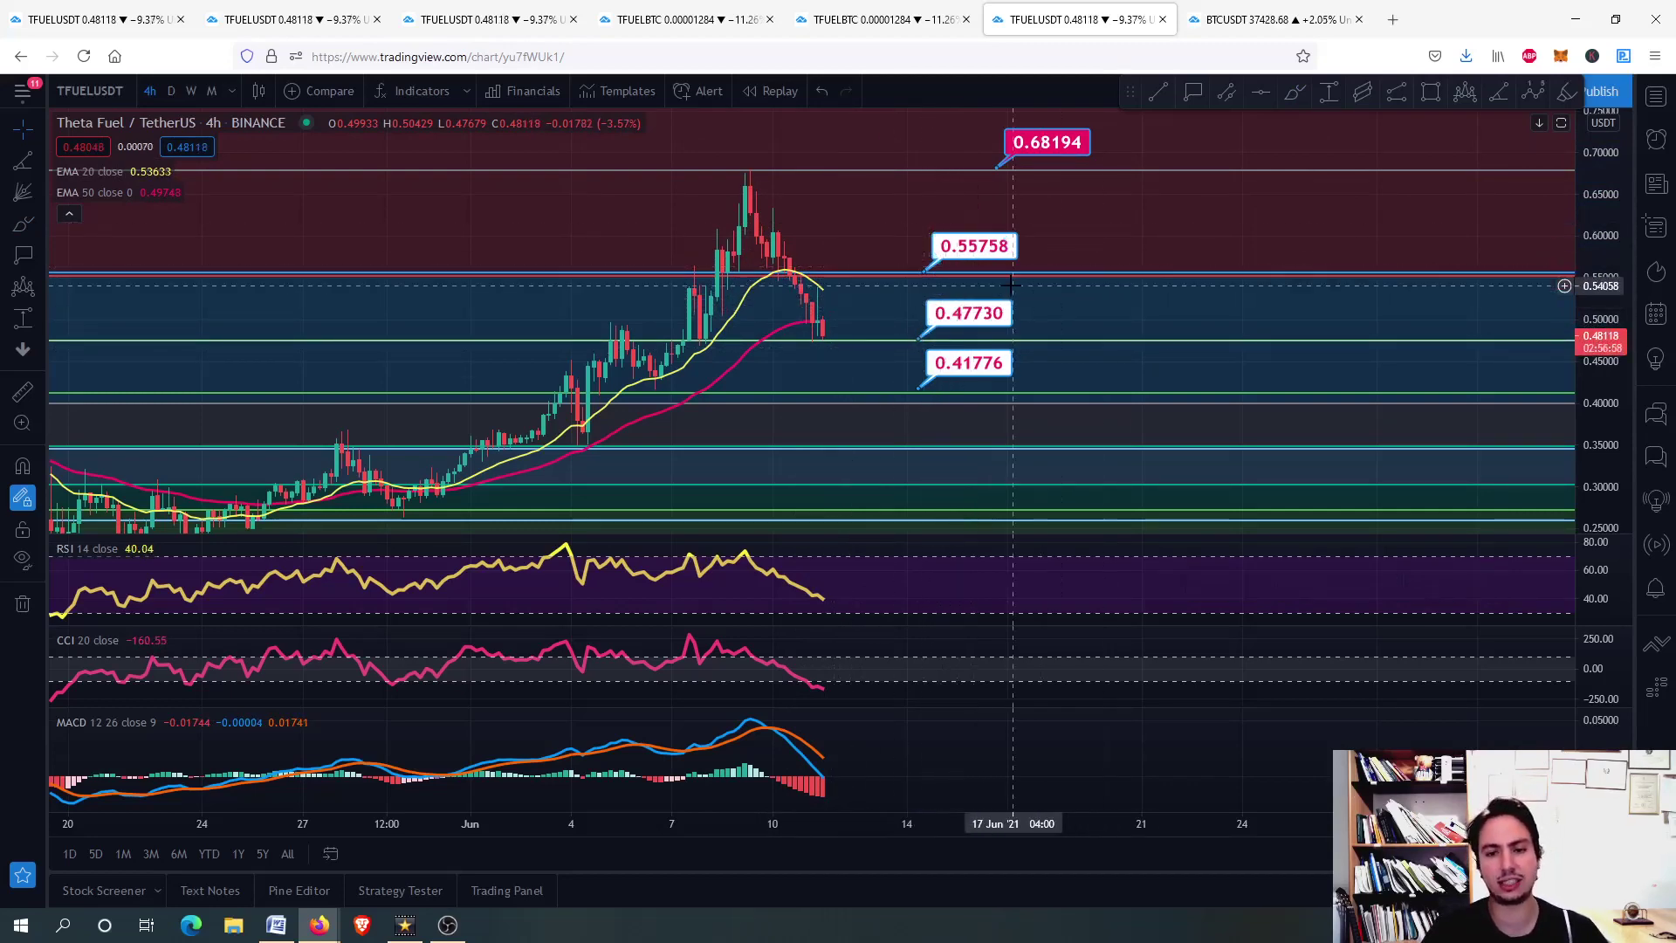
pyautogui.moveTo(958, 306); pyautogui.dragTo(990, 343)
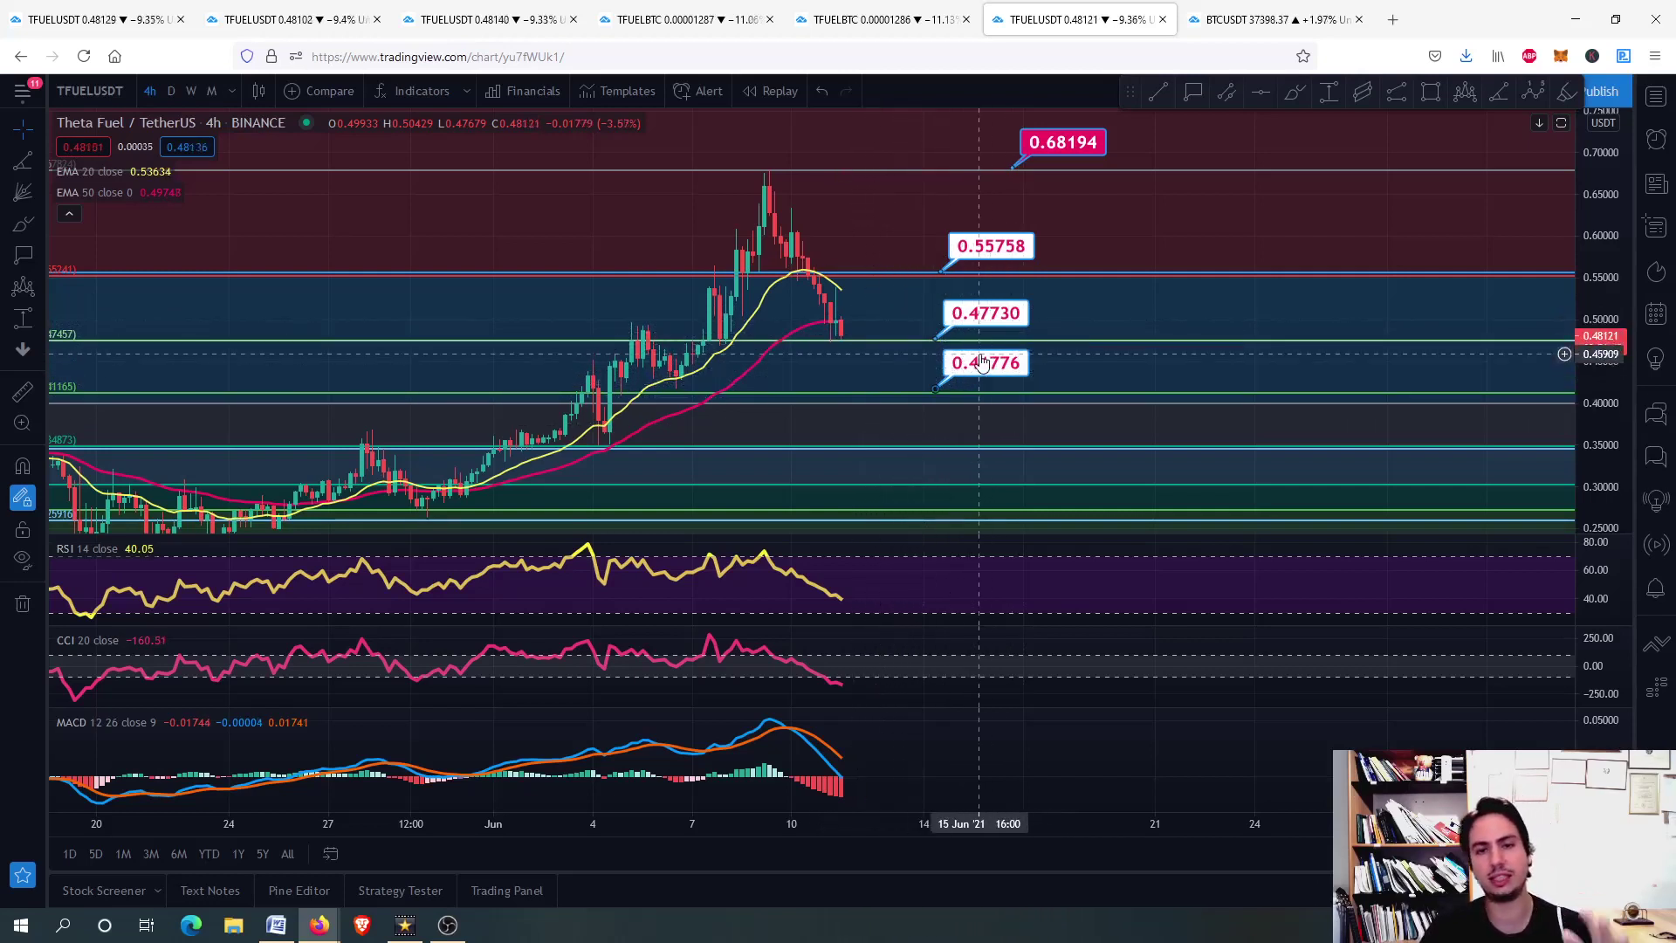
pyautogui.doubleClick(926, 669)
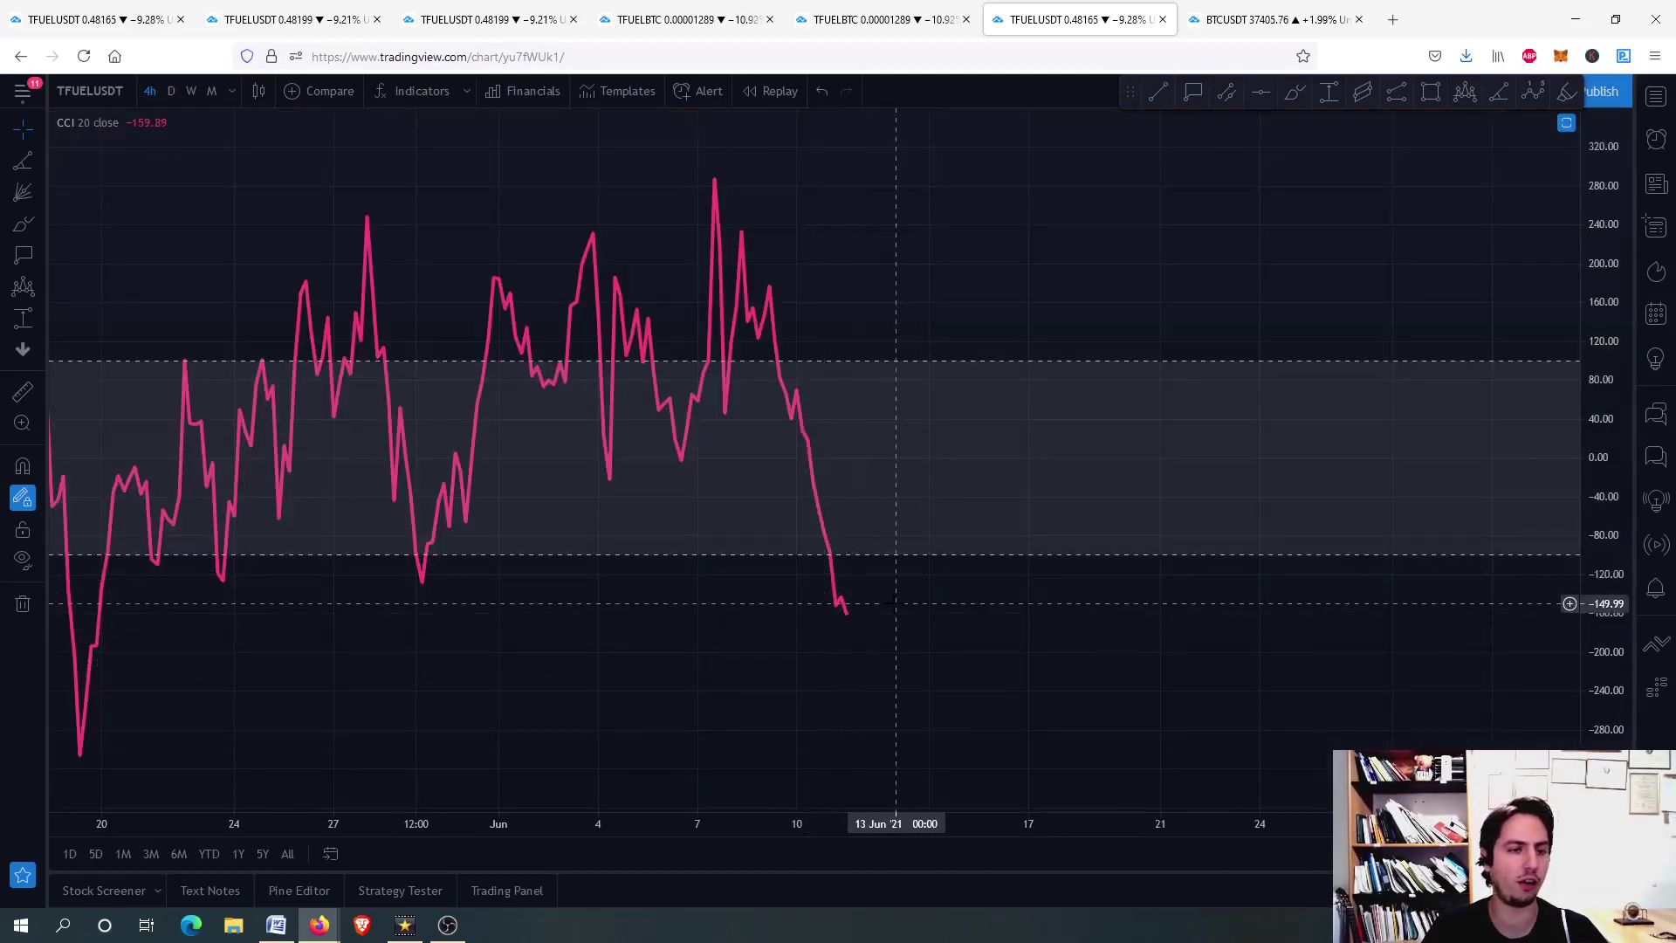
pyautogui.doubleClick(886, 576)
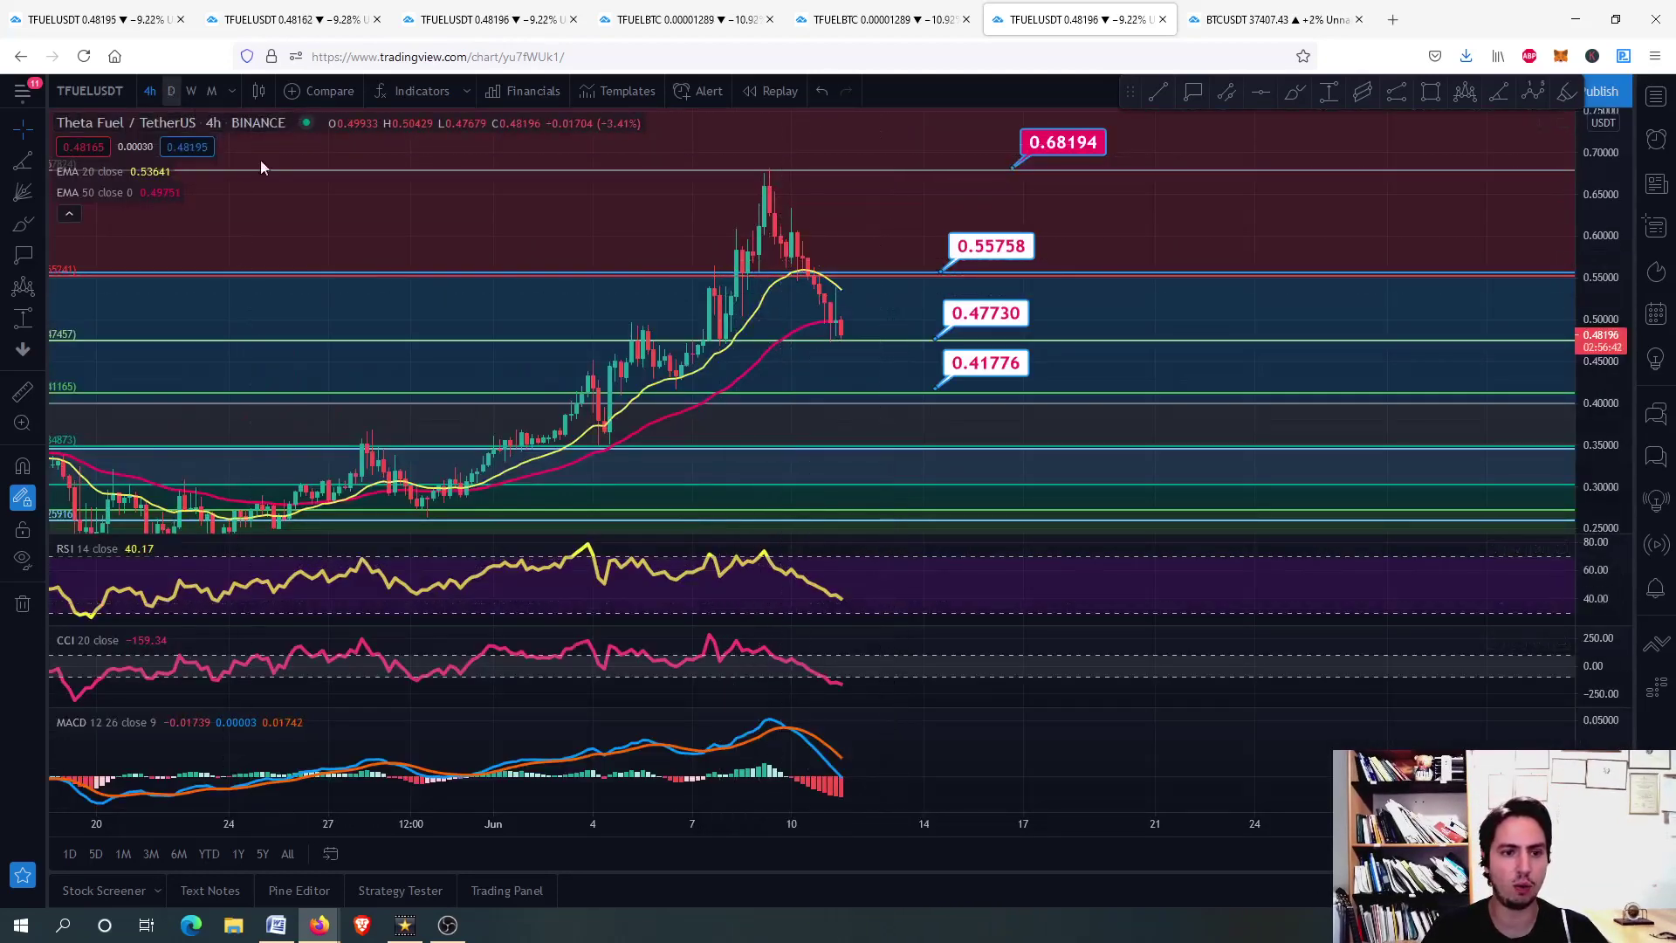
pyautogui.click(171, 91)
pyautogui.doubleClick(922, 601)
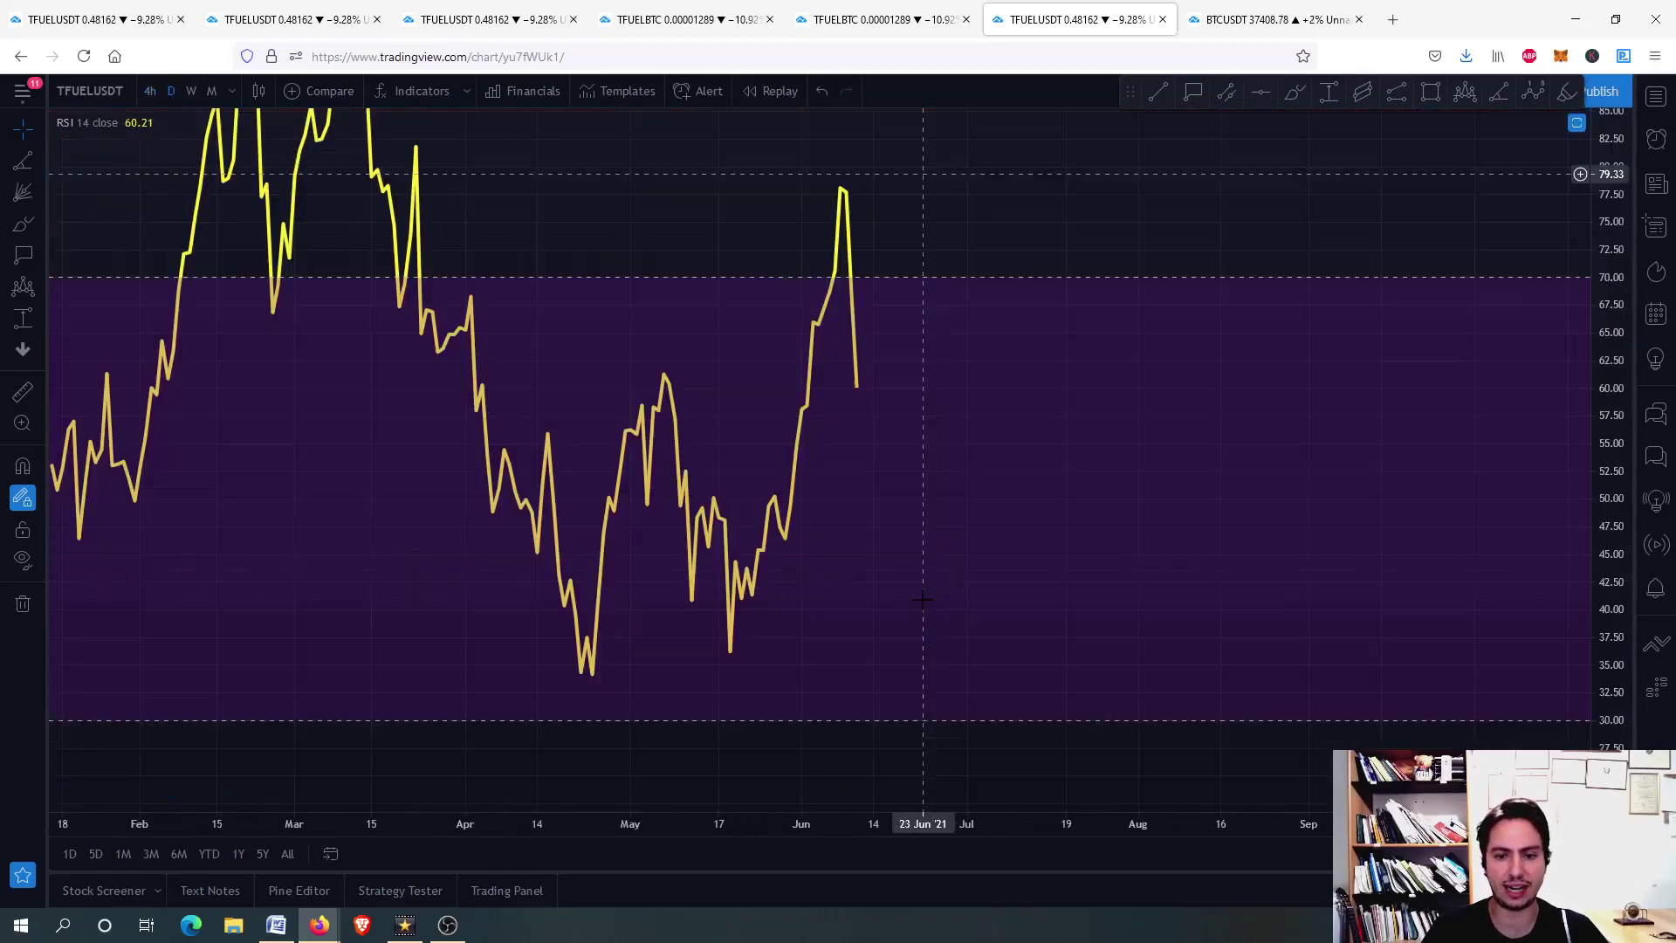
pyautogui.scroll(3, 823, 413)
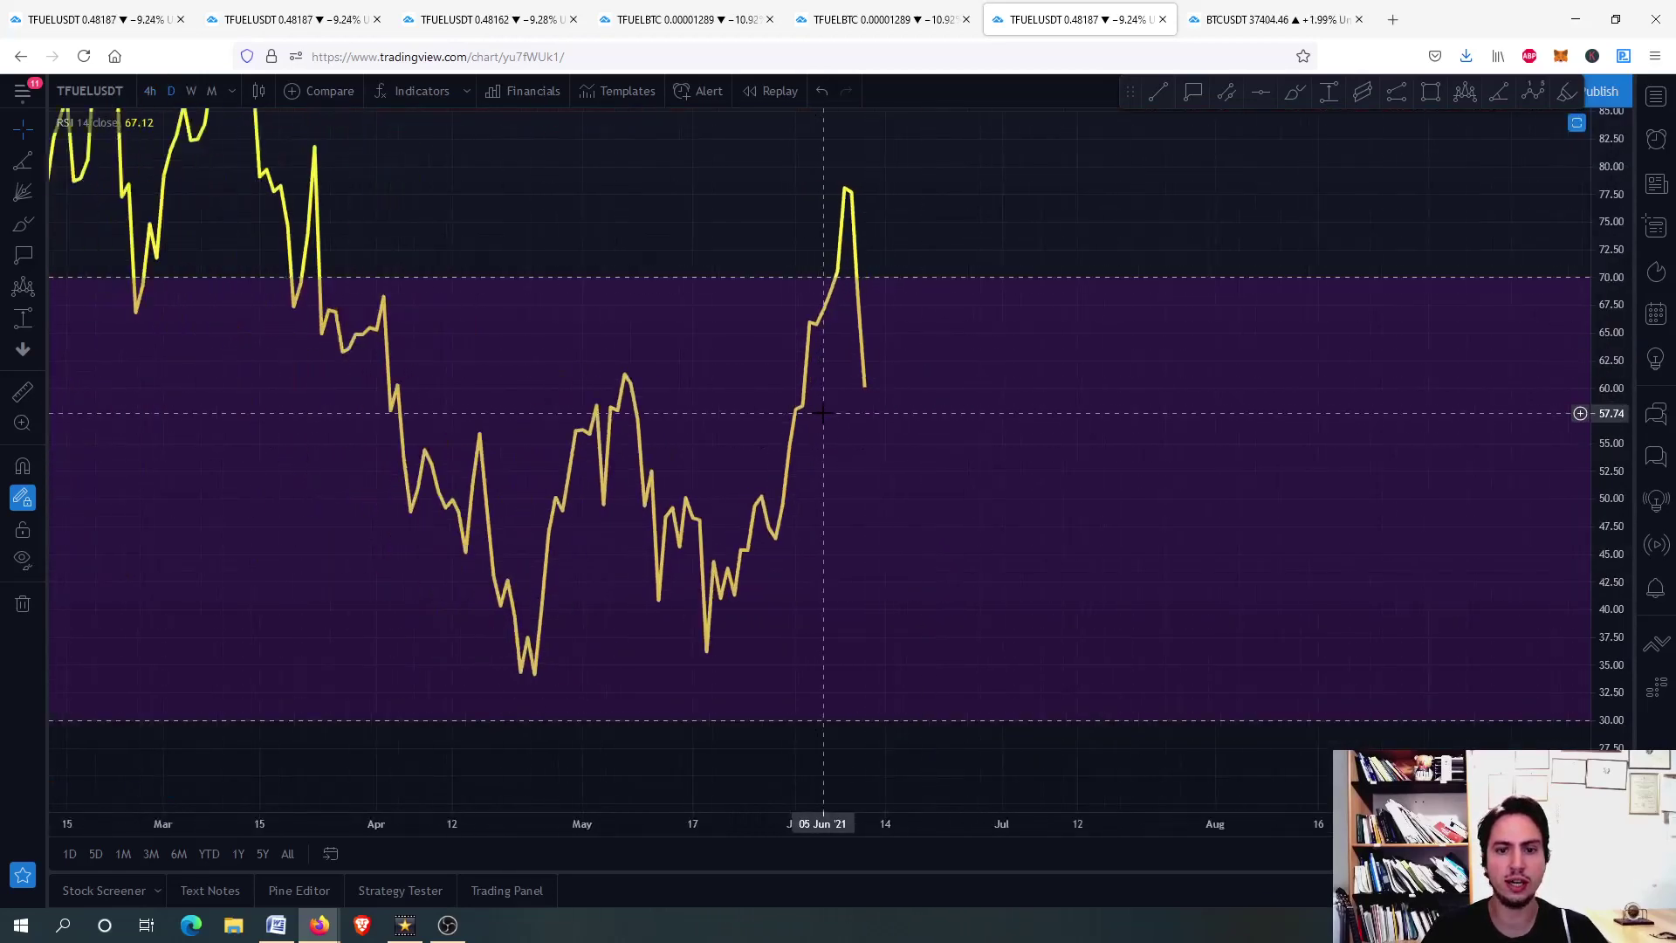
pyautogui.scroll(3, 823, 413)
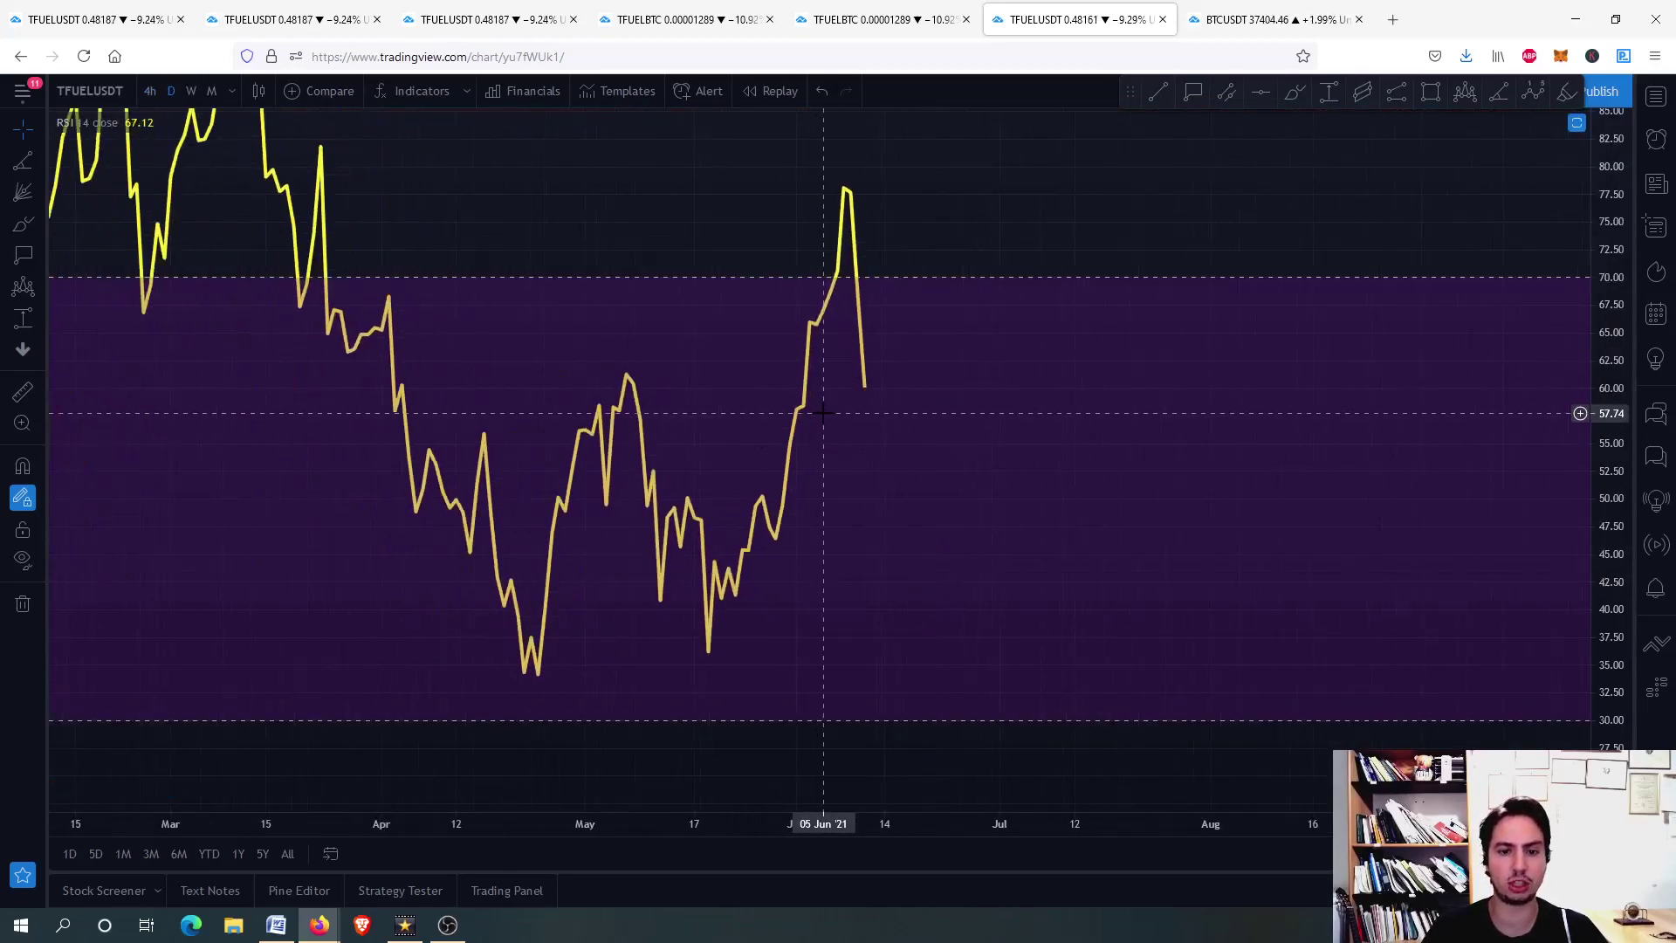
pyautogui.doubleClick(917, 489)
pyautogui.doubleClick(864, 650)
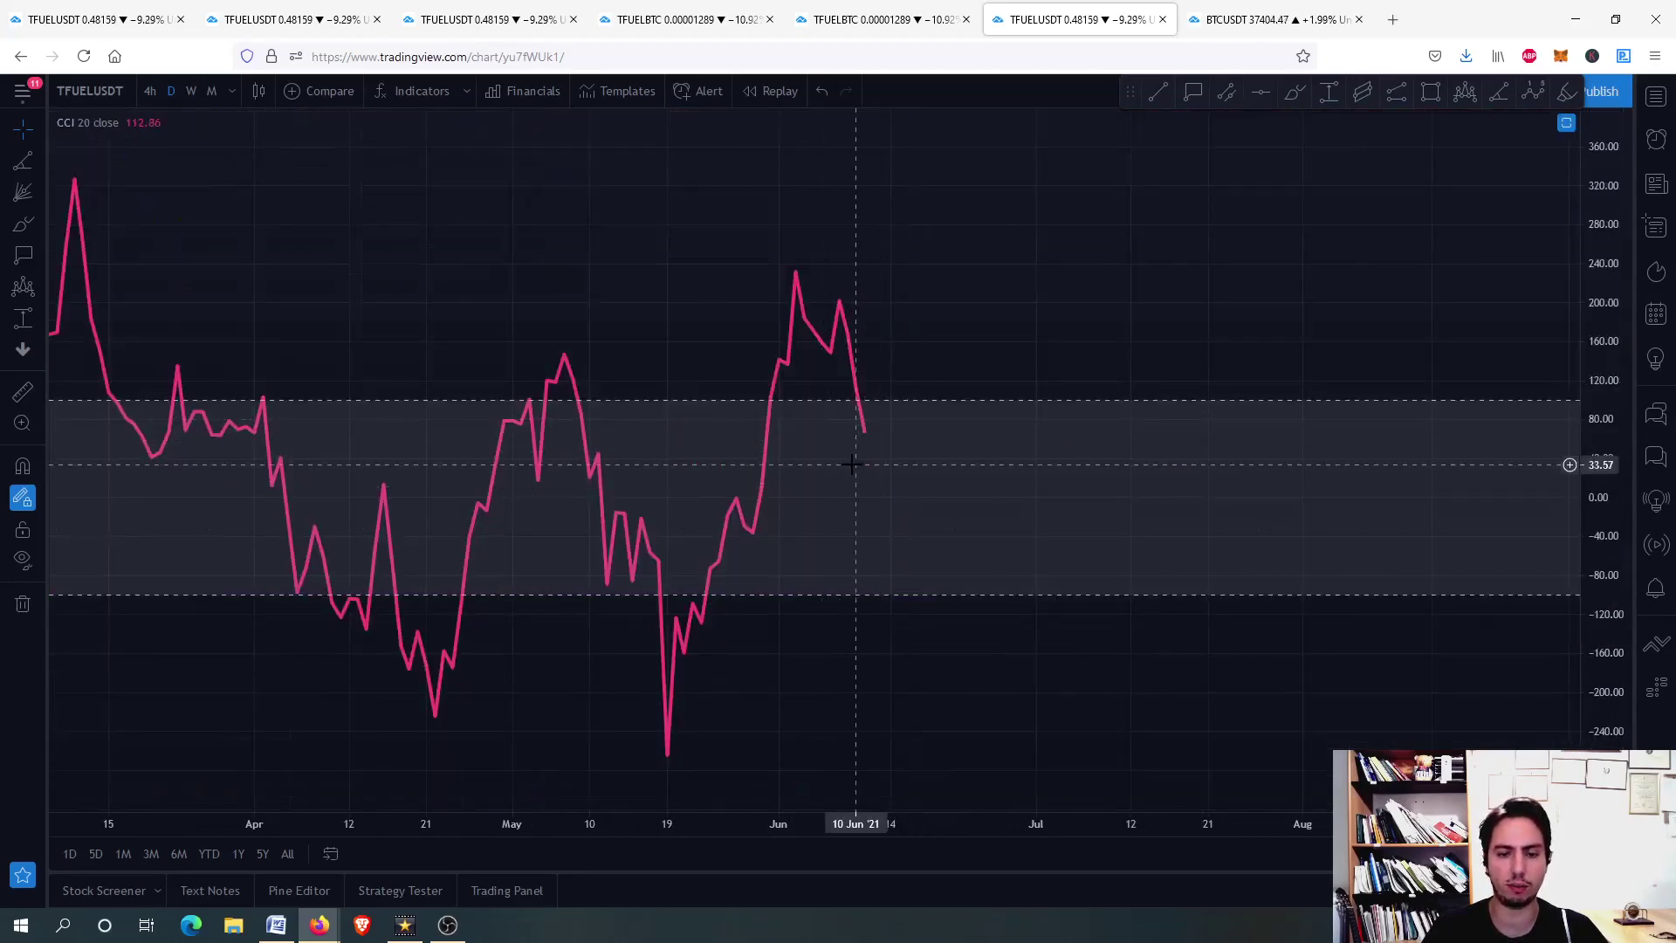
pyautogui.doubleClick(851, 463)
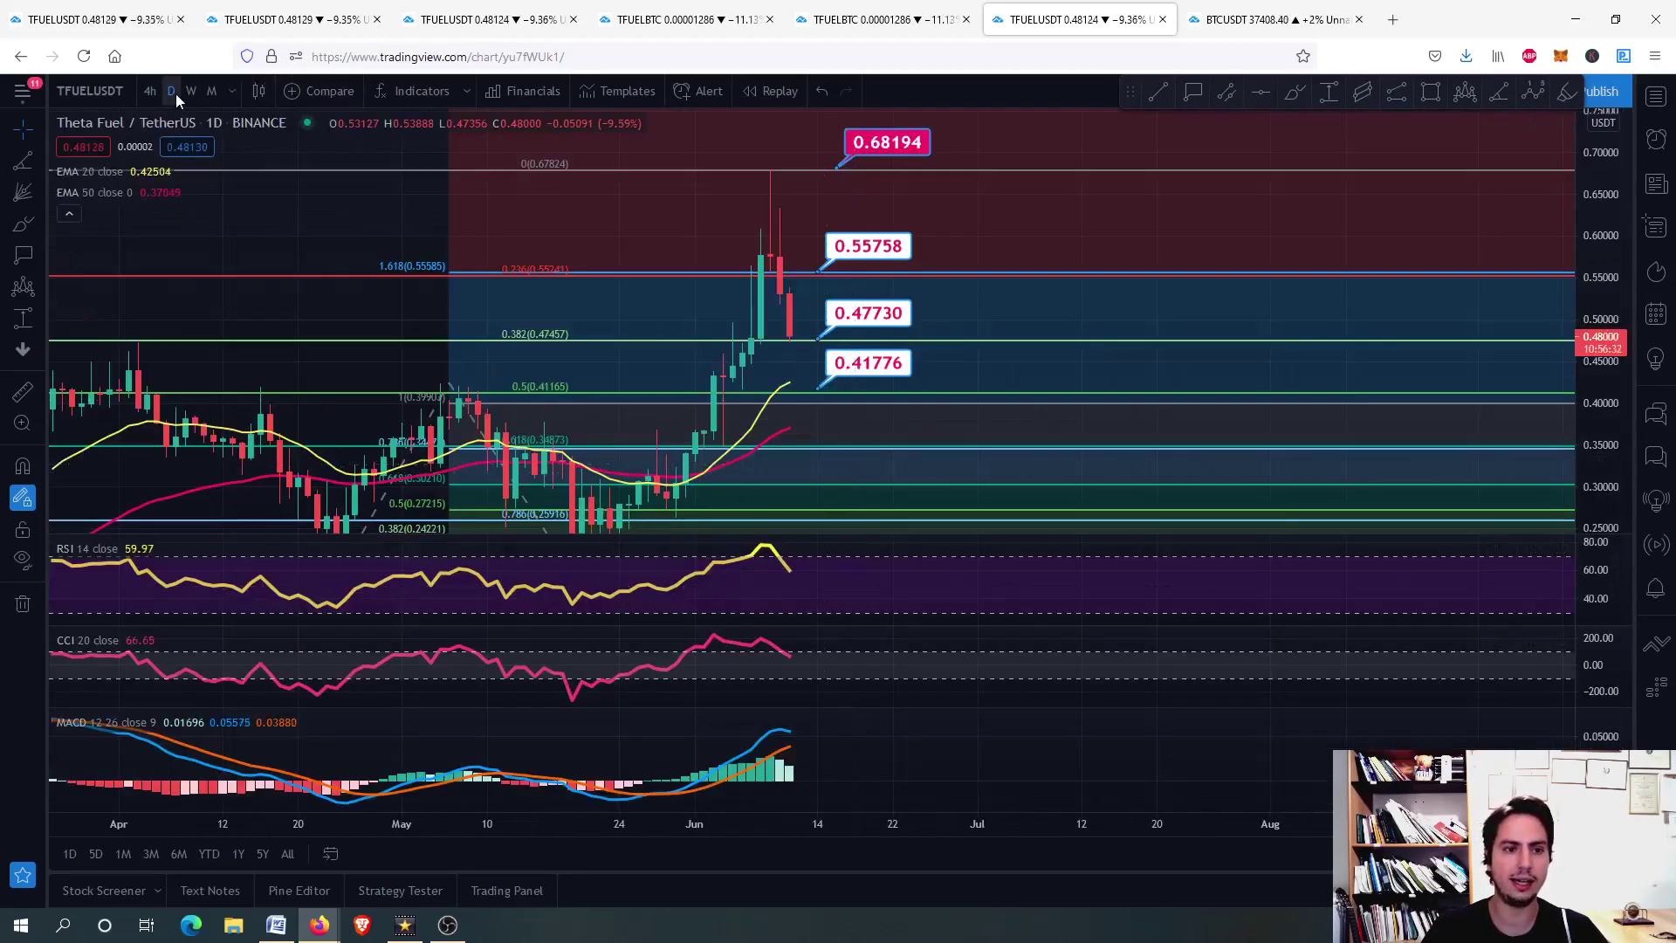
pyautogui.click(154, 89)
pyautogui.scroll(2, 553, 317)
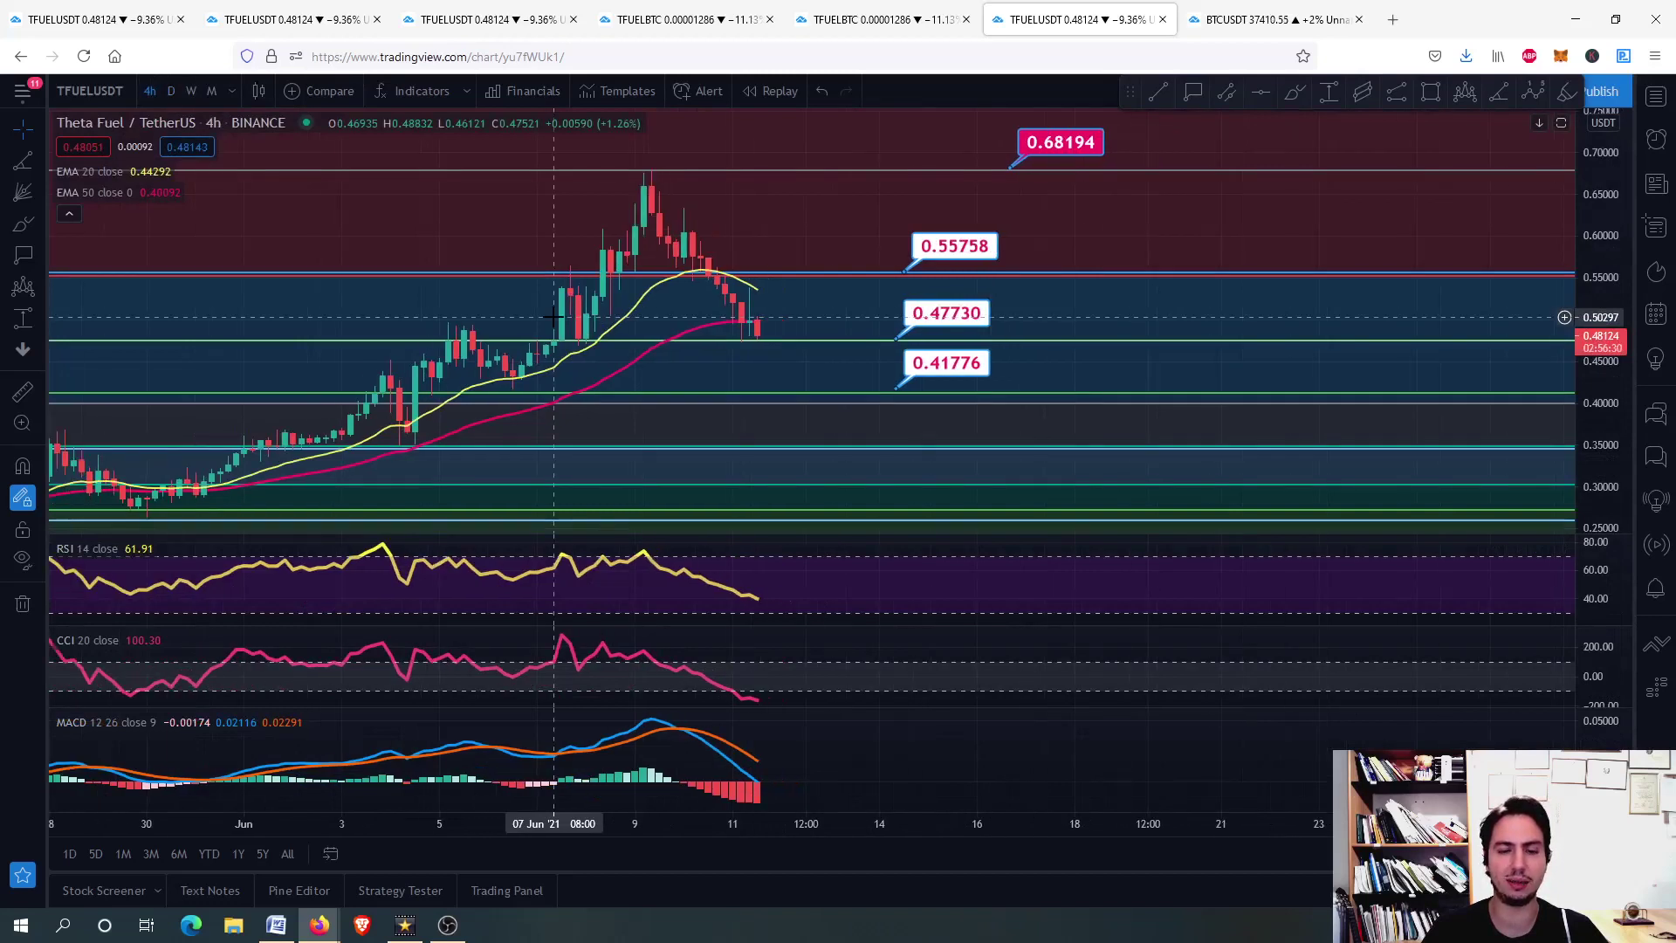